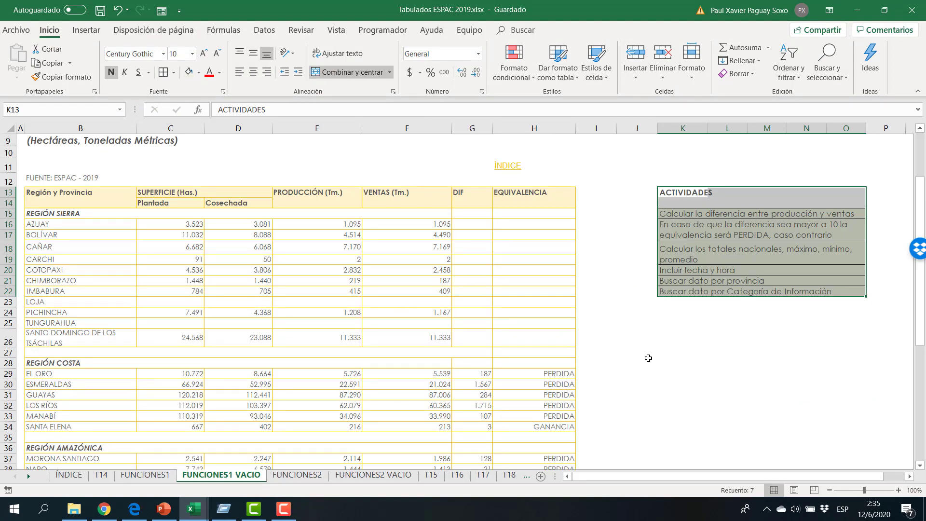
Narrow columns H, I and J to bring the ACTIVIDADES list closer to the data table.
scroll(648, 358, "up", 1, "ctrl")
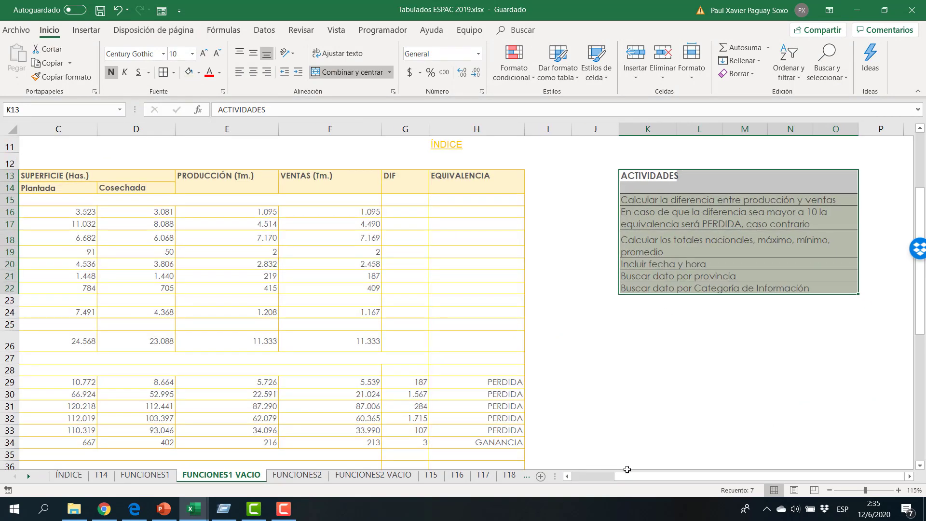
left_click_drag(663, 475, 615, 475)
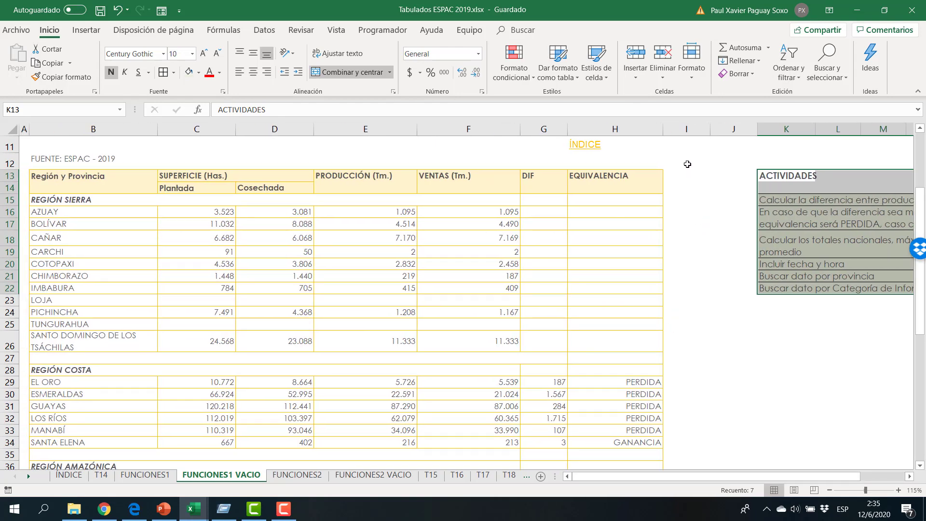
left_click_drag(709, 131, 631, 128)
scroll(210, 287, "up", 3)
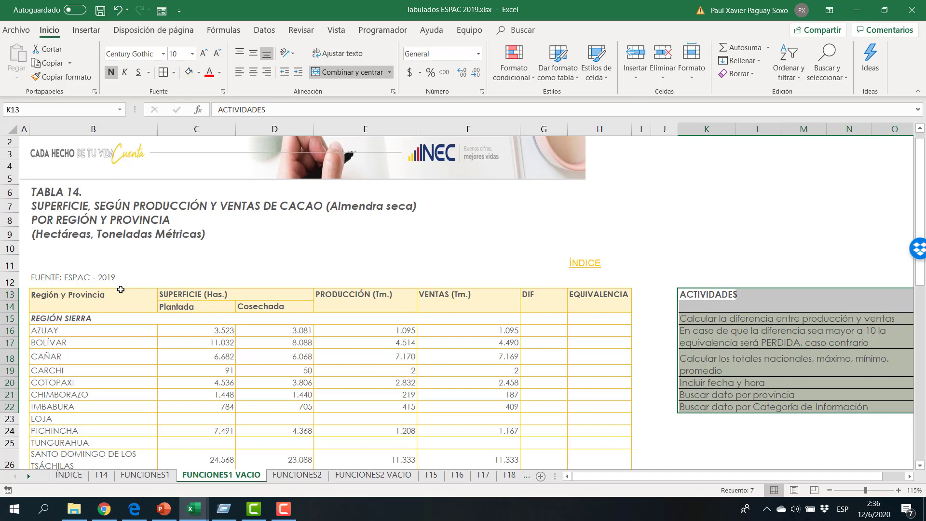
Review the province rows and the Plantada, Cosechada, PRODUCCIÓN and VENTAS headings of the cacao table.
scroll(385, 400, "down", 1)
scroll(137, 386, "down", 2)
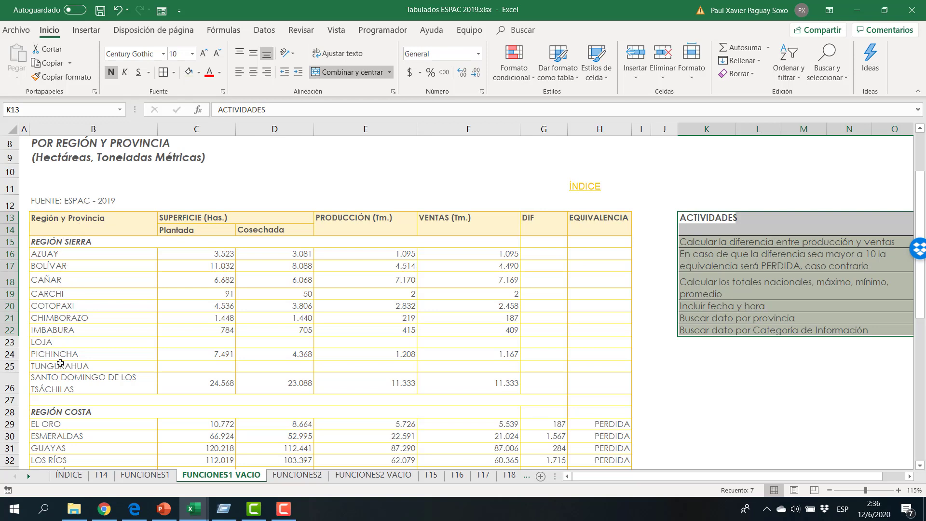
left_click(191, 231)
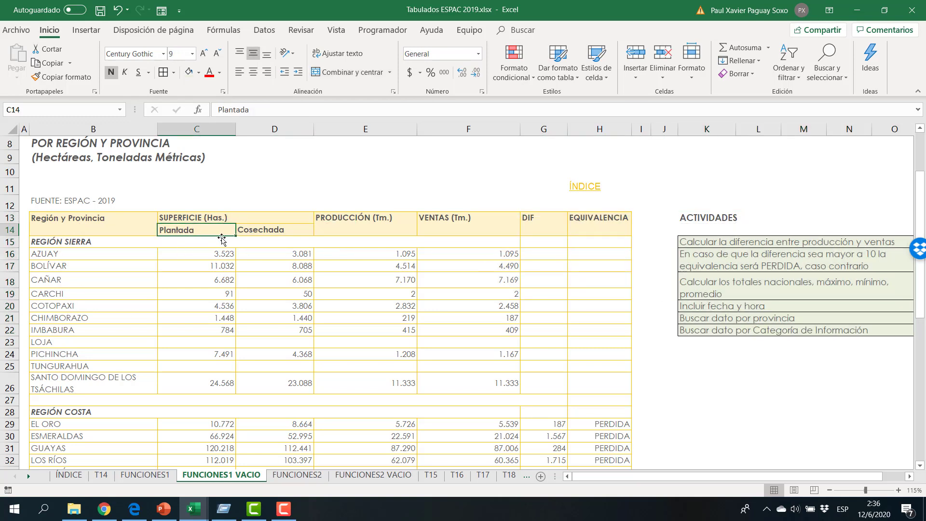
left_click(261, 233)
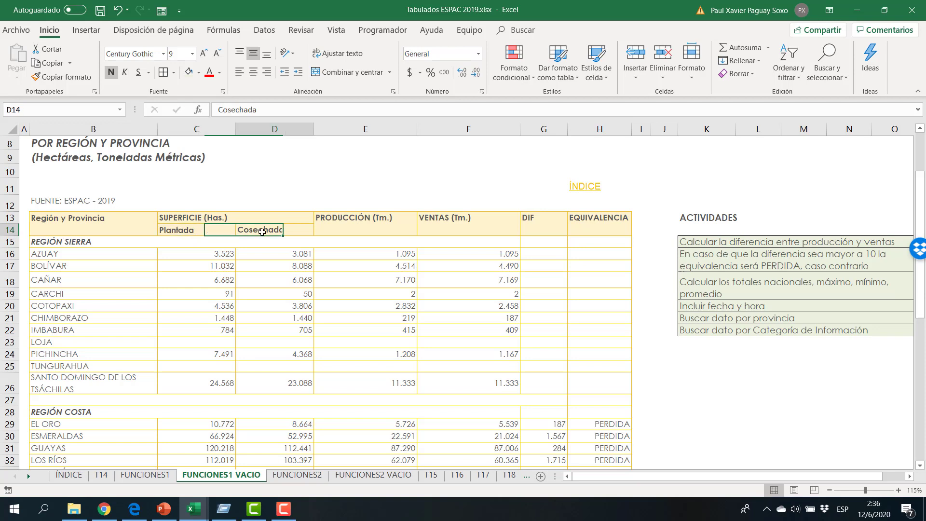
left_click(373, 222)
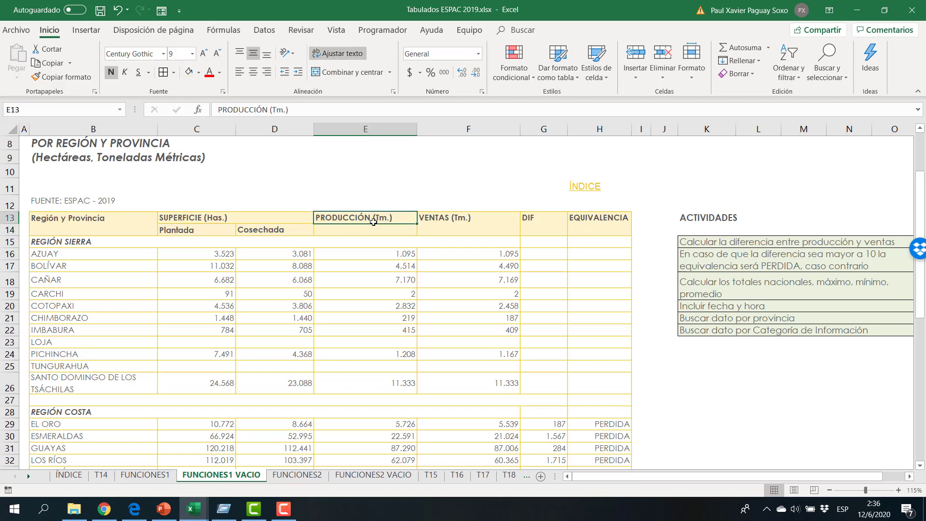
left_click(470, 221)
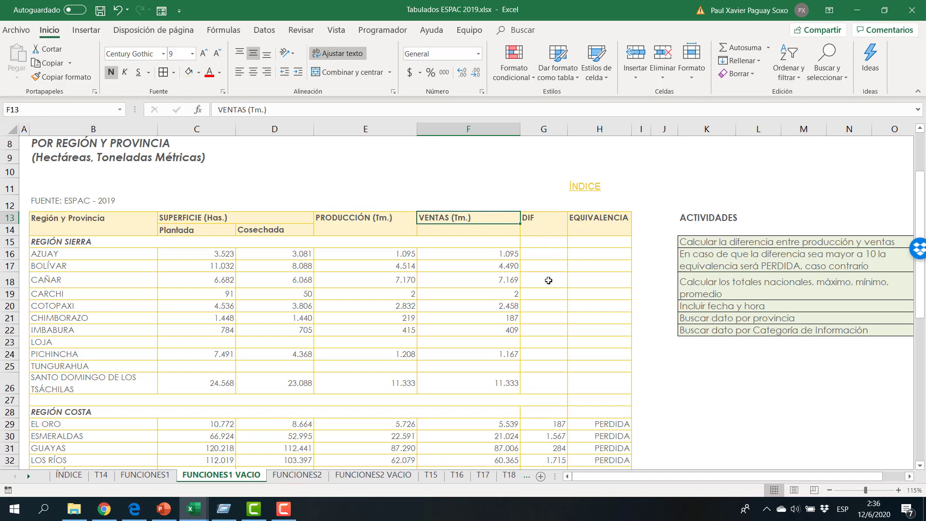
Clear the existing DIF and EQUIVALENCIA values for the Costa and Amazónica regions, down to row 42.
scroll(542, 257, "down", 2)
left_click(552, 335)
left_click_drag(596, 346, 552, 296)
key("Delete")
key("Delete")
scroll(626, 313, "up", 4)
scroll(685, 354, "down", 3)
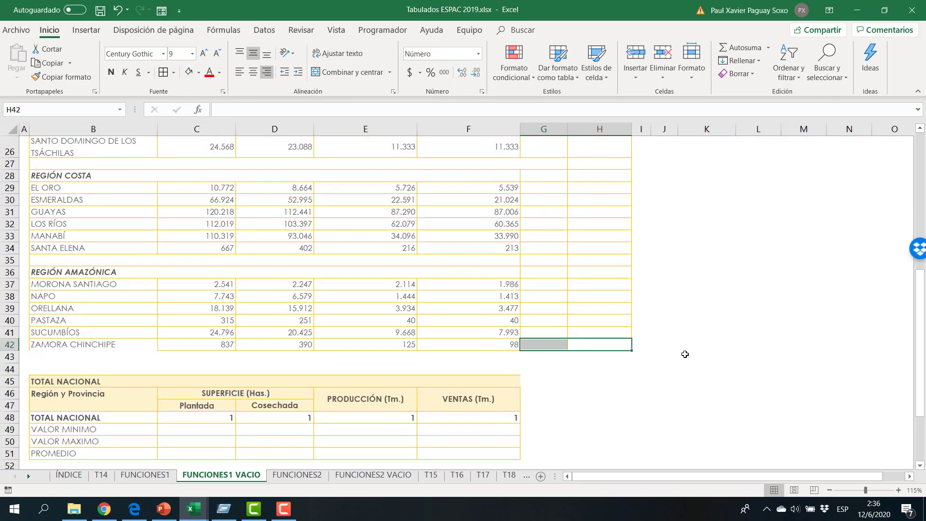
Clear the two search entries and their RESULTADO cells, C56, C57, C59 and C60, below the TOTAL NACIONAL table.
scroll(685, 355, "down", 3)
left_click(220, 396)
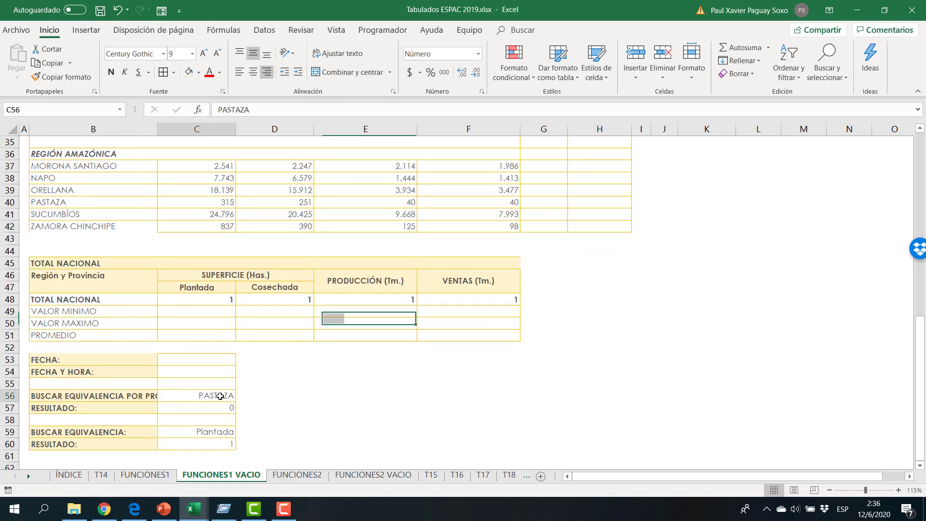
key("Delete")
left_click(215, 408)
key("Delete")
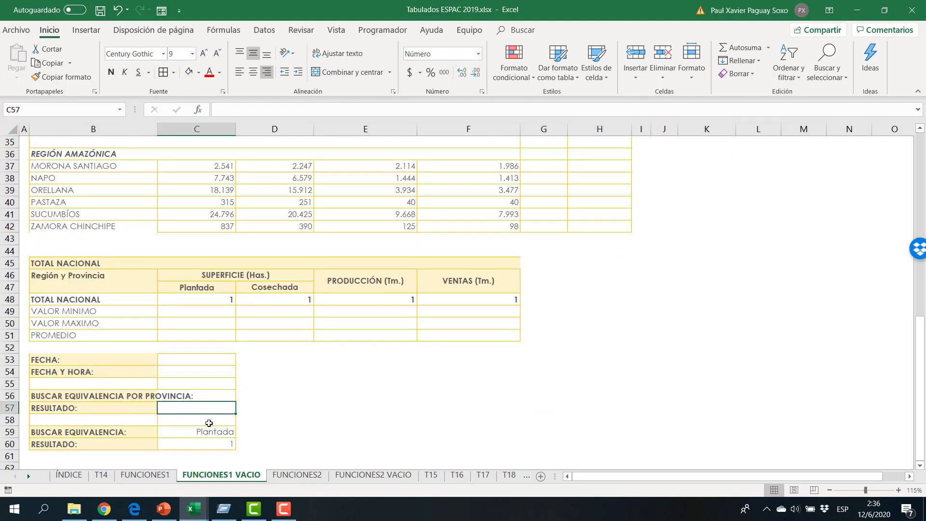
left_click(207, 430)
key("Delete")
left_click(203, 444)
key("Delete")
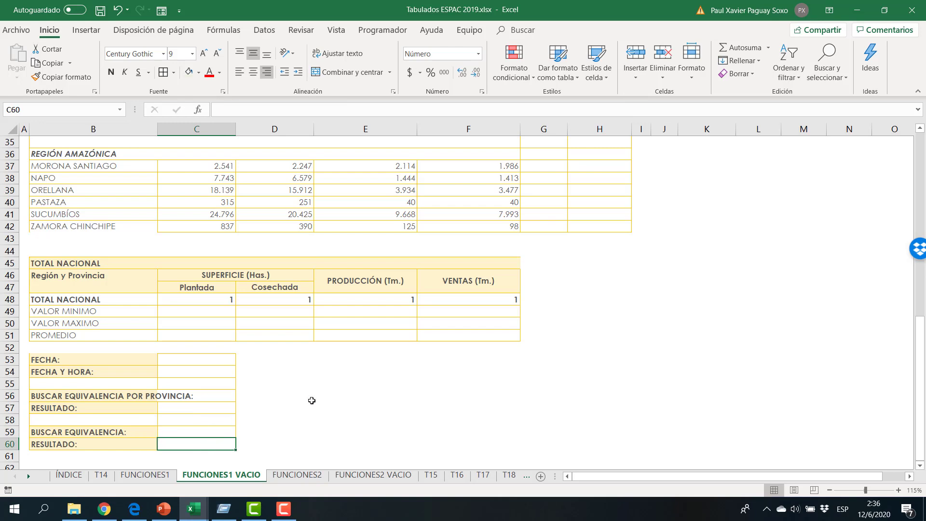
left_click(350, 396)
Calculate Azuay's difference between production and sales in G16 with the formula =E16-F16.
scroll(821, 300, "up", 9)
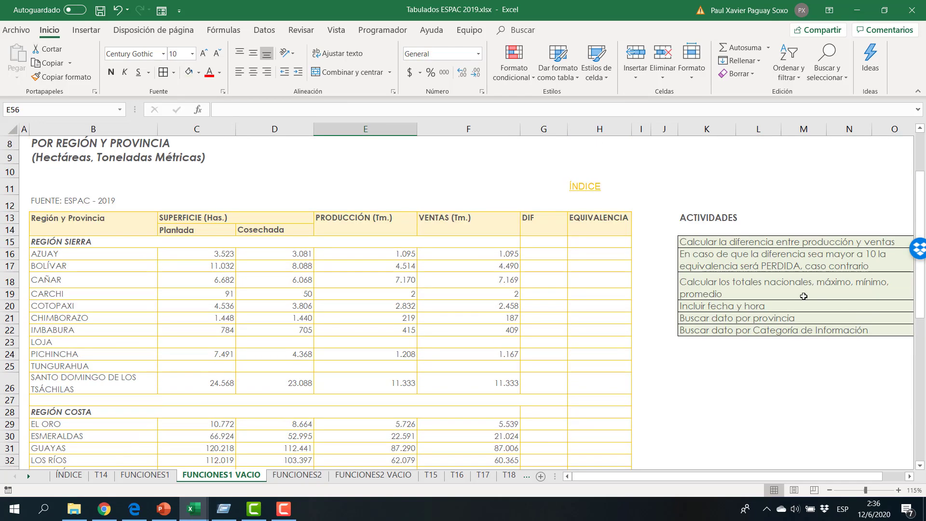
left_click_drag(763, 478, 786, 479)
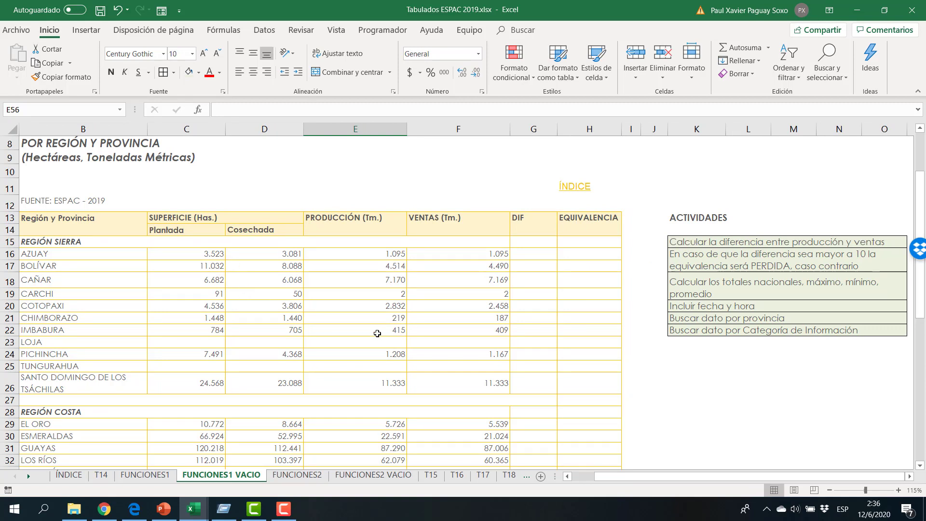
left_click(687, 244)
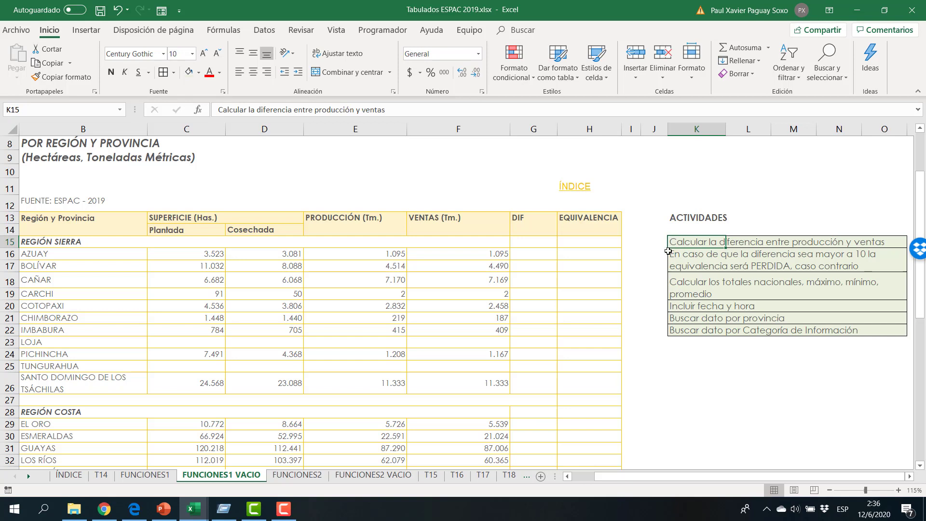
left_click(528, 256)
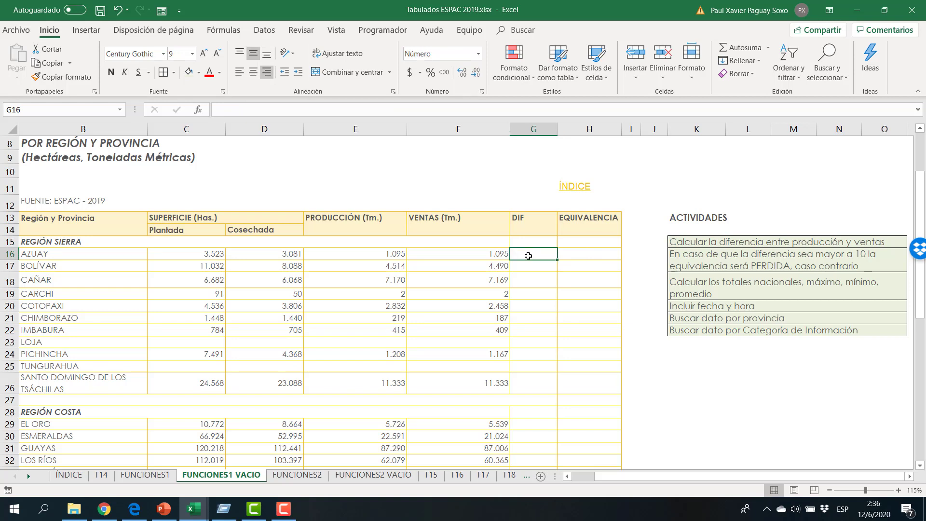
type("=")
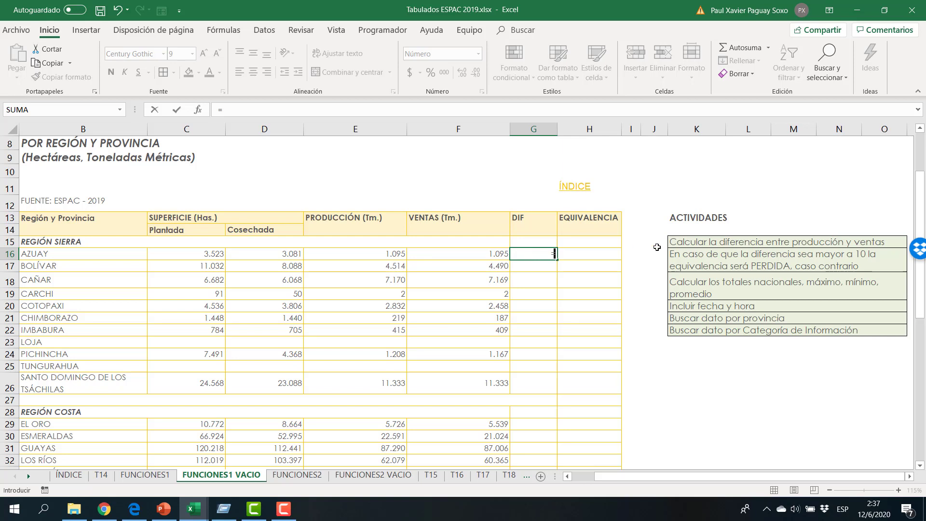
left_click(377, 257)
type("-")
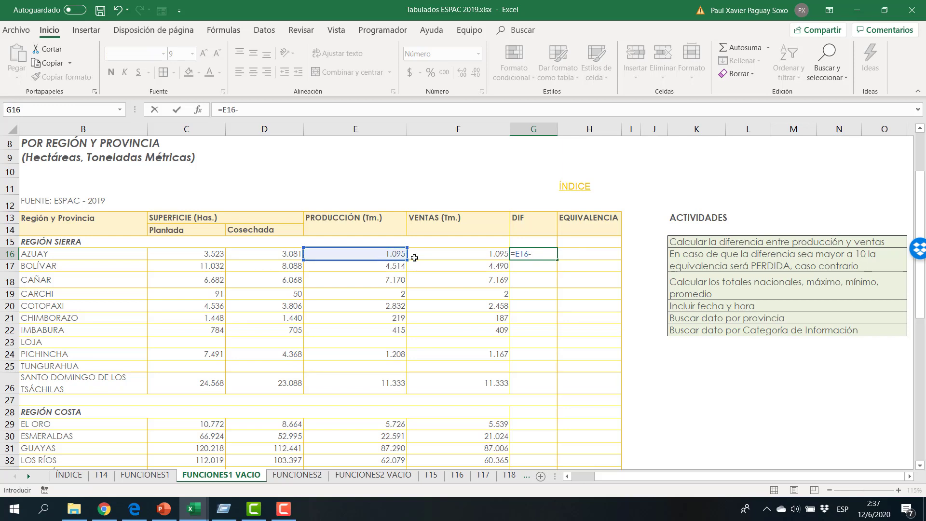
left_click(447, 257)
key("Return")
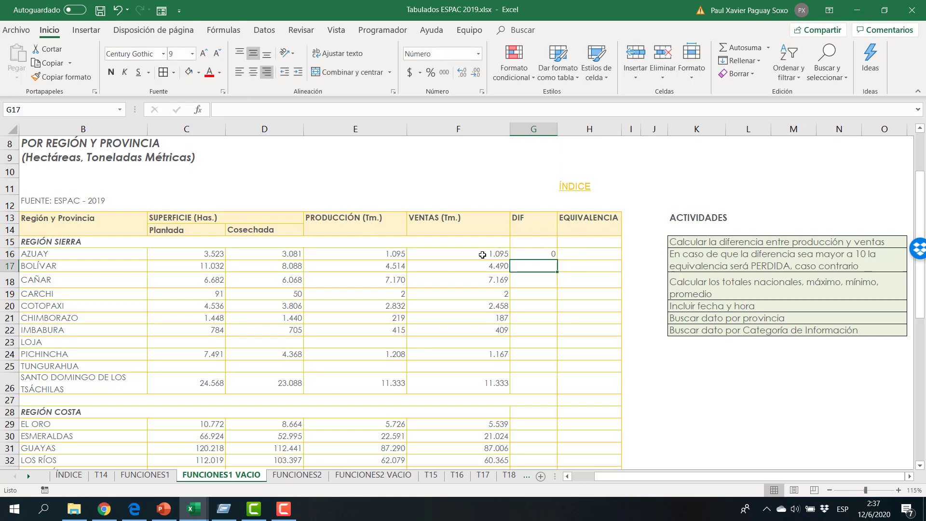
Fill the DIF formula from G16 down to G26 for all the Sierra provinces.
left_click(540, 256)
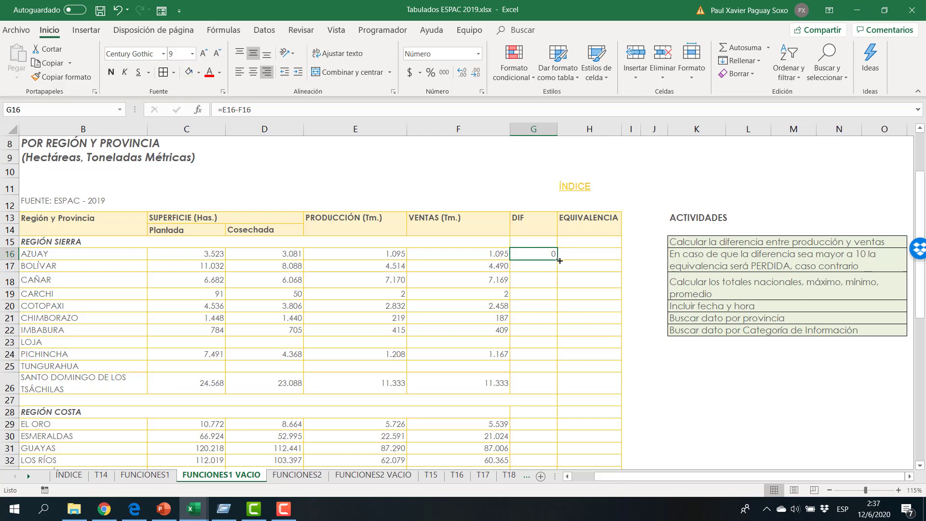
left_click_drag(558, 260, 550, 389)
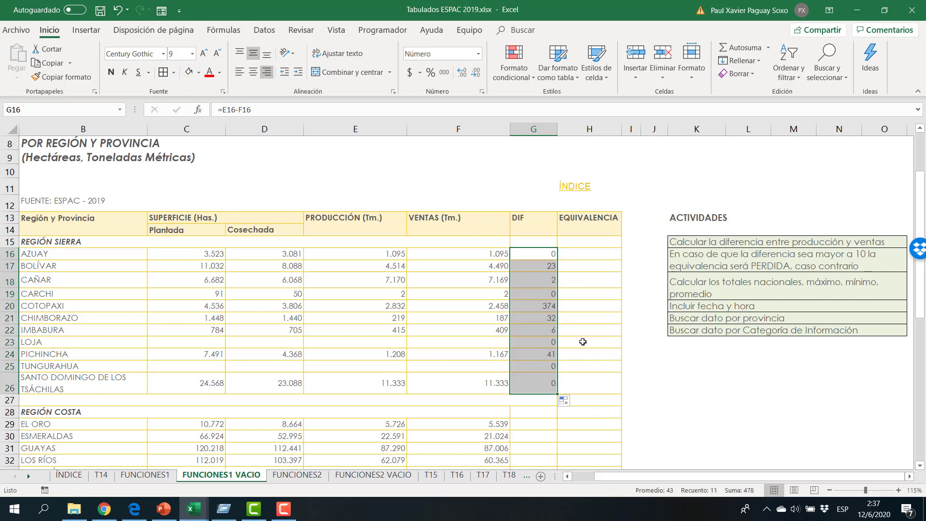
left_click(584, 341)
Copy the difference formula from G16 into G29 for El Oro in the Costa region.
scroll(525, 260, "down", 2)
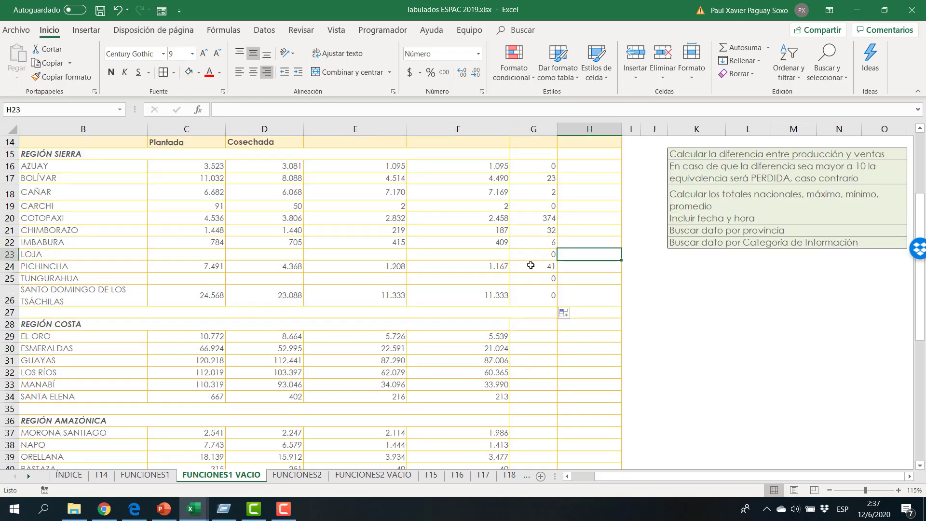
left_click_drag(531, 313, 533, 324)
left_click(544, 168)
key("ctrl+c")
left_click(534, 336)
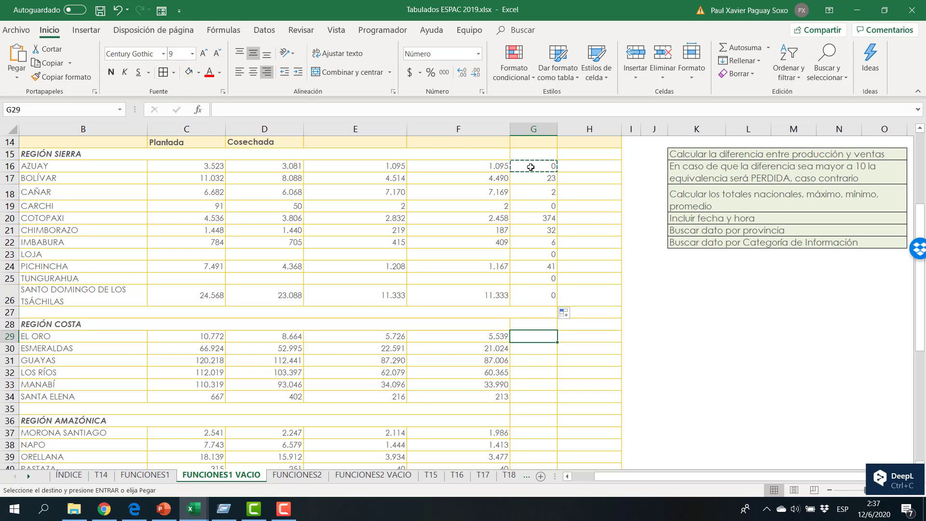
key("ctrl+v")
left_click(525, 371)
left_click(531, 339)
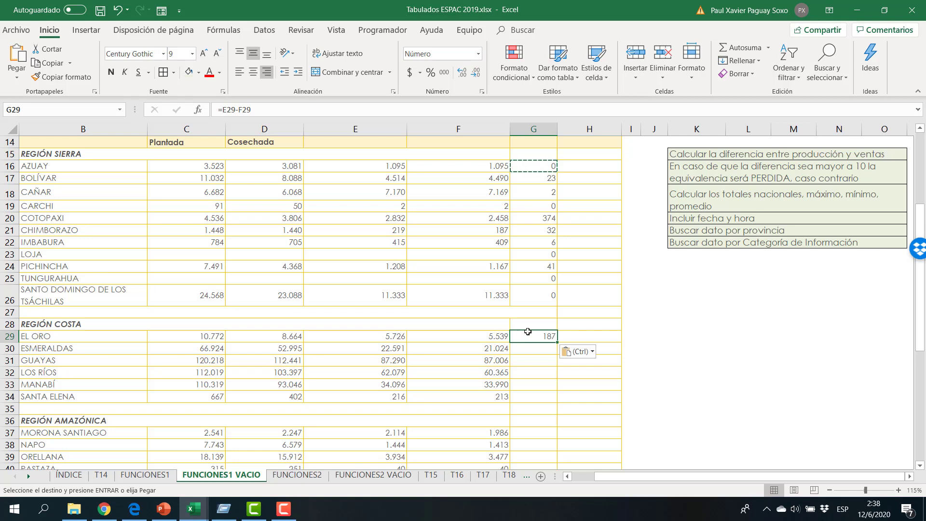
key("Escape")
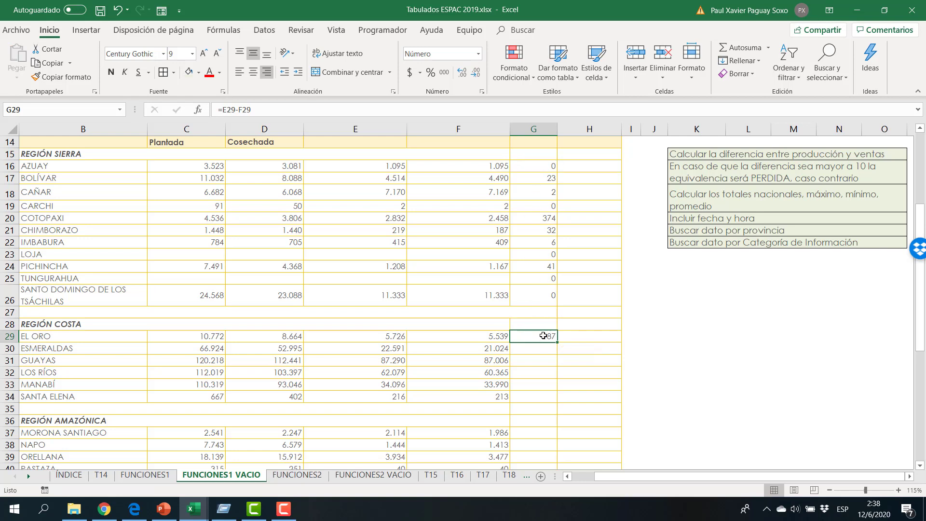
Compare the copied formula in G29 with the original in G16.
left_click(525, 166)
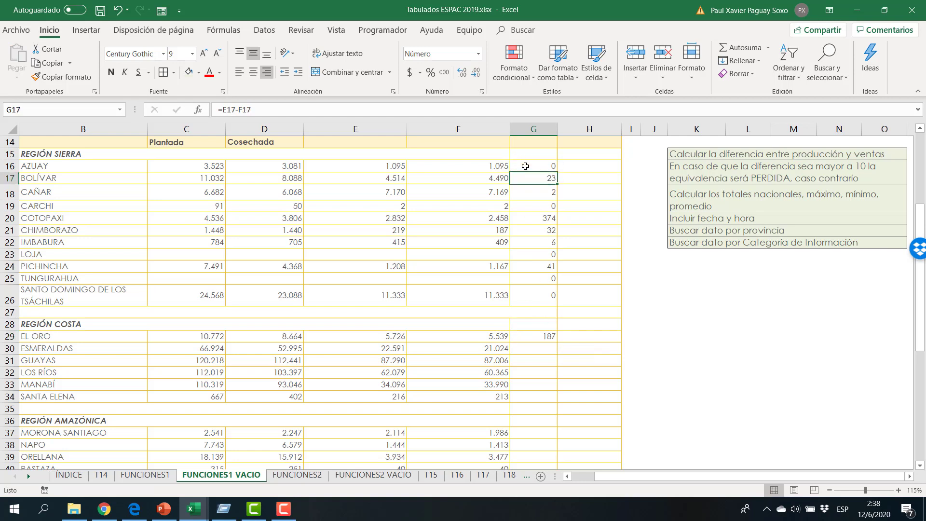
left_click(545, 335)
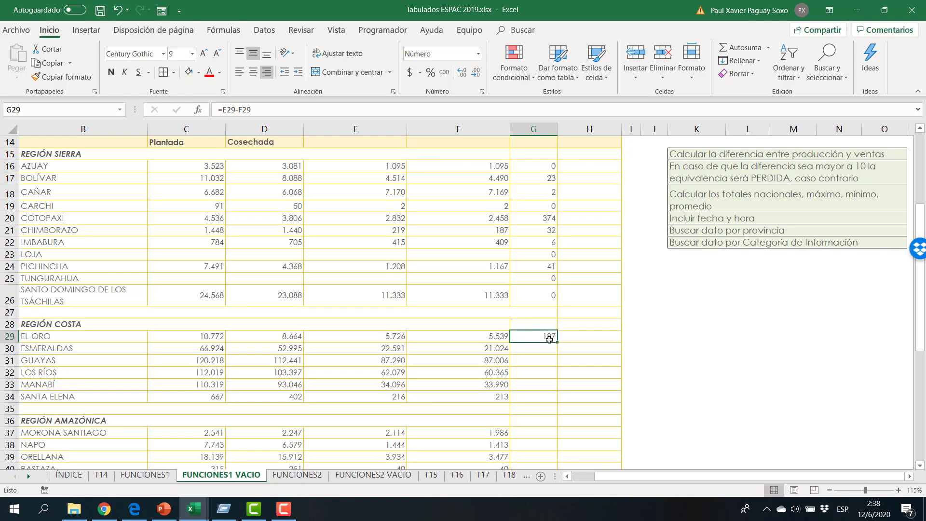
key("ctrl+Up")
key("ctrl+Up")
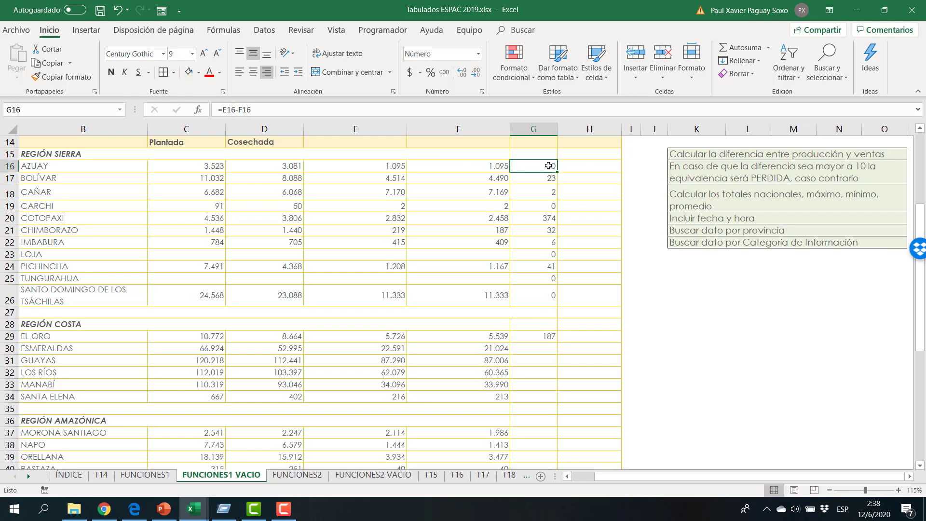
key("ctrl+Down")
key("ctrl+Down")
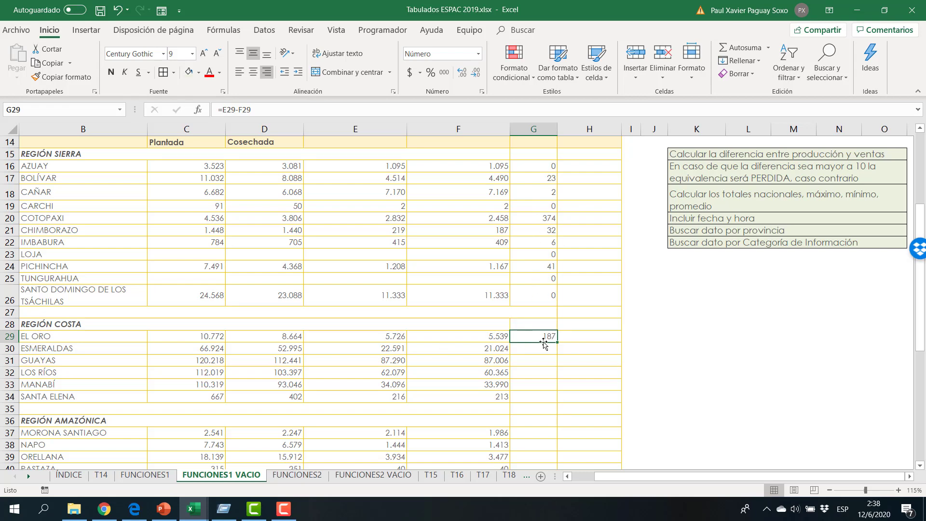
Fill the DIF formula from G29 down to G34 for the remaining Costa provinces.
scroll(543, 343, "down", 1)
scroll(544, 342, "down", 2)
left_click_drag(558, 267, 548, 331)
left_click_drag(547, 334, 541, 321)
scroll(535, 324, "down", 1)
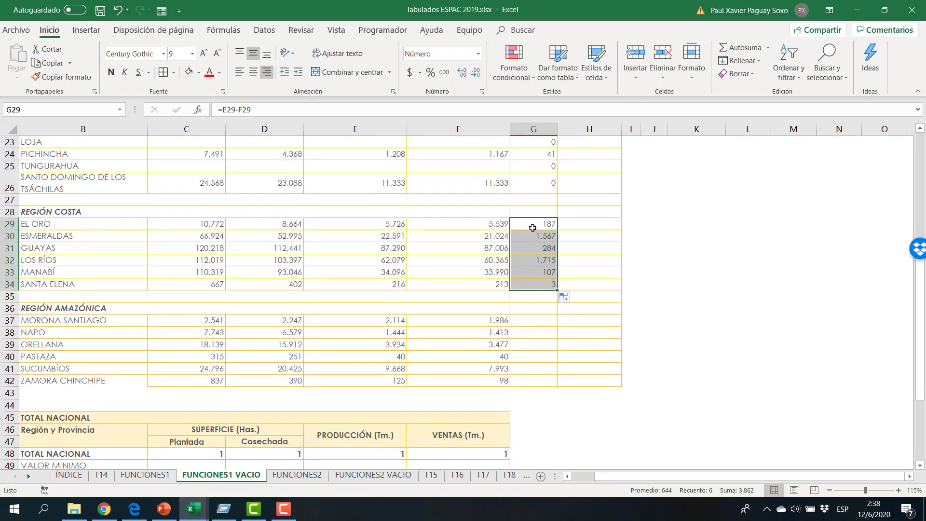
Copy the formula from G29 to G37 and fill it down to G42 for the Amazónica provinces.
left_click(532, 225)
key("ctrl+c")
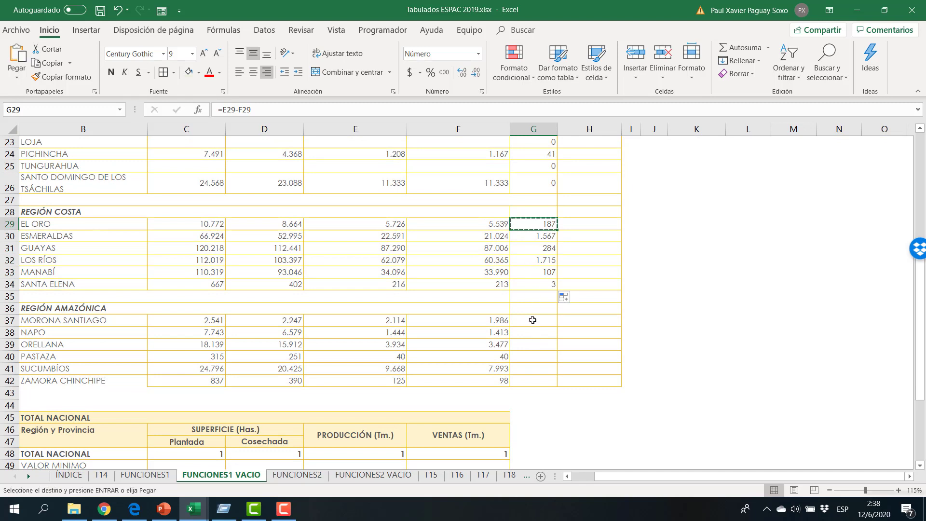
left_click(533, 321)
key("ctrl+v")
left_click_drag(558, 326, 556, 385)
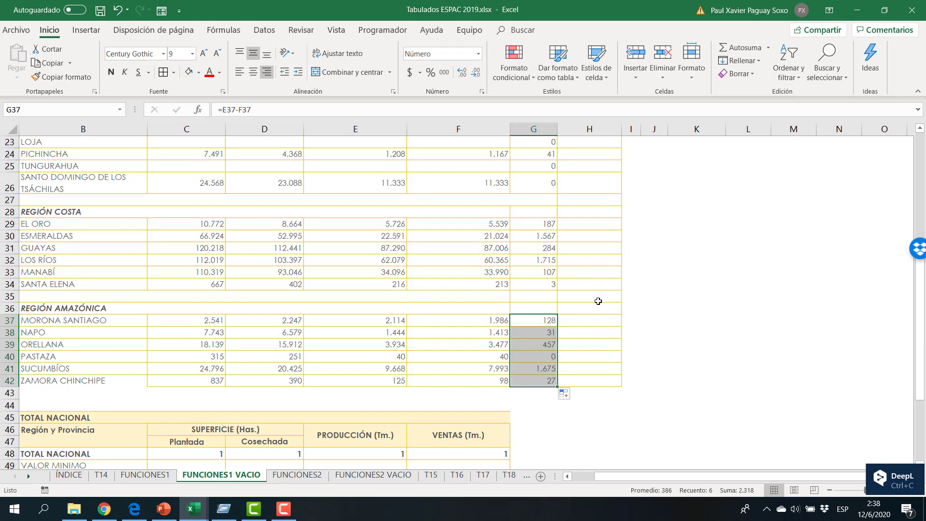
Check the completed DIF column and open the activity in K16 to read its full equivalence condition.
scroll(597, 300, "up", 6)
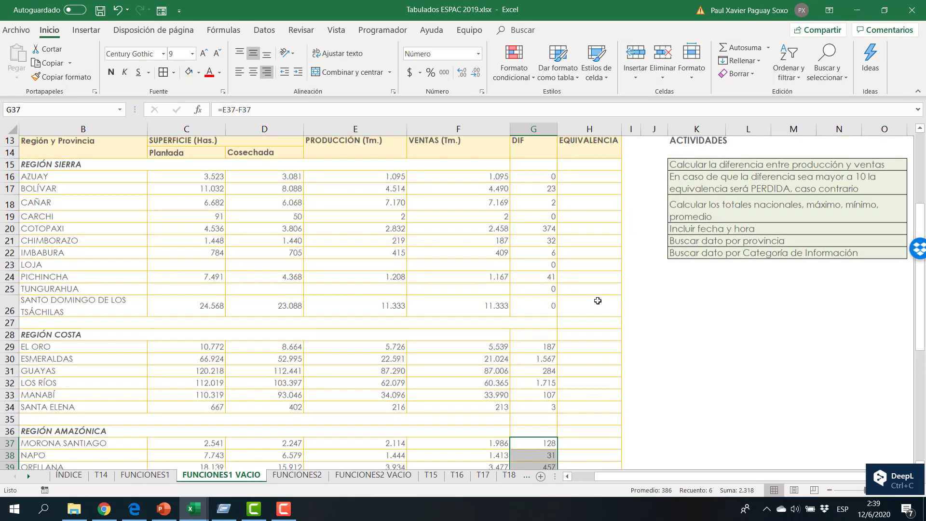
scroll(575, 288, "down", 5)
scroll(576, 288, "up", 2)
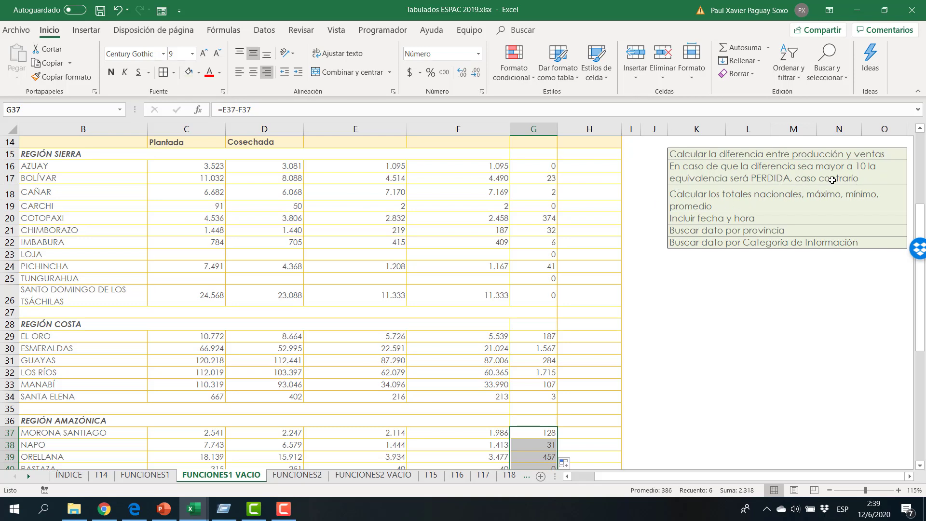
double_click(873, 176)
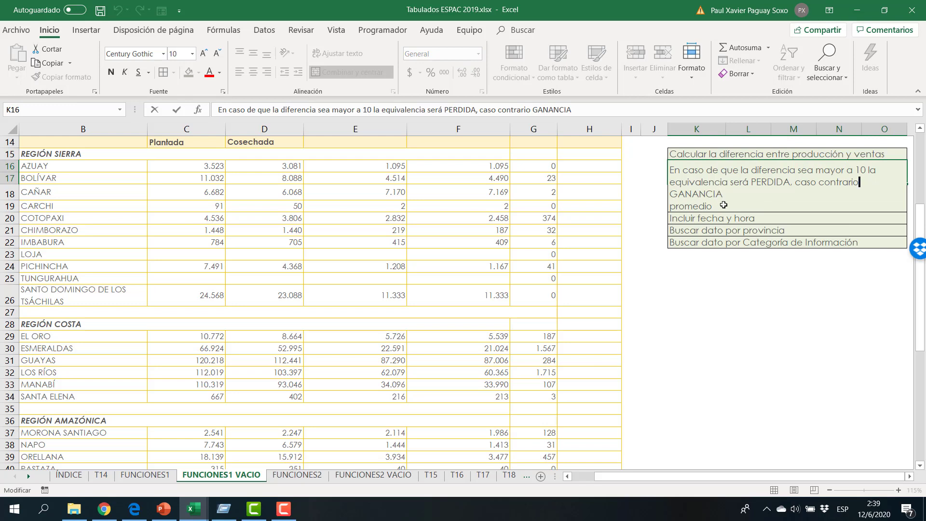
left_click(721, 266)
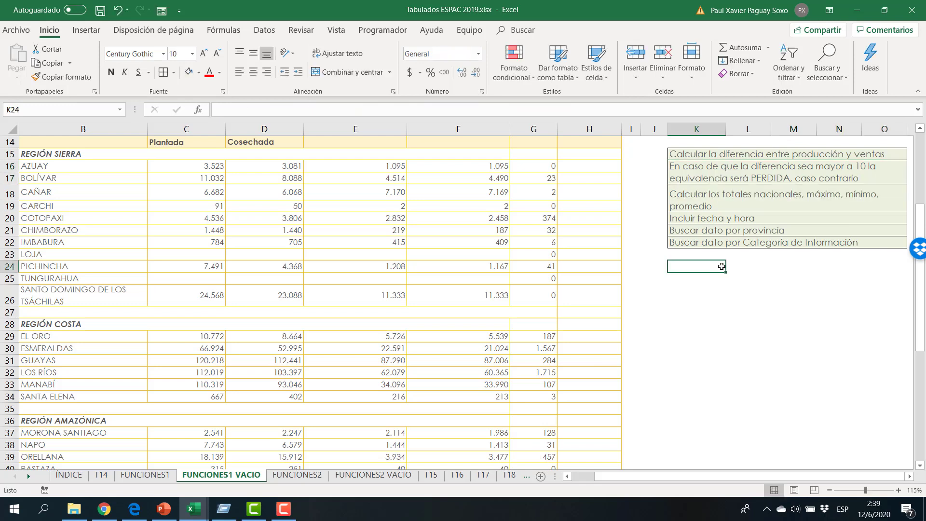
left_click(586, 167)
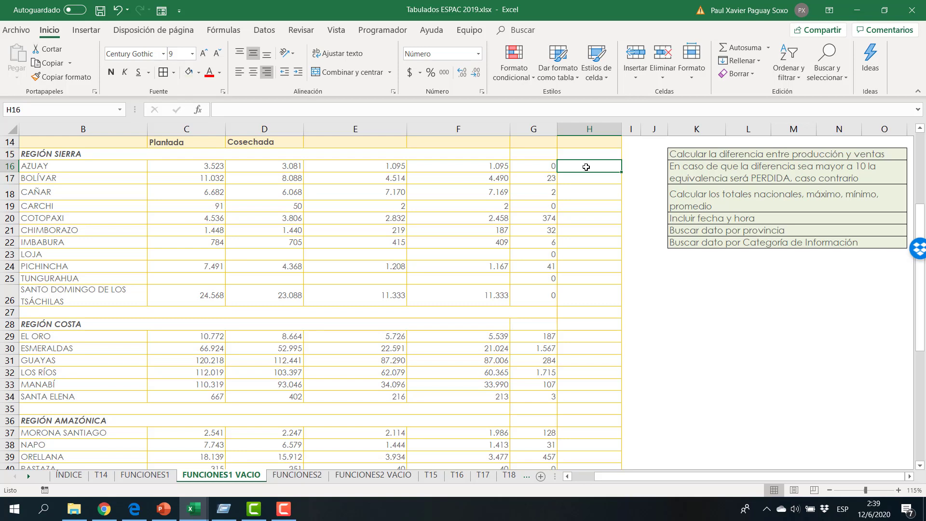
type("=")
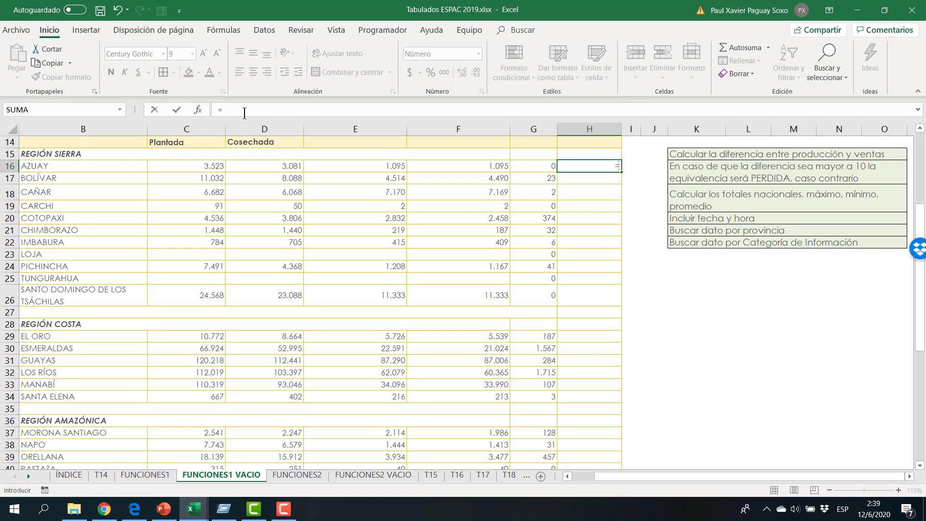
left_click(198, 110)
left_click_drag(343, 181, 343, 155)
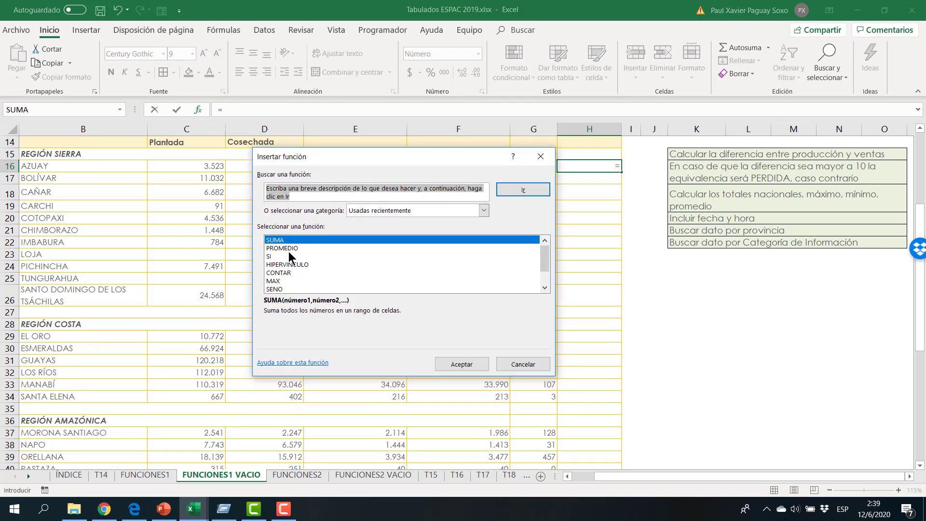
left_click(275, 257)
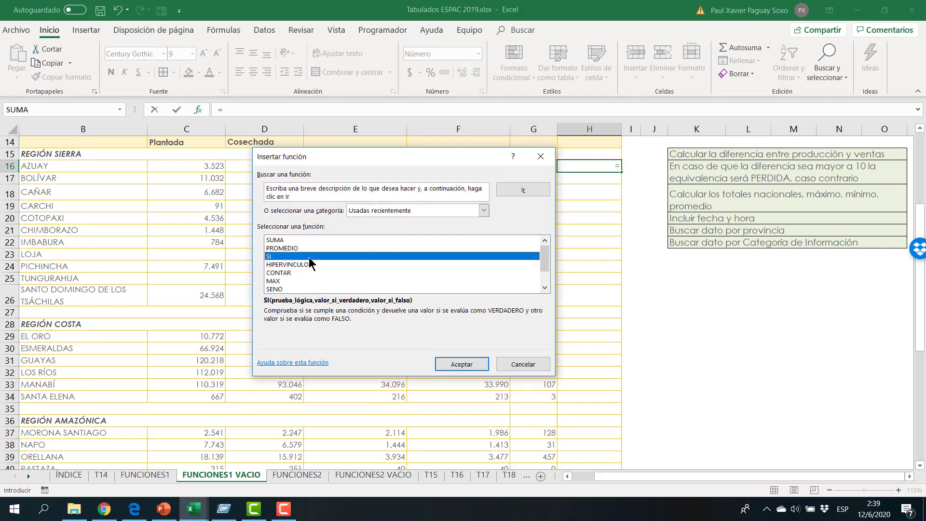
left_click(540, 156)
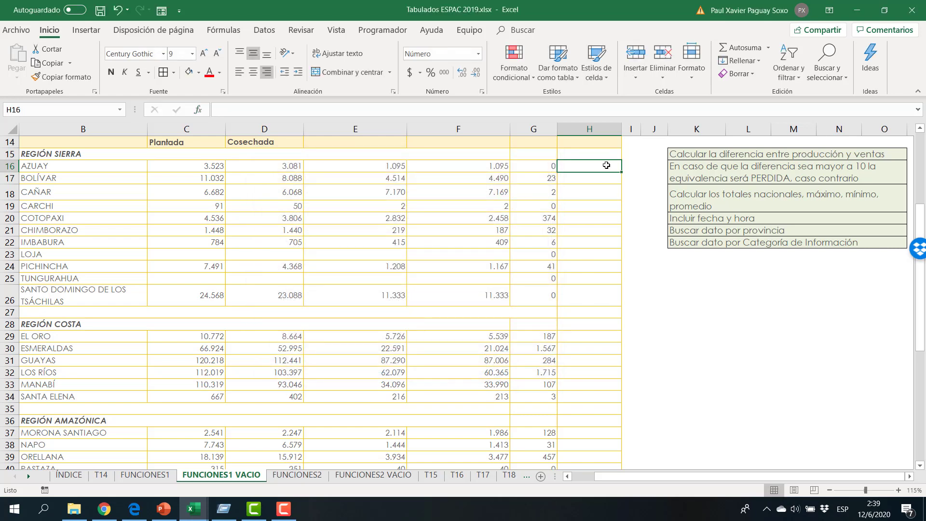
Try to enter the SI function in H16 without any arguments.
double_click(603, 164)
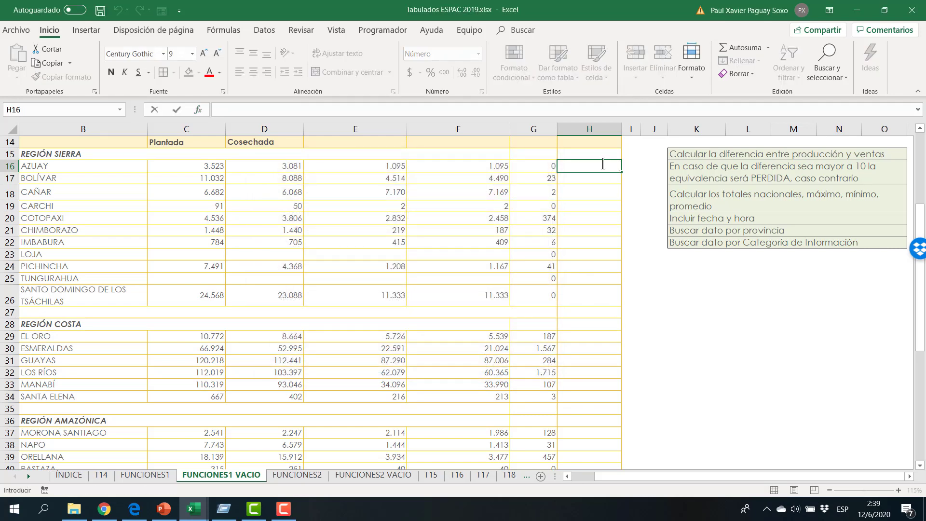
type("=")
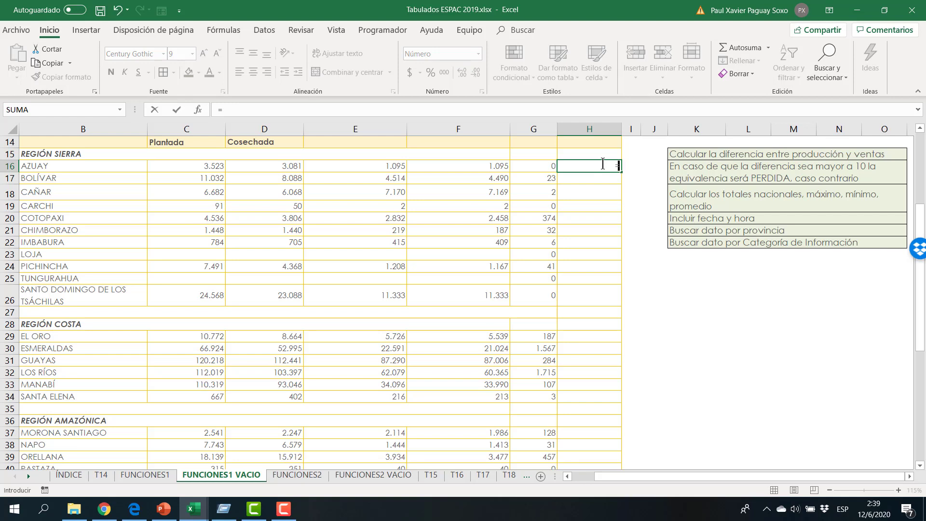
type("SI")
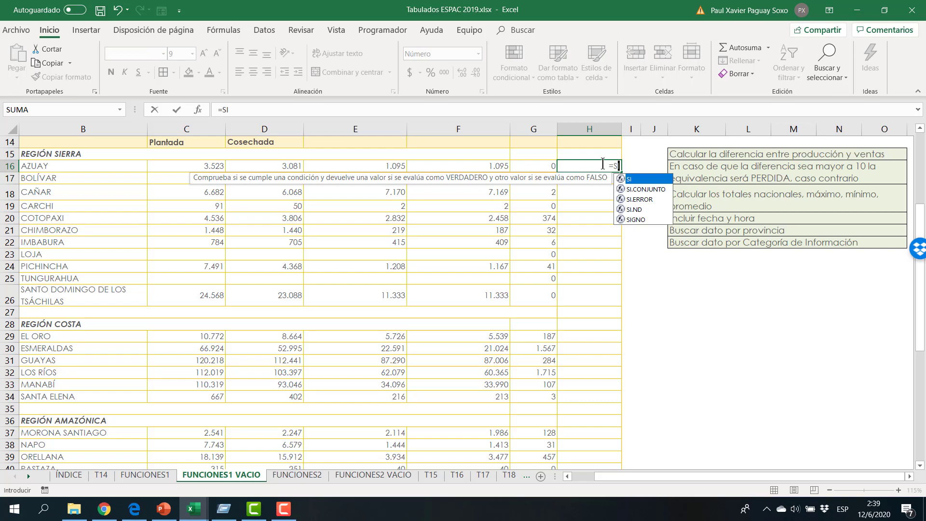
type("(")
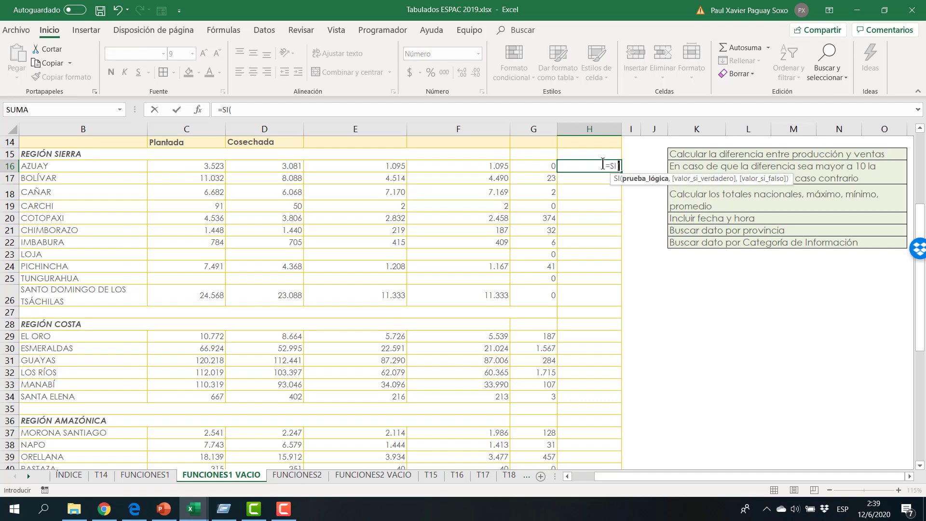
type(")")
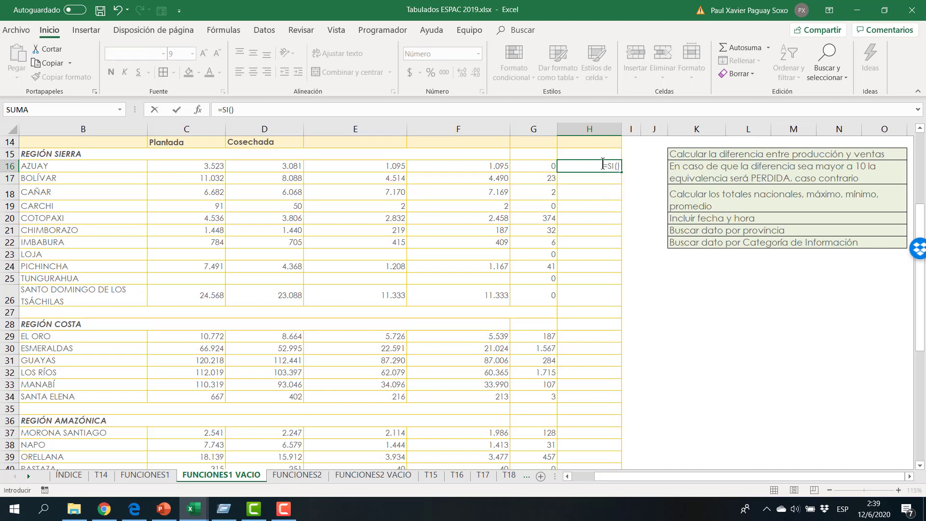
key("Return")
key("Return")
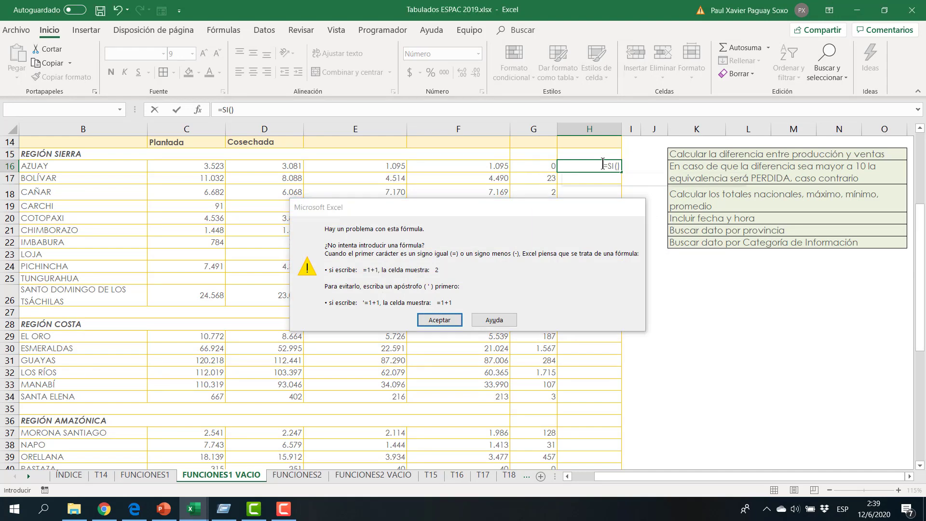
key("Escape")
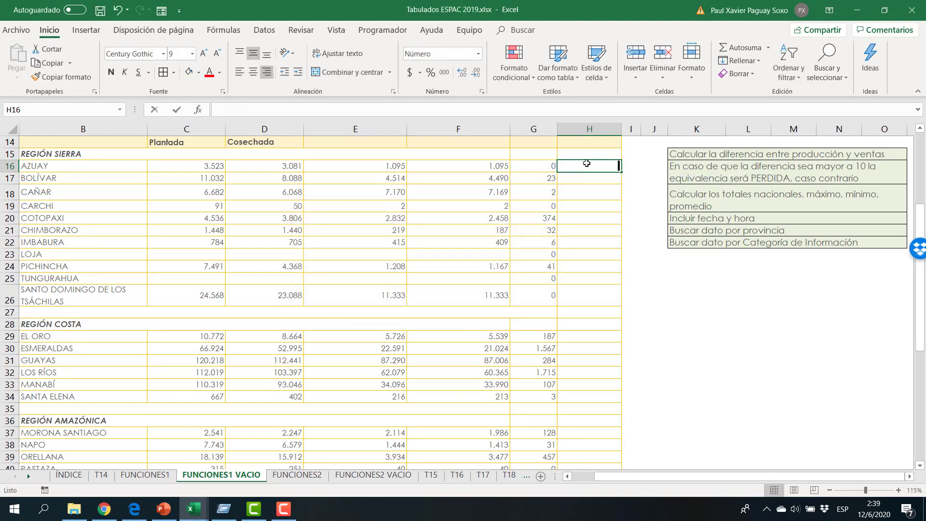
Start an SI formula in H16 with the condition G16>10, switching the keyboard input language to English for the symbols.
type("=SI")
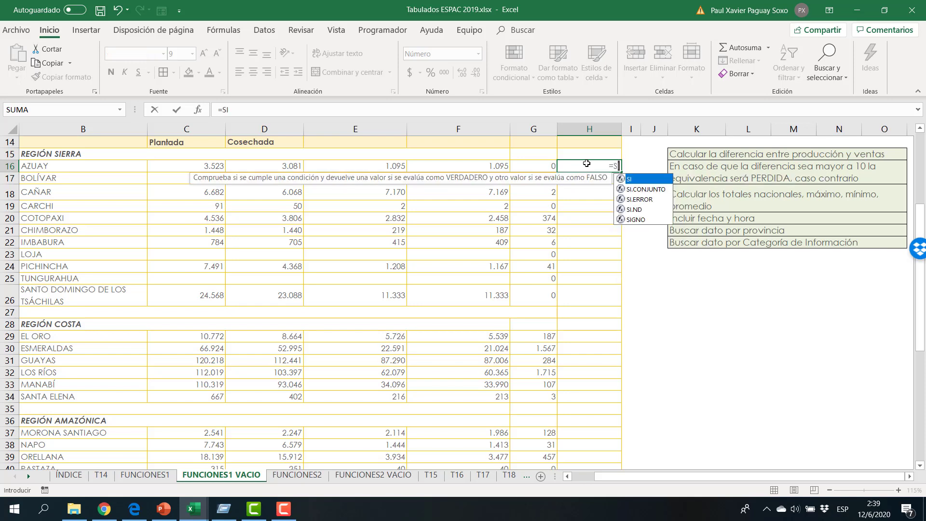
type("(")
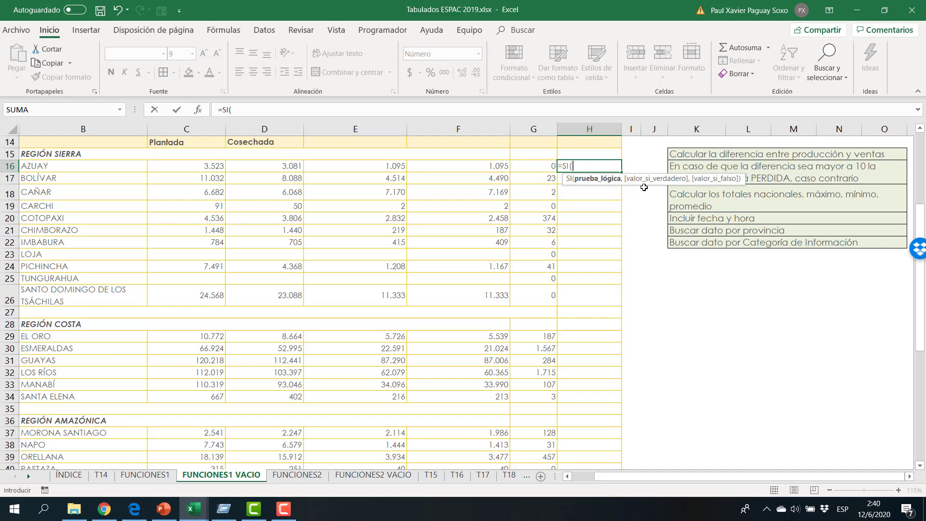
left_click(532, 168)
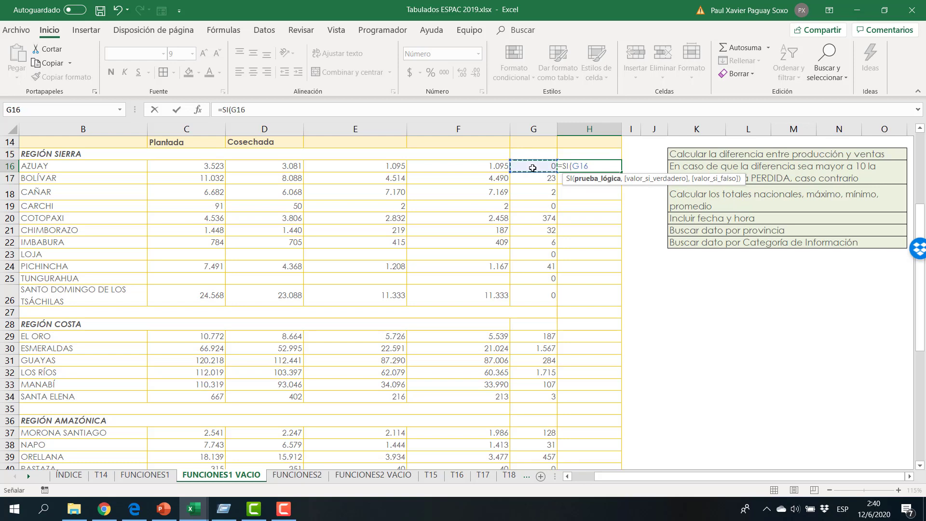
key("F8")
key("BackSpace")
key("BackSpace")
key("BackSpace")
left_click(843, 509)
left_click(787, 444)
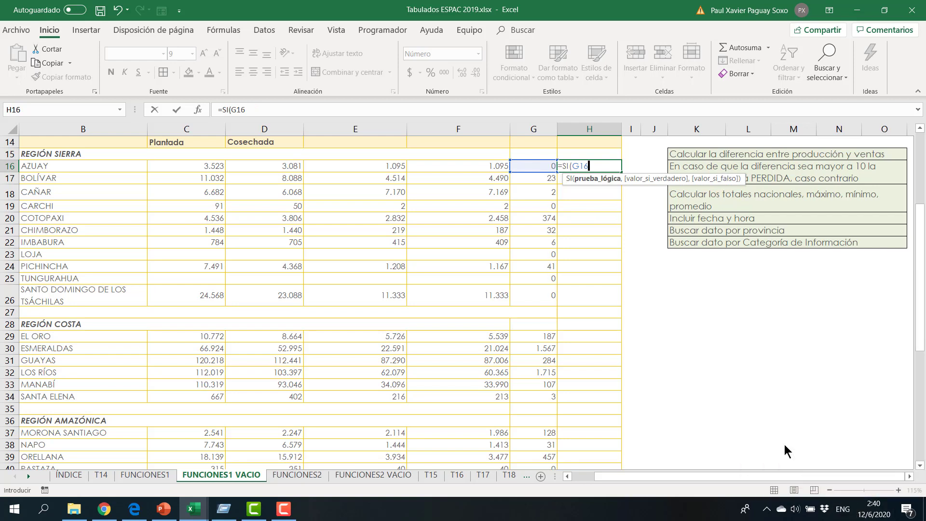
type("10,")
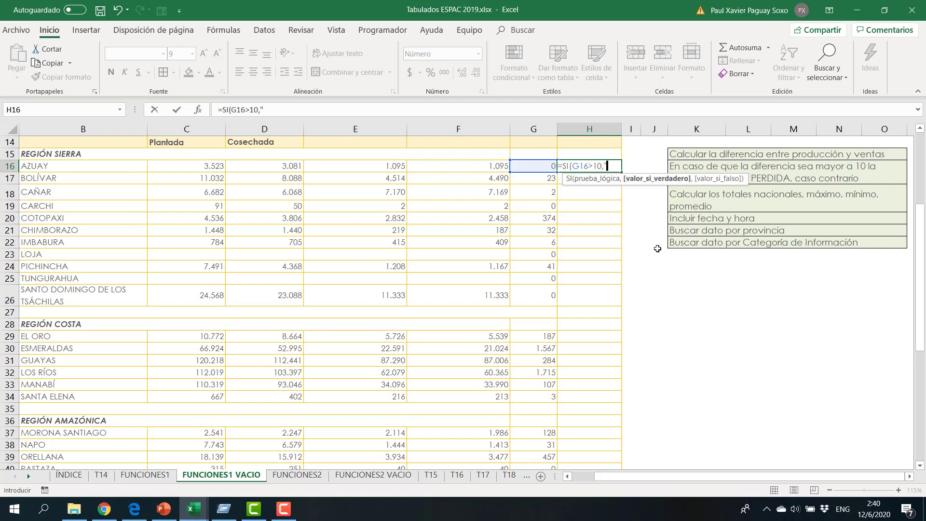
Complete the SI formula in H16 with "PERDIDA" as the true value and "GANANCIA" as the false value.
left_click(607, 165)
type("per")
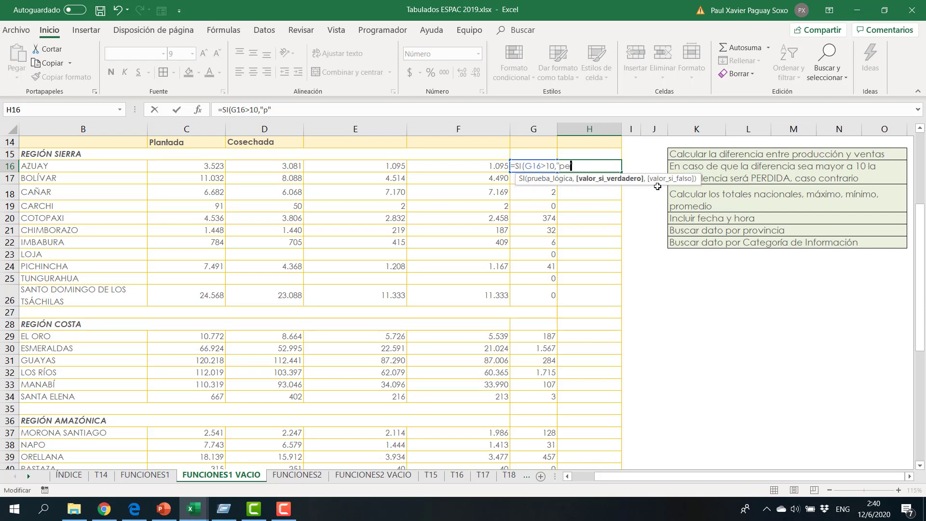
key("BackSpace")
key("BackSpace")
key("BackSpace")
type("pe")
key("BackSpace")
key("BackSpace")
type("PERDIDA\",")
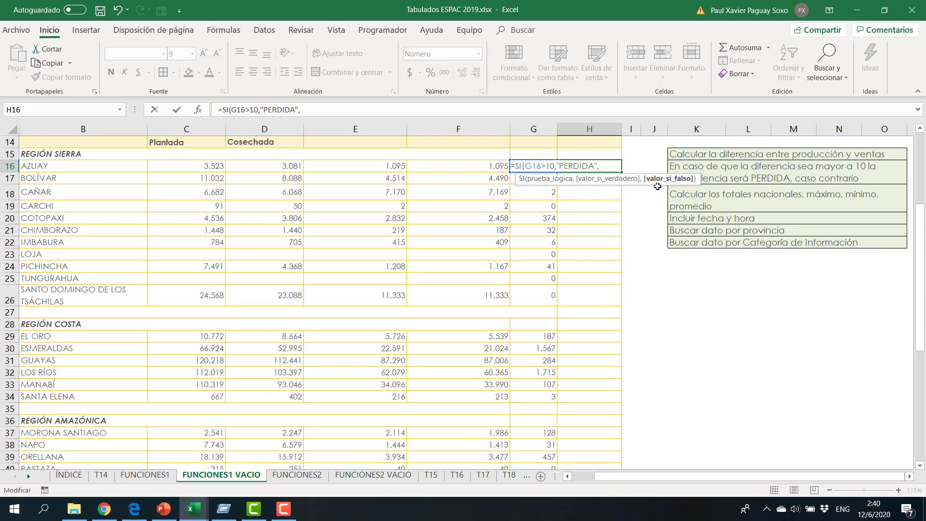
type("\"GANANCIA")
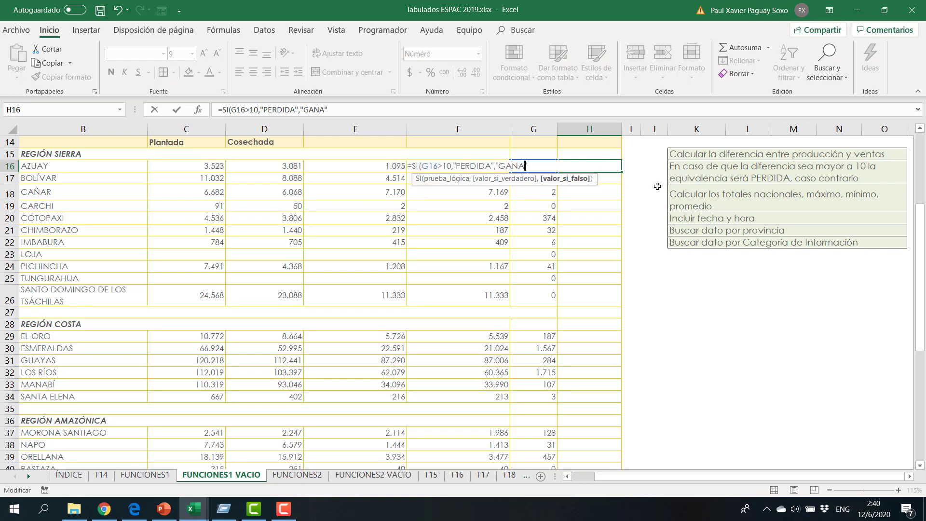
type("\")")
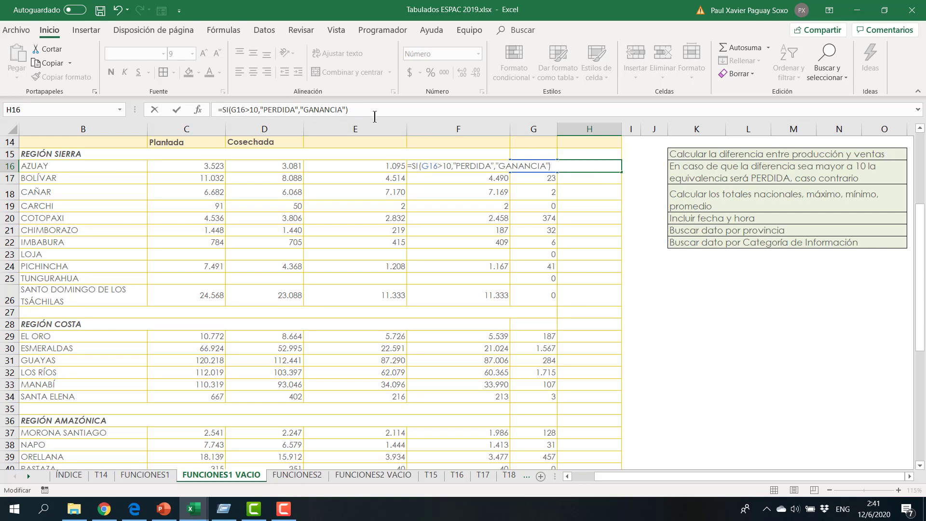
key("Return")
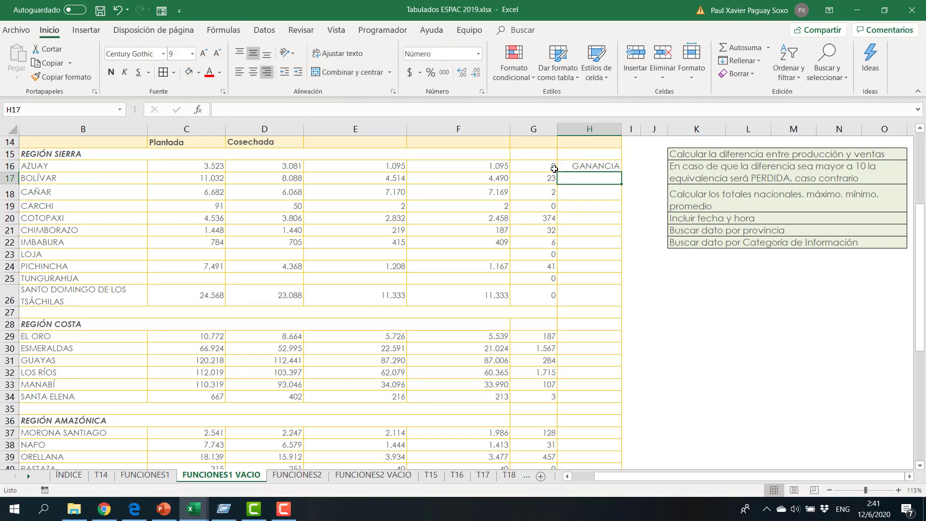
Fill the equivalence formula from H16 down to H26 for the remaining Sierra provinces.
left_click(614, 166)
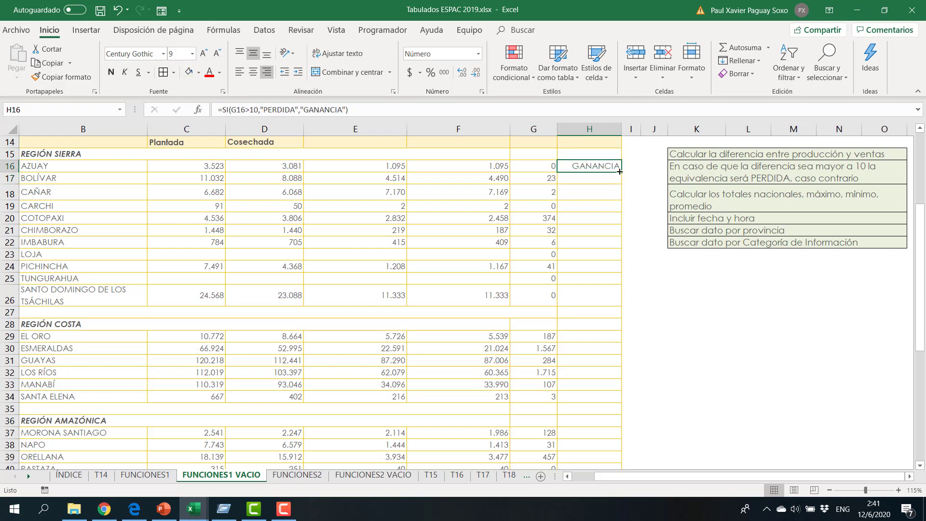
left_click_drag(619, 172, 614, 305)
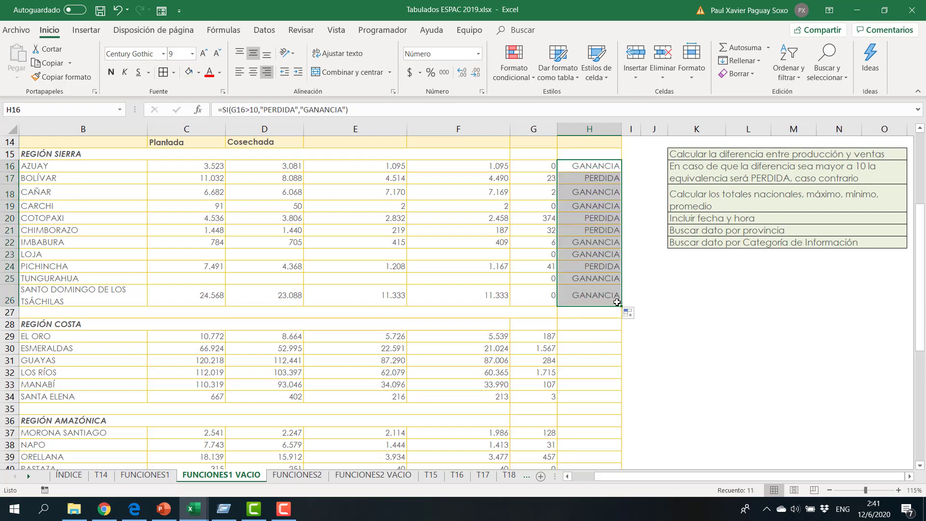
scroll(592, 214, "down", 1)
scroll(594, 185, "up", 1)
Copy the equivalence formula from H16 to H29 and fill it down to H34 for the Costa provinces.
left_click(594, 164)
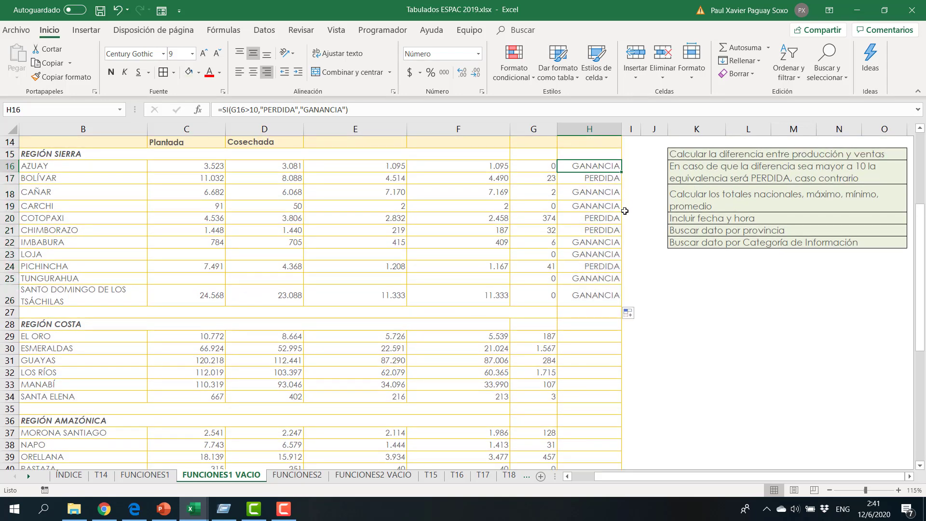
key("ctrl+c")
left_click(576, 336)
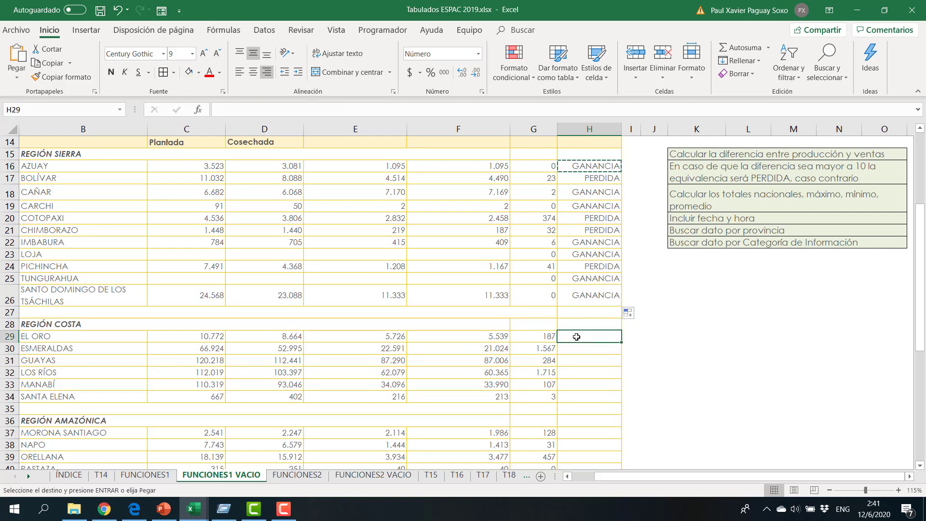
key("ctrl+v")
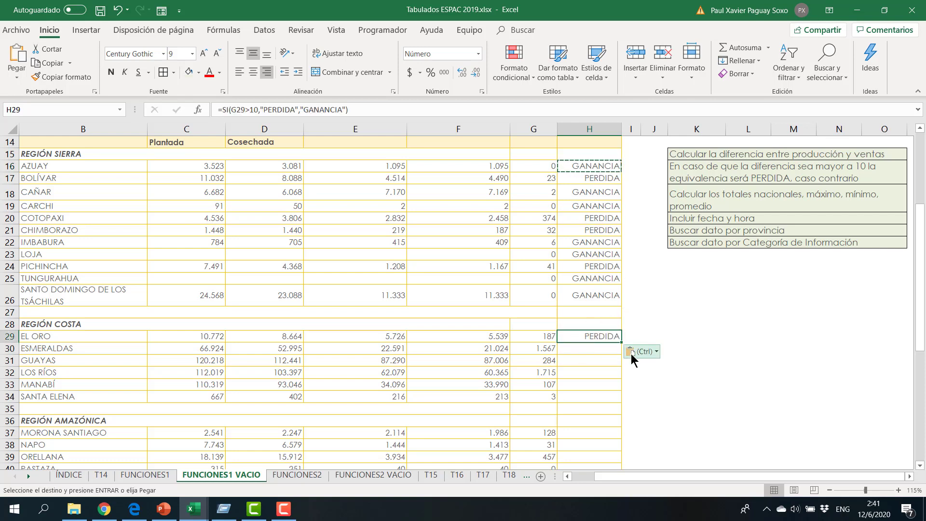
left_click_drag(621, 336, 621, 401)
Copy the equivalence formula from H29 to H37 and fill it down to H42 for the Amazónica provinces.
scroll(621, 401, "down", 3)
left_click(589, 320)
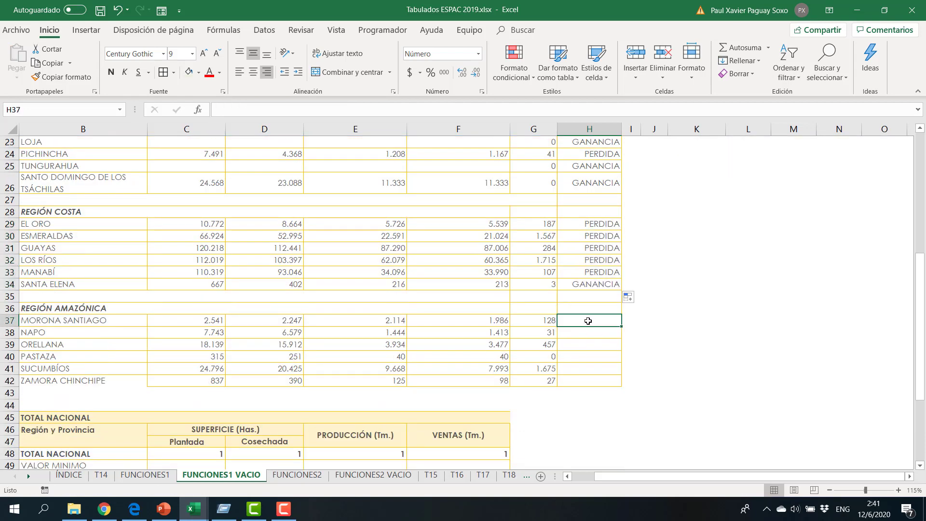
left_click(587, 226)
key("ctrl+c")
left_click(581, 322)
key("ctrl+v")
left_click_drag(623, 328, 622, 386)
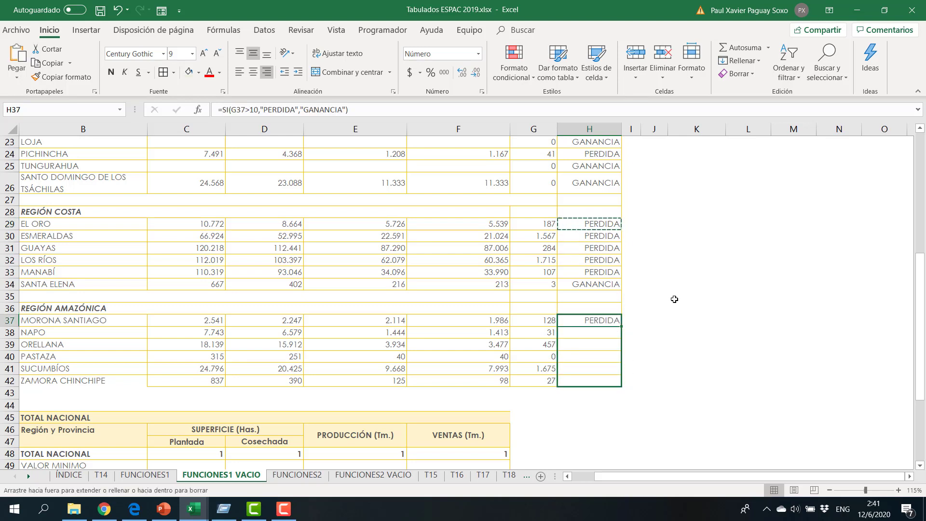
left_click(689, 273)
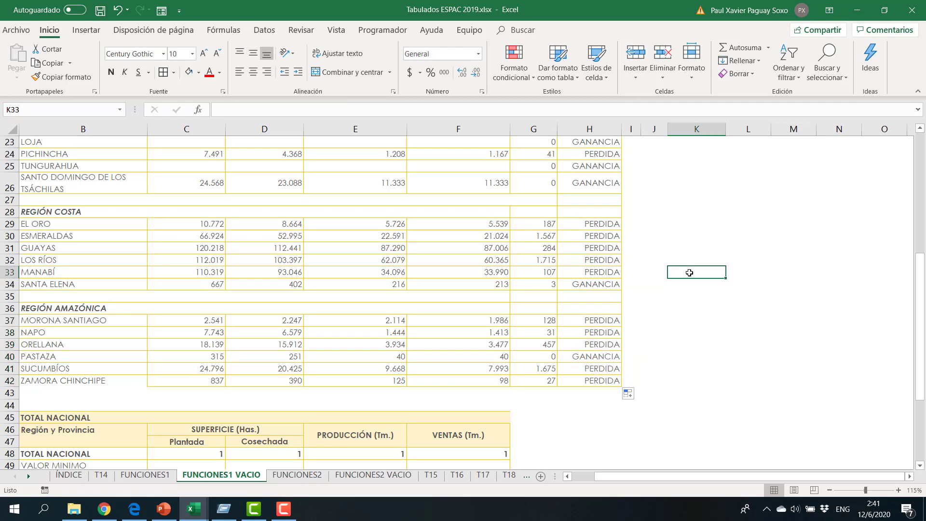
Shade the production-sales difference activity in K15 with the standard light green fill color.
scroll(586, 291, "up", 5)
left_click(706, 246)
left_click_drag(786, 244, 899, 243)
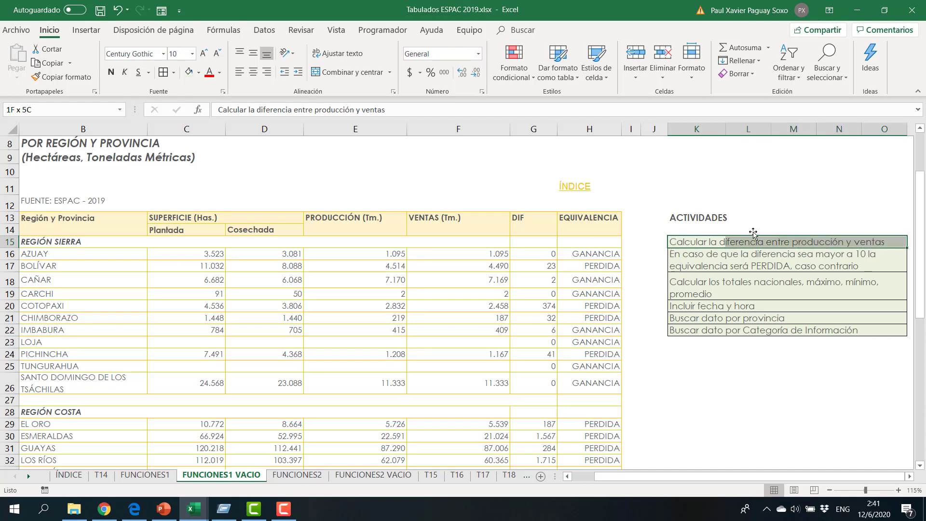
left_click(198, 73)
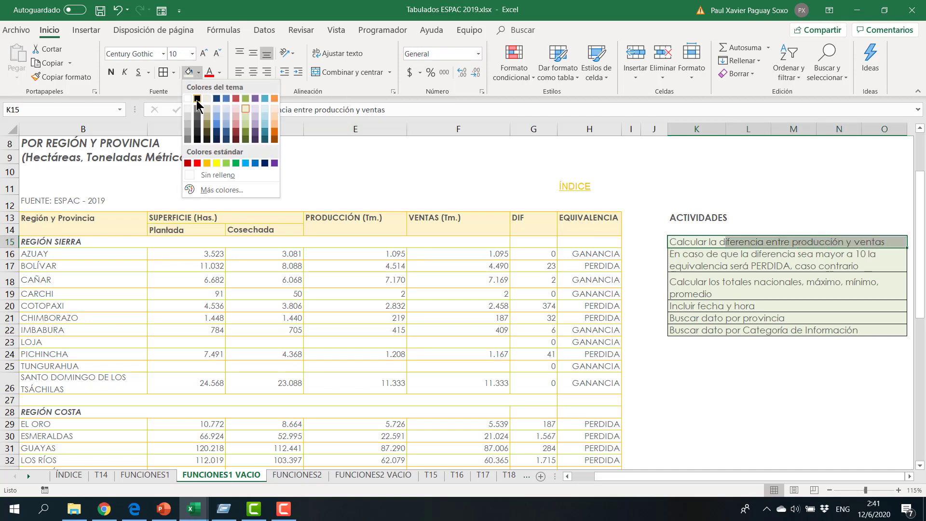
left_click(227, 164)
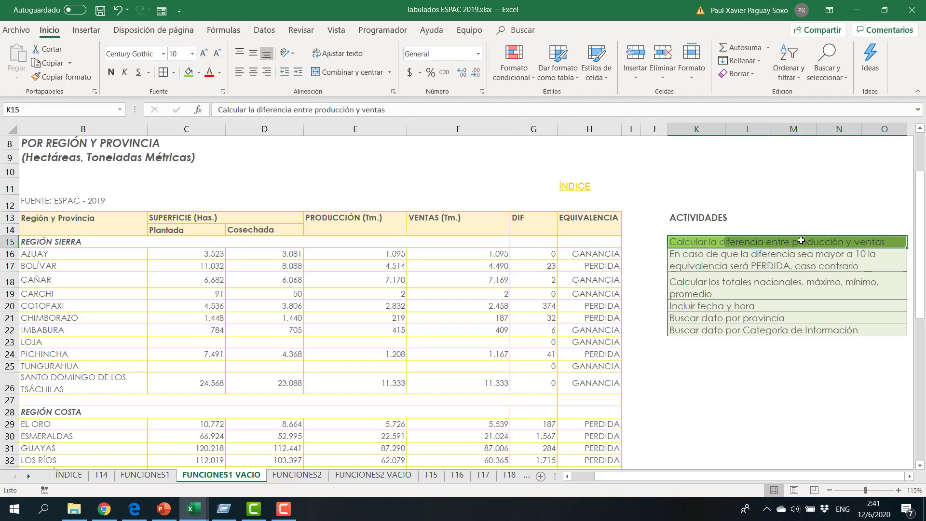
Shade the PERDIDA/GANANCIA equivalence activity in K16 with the same green fill.
left_click(853, 256)
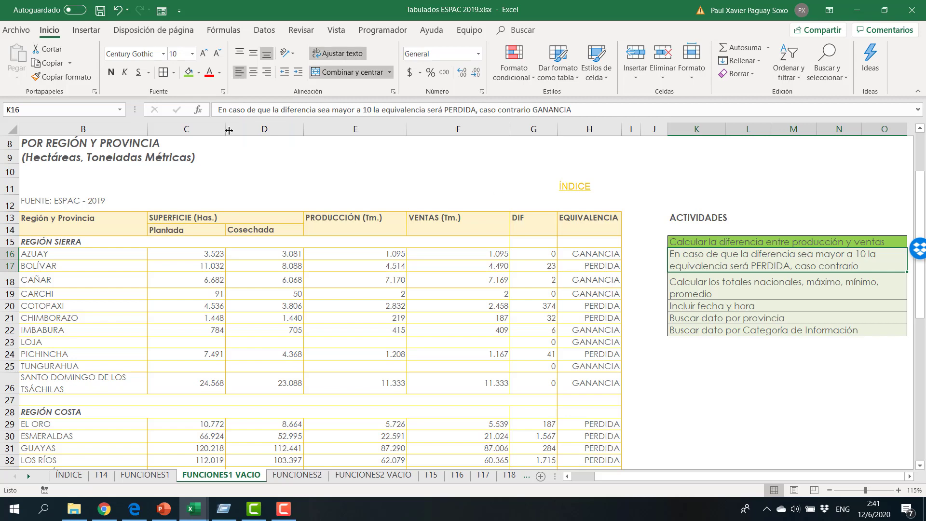
left_click(189, 78)
left_click(752, 352)
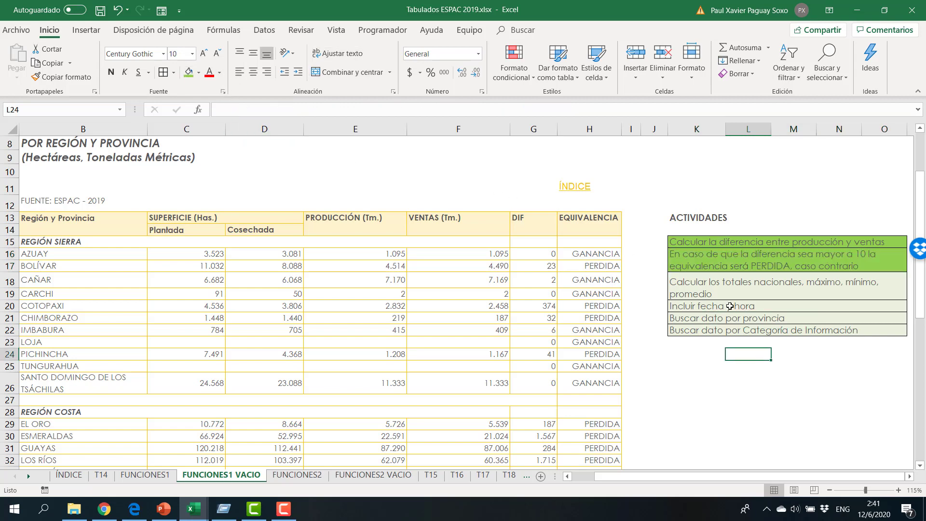
Clear the placeholder values from the TOTAL NACIONAL row, C48 to F48.
scroll(696, 253, "down", 1)
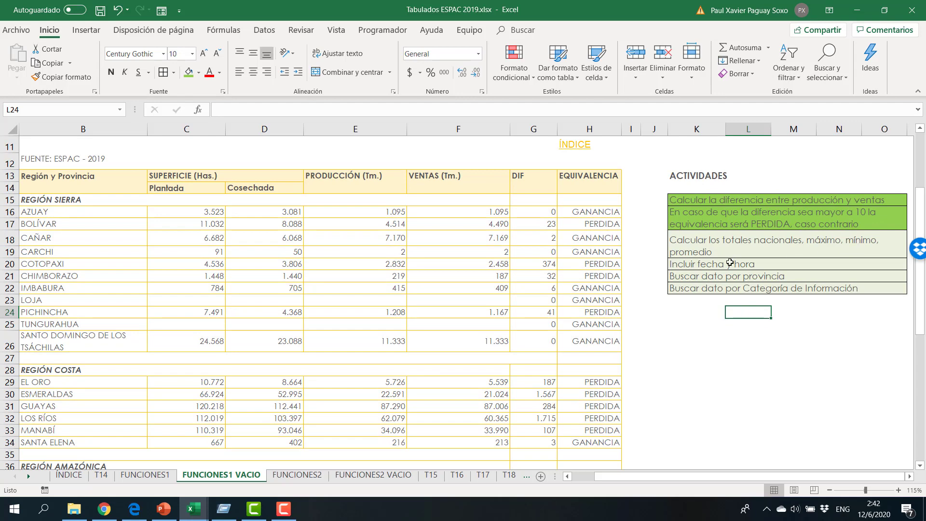
scroll(147, 346, "down", 6)
scroll(147, 346, "down", 1)
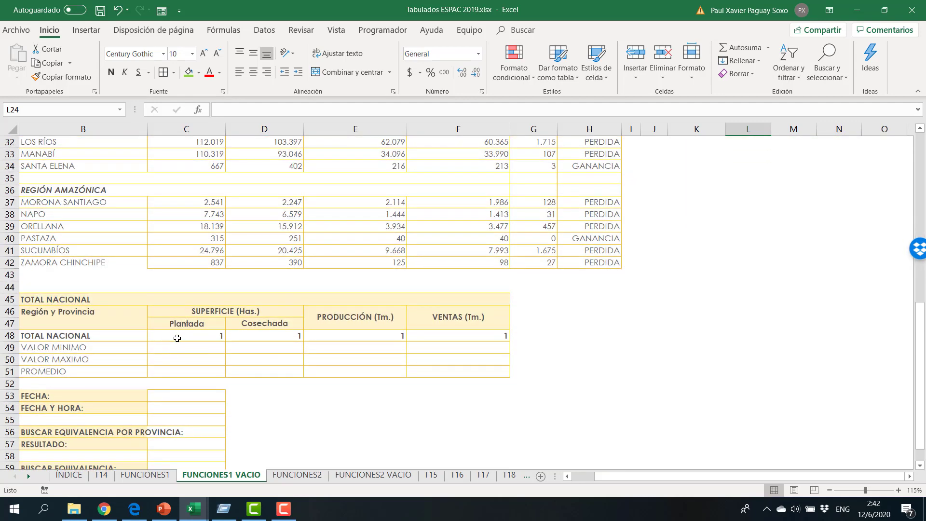
left_click_drag(189, 337, 449, 337)
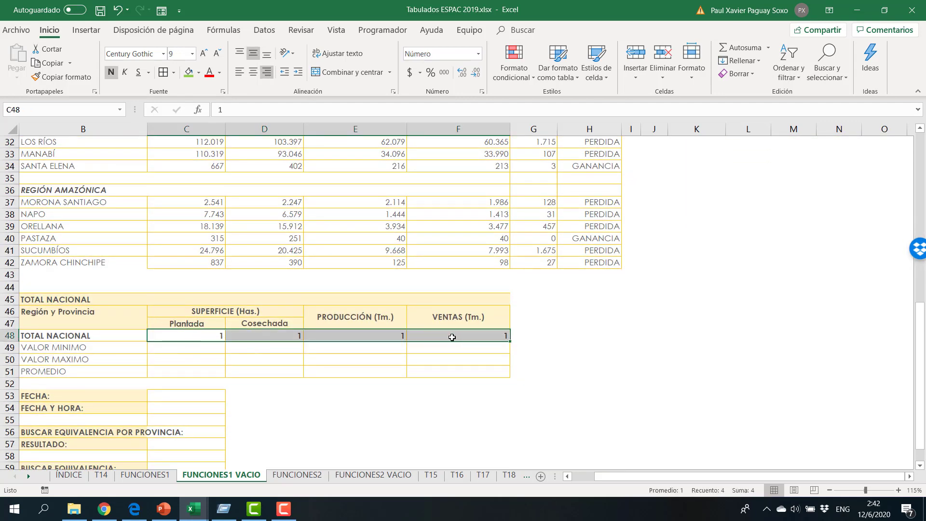
key("Delete")
left_click(413, 349)
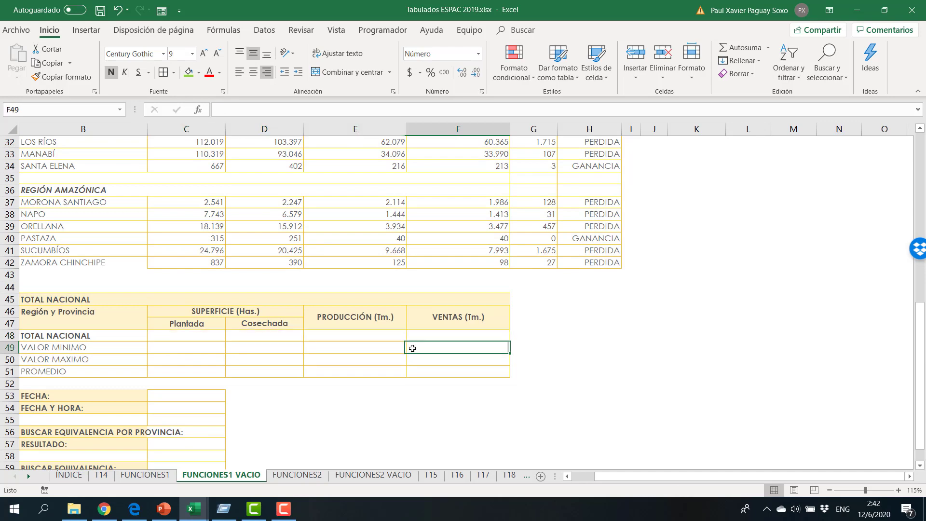
Enter a SUMA formula in C48 for the planted-area national total, using the range B16:F28.
left_click(184, 346)
left_click(184, 334)
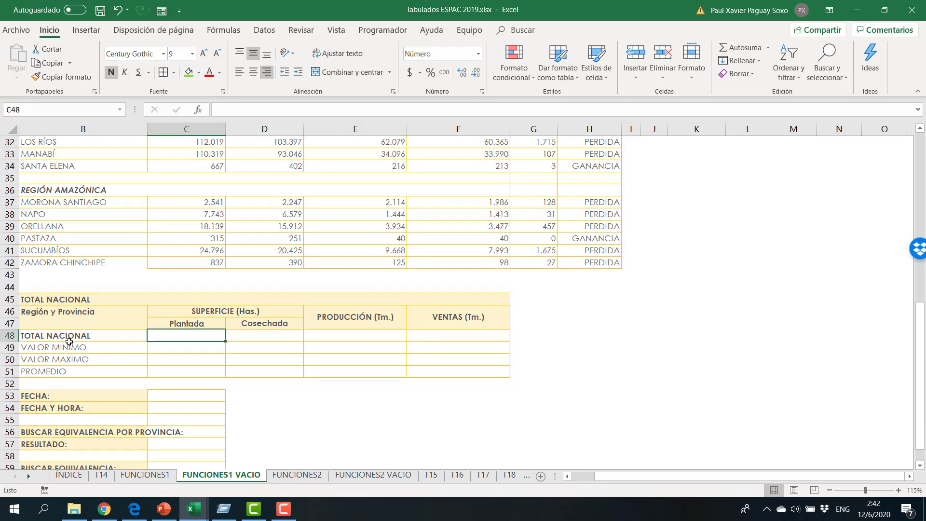
scroll(214, 284, "up", 3)
scroll(210, 223, "up", 1)
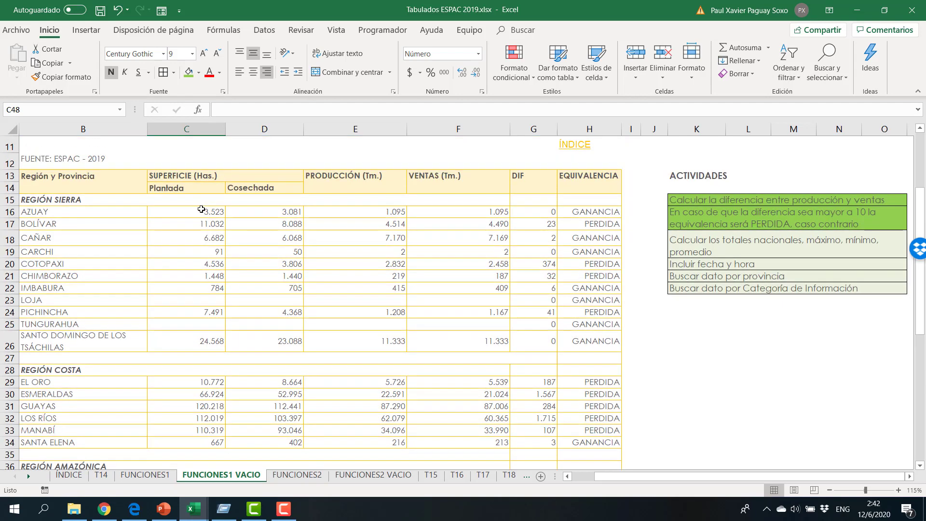
scroll(200, 434, "down", 3)
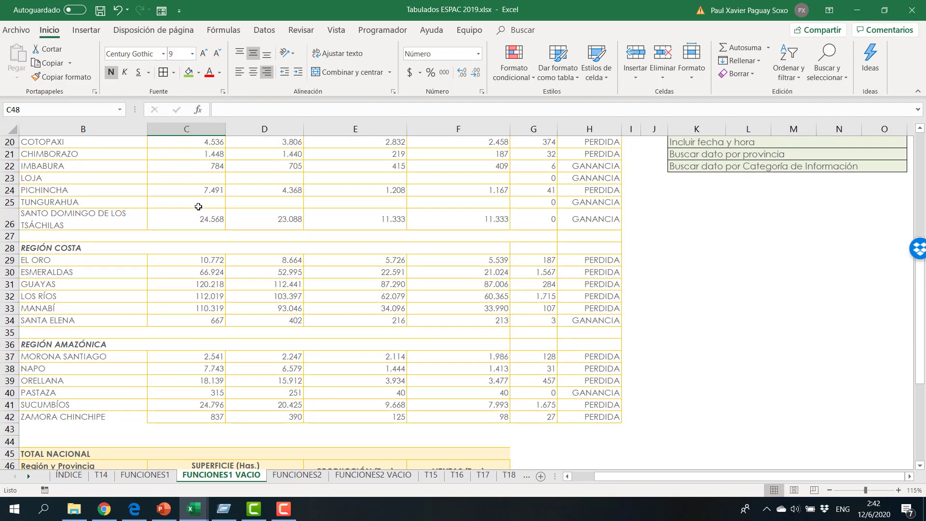
scroll(194, 196, "up", 5)
scroll(183, 289, "down", 8)
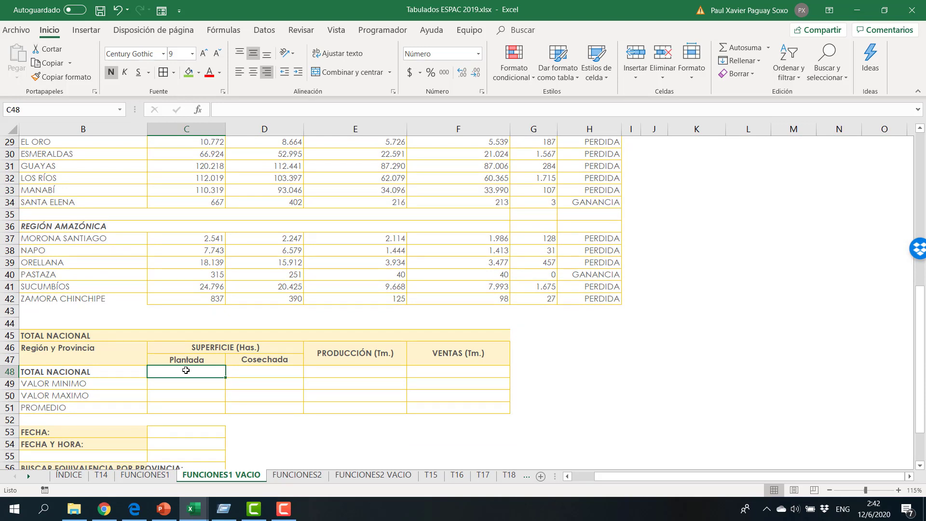
type(")")
type("=")
type("suma")
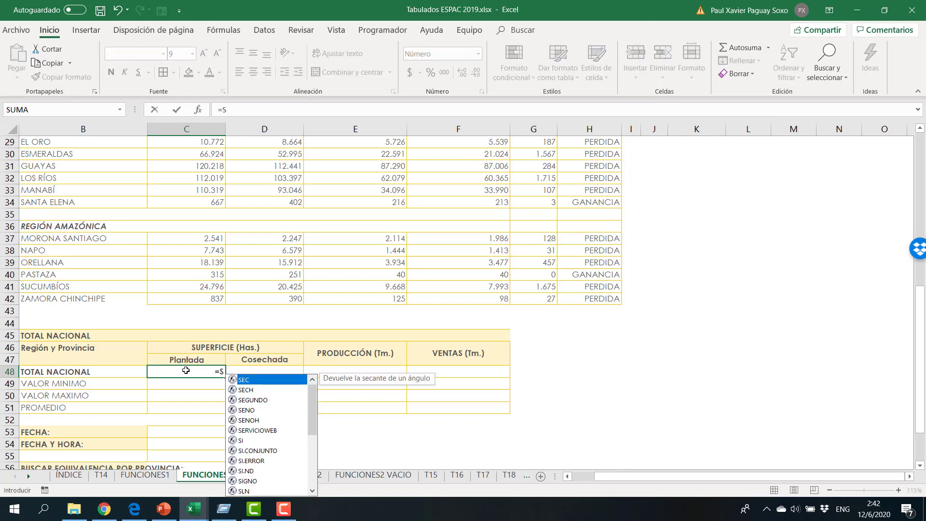
key("Tab")
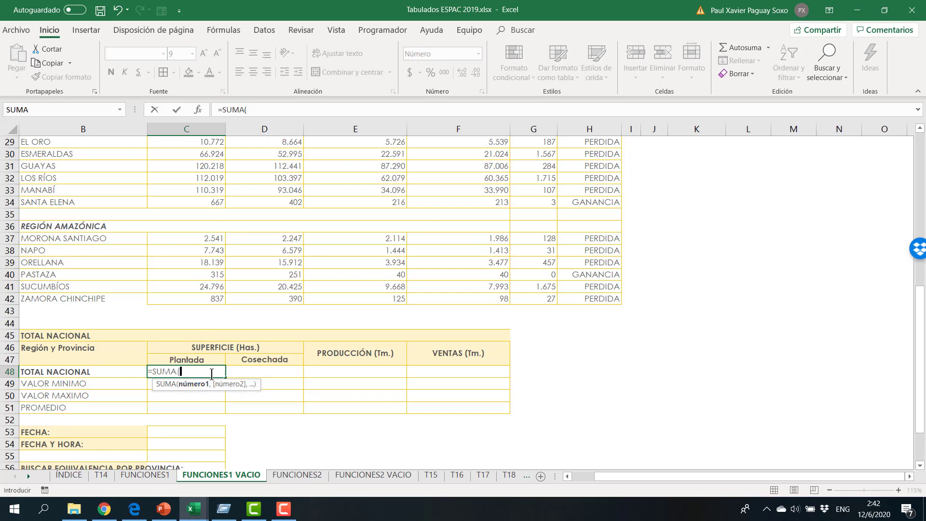
scroll(198, 309, "up", 6)
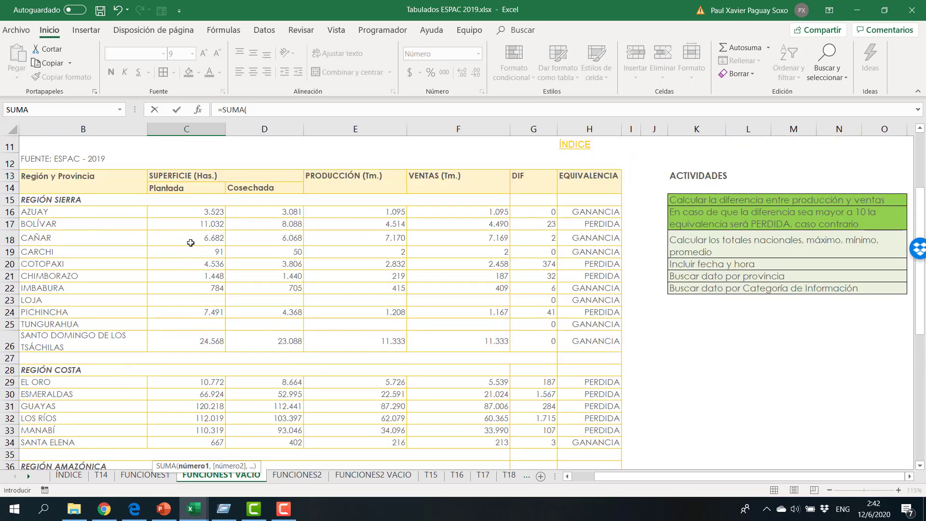
left_click_drag(191, 212, 197, 322)
left_click(83, 358)
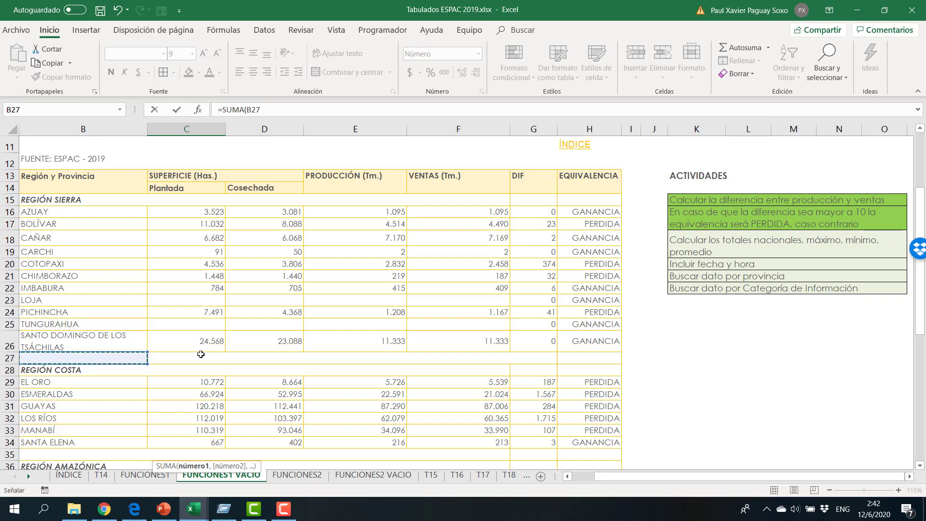
left_click_drag(187, 213, 198, 367)
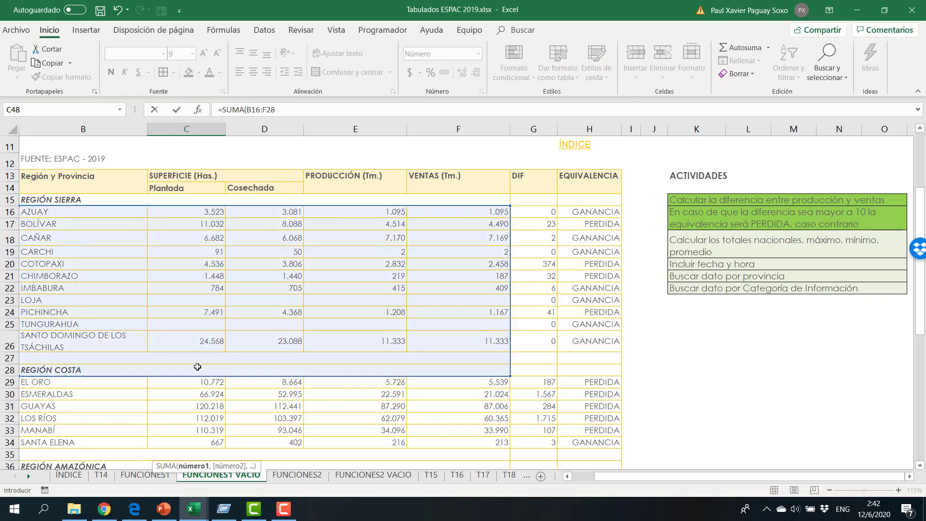
Unmerge the REGIÓN COSTA and REGIÓN AMAZÓNICA heading cells so column C can be selected on its own.
left_click(197, 366)
left_click(337, 73)
scroll(189, 432, "down", 3)
left_click(175, 345)
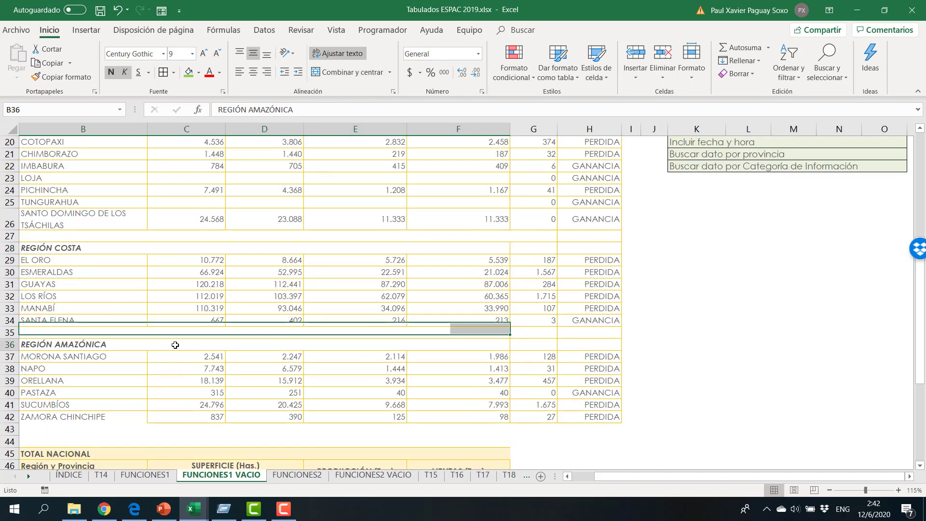
left_click(335, 72)
scroll(251, 290, "up", 1)
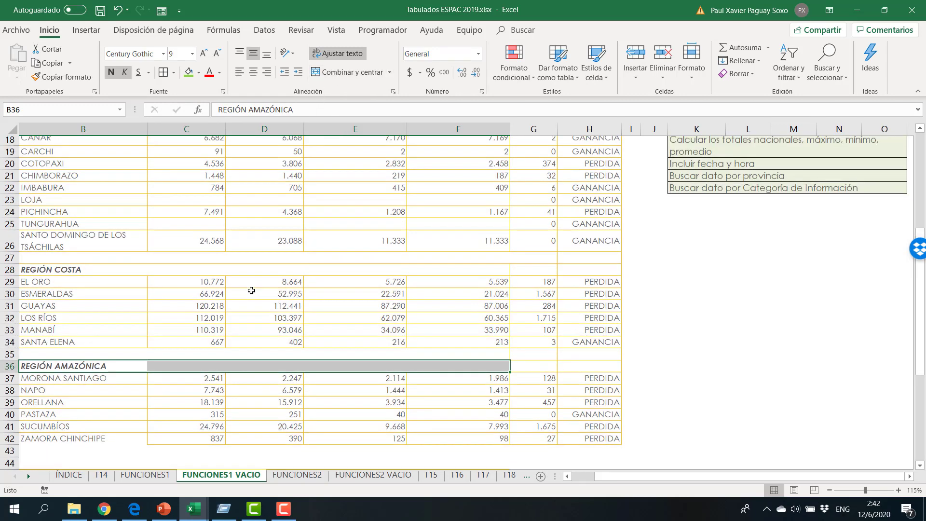
scroll(251, 290, "up", 1)
left_click(193, 266)
left_click_drag(193, 166, 203, 287)
Replace the range in C48's SUMA formula with C16:C42.
left_click(199, 360)
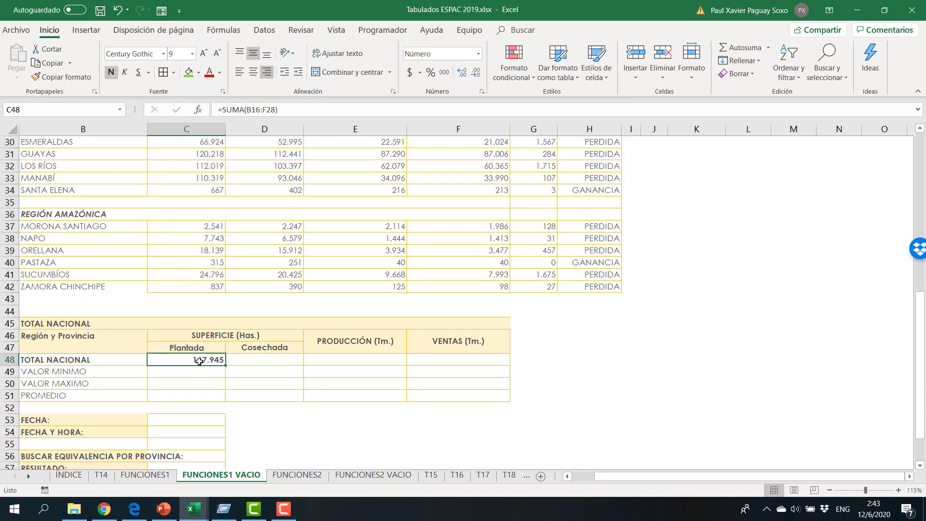
left_click_drag(272, 108, 249, 112)
key("BackSpace")
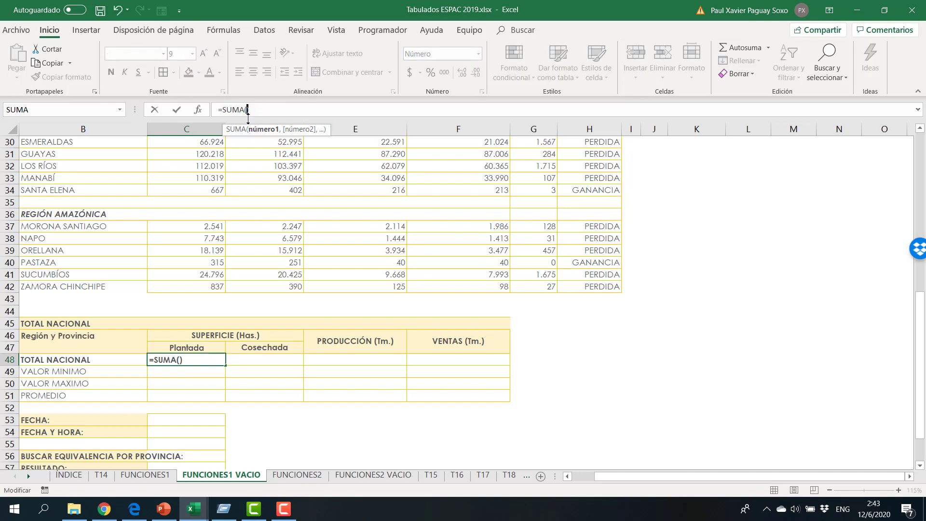
key("BackSpace")
mouse_move(200, 288)
left_mouse_down()
mouse_move(186, 62)
mouse_move(197, 333)
mouse_move(205, 347)
mouse_move(211, 337)
mouse_move(196, 369)
mouse_move(188, 489)
mouse_move(202, 477)
mouse_move(183, 331)
mouse_move(190, 298)
left_mouse_up()
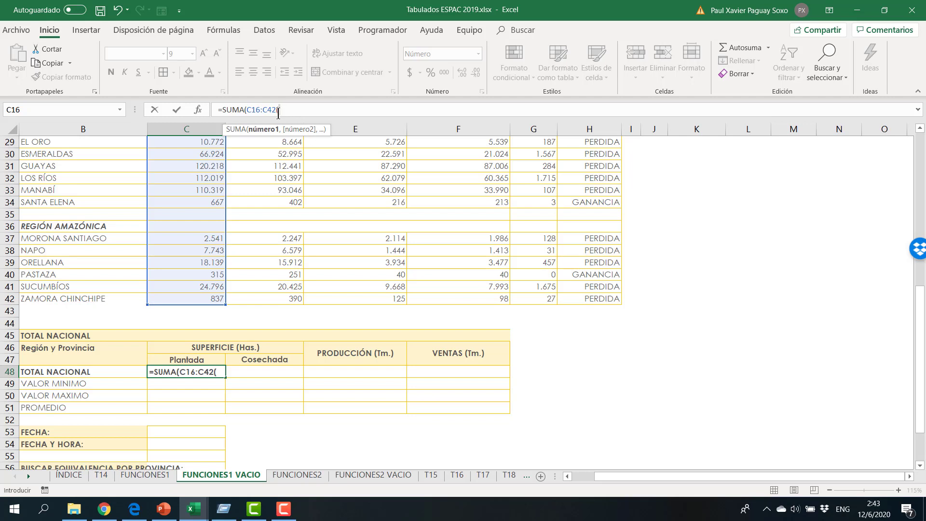
type(")")
key("Return")
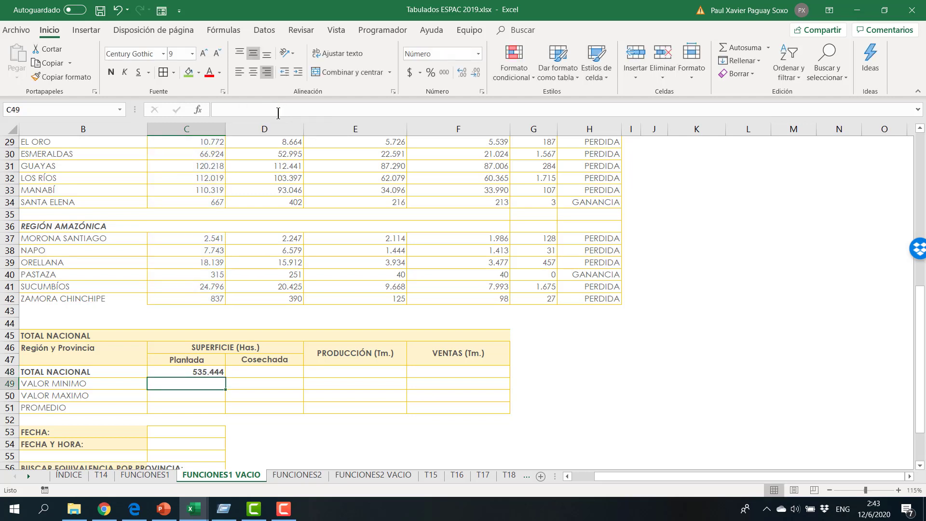
Examine which planted-area cells the SUMA formula in C48 covers.
left_click(208, 371)
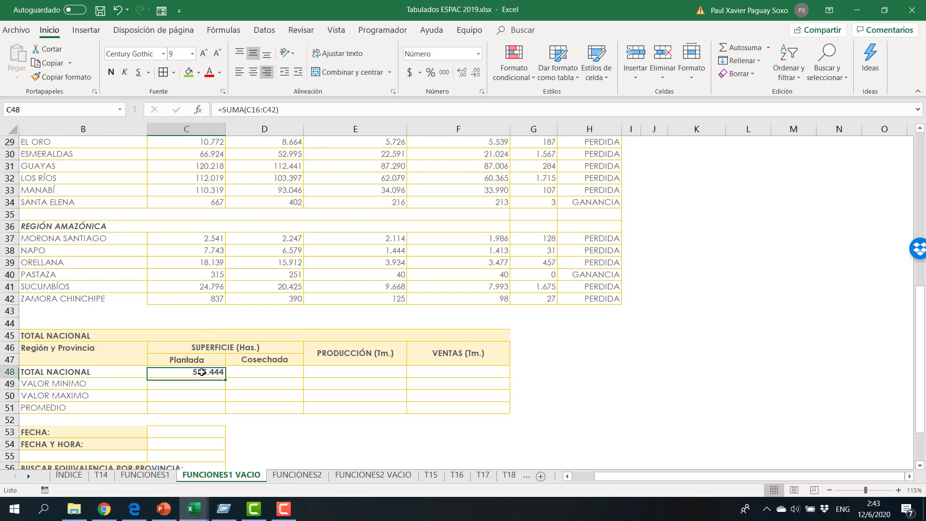
scroll(203, 288, "up", 9)
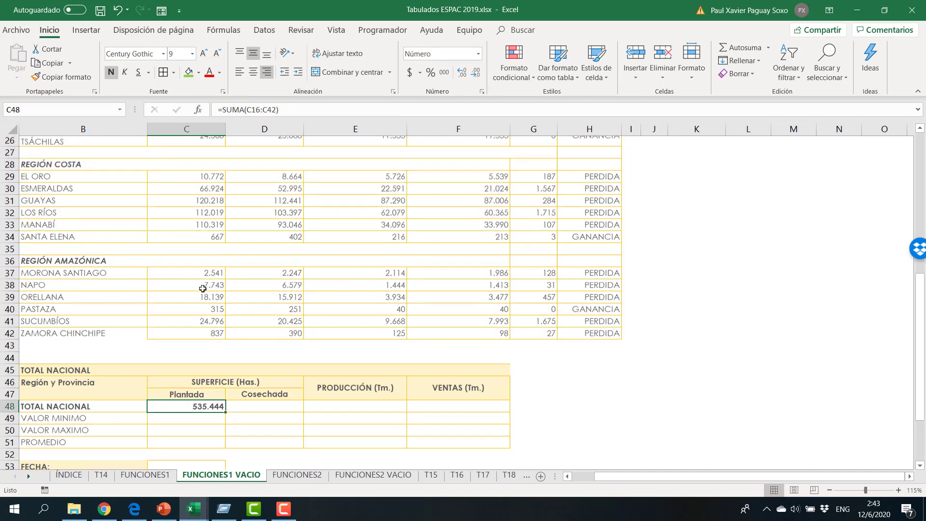
scroll(265, 165, "down", 6)
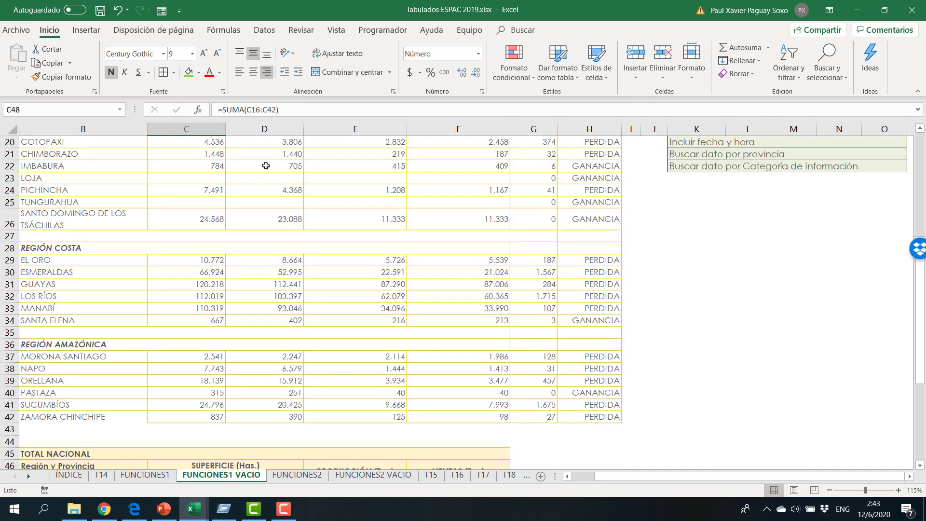
left_click(305, 109)
scroll(237, 270, "up", 5)
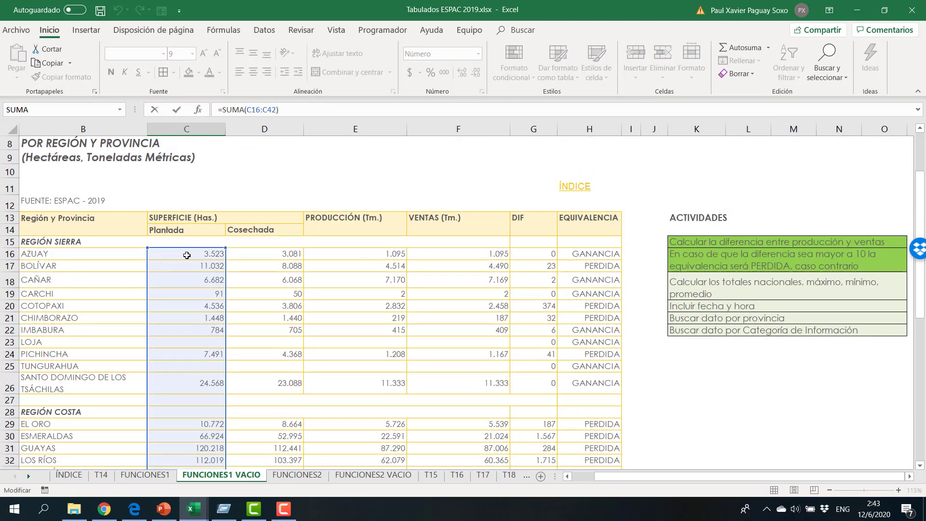
scroll(185, 254, "down", 4)
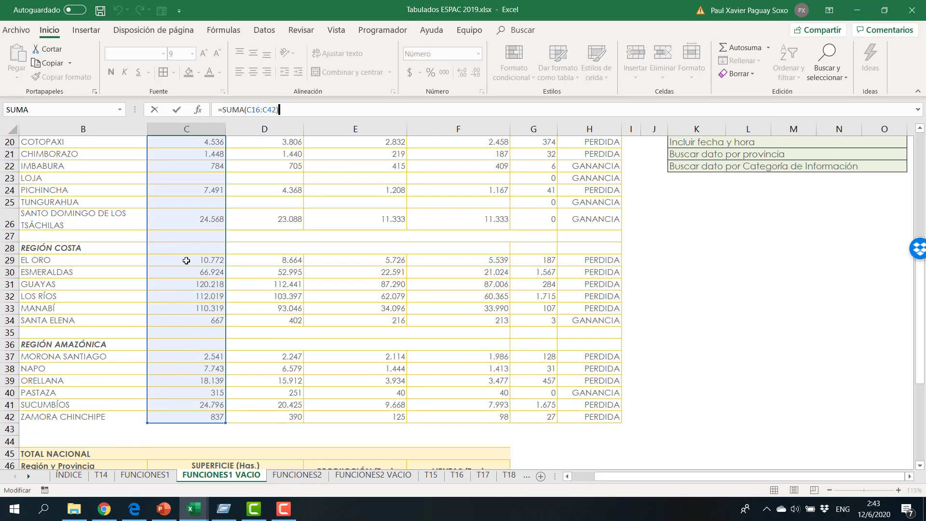
scroll(265, 315, "down", 2)
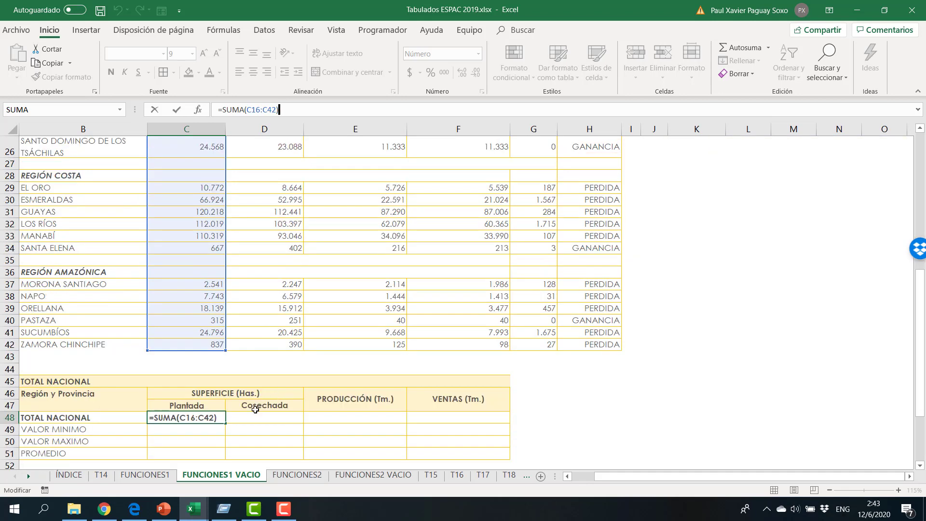
key("ctrl+Return")
Fill the SUMA formula from C48 across to F48 and check the range used in each column.
left_click_drag(225, 423, 483, 418)
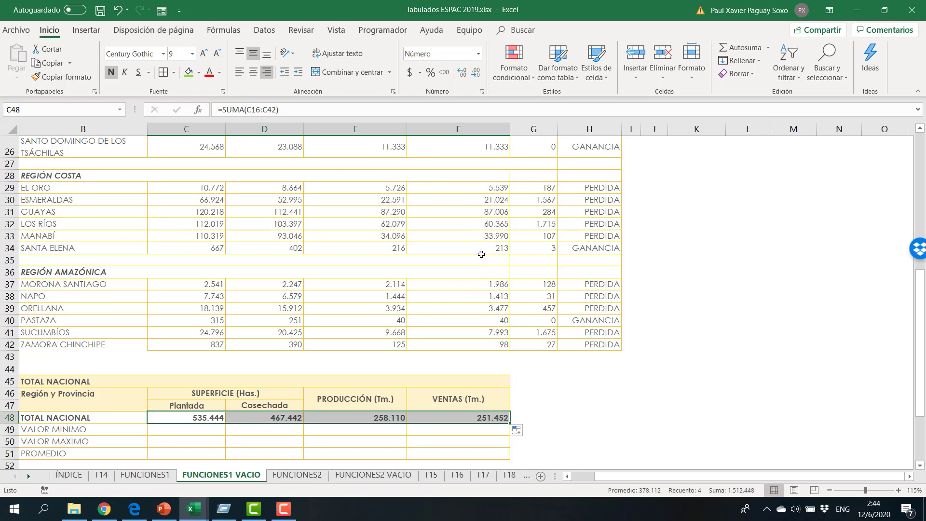
left_click(469, 418)
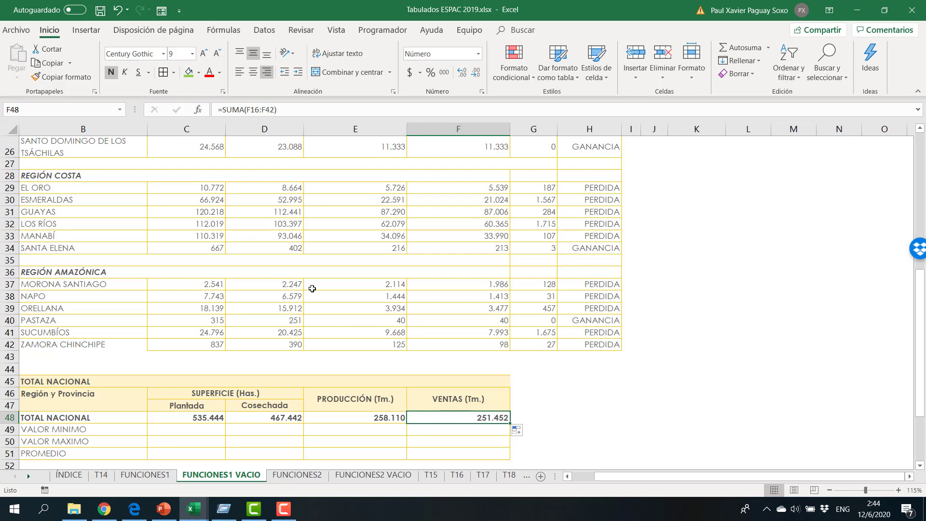
left_click(348, 417)
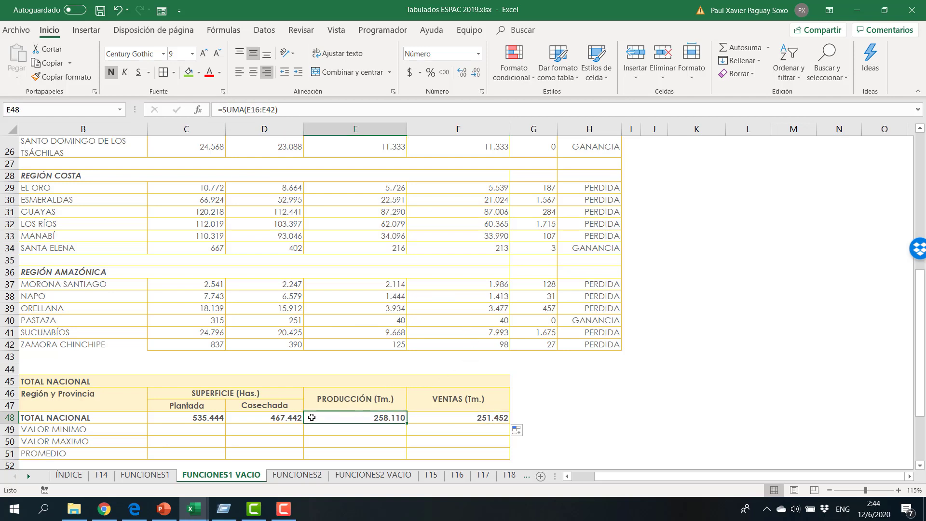
left_click(262, 418)
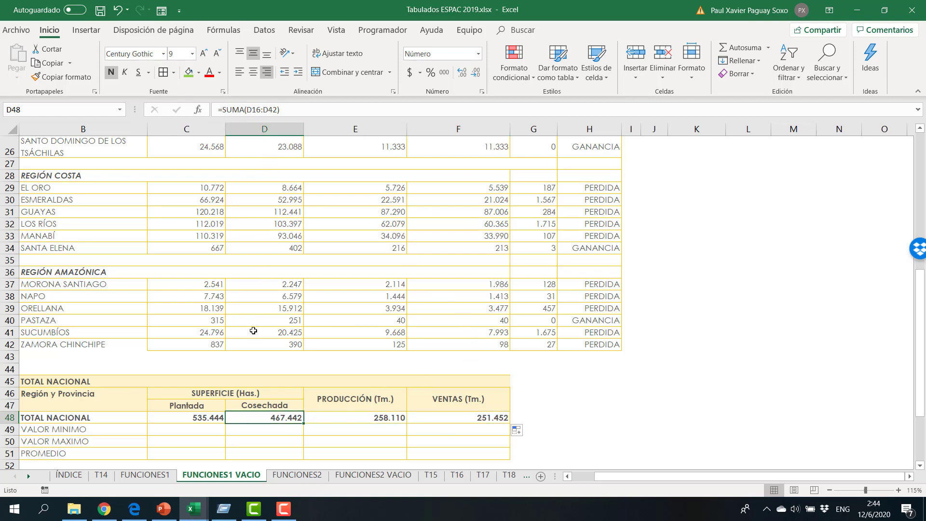
left_click(209, 417)
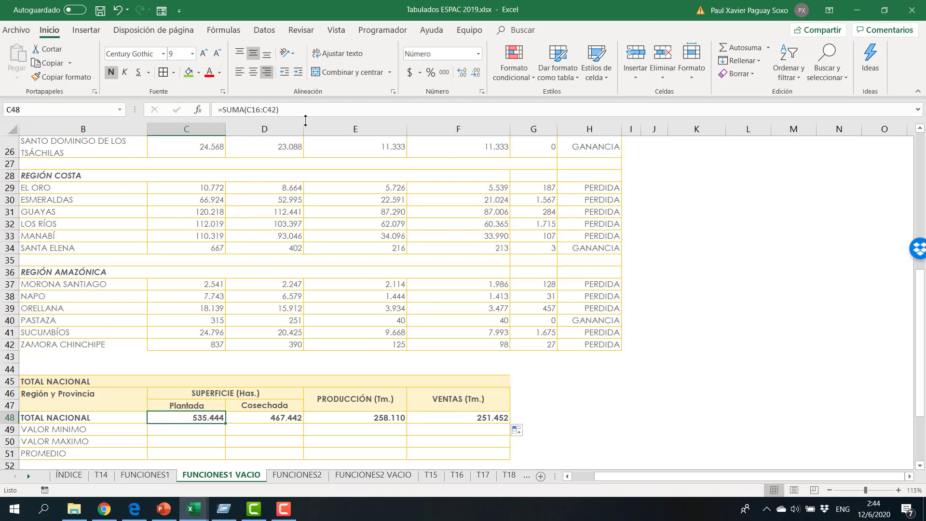
Begin a minimum formula for the planted area in cell C49 of the national totals table.
scroll(292, 185, "down", 2)
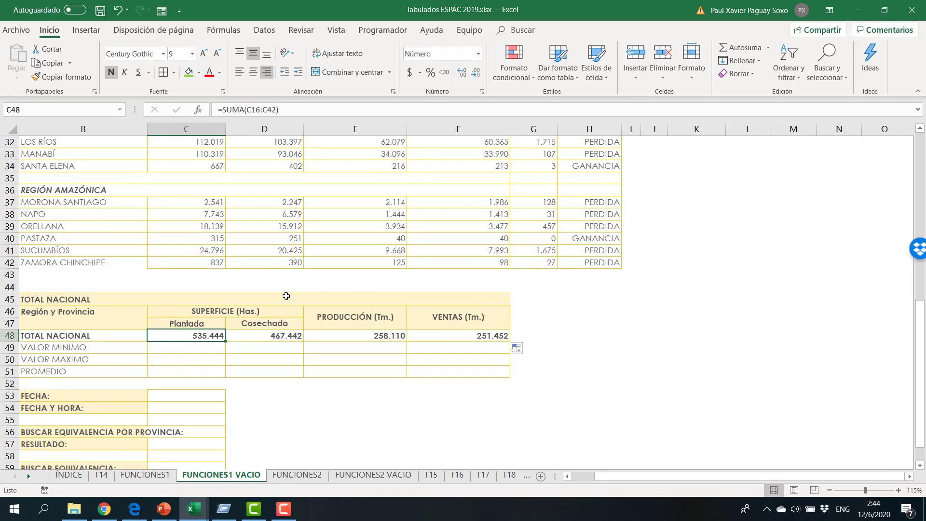
left_click(204, 352)
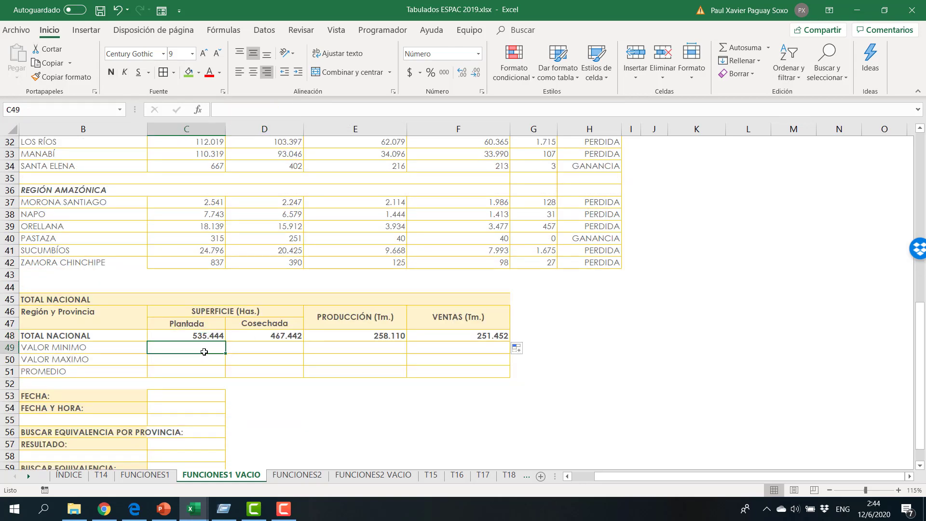
type("=MI")
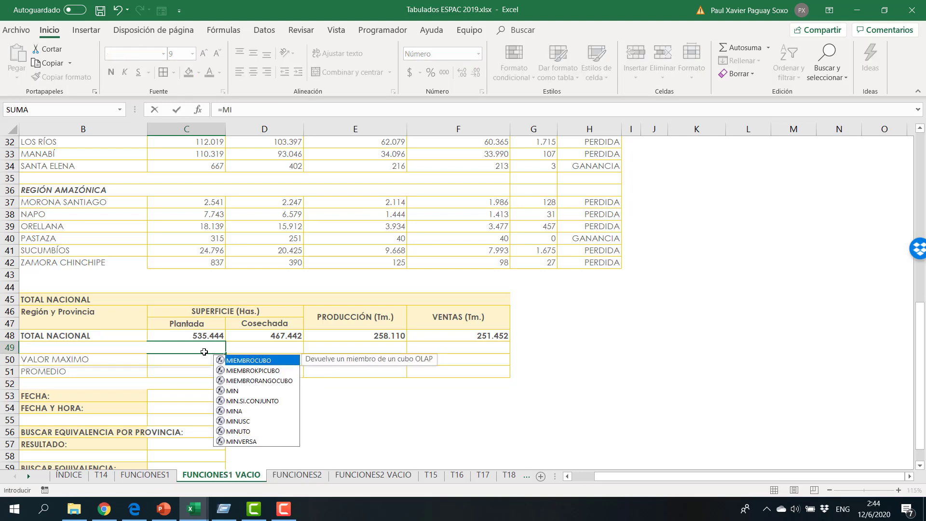
key("Tab")
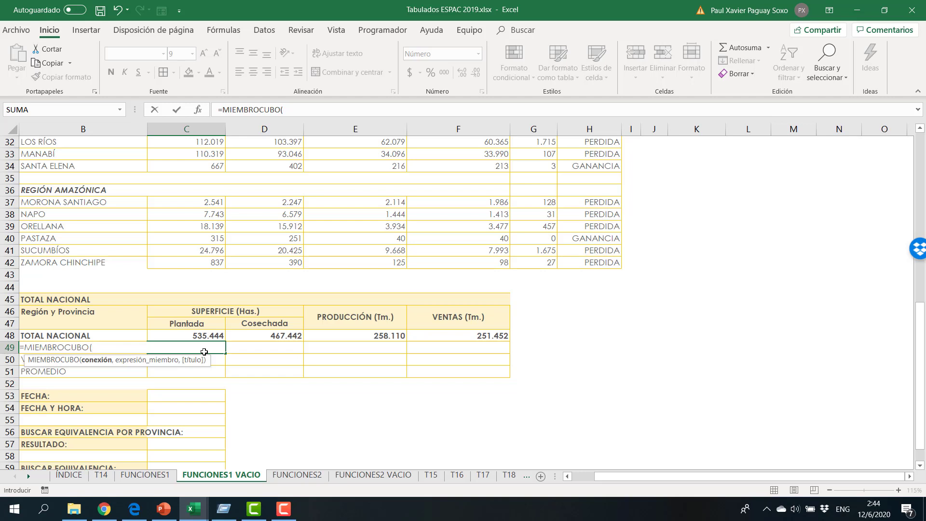
key("BackSpace")
key("BackSpace")
key("BackSpace")
key("BackSpace")
key("BackSpace")
key("BackSpace")
key("BackSpace")
key("BackSpace")
key("BackSpace")
key("BackSpace")
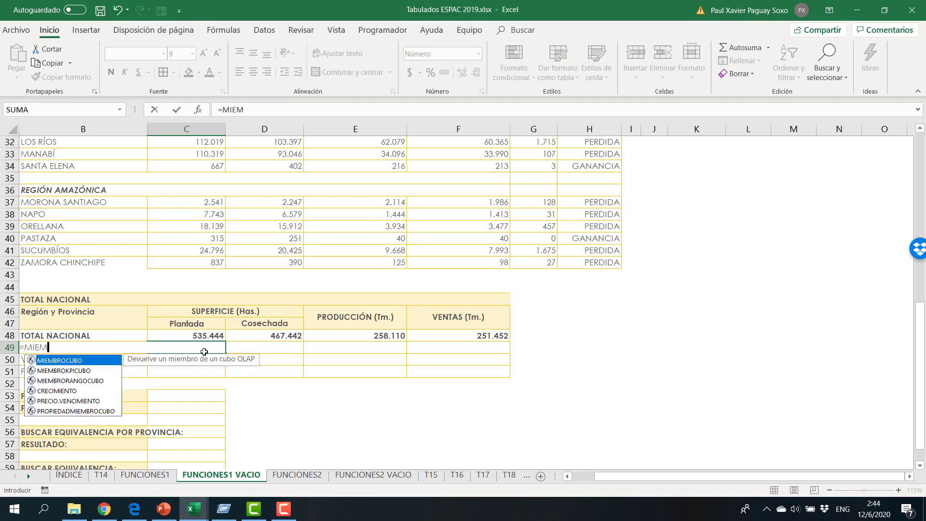
Complete the formula in C49 as =MIN(C16:C42) and fill it across to F49.
type("N")
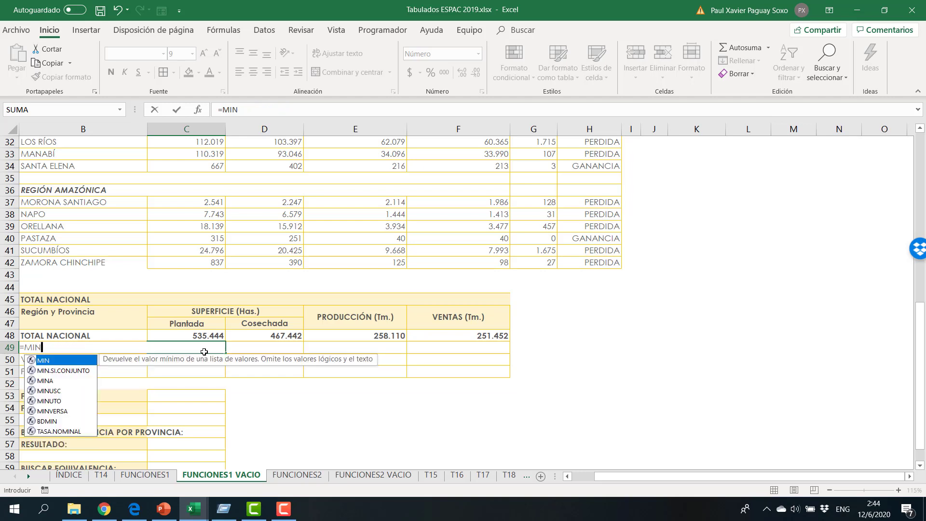
key("Tab")
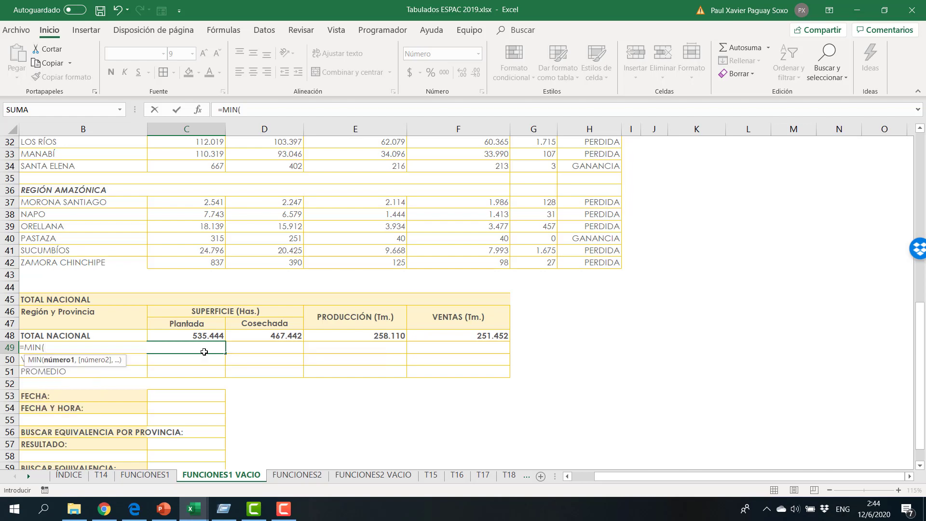
left_click_drag(212, 262, 208, 341)
key("Return")
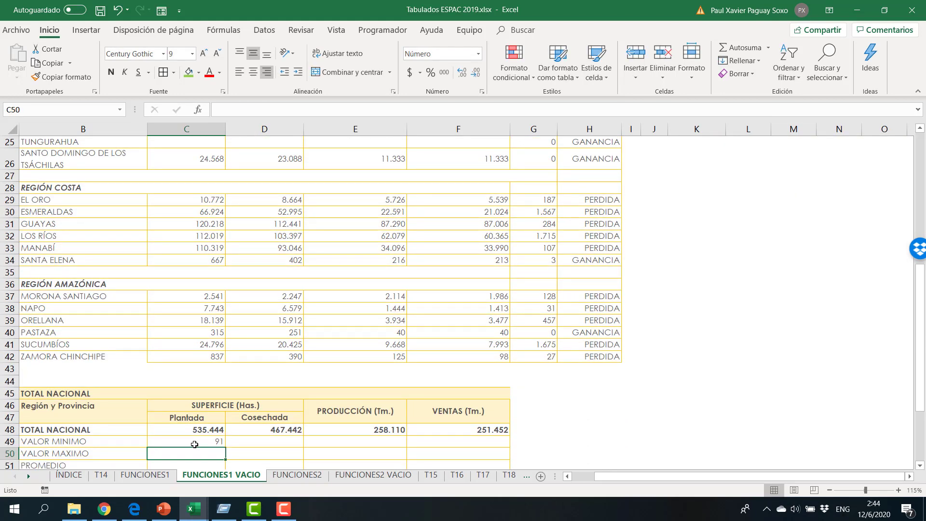
left_click(202, 442)
left_click_drag(227, 449, 504, 446)
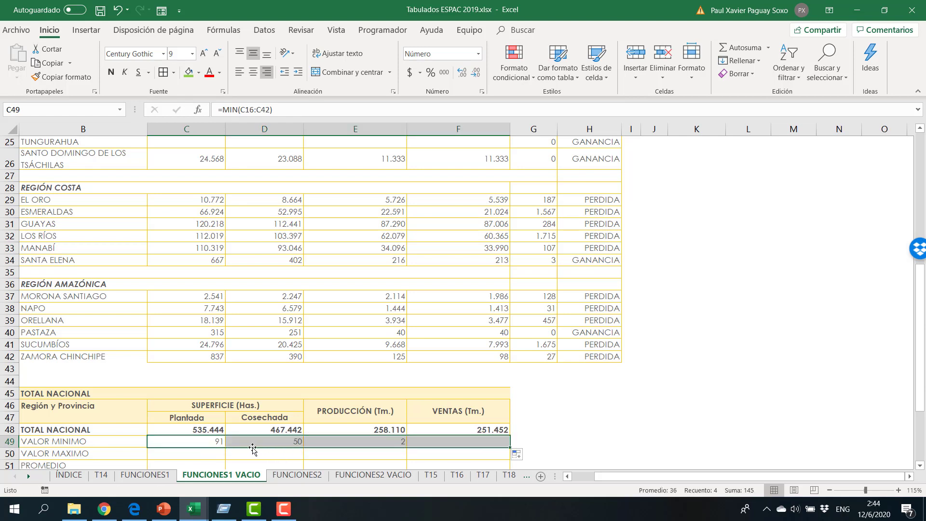
Enter =MAX(C16:C42) in C50 as the maximum value of the planted area.
left_click(197, 454)
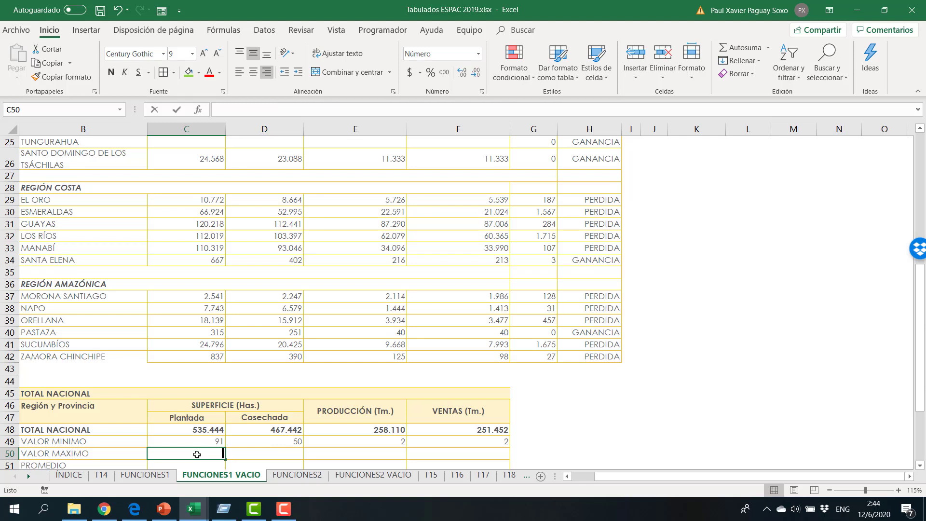
type("=MAX")
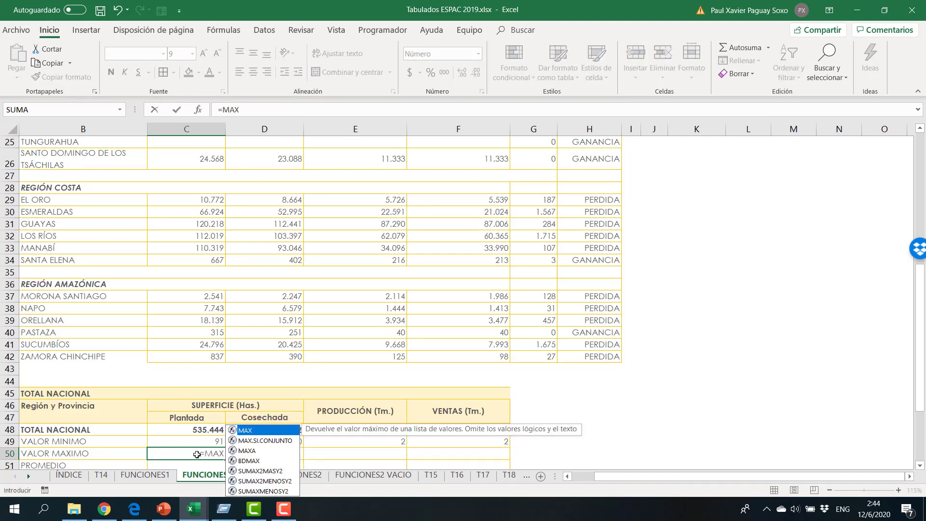
type("(")
left_click_drag(208, 357, 197, 212)
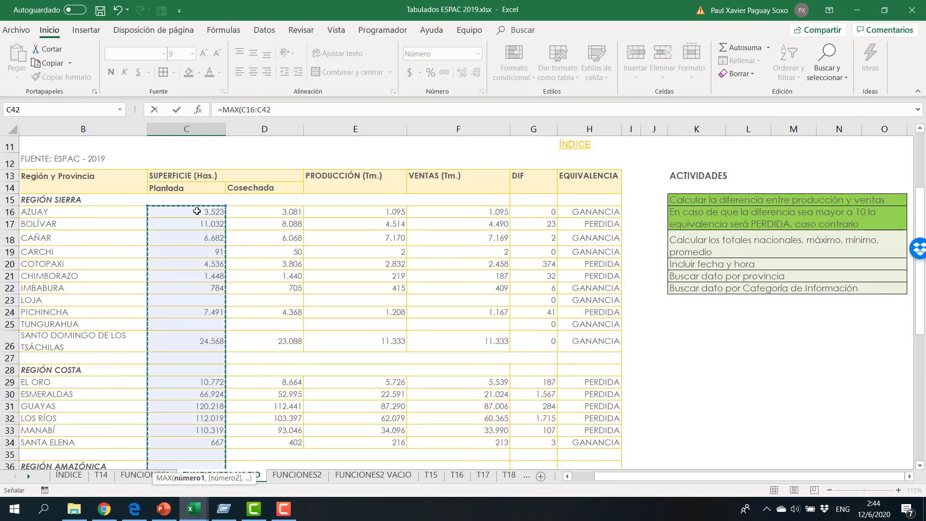
key("Return")
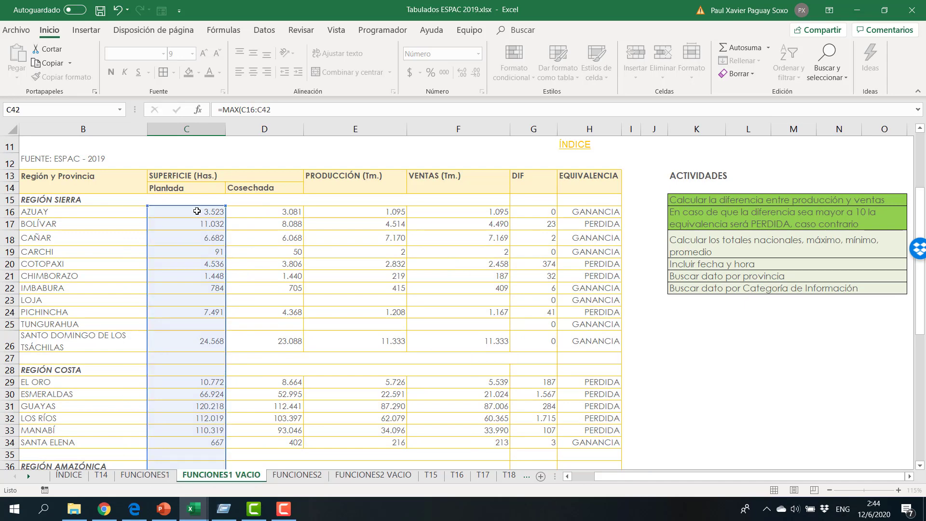
Compare the planted-area minimum and maximum in C49 and C50 with the province values in column C.
left_click(213, 442)
scroll(222, 372, "up", 2)
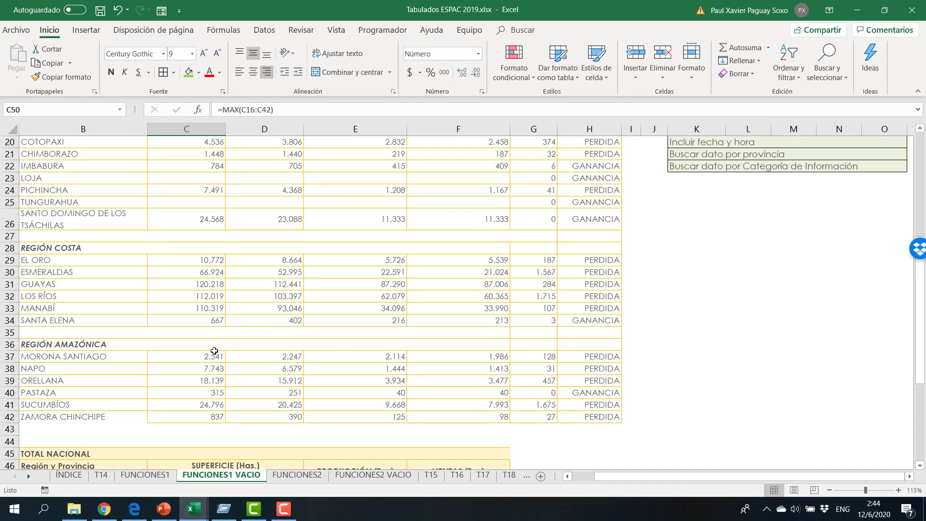
scroll(214, 351, "down", 3)
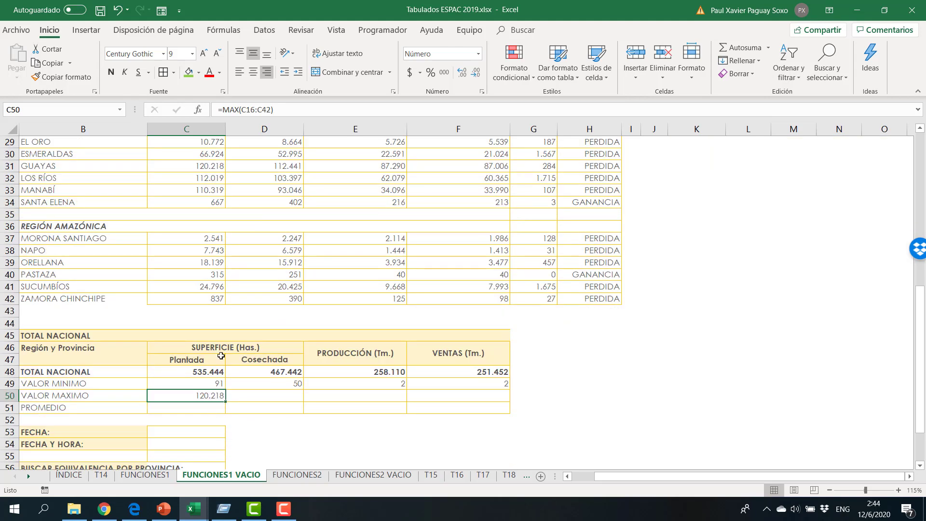
scroll(207, 250, "up", 5)
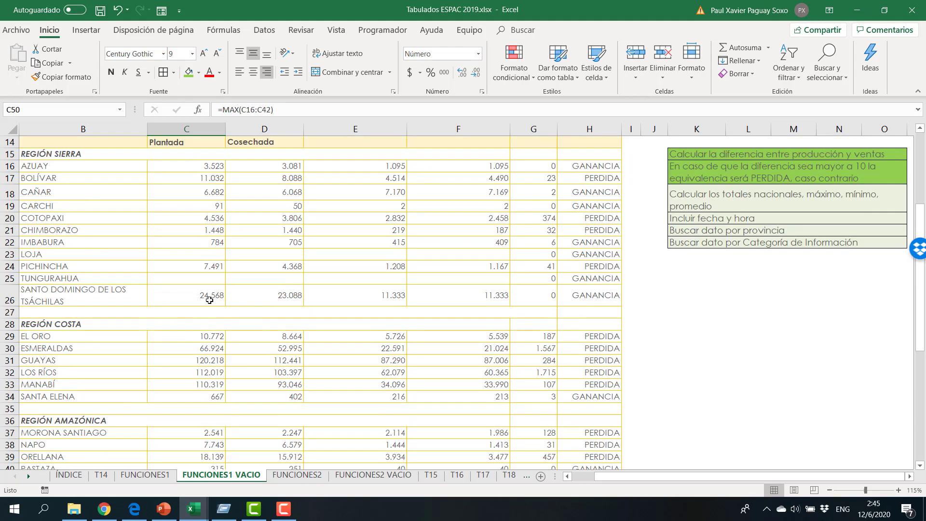
scroll(210, 298, "down", 5)
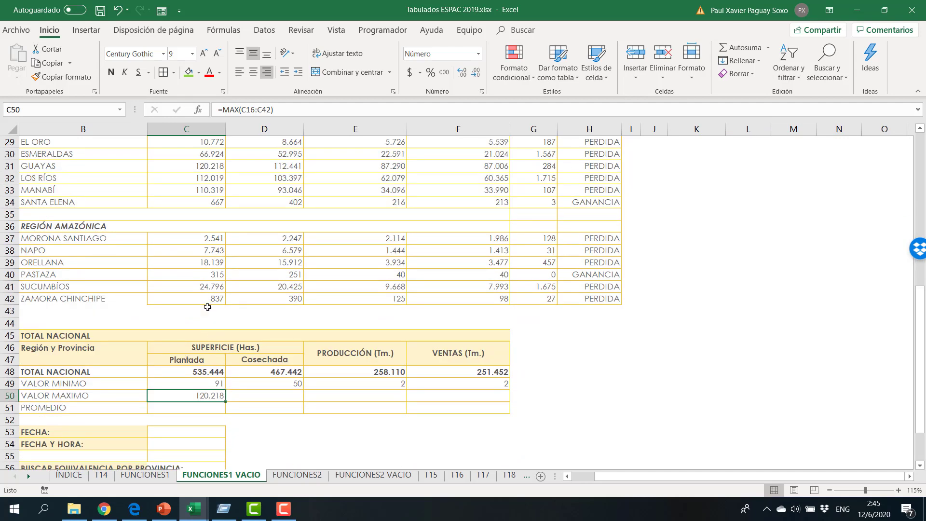
scroll(204, 296, "up", 5)
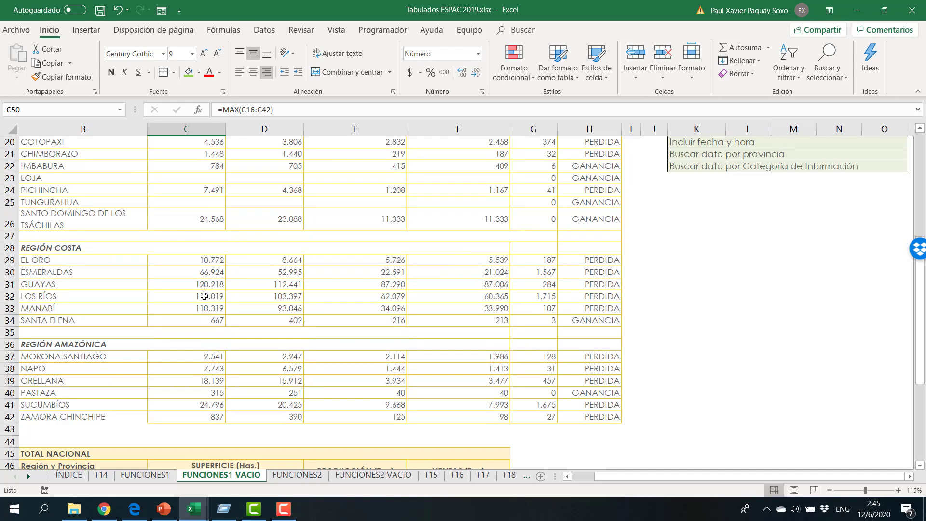
left_click(207, 203)
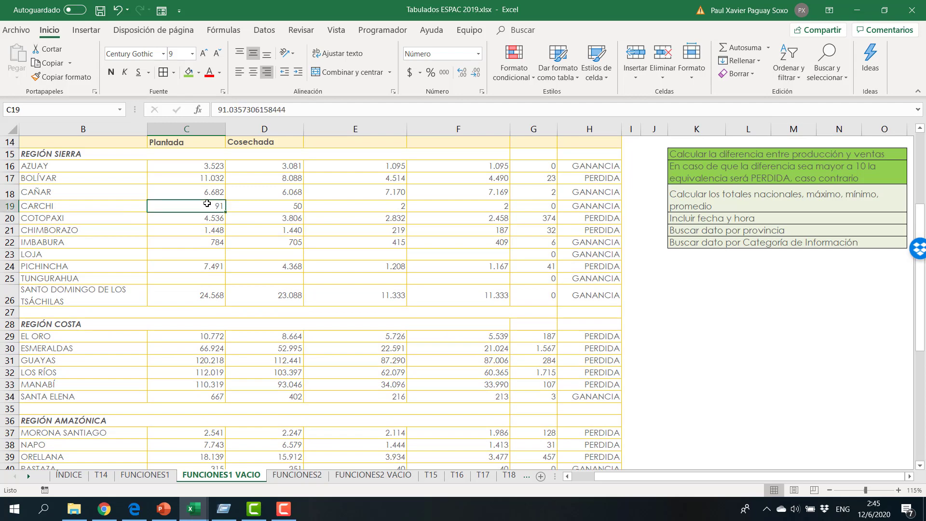
scroll(228, 314, "down", 6)
left_click(227, 358)
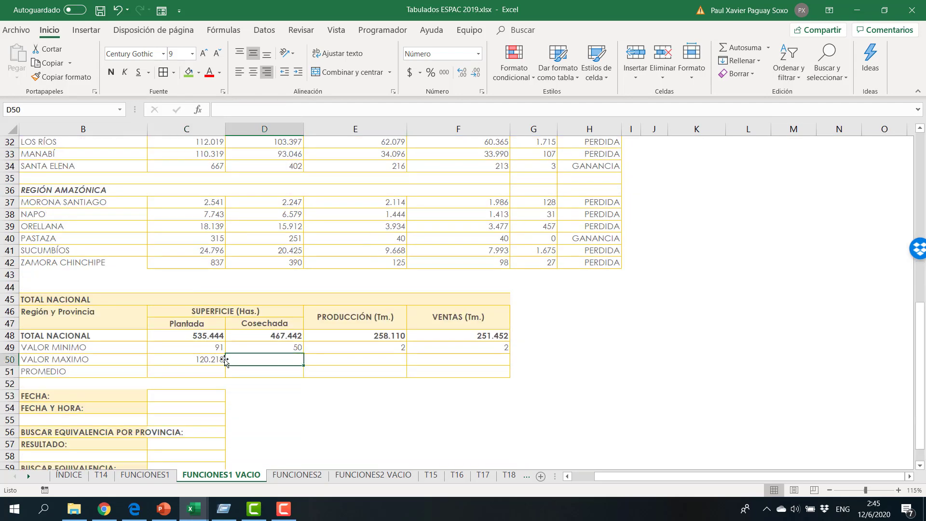
left_click(214, 362)
scroll(193, 244, "up", 1)
scroll(193, 245, "up", 3)
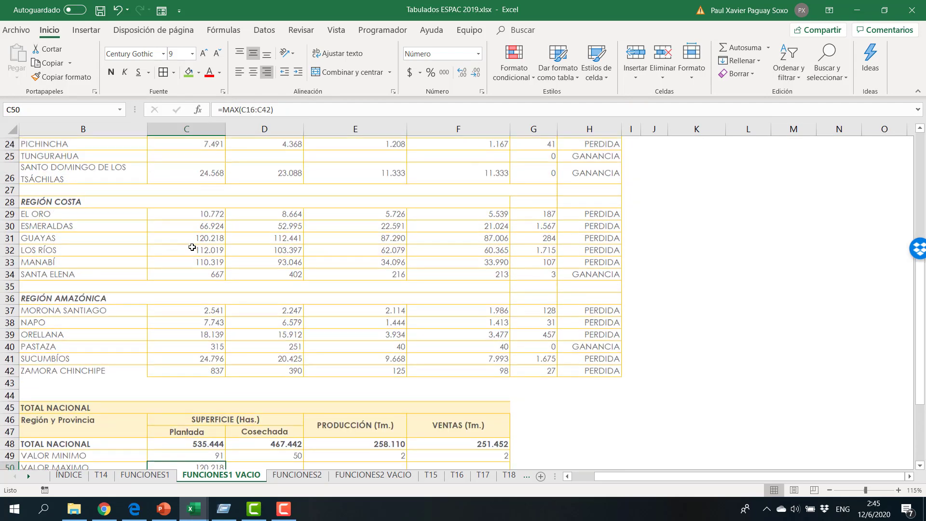
scroll(193, 309, "up", 2)
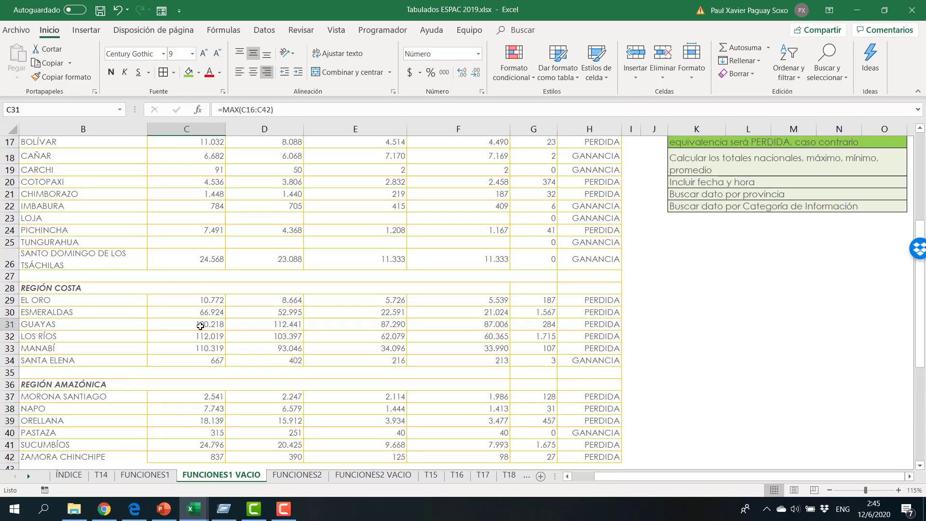
left_click(200, 326)
scroll(202, 328, "up", 5)
scroll(207, 347, "down", 10)
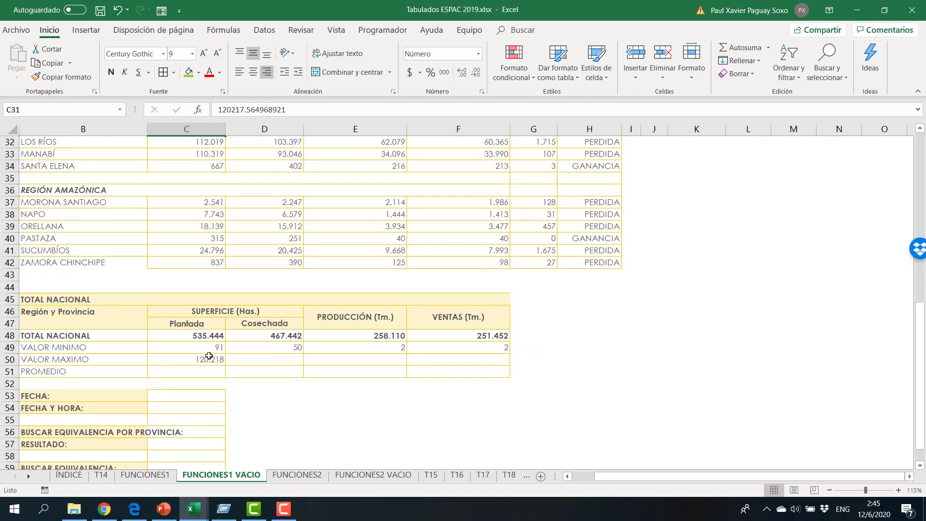
left_click(213, 350)
left_click(216, 359)
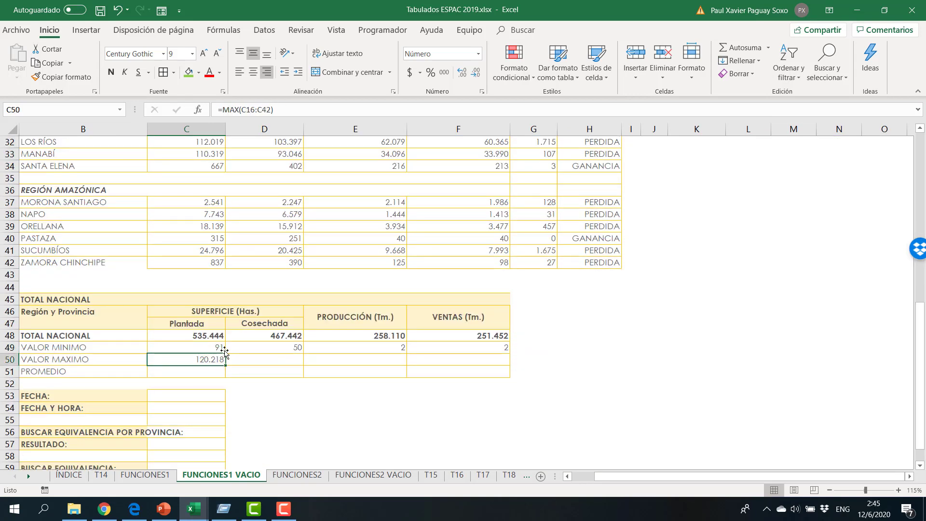
scroll(210, 244, "up", 4)
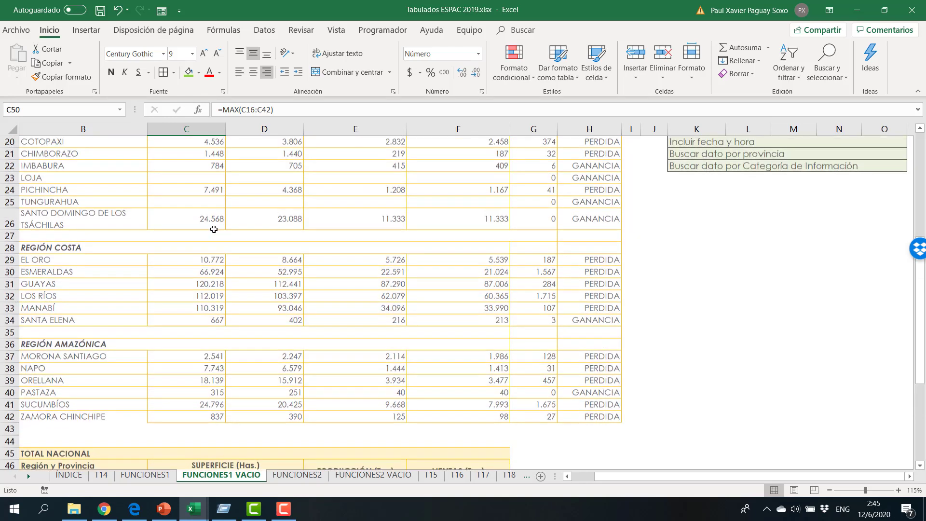
scroll(214, 231, "up", 2)
left_click(218, 204)
Fill the MAX formula from C50 across to F50.
scroll(231, 401, "down", 7)
left_click(211, 324)
left_click_drag(224, 330, 479, 330)
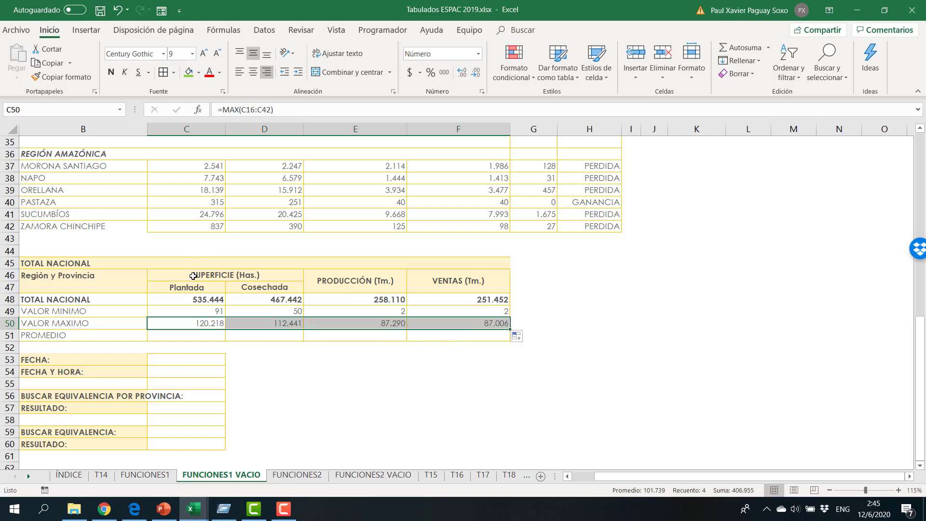
Enter =PROMEDIO(C16:C42) in C51 to average the planted area.
left_click(198, 335)
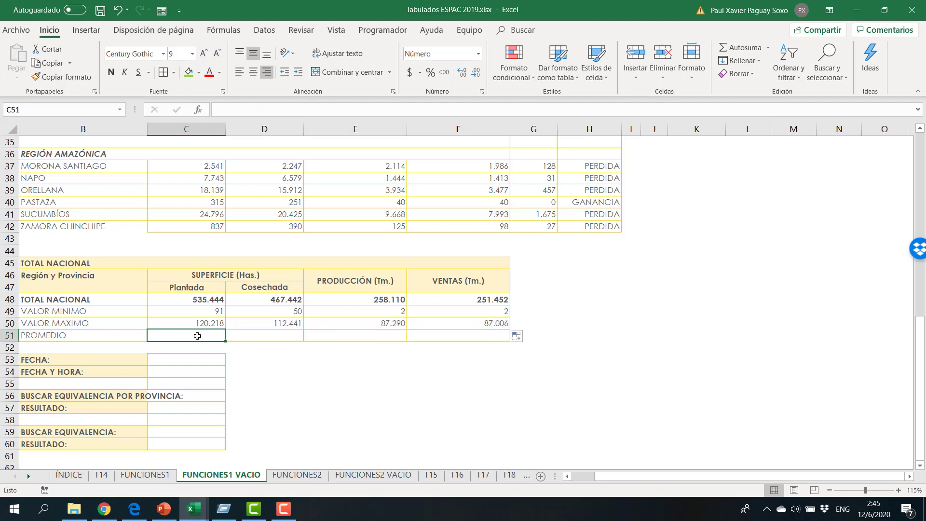
type("=")
type("PROMEDIO(")
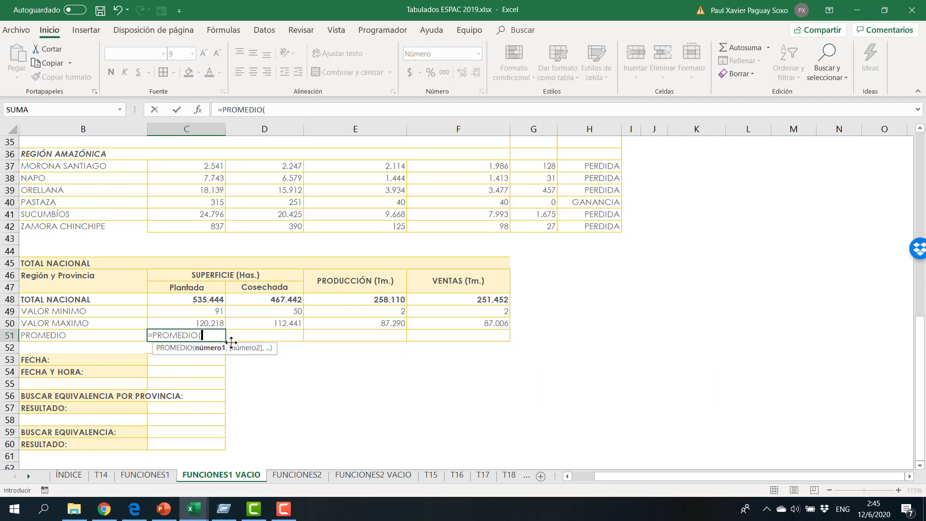
left_click_drag(215, 227, 207, 341)
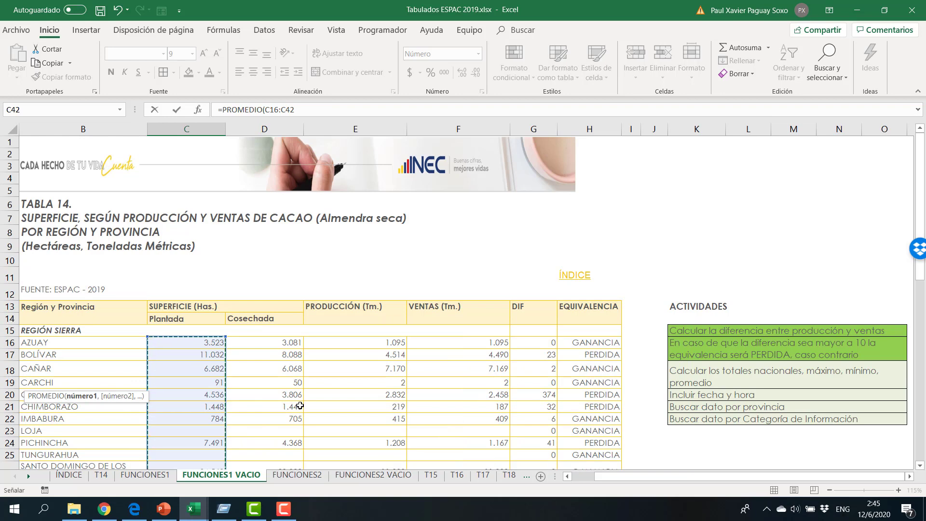
key("Return")
Fill the PROMEDIO formula from C51 across to F51.
scroll(299, 405, "down", 1)
left_click(200, 430)
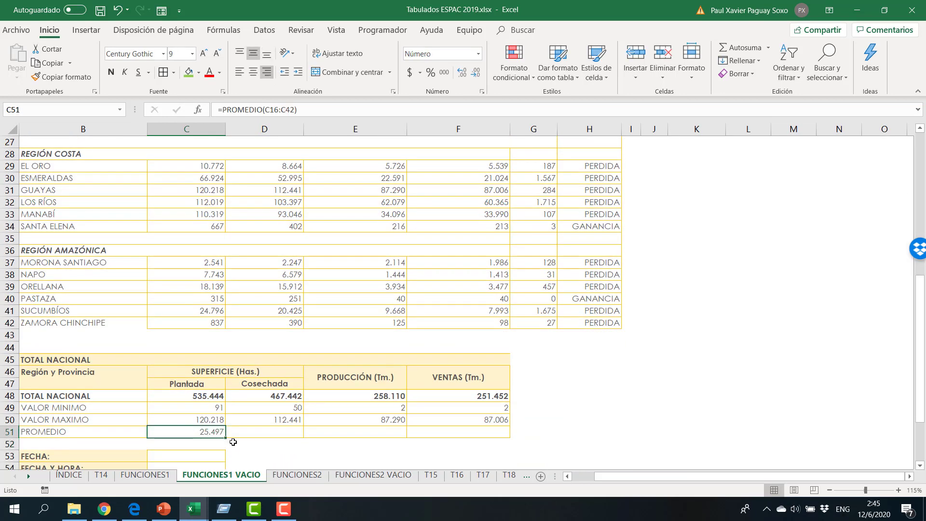
left_click_drag(227, 437, 424, 438)
scroll(224, 411, "down", 3)
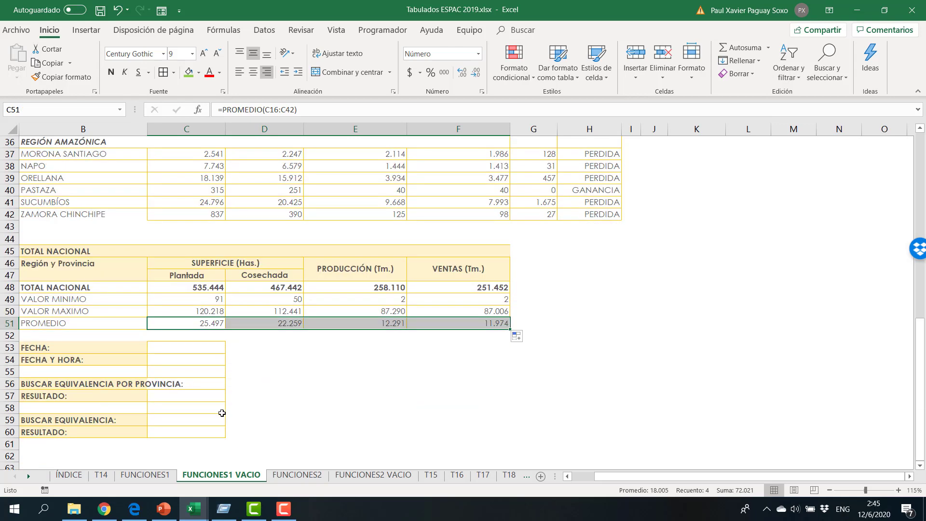
left_click(439, 334)
Mark the activity about calculating national totals, maximum, minimum and average as finished with the green fill.
scroll(743, 335, "up", 6)
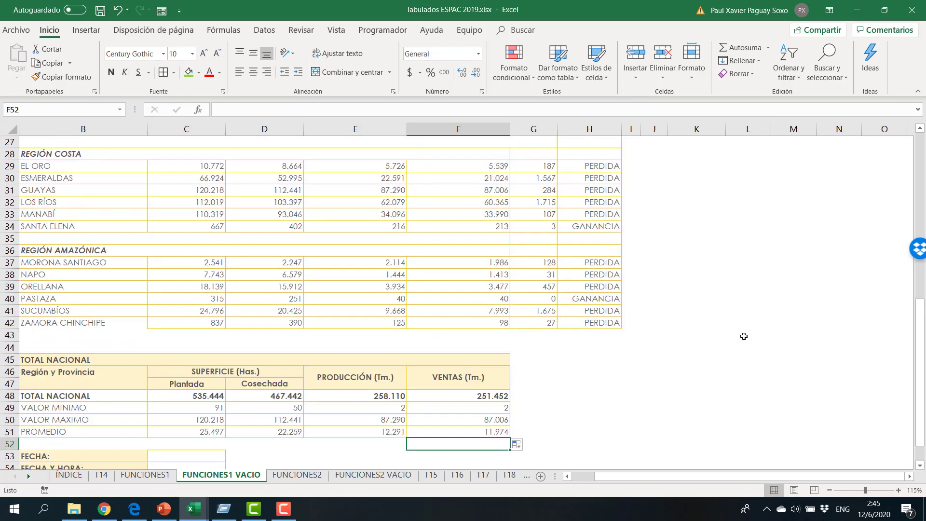
scroll(747, 329, "up", 2)
left_click(704, 228)
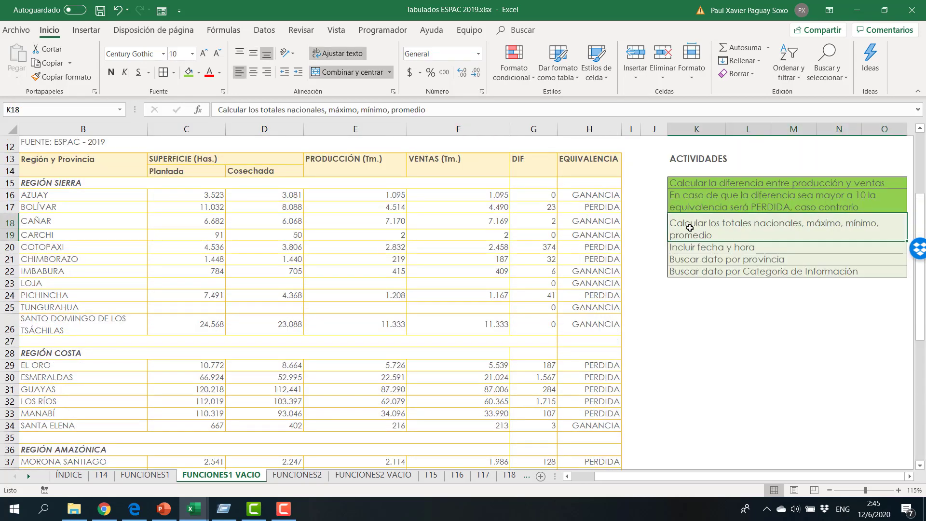
left_click(190, 71)
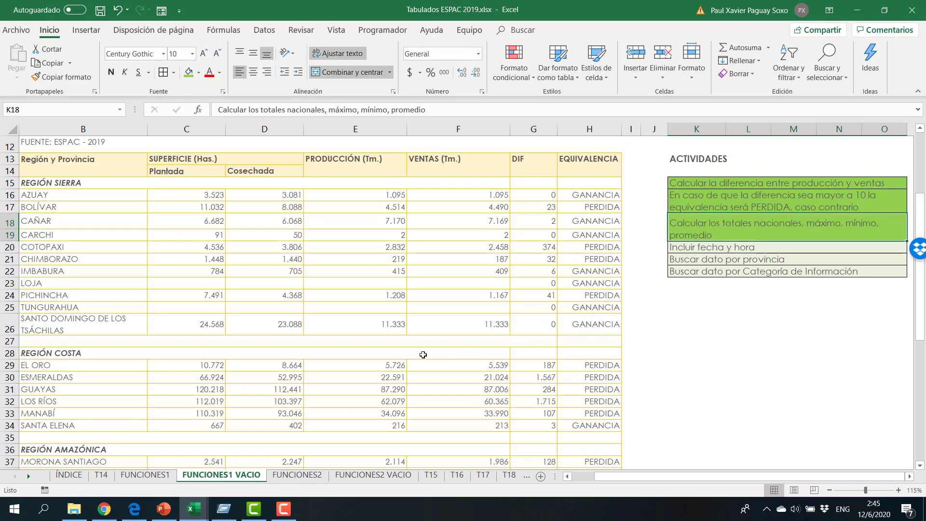
scroll(320, 366, "down", 5)
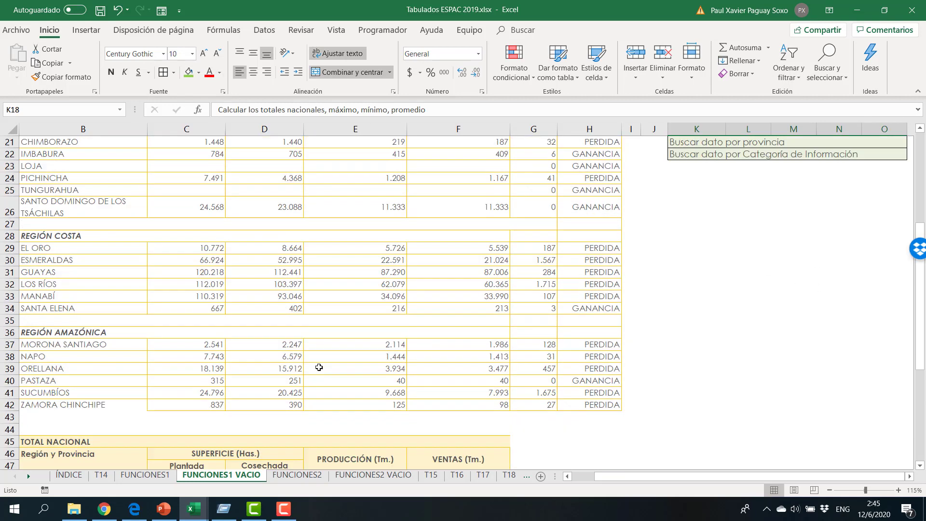
Try to enter =HOY in C53 for the FECHA row.
scroll(197, 422, "down", 3)
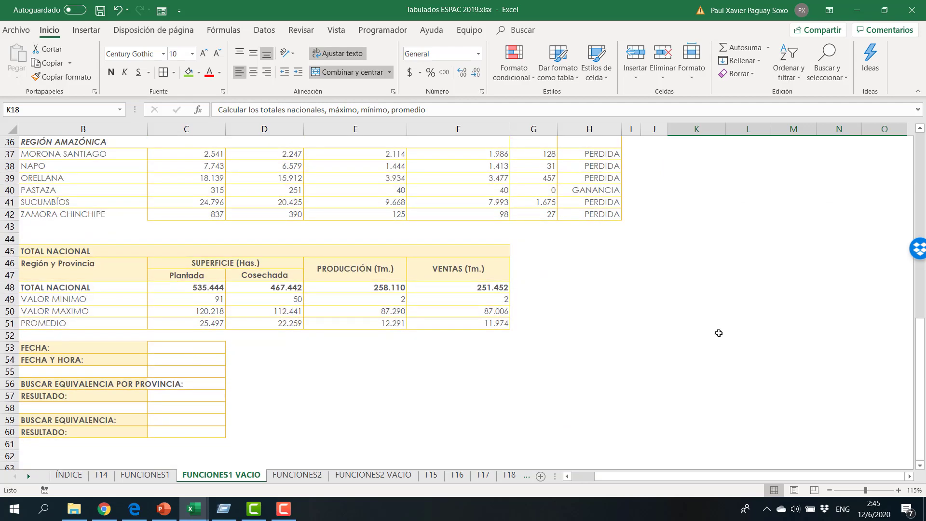
scroll(722, 323, "up", 7)
left_click(734, 212)
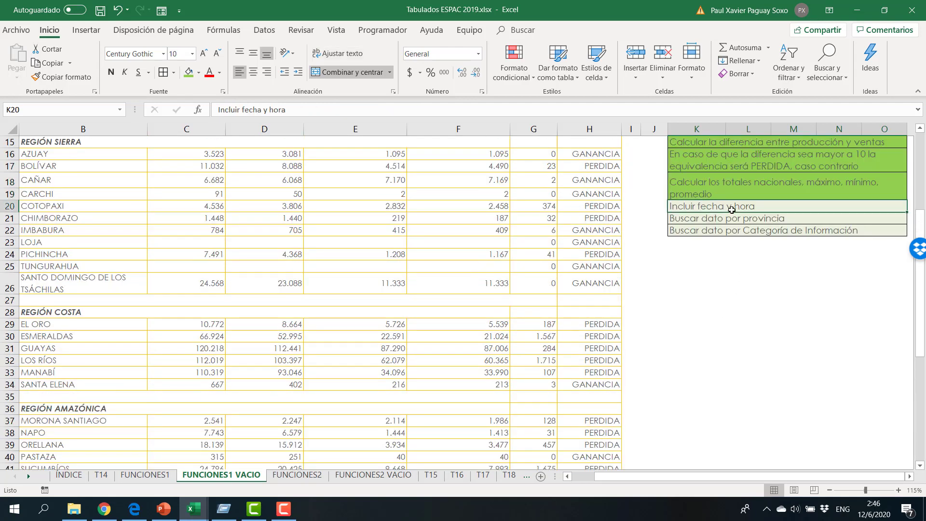
scroll(308, 437, "down", 1)
scroll(307, 437, "down", 7)
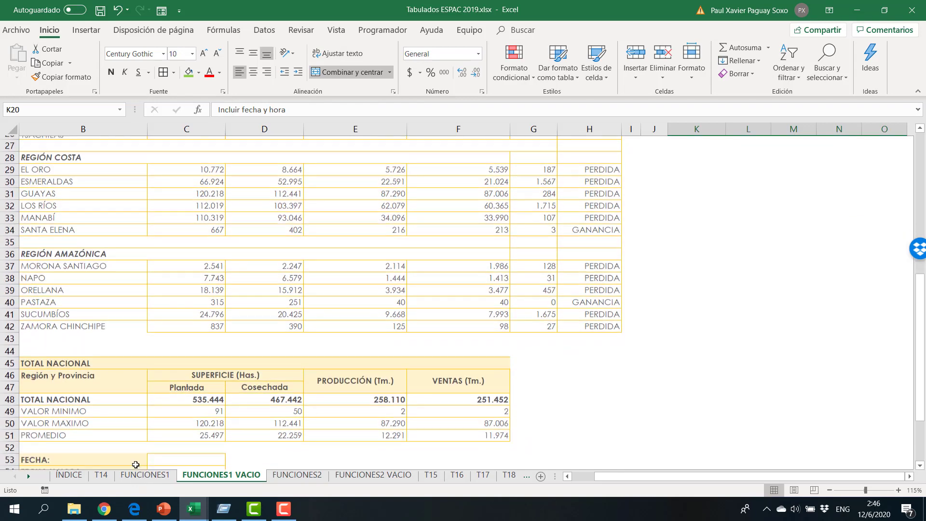
left_click(197, 349)
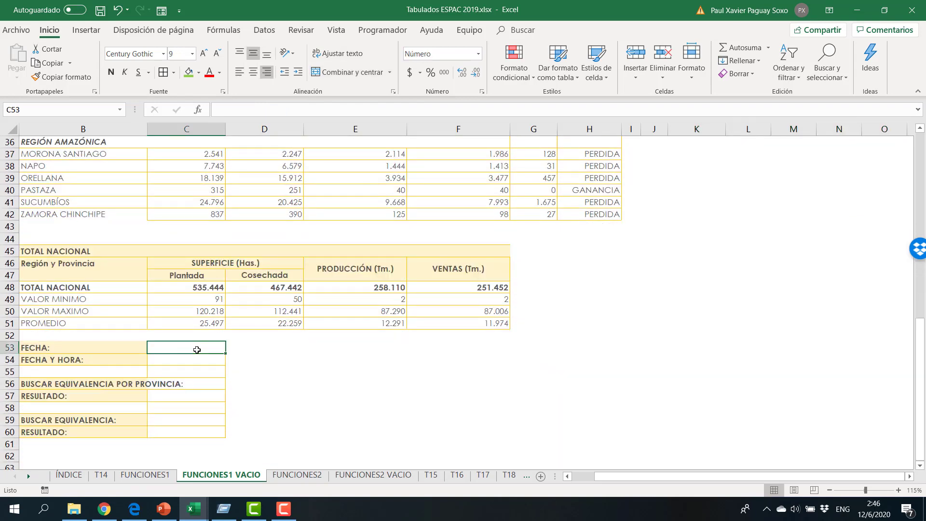
type("=HO")
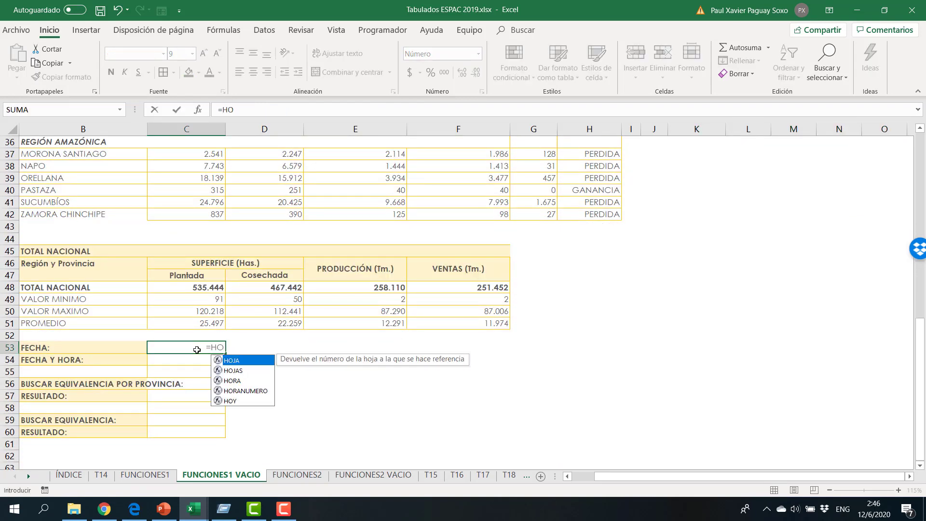
type("Y")
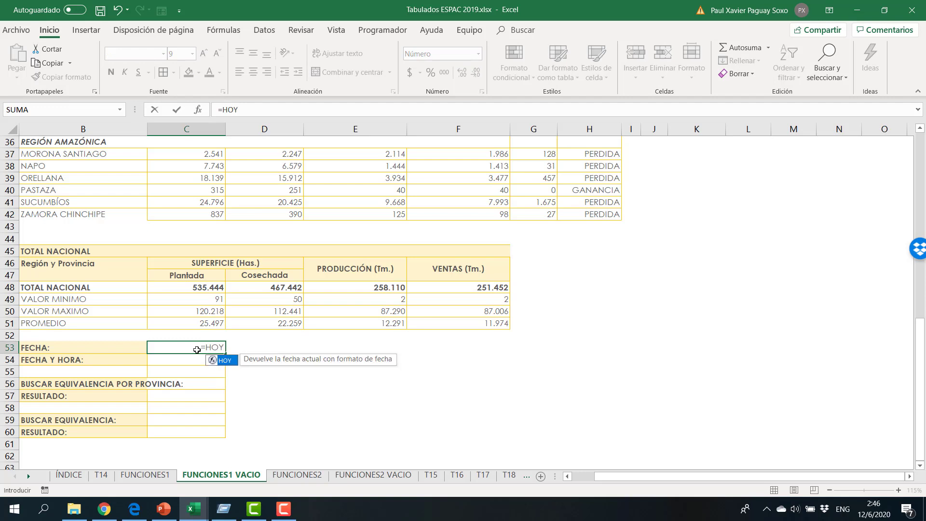
key("Return")
Replace the formula in C53 with =HOY() and check it in edit mode.
left_click(197, 349)
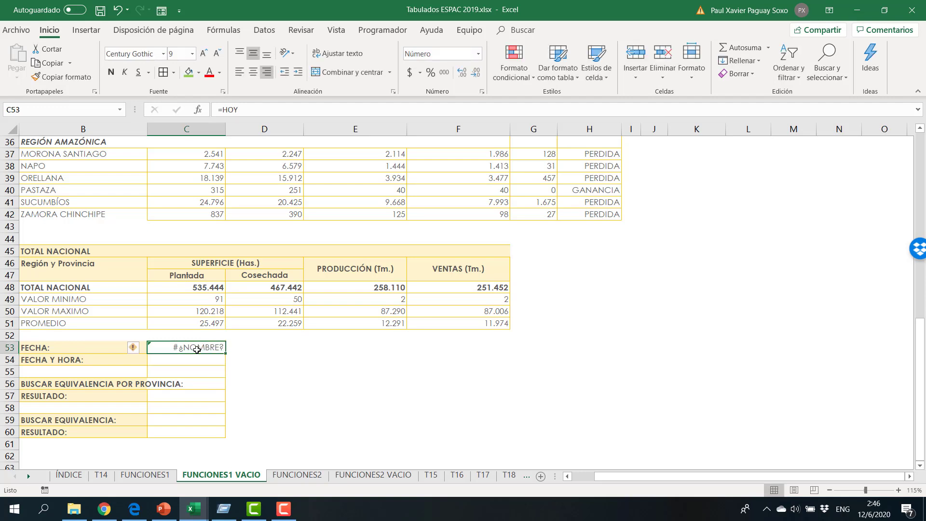
type("=HOY")
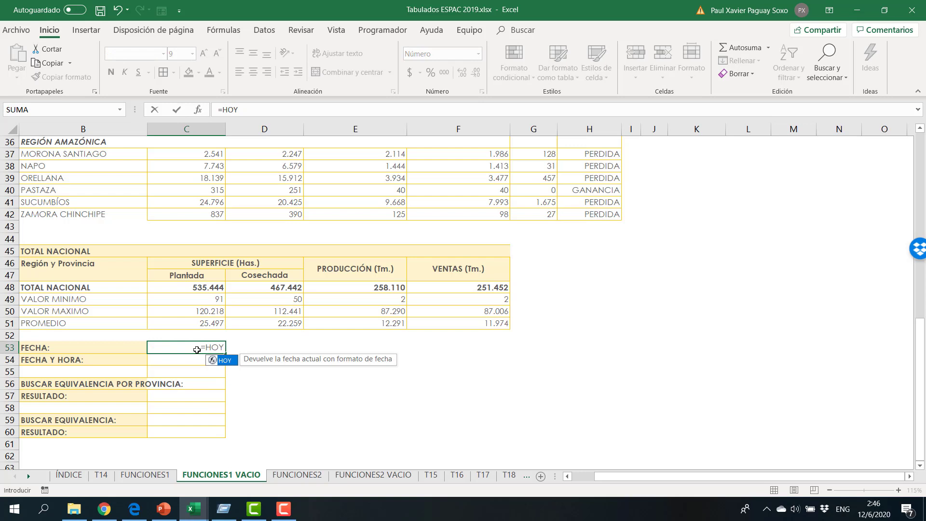
type("()")
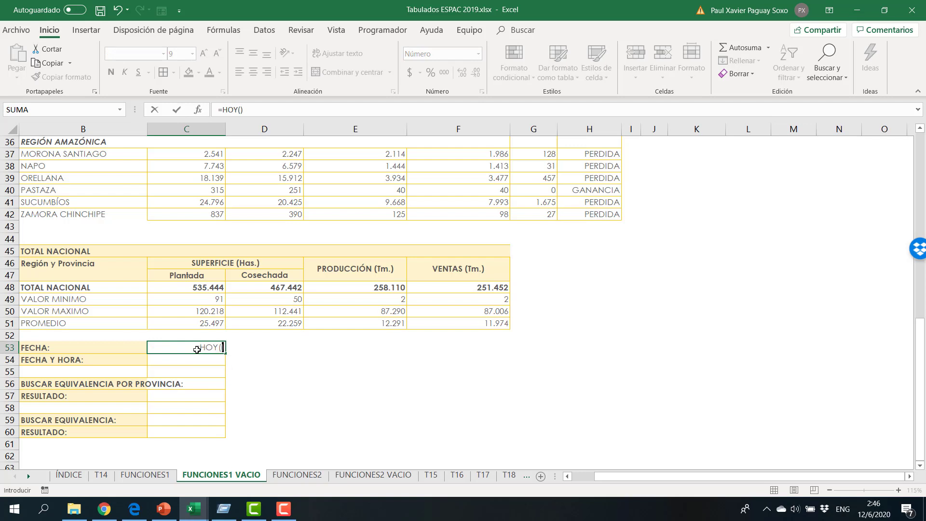
key("Return")
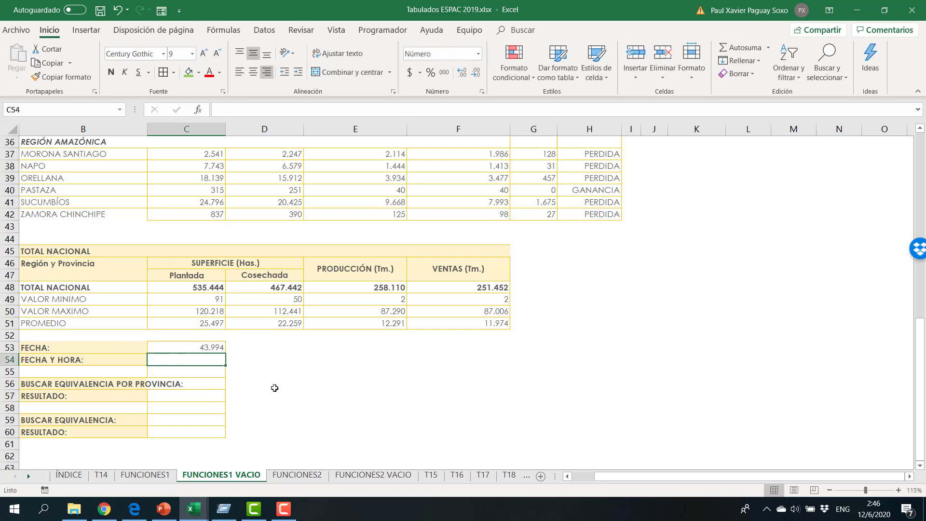
left_click(214, 348)
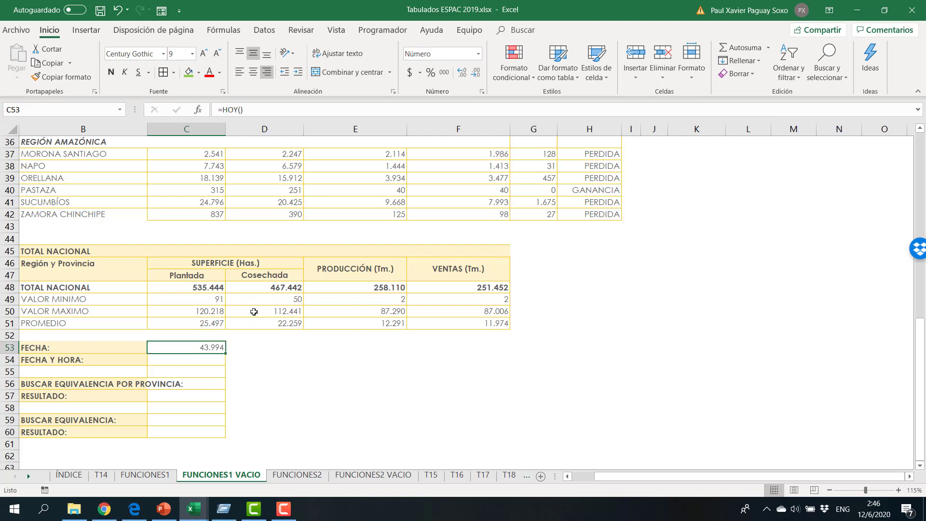
left_click(248, 110)
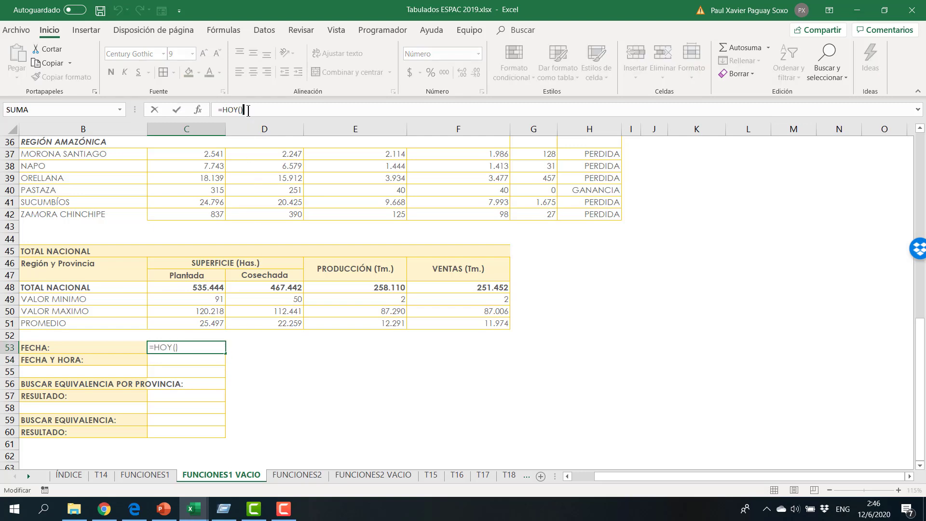
key("Return")
Clear C53, re-enter =HOY() and review the date types offered in its cell format settings.
left_click(209, 350)
key("BackSpace")
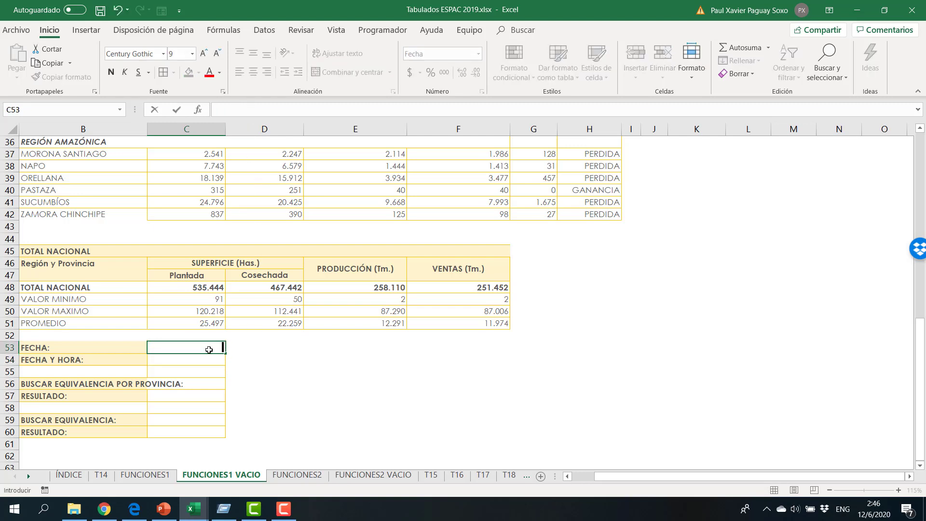
type("=HO")
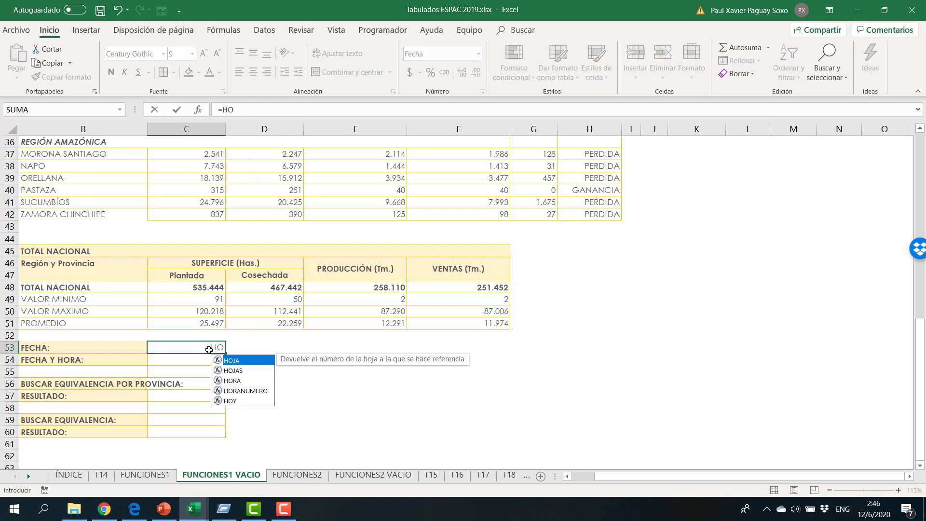
type("Y()")
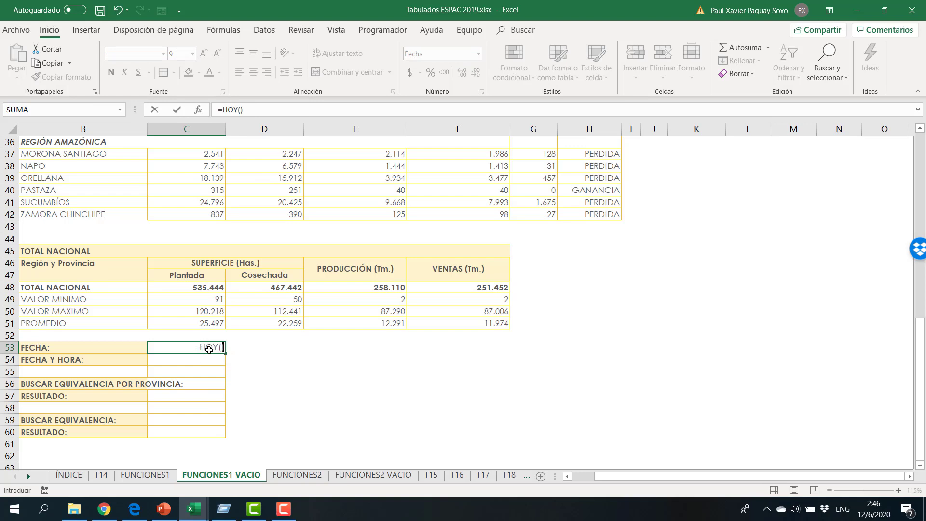
key("Return")
key("Down")
key("Up")
key("Up")
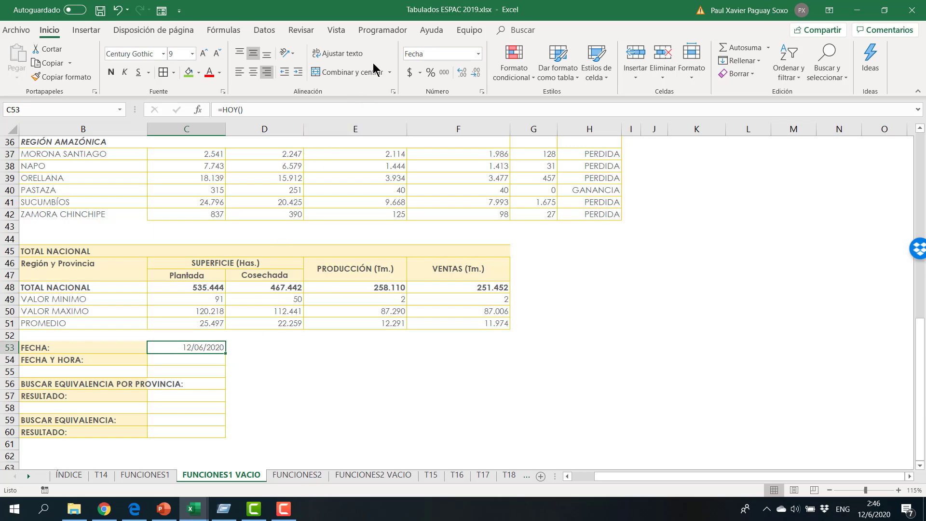
left_click(483, 93)
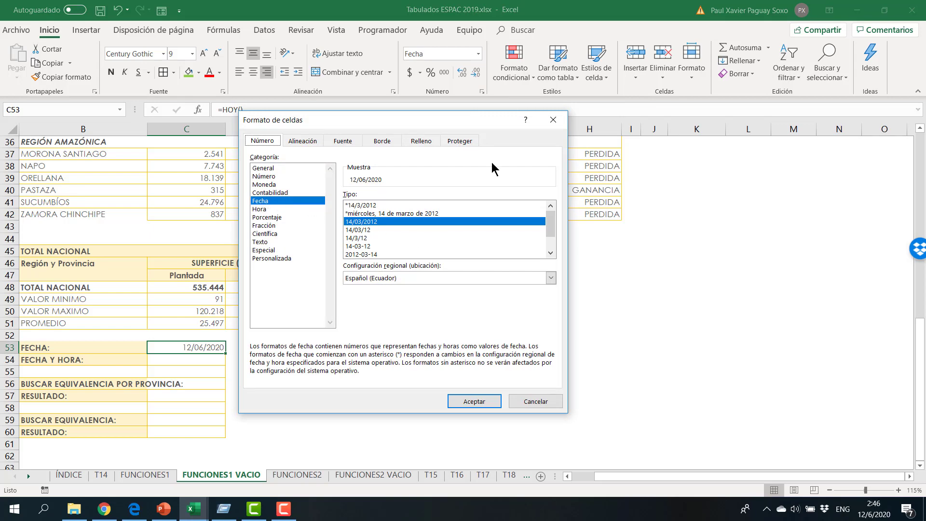
left_click(553, 121)
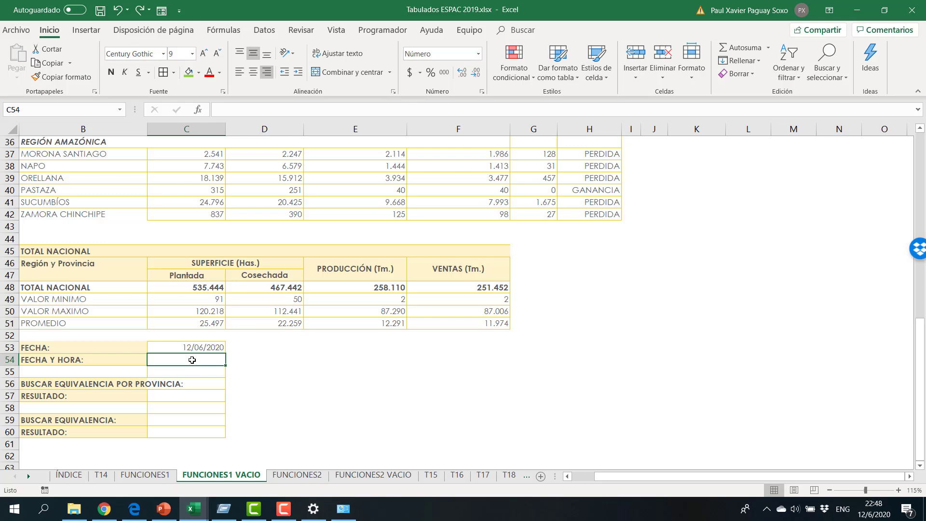
Enter =AHORA() in C54 for the FECHA Y HORA row.
type("=H")
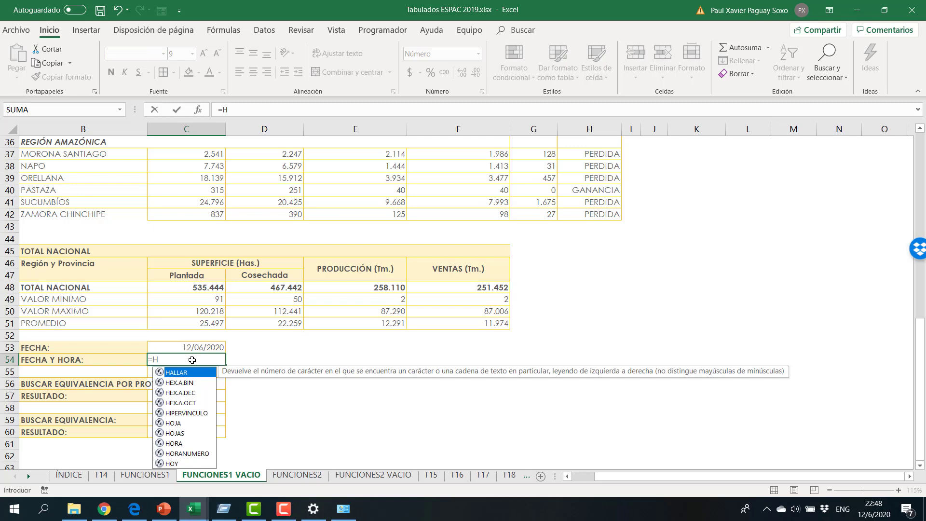
key("BackSpace")
type("AHORA")
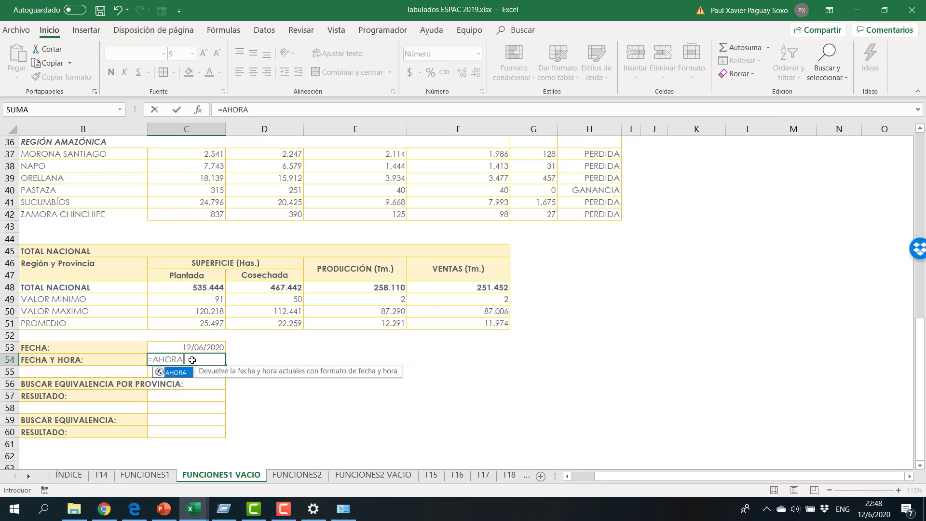
type("()")
key("Return")
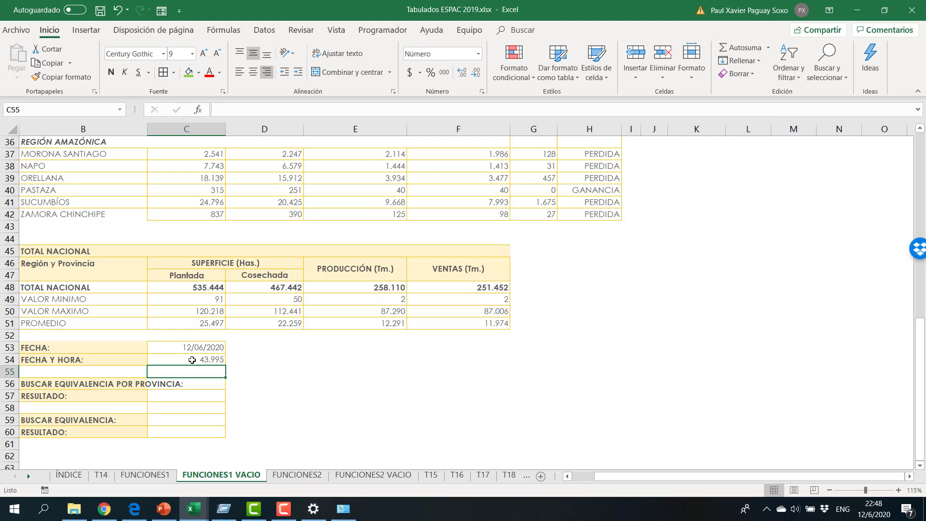
Format C54 as Fecha with the 14/03/2012 type.
left_click(201, 359)
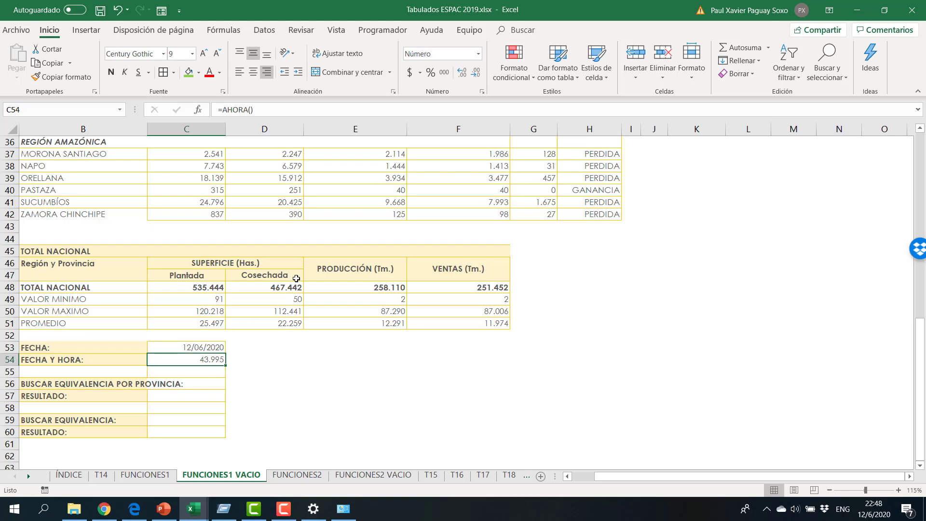
left_click(482, 91)
left_click(267, 201)
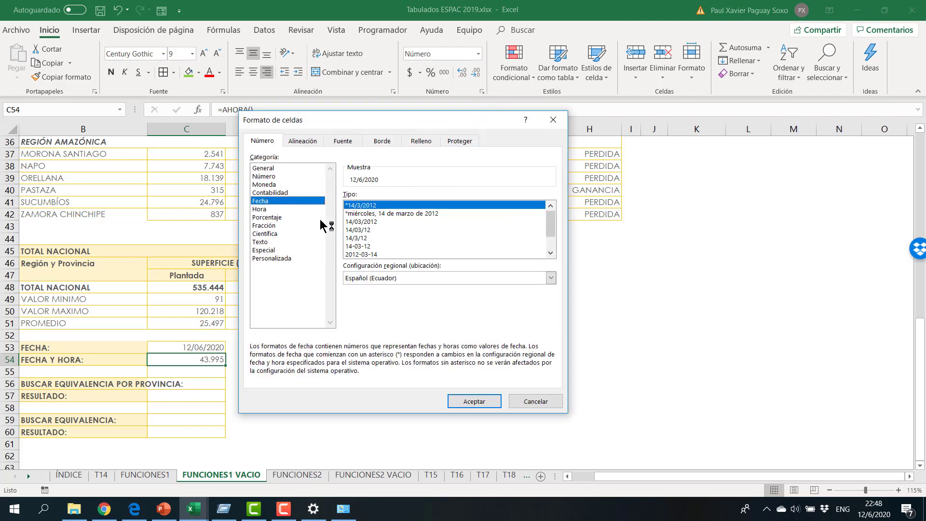
left_click(361, 222)
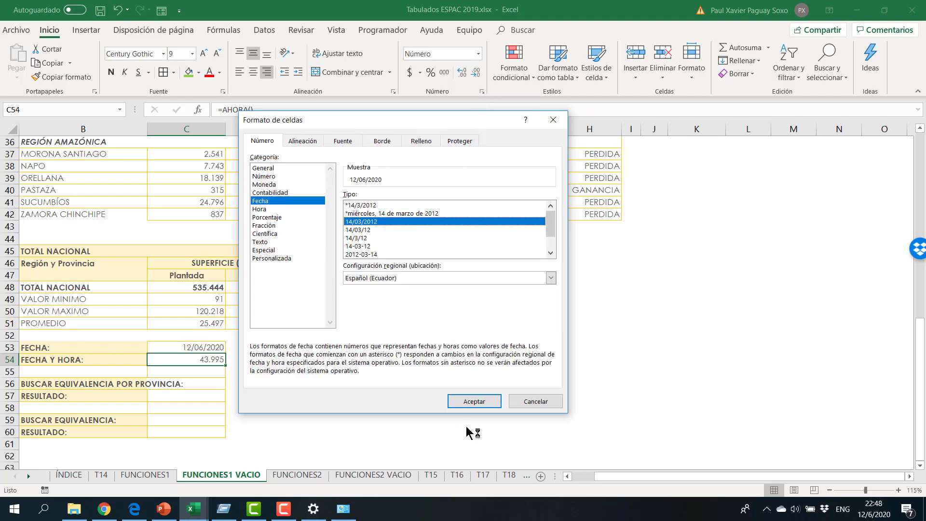
left_click(475, 402)
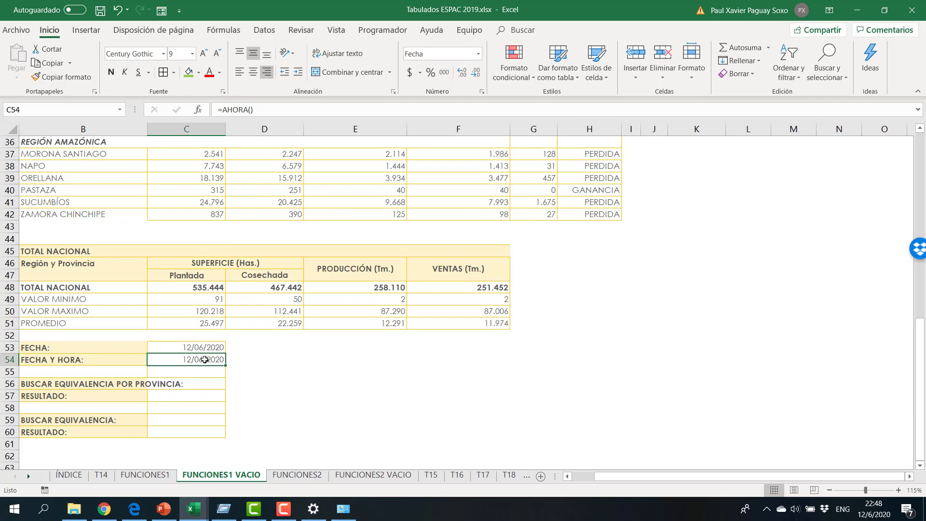
Change the number format of C54 to Hora with the *13:30:55 type.
left_click(481, 91)
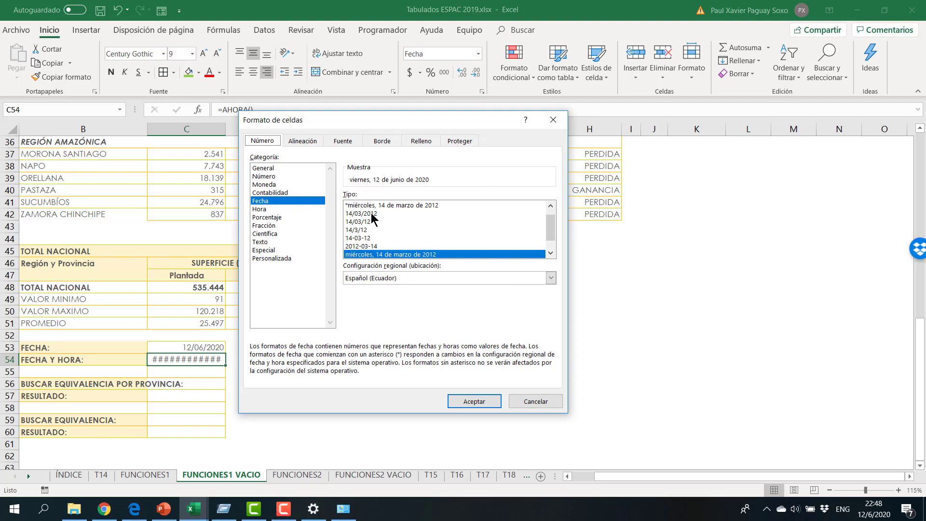
left_click(289, 208)
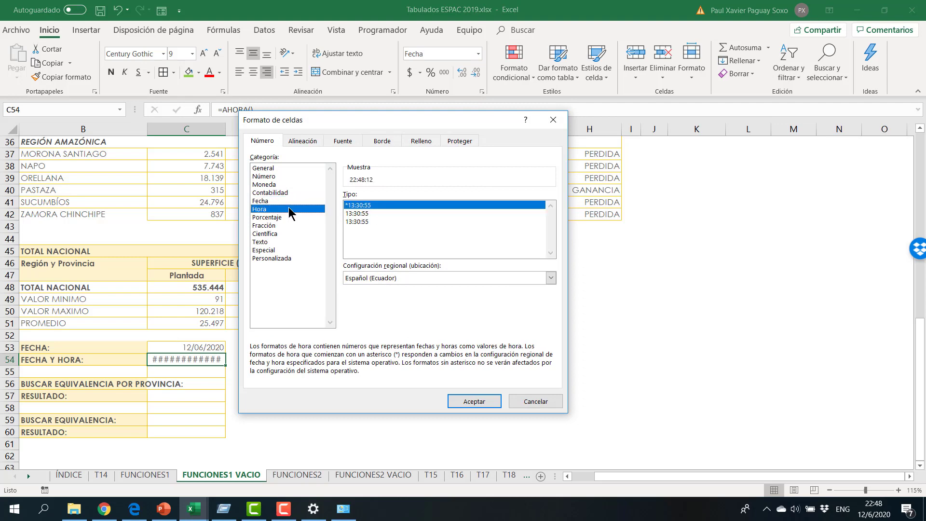
left_click(466, 401)
left_click(344, 386)
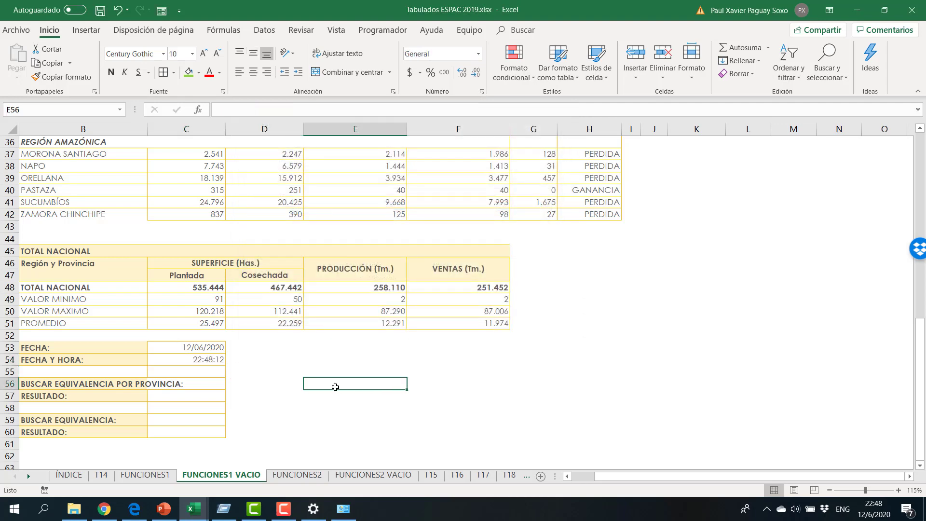
left_click(217, 360)
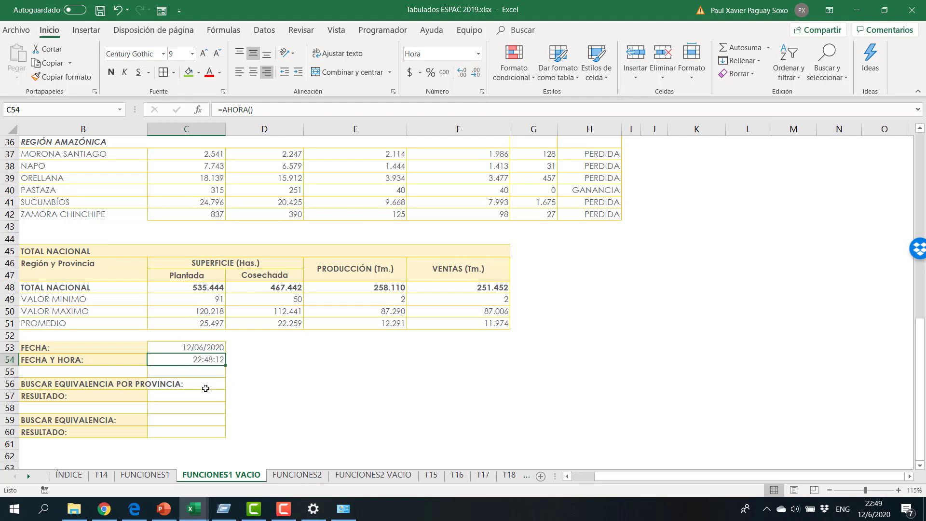
Mark the activity "Incluir fecha y hora" in K20 as finished with the green fill.
scroll(744, 299, "up", 9)
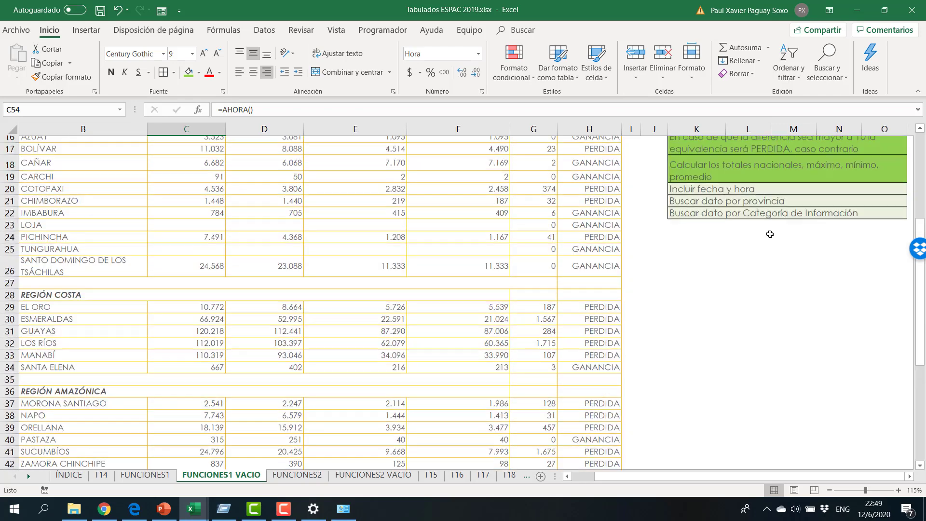
left_click(699, 290)
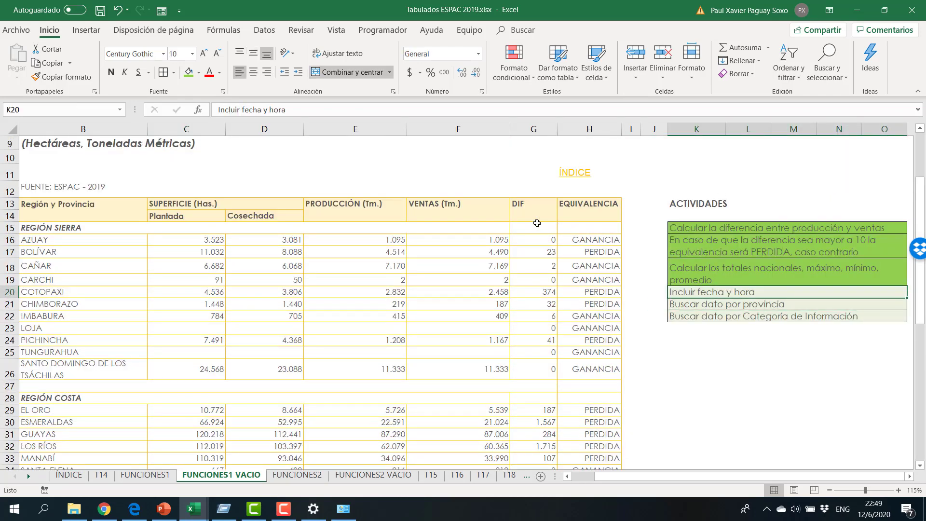
left_click(188, 72)
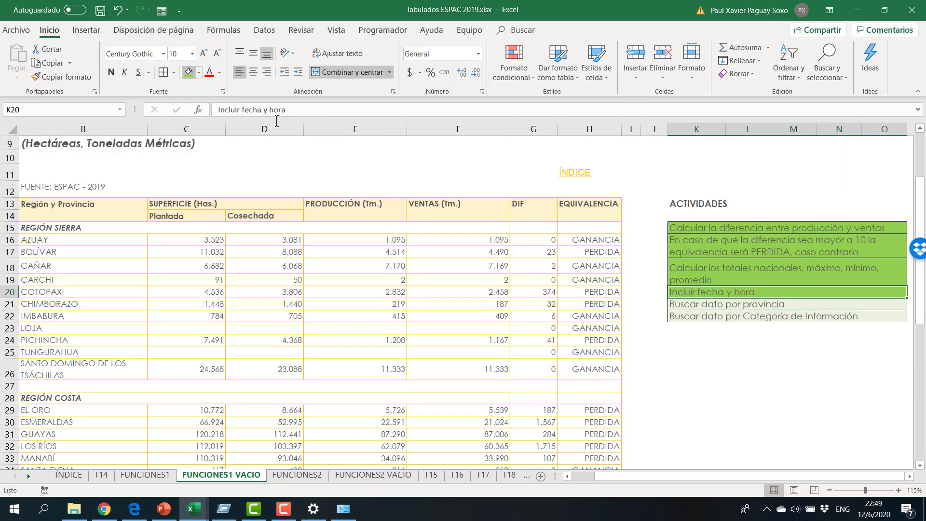
Append BUSCARV to the activity text "Buscar dato por provincia" in K21.
left_click(708, 305)
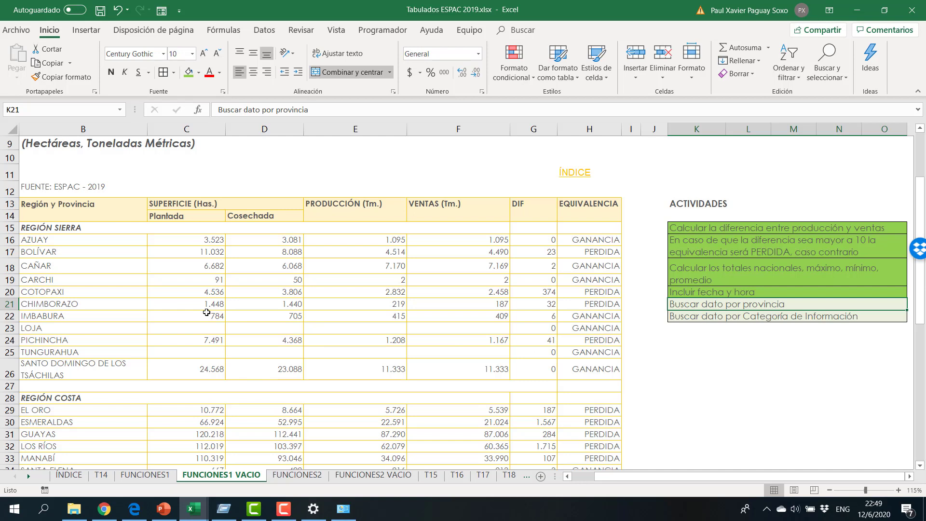
double_click(800, 304)
type("bu")
key("BackSpace")
type("BUSCAR")
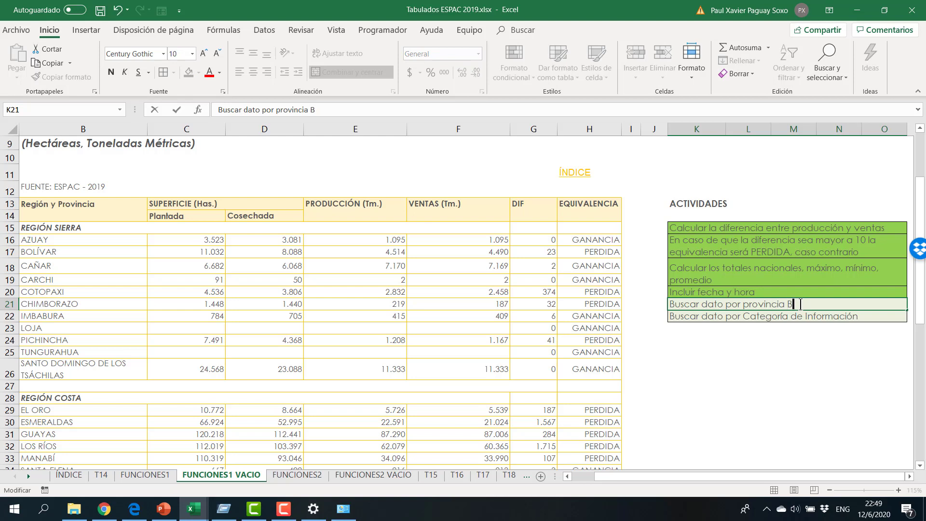
key("BackSpace")
type("V")
key("ctrl+Return")
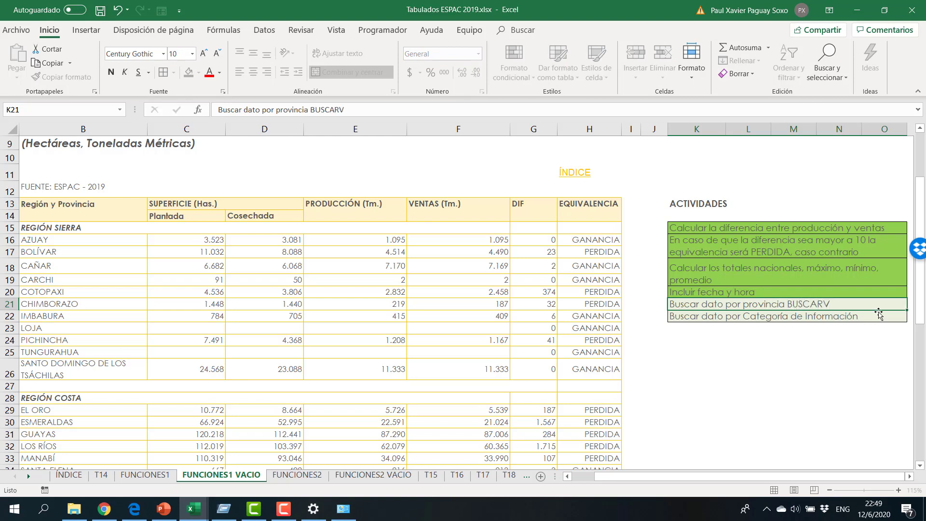
Append BUSCARH to the activity text "Buscar dato por Categoría de Información" in K22.
double_click(874, 317)
type("BUSCARH")
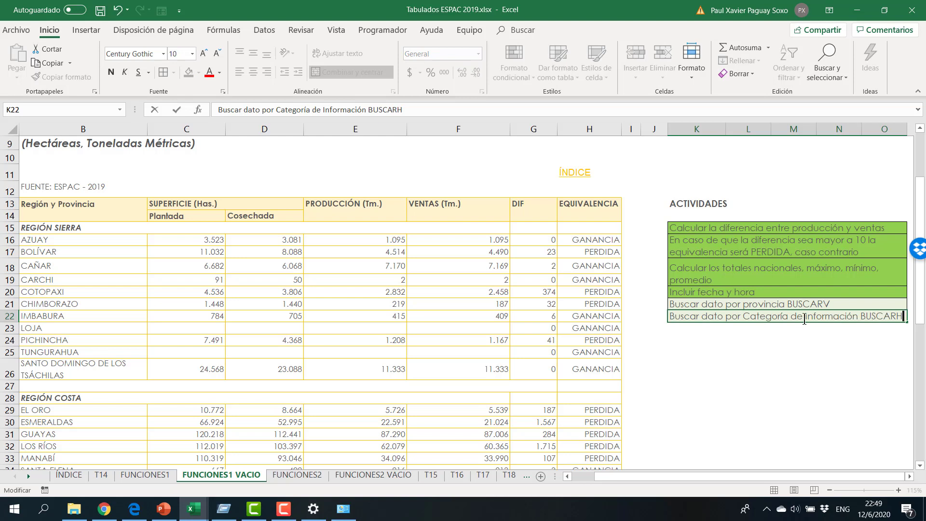
left_click(482, 328)
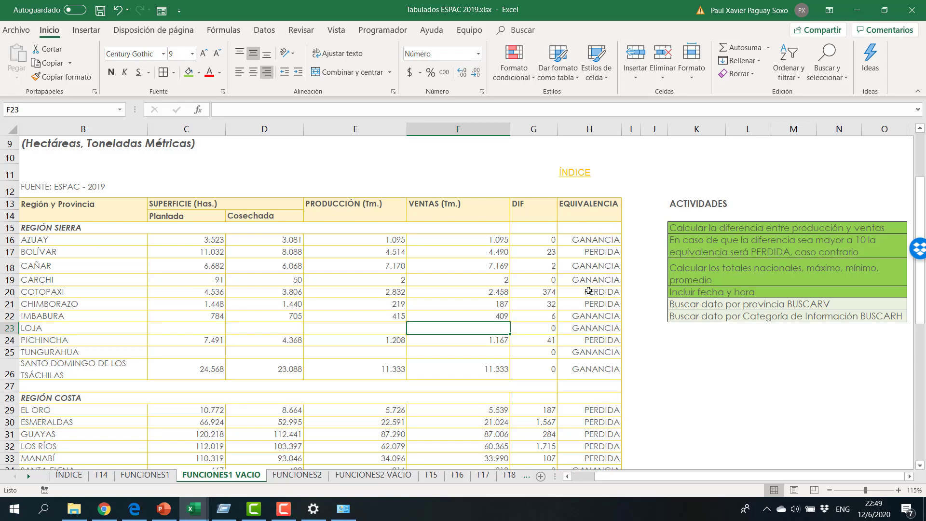
Enter =BUSCA in the RESULTADO cell C57 as the start of the province lookup formula.
scroll(150, 370, "down", 10)
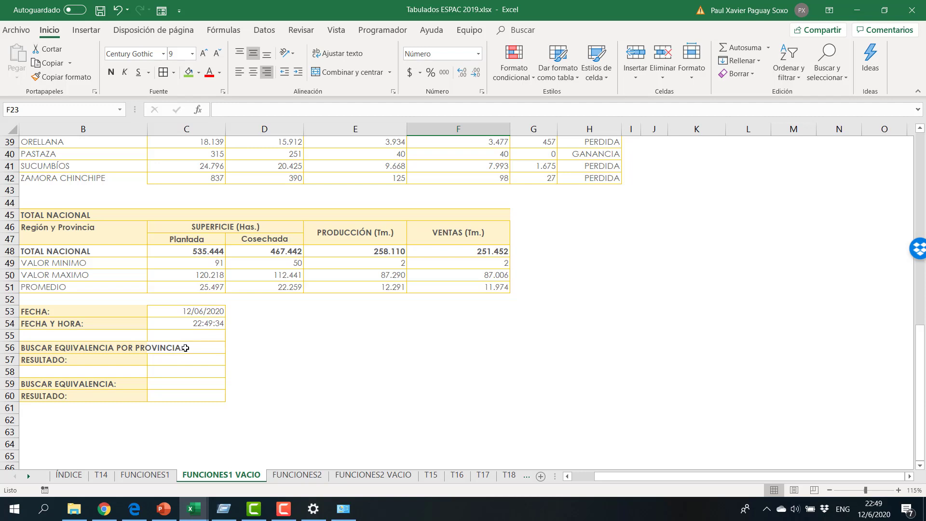
left_click(185, 348)
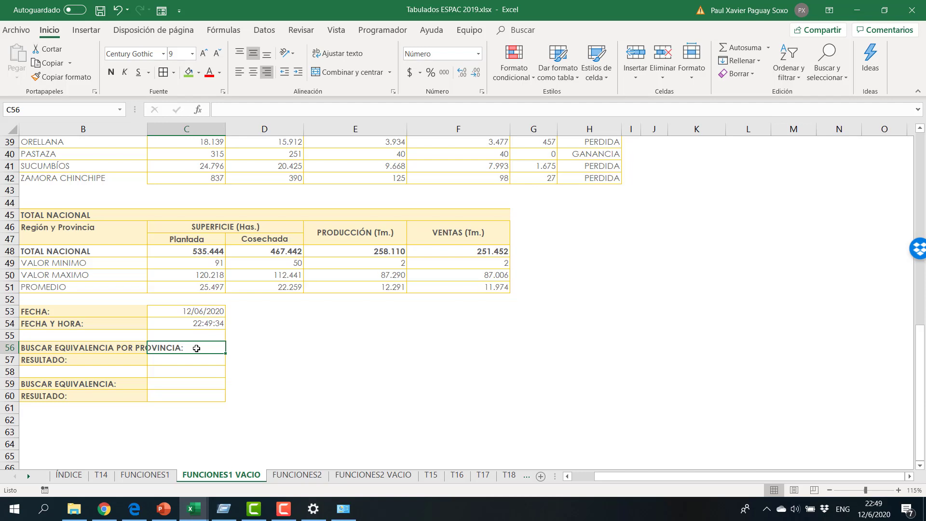
left_click(197, 361)
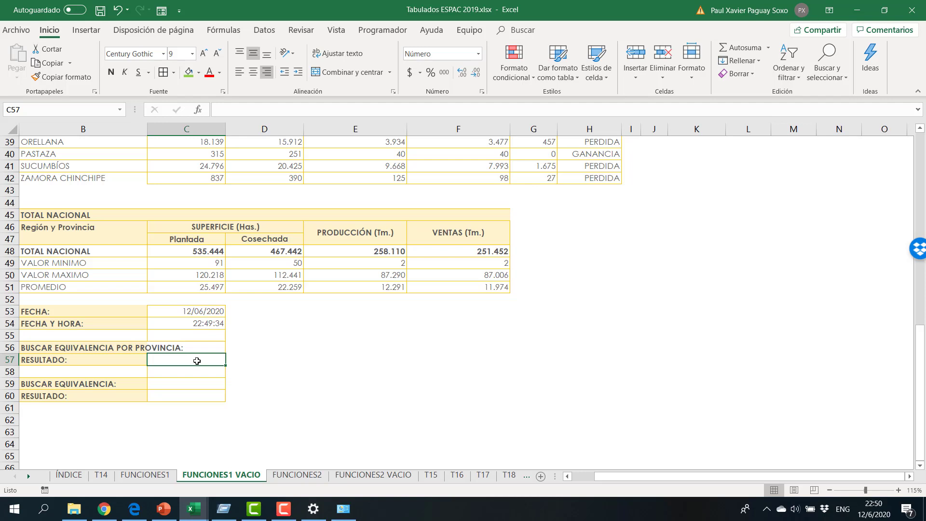
type("=")
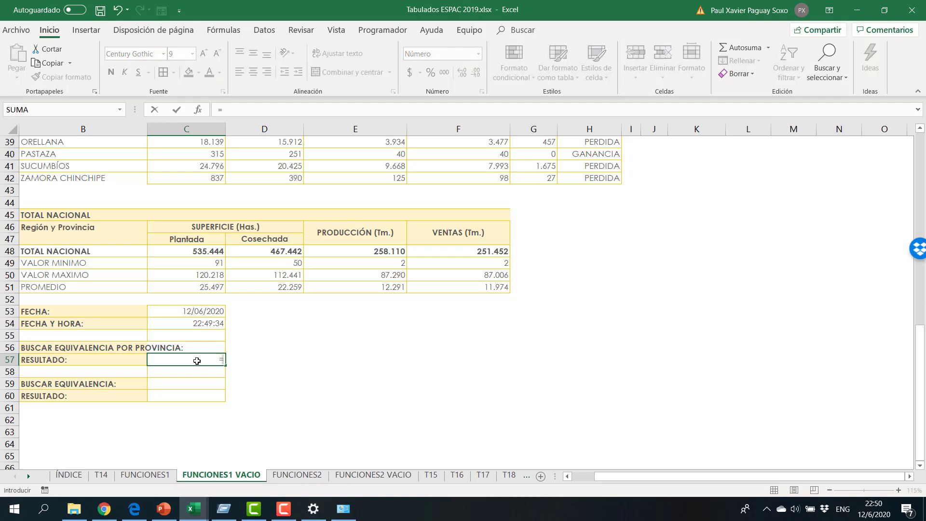
type("BUSCA")
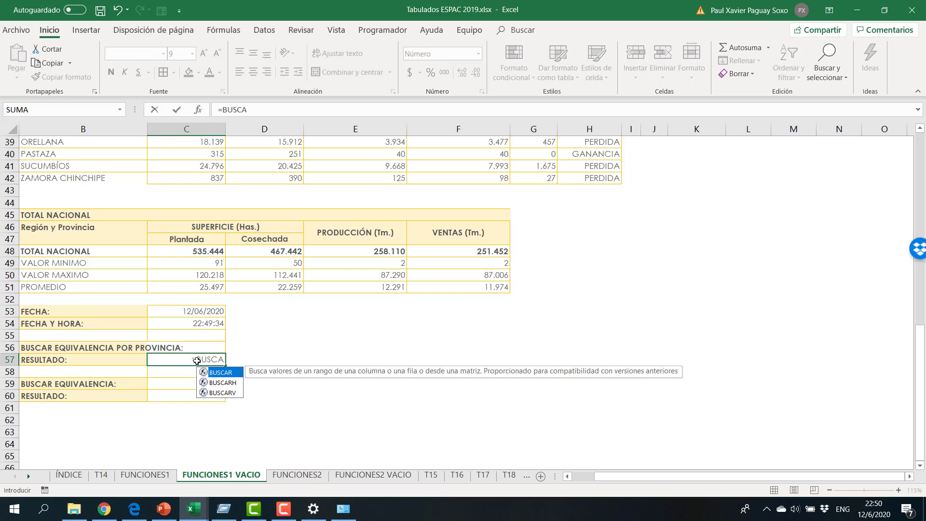
key("Return")
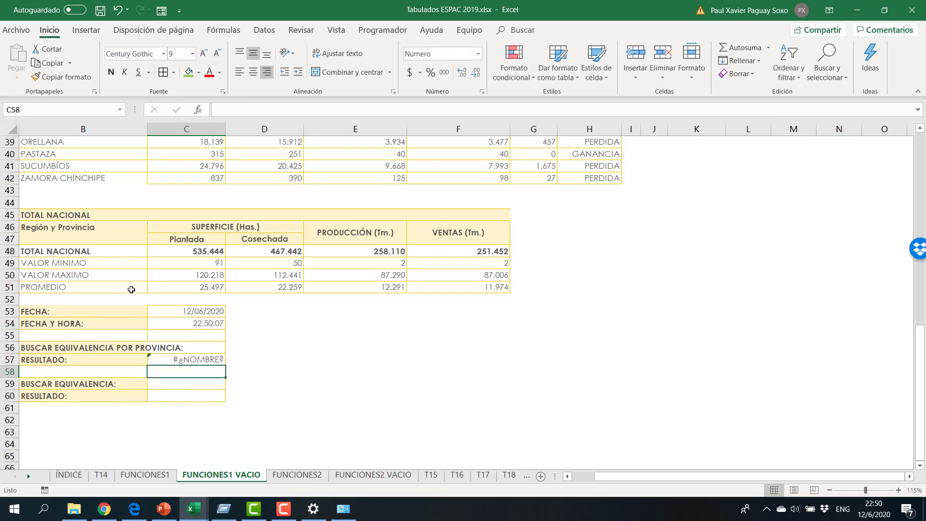
Extend the C57 formula to the BUSCARV function with C56 as the lookup value.
scroll(135, 299, "up", 5)
scroll(179, 439, "down", 4)
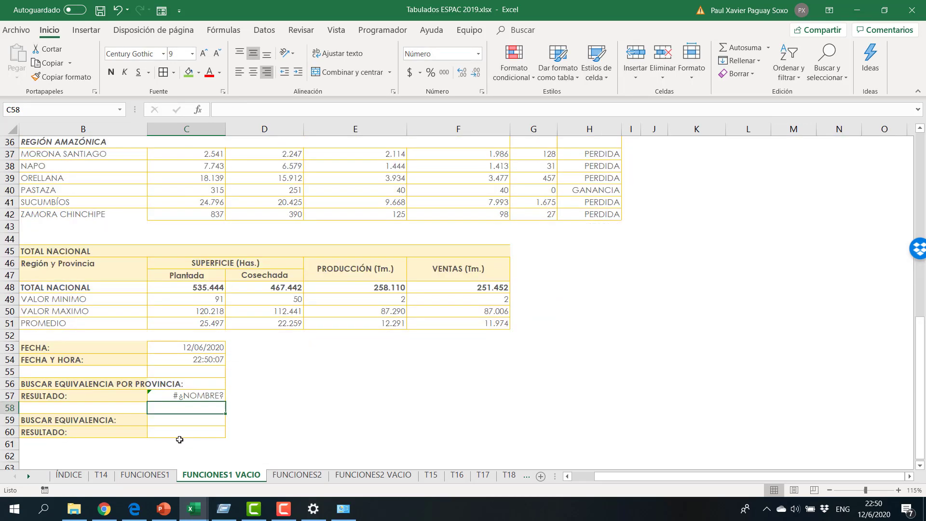
scroll(179, 439, "down", 3)
left_click(203, 286)
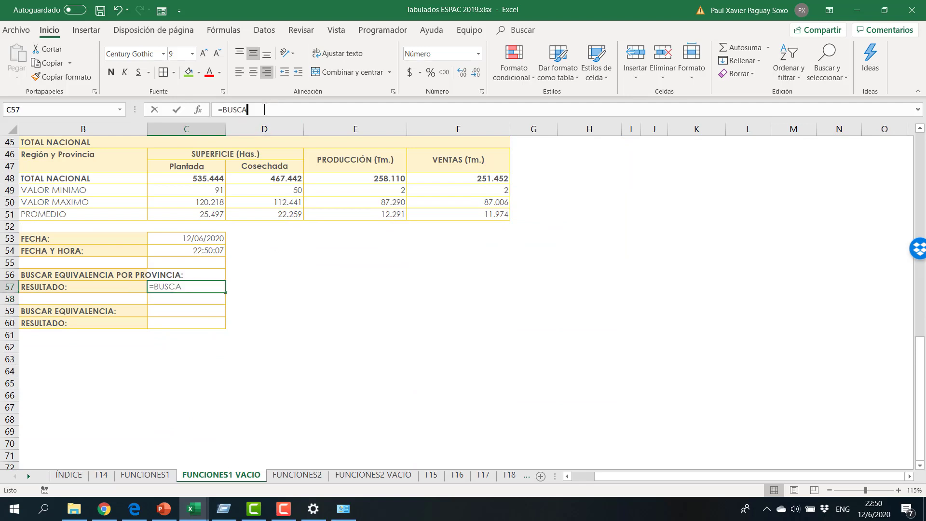
left_click(264, 109)
type("RV(")
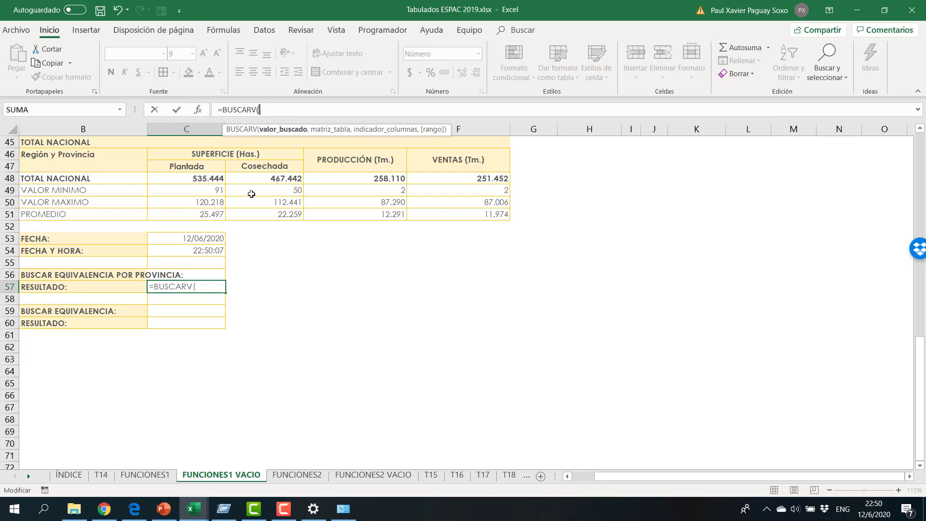
left_click(202, 274)
type(",")
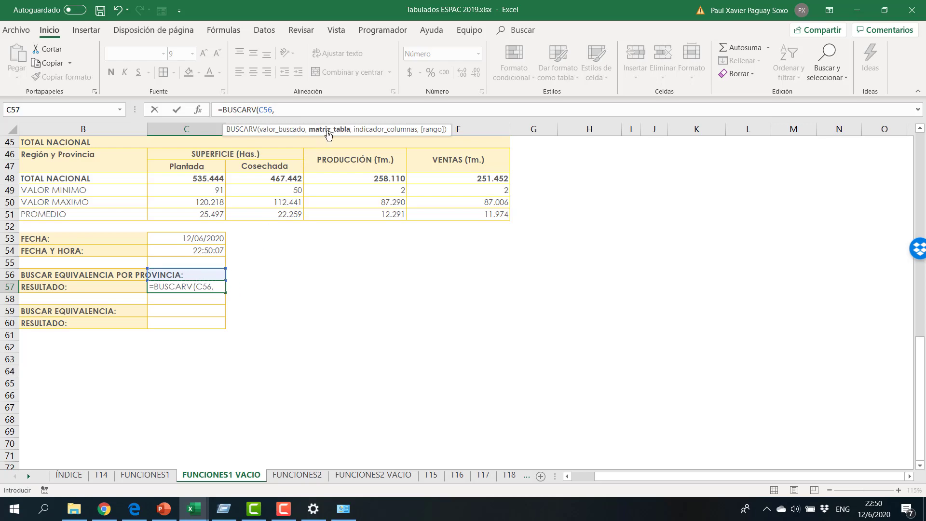
Use the range B14:H42 as the table array of the BUSCARV formula in C57.
scroll(122, 259, "up", 6)
scroll(122, 259, "up", 6)
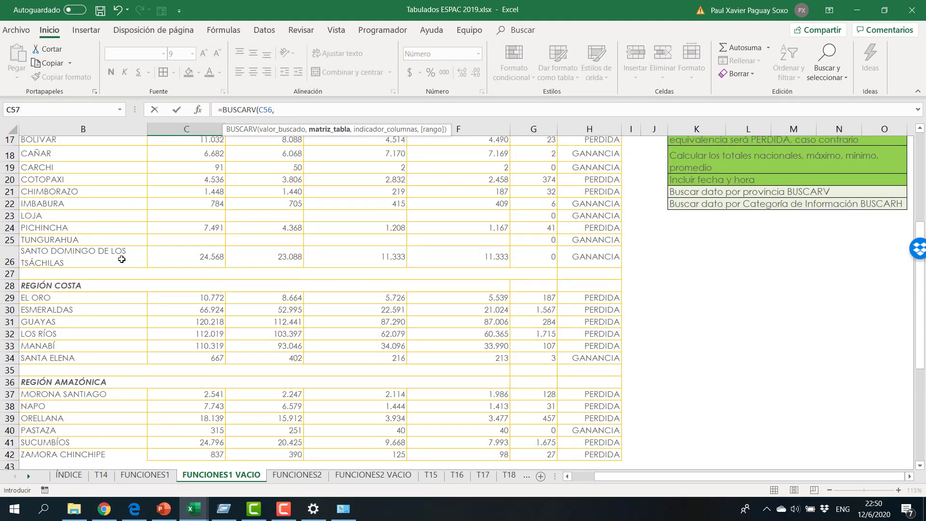
left_click_drag(65, 214, 616, 276)
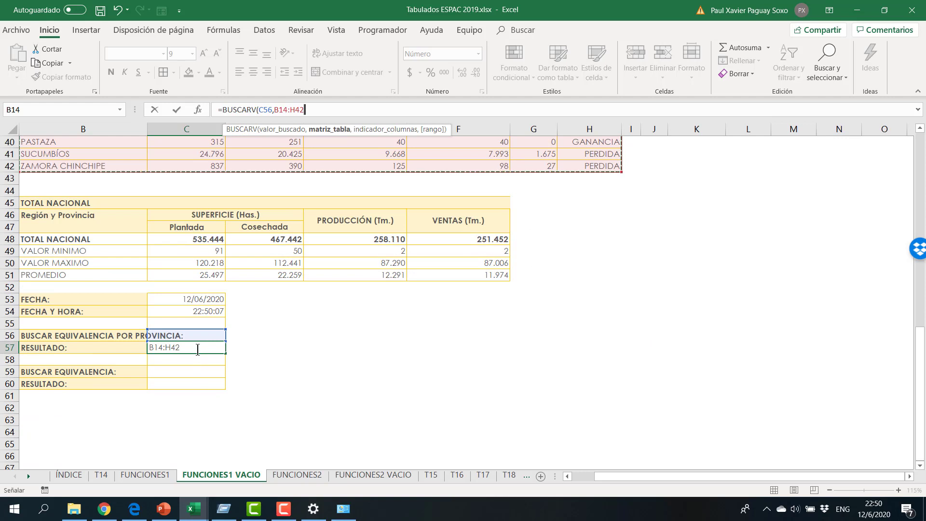
left_click(310, 112)
type(",")
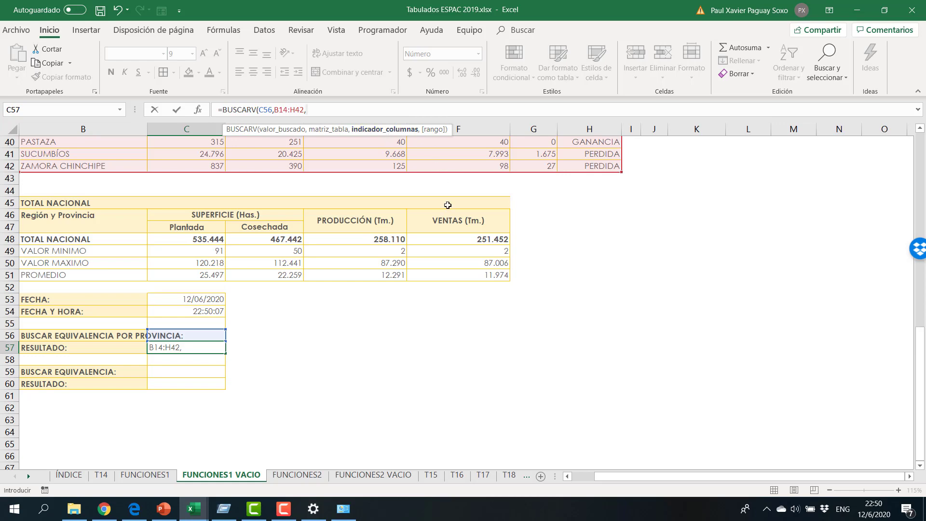
Set the BUSCARV column index to 7, enter FAL as the match argument and commit the formula.
scroll(511, 352, "up", 5)
scroll(511, 352, "up", 5)
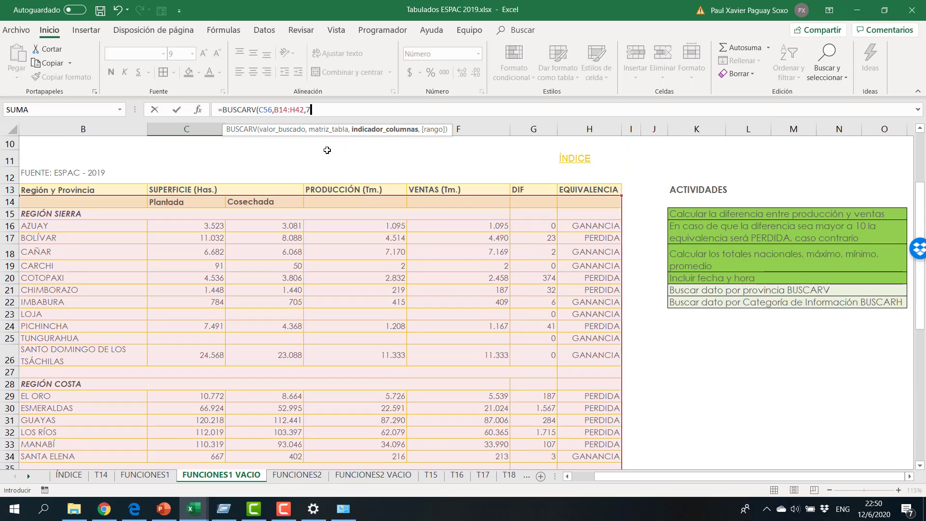
type(",FAL")
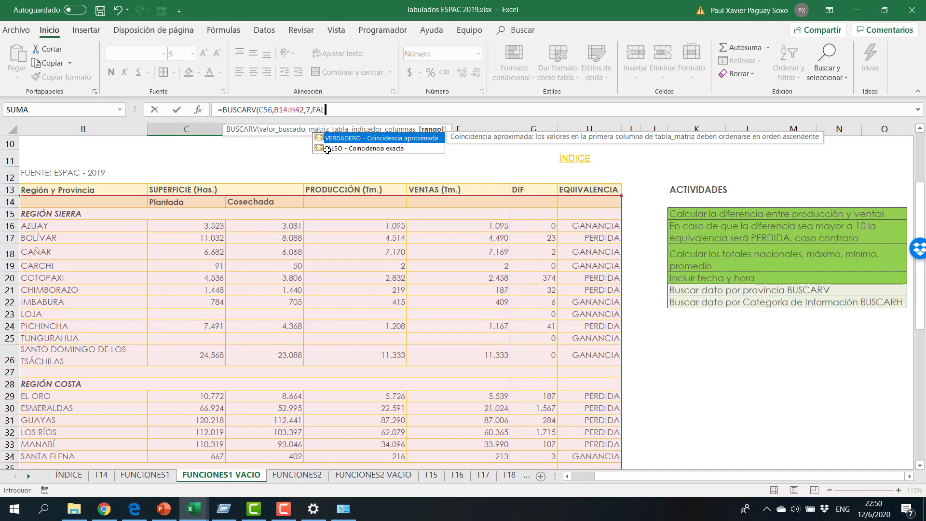
left_click(327, 150)
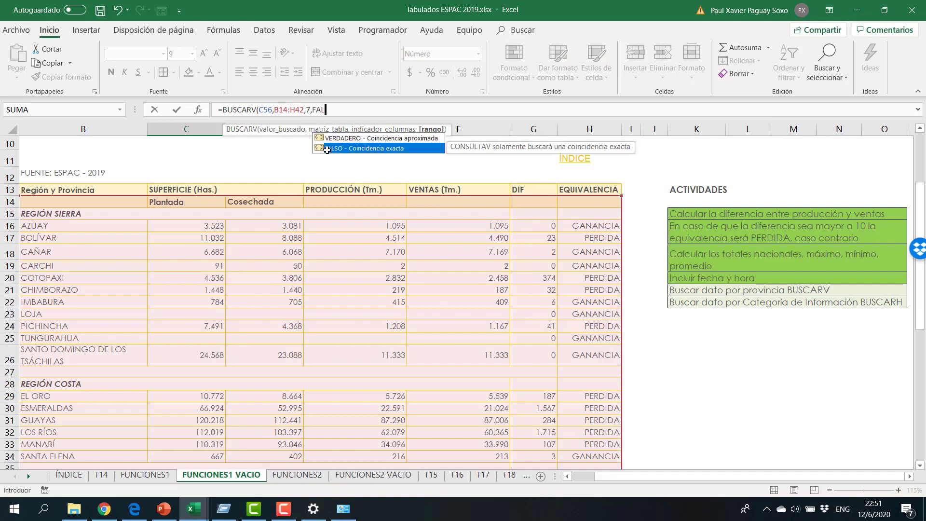
key("Return")
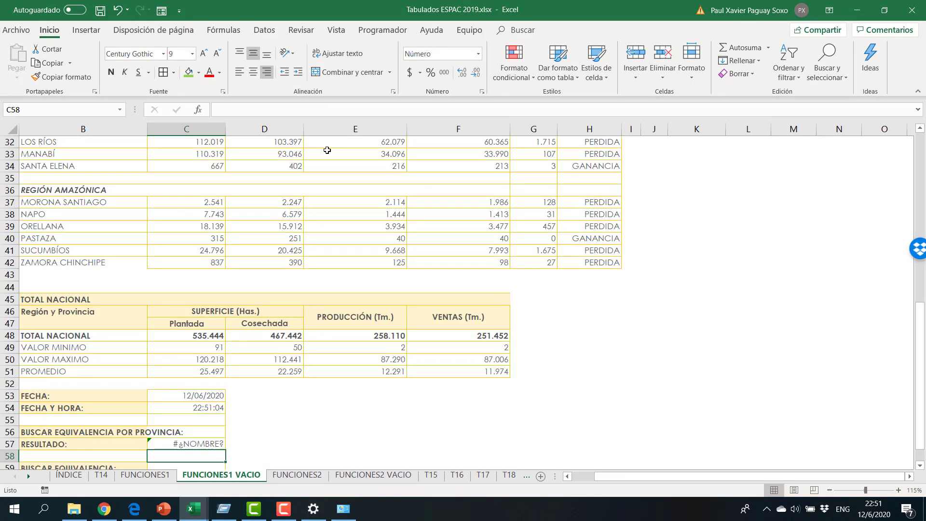
Correct the match argument in C57 so the formula reads =BUSCARV(C56,B14:H42,7,FALSO).
left_click(190, 444)
left_click(327, 110)
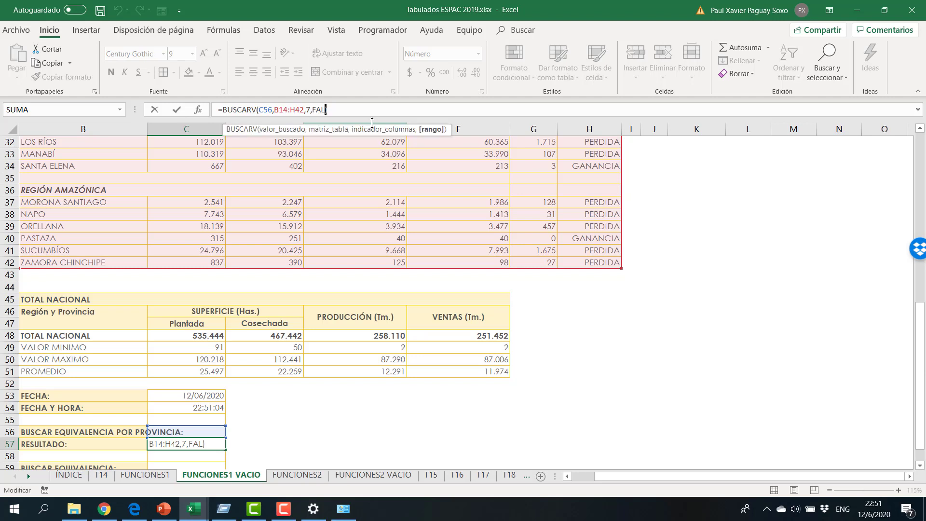
type("SO")
key("Return")
key("Return")
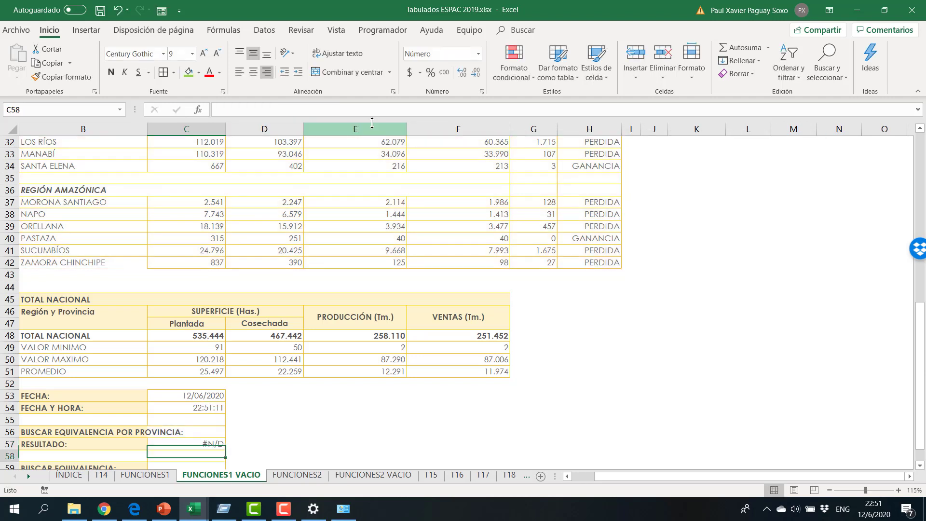
Enter ORELLANA in C56 as the province to look up.
left_click(201, 446)
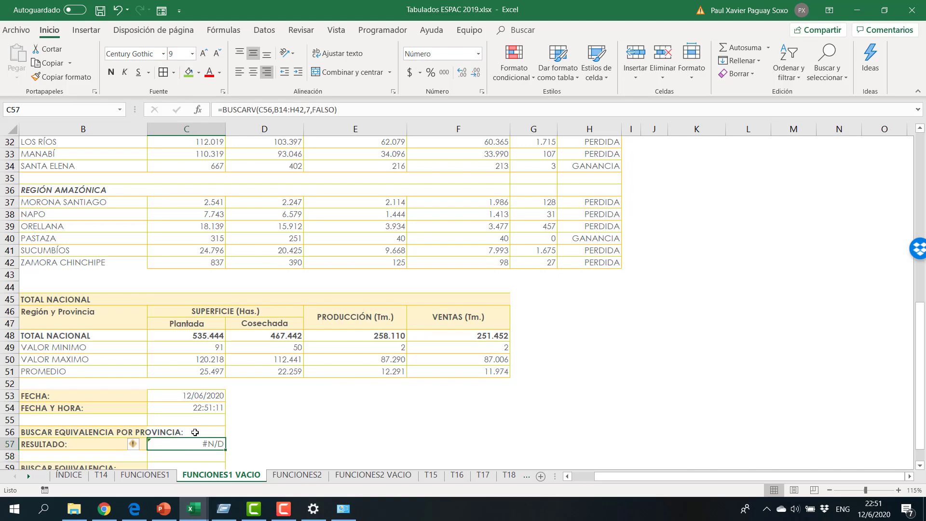
left_click(195, 432)
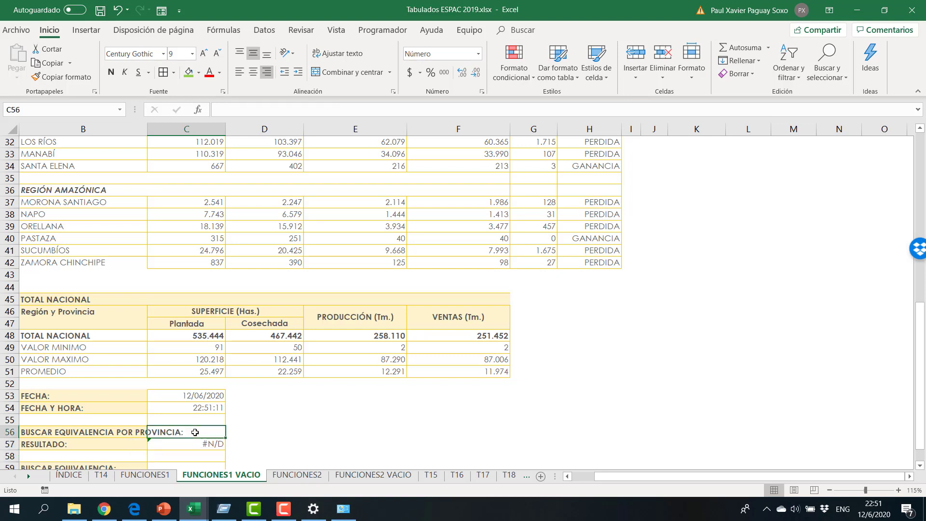
type("ORELLANA")
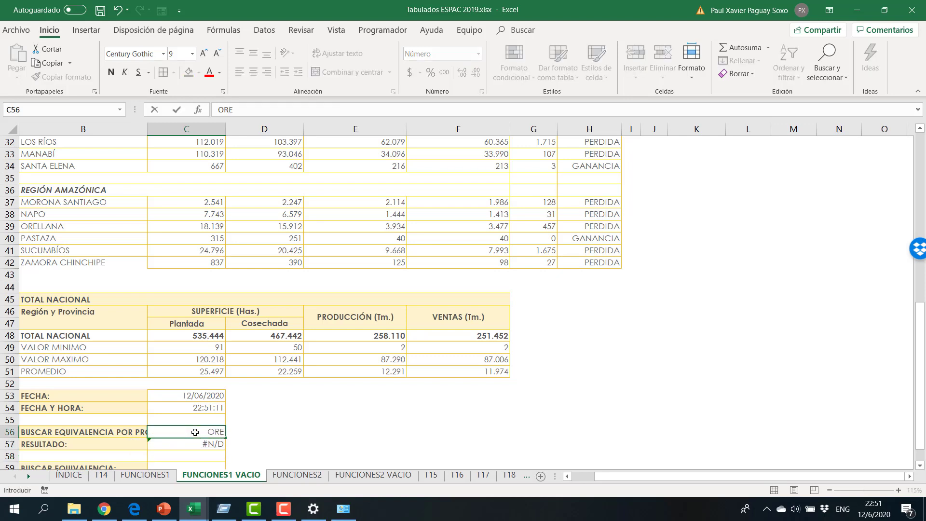
key("Return")
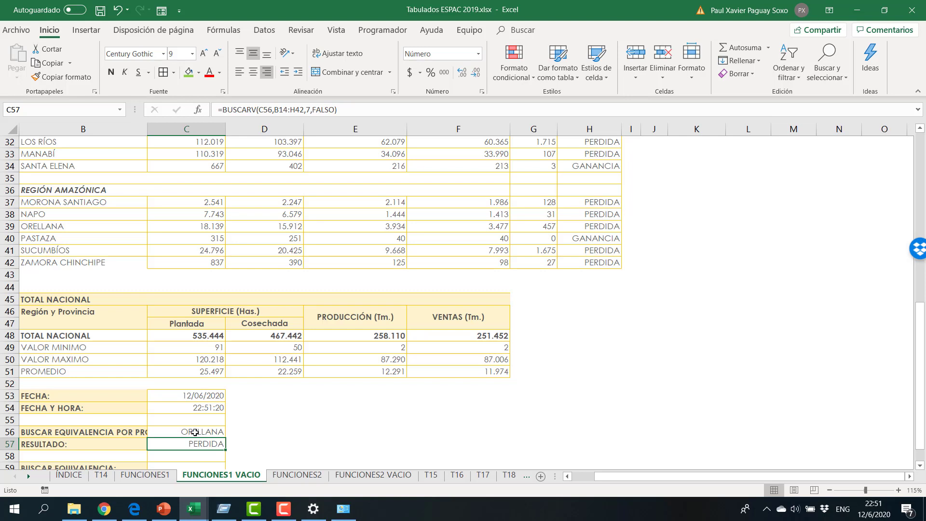
Replace the province in C56 with PASTAZA.
left_click(195, 432)
key("Down")
left_click(195, 432)
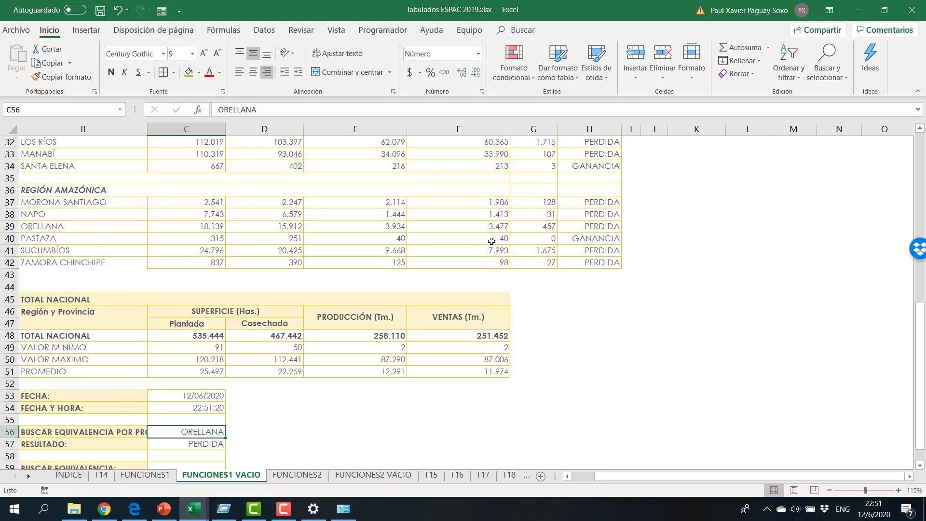
type("PA")
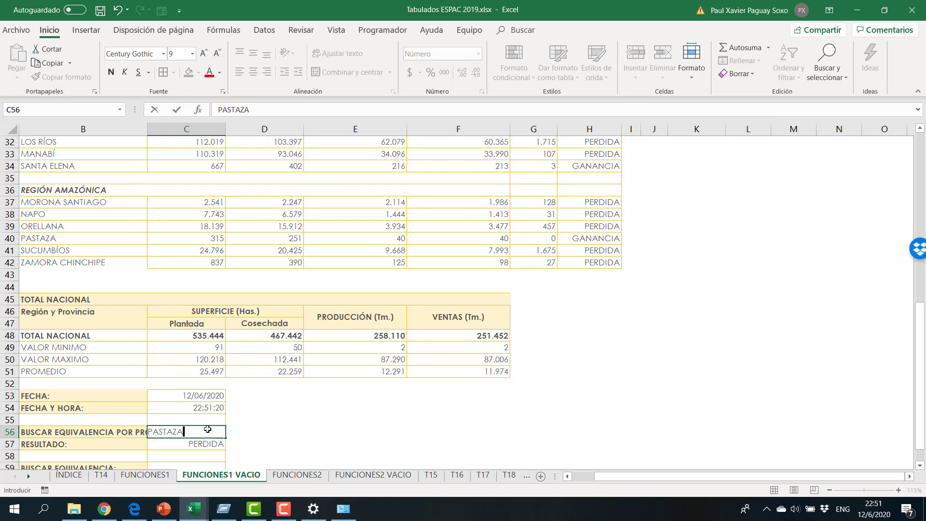
type("STAZA")
key("Return")
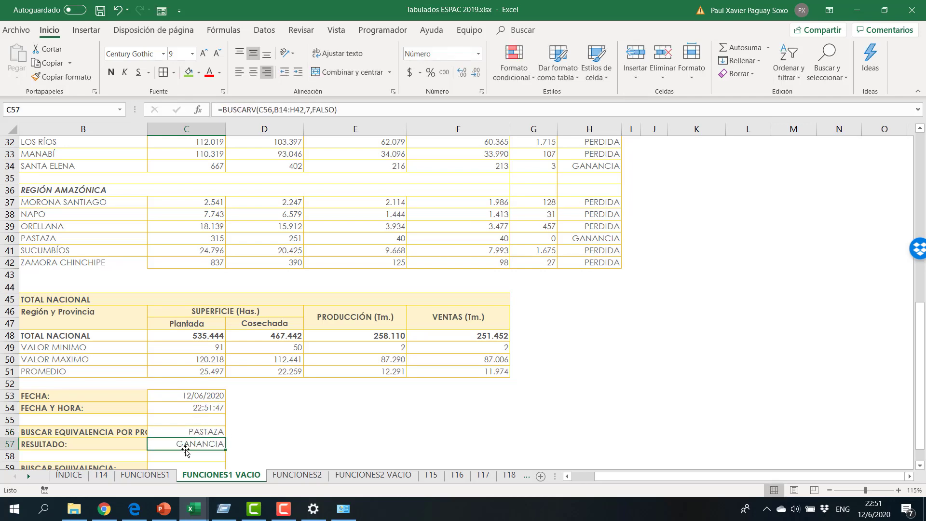
Mark the activity "Buscar dato por provincia BUSCARV" in K21 as finished with the green fill.
scroll(263, 419, "down", 3)
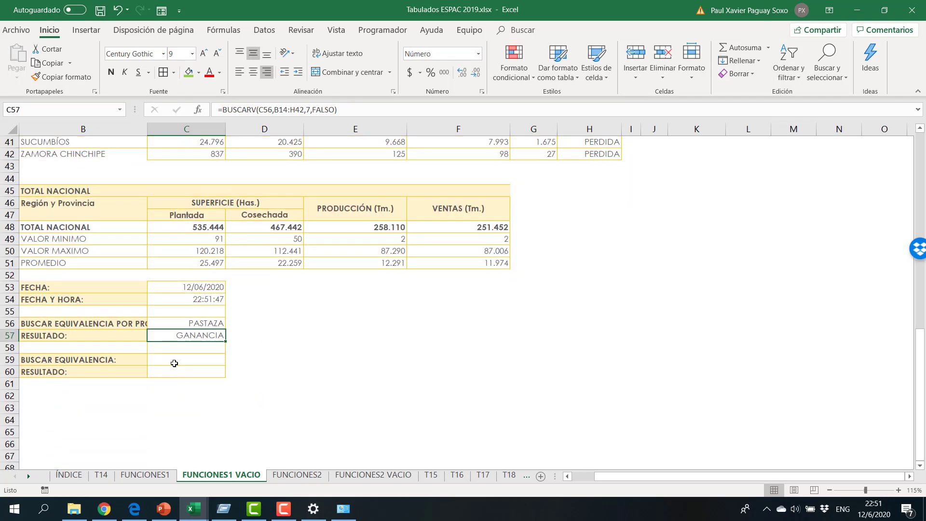
scroll(681, 294, "up", 9)
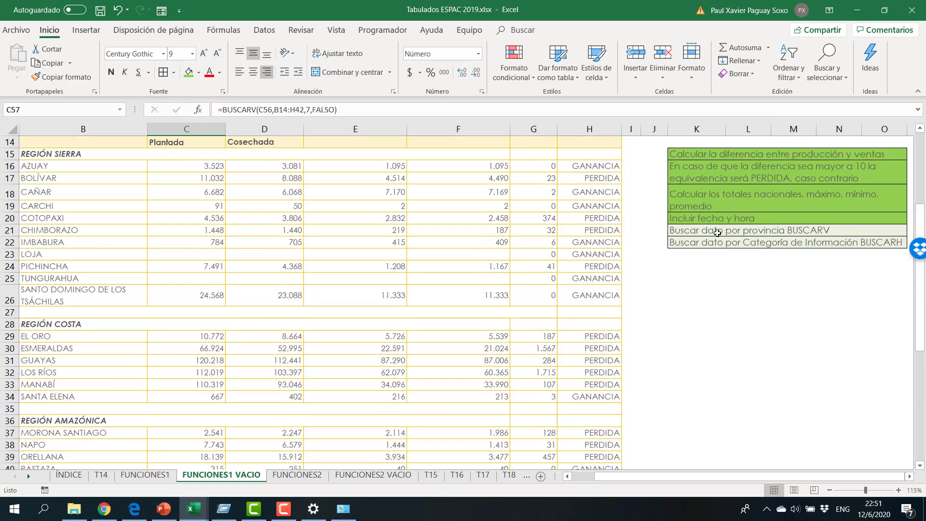
left_click(711, 230)
left_click(188, 72)
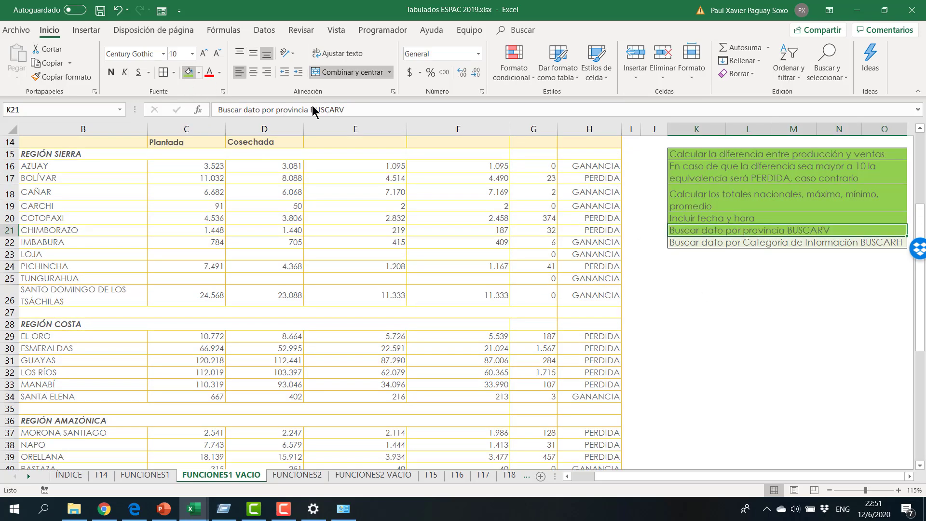
Start a =BUSCARH( formula in C59, the cell beside BUSCAR EQUIVALENCIA.
left_click(743, 247)
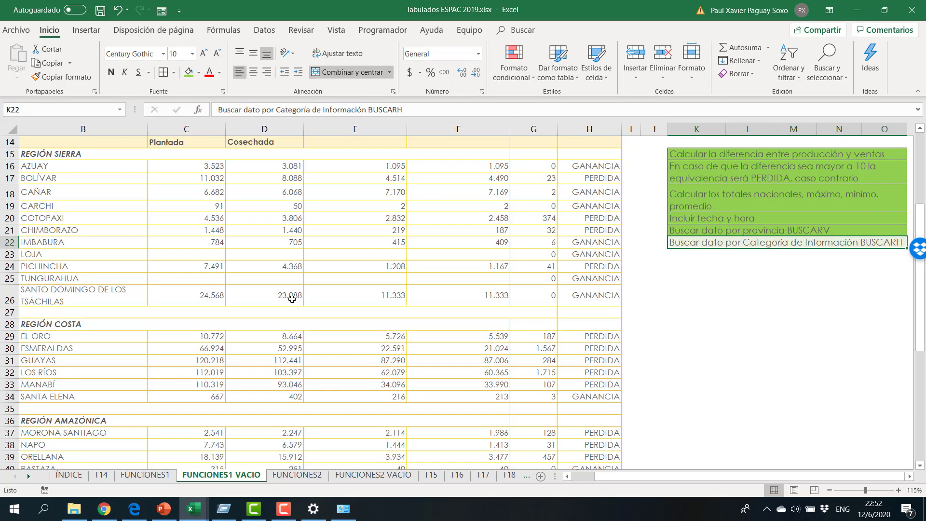
scroll(292, 299, "up", 2)
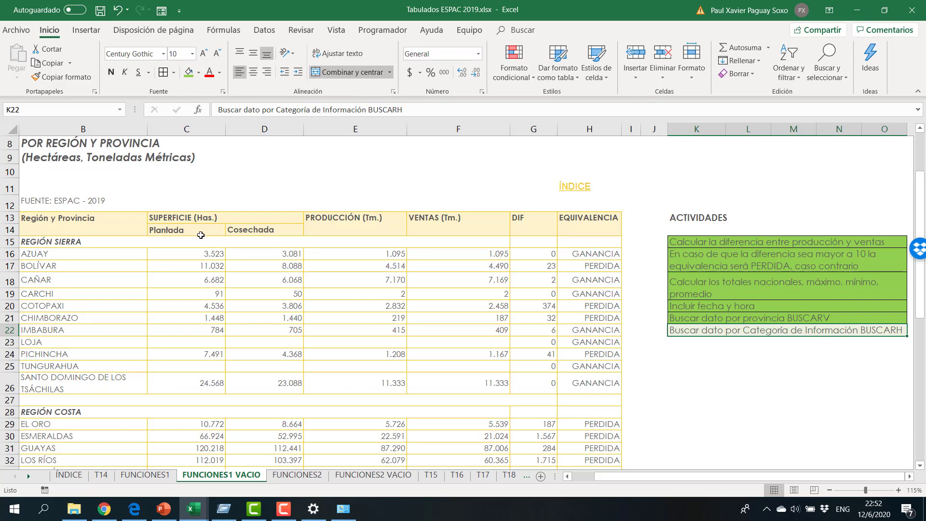
scroll(223, 345, "down", 3)
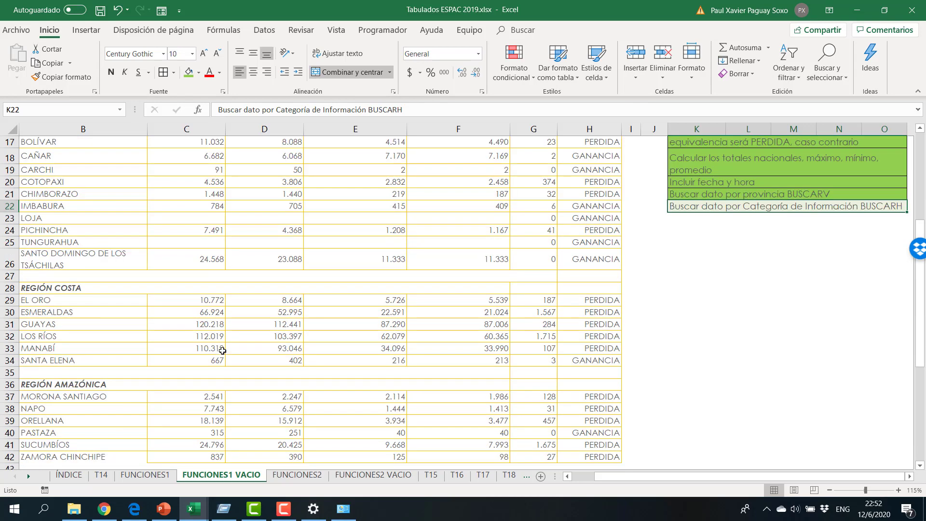
scroll(222, 350, "down", 5)
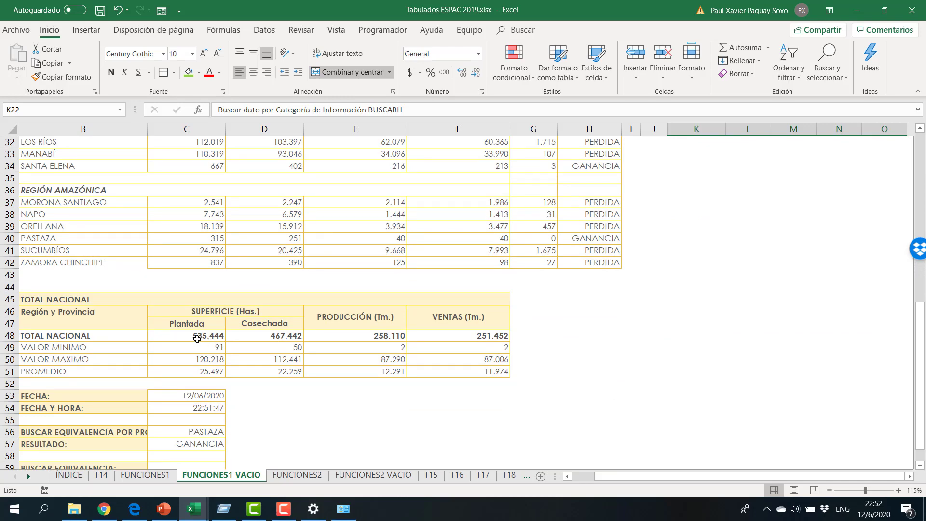
scroll(193, 360, "down", 1)
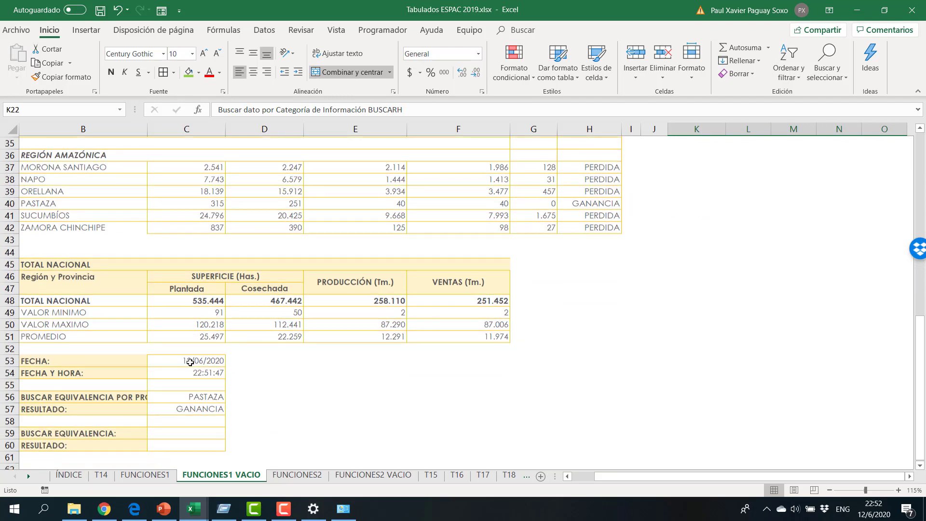
left_click(191, 430)
type("=")
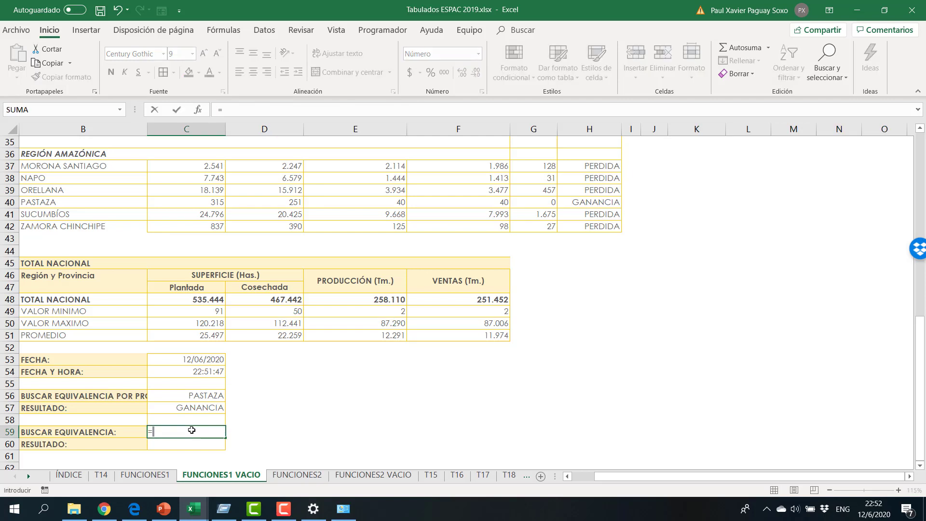
type("BUSCAR")
key("Down")
key("Tab")
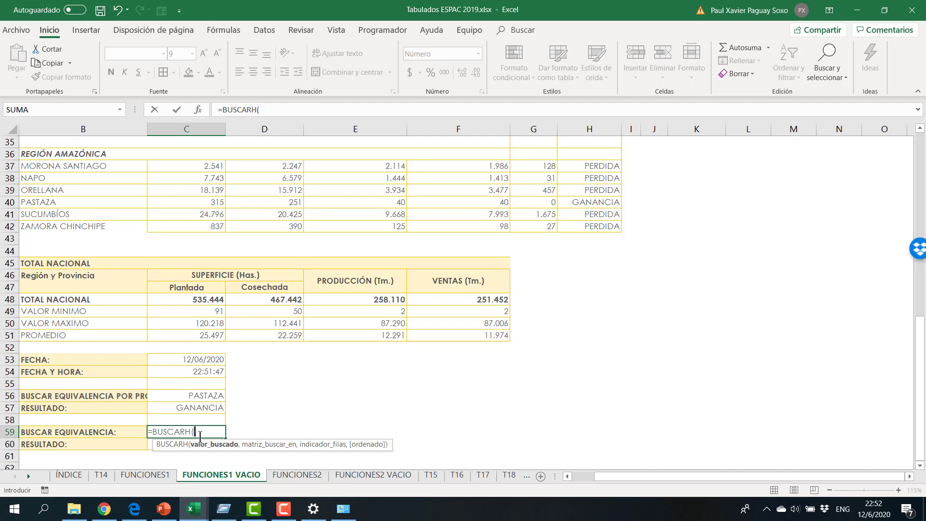
Move the started =BUSCARH( formula from C59 to the RESULTADO cell C60 and open it there for editing.
left_click_drag(200, 433, 147, 432)
key("ctrl+c")
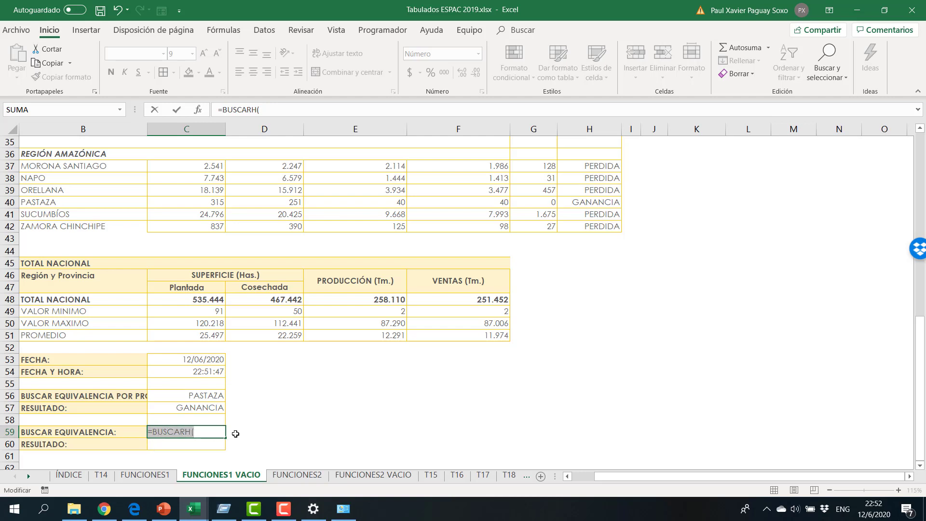
key("BackSpace")
left_click(205, 445)
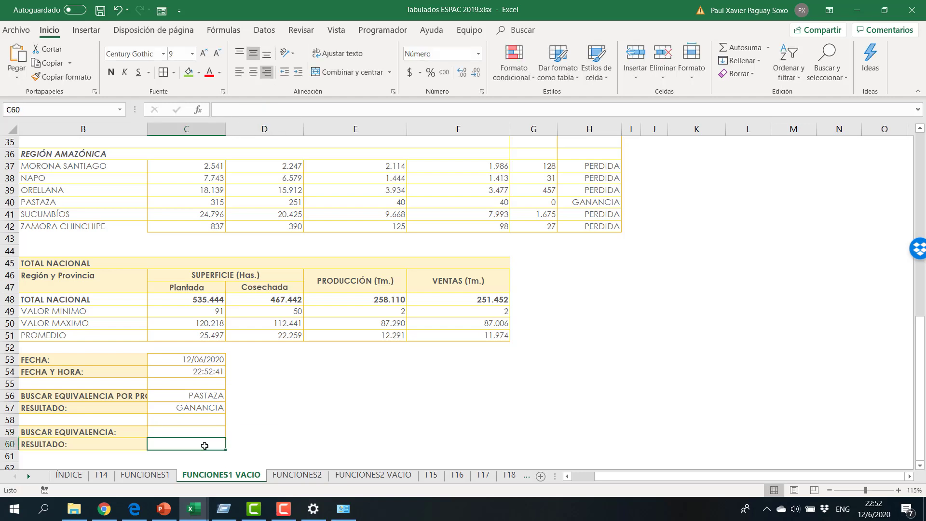
key("ctrl+v")
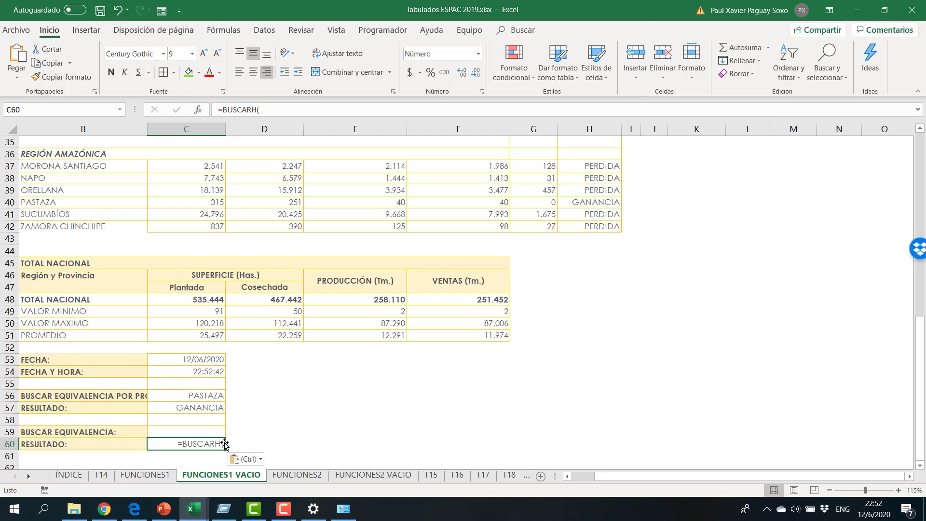
double_click(221, 444)
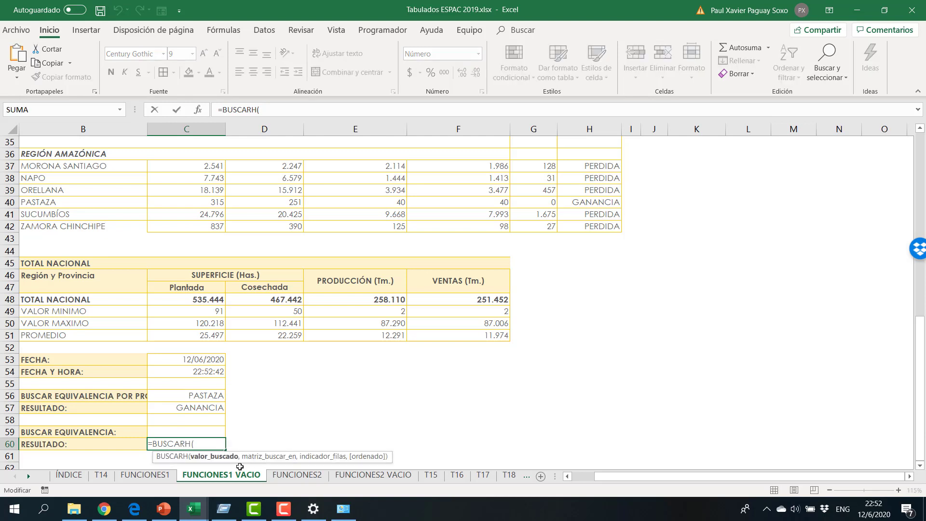
In the BUSCARH formula in C60, use C59 as the lookup value and B14:H42 as the table range.
left_click(188, 432)
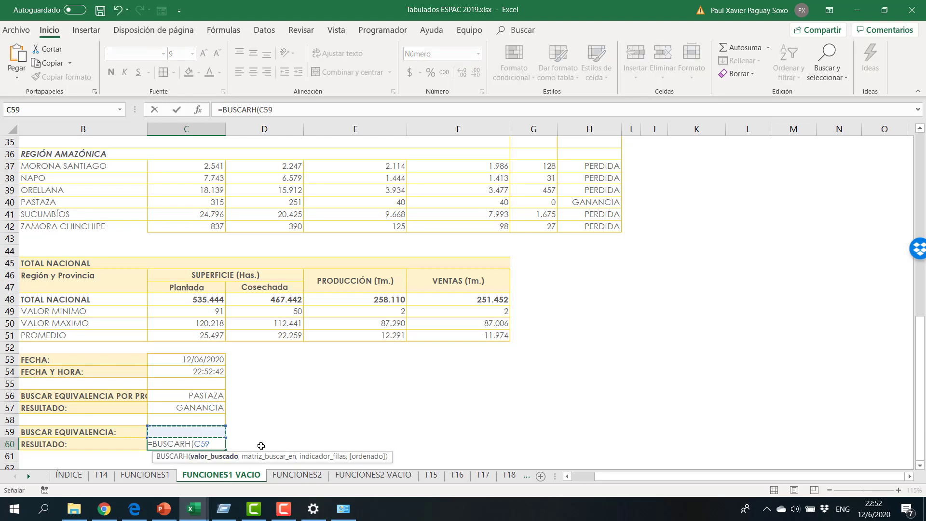
type(",")
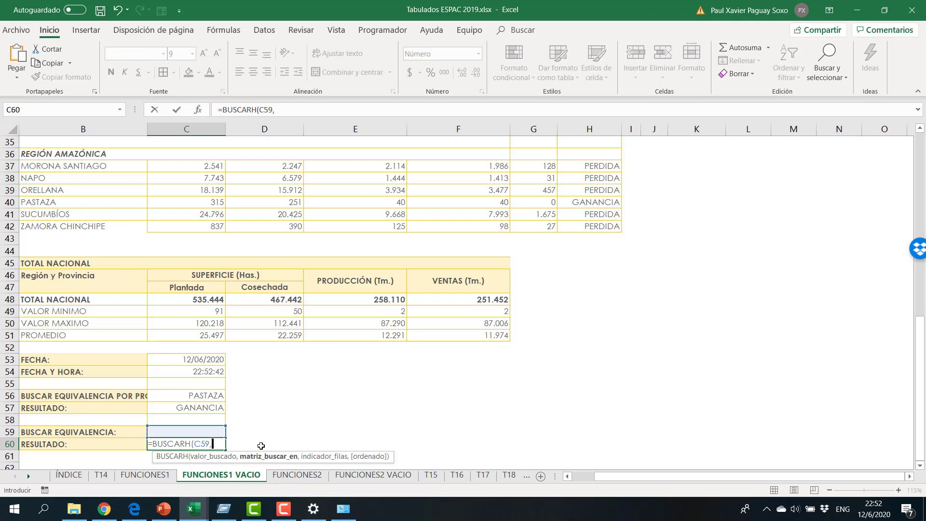
scroll(248, 275, "up", 8)
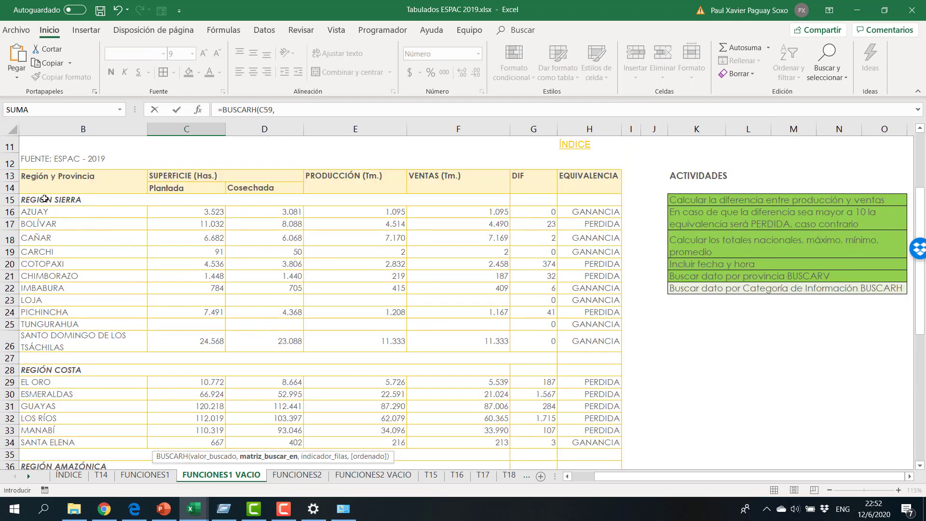
left_click_drag(46, 191, 603, 298)
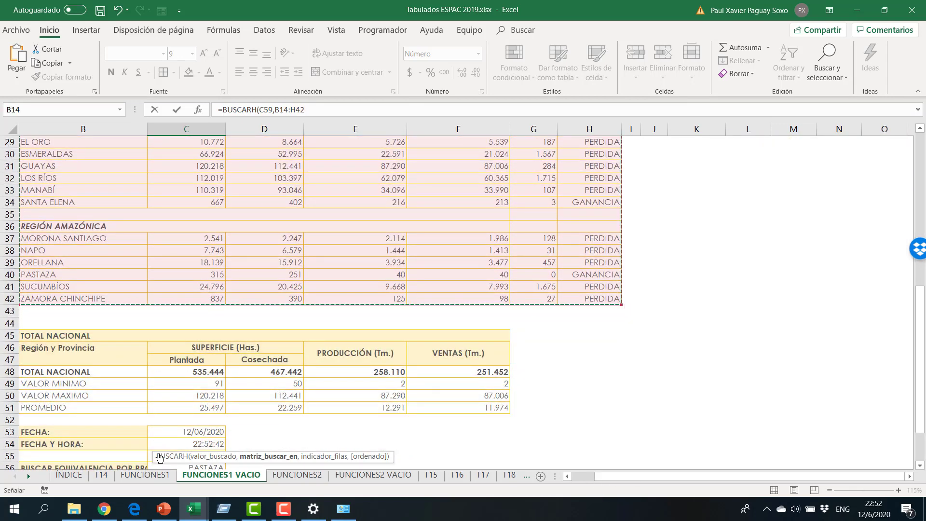
scroll(164, 405, "down", 4)
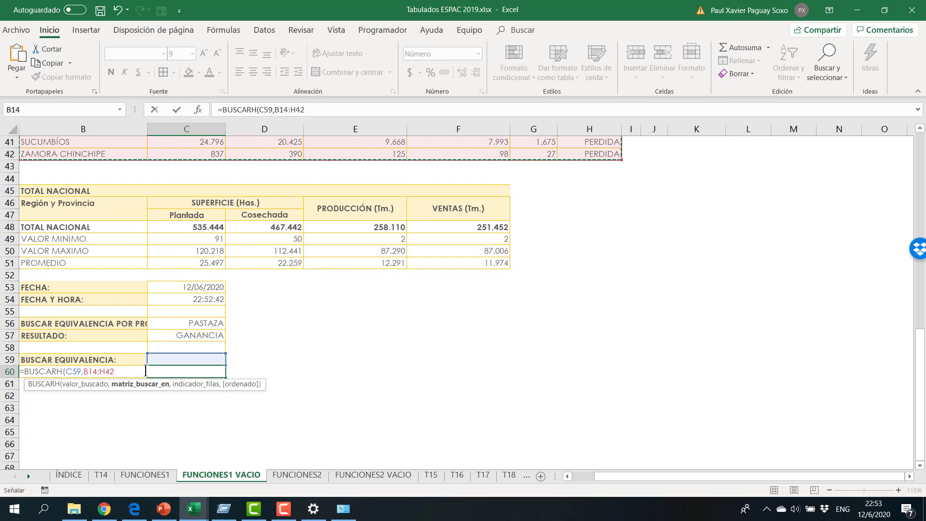
type(",")
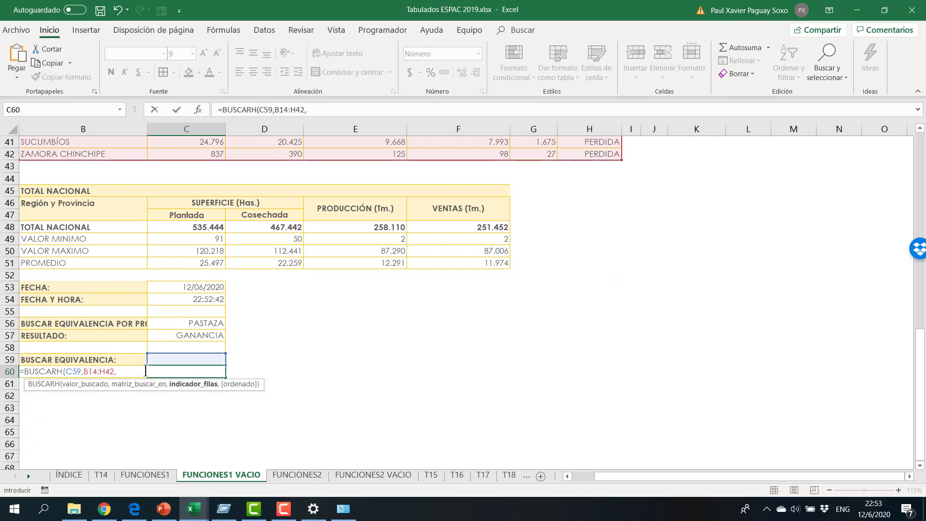
Replace the table range in the C60 BUSCARH formula with B14:F48, down to the TOTAL NACIONAL row.
scroll(448, 260, "up", 9)
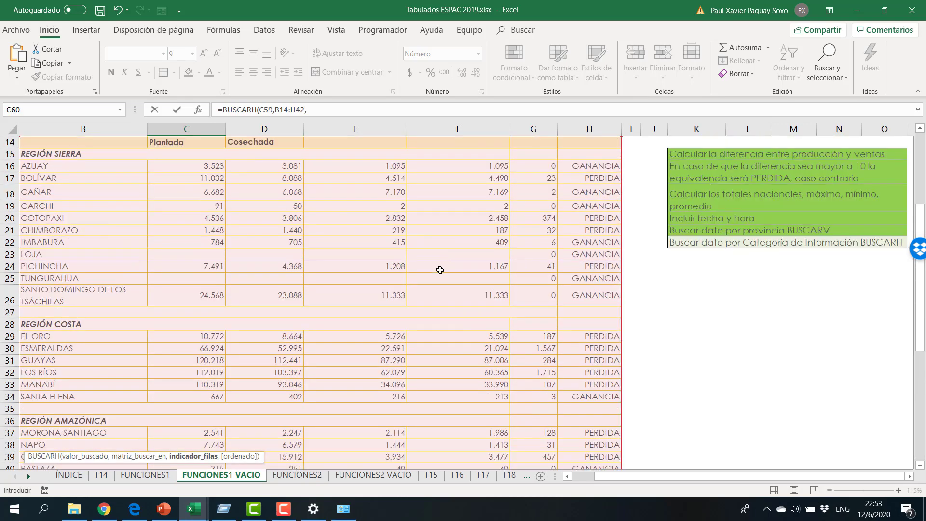
scroll(337, 424, "down", 2)
scroll(68, 320, "up", 3)
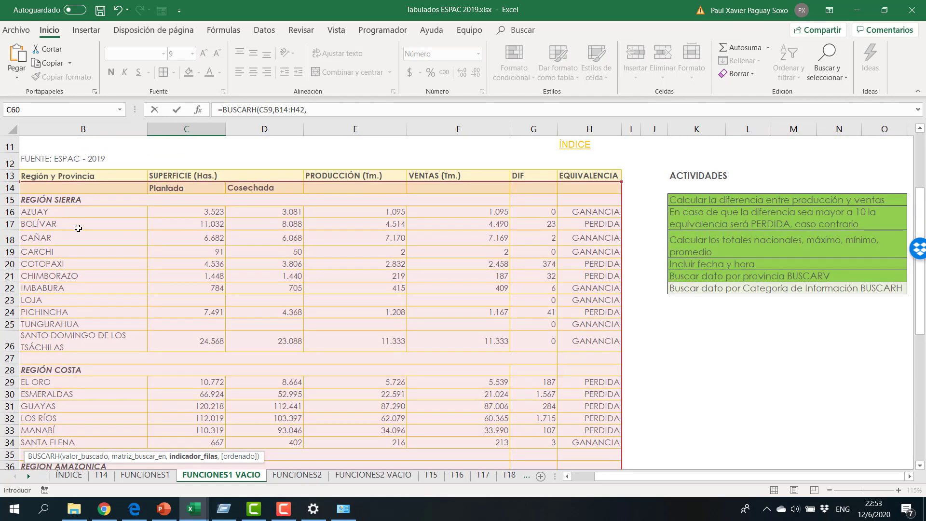
scroll(74, 229, "down", 4)
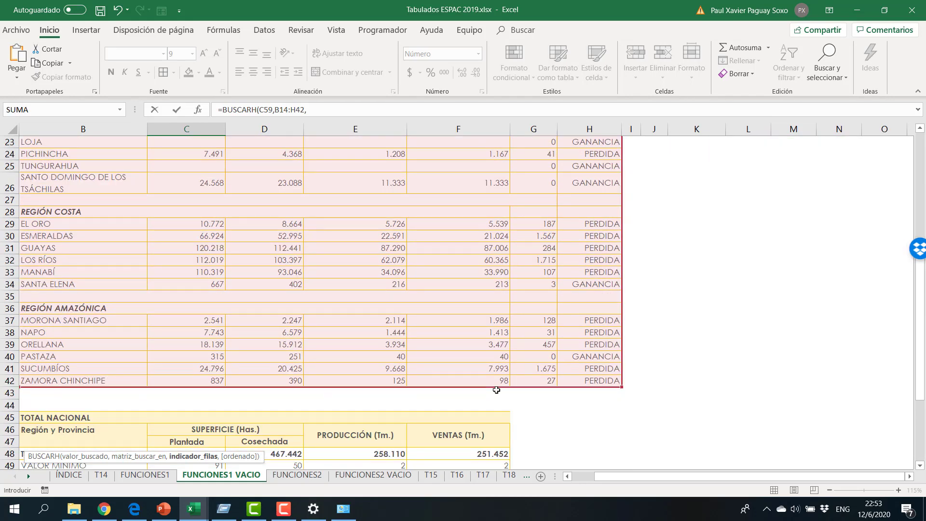
scroll(242, 396, "down", 4)
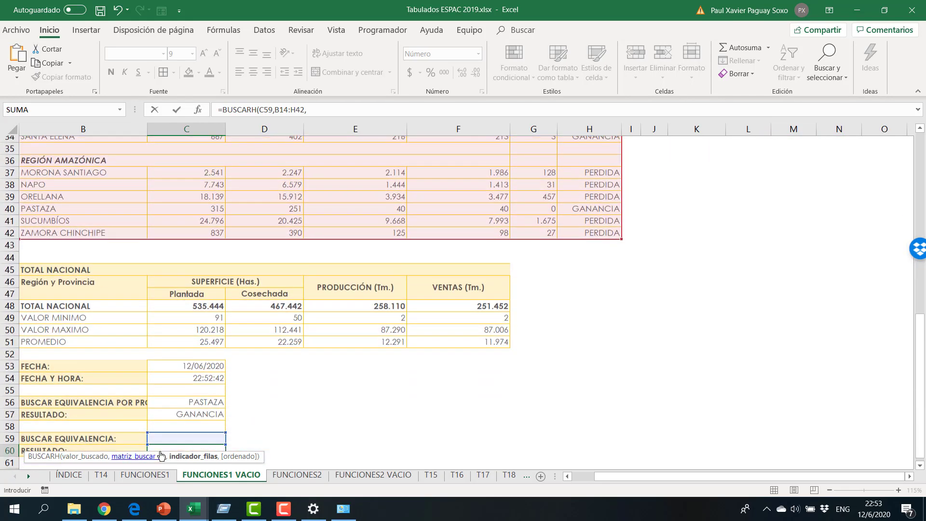
left_click_drag(115, 441, 83, 442)
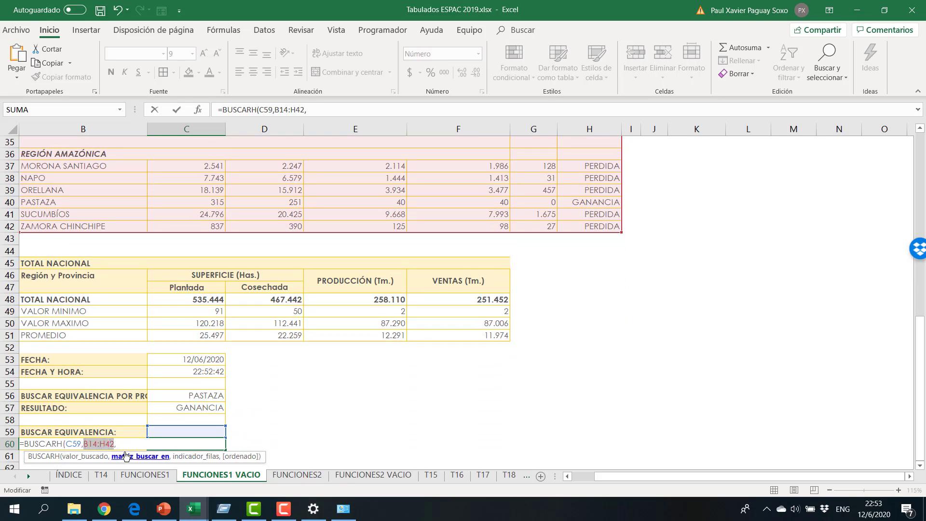
key("BackSpace")
scroll(135, 309, "up", 7)
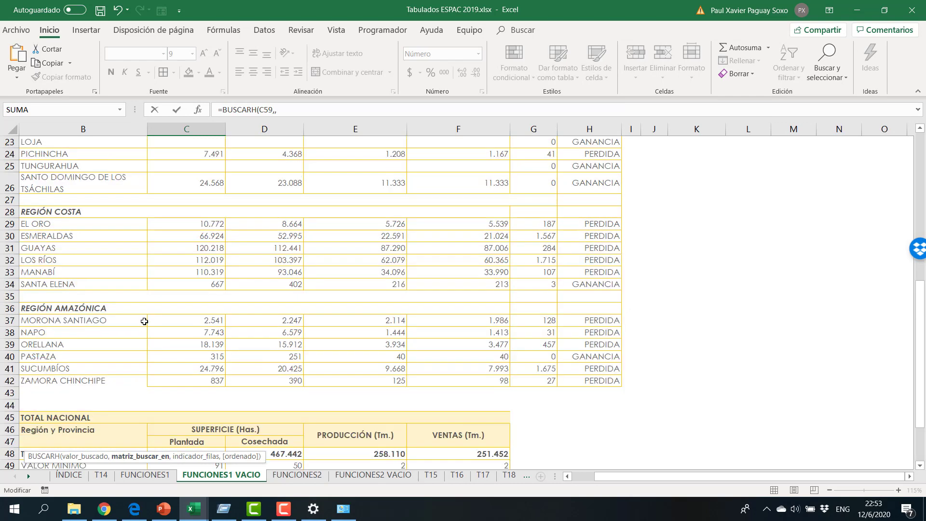
scroll(60, 177, "up", 2)
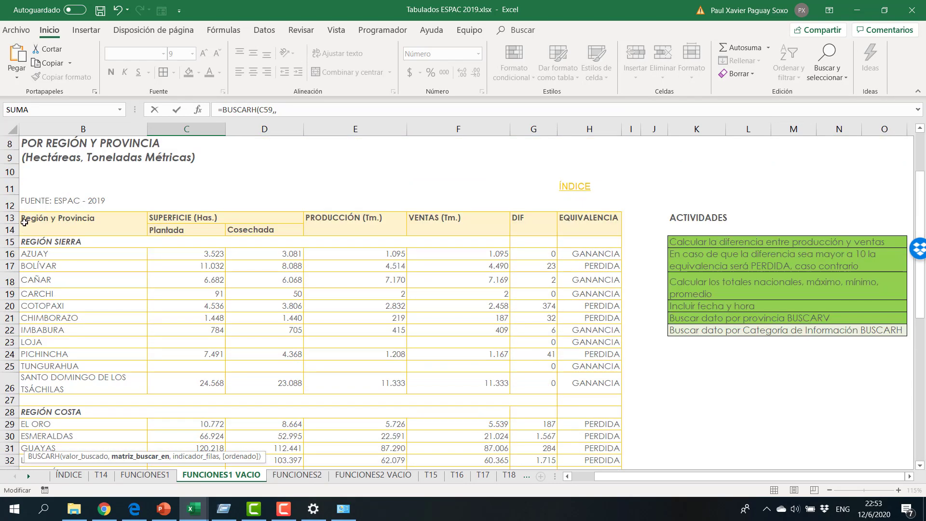
left_click_drag(139, 230, 485, 314)
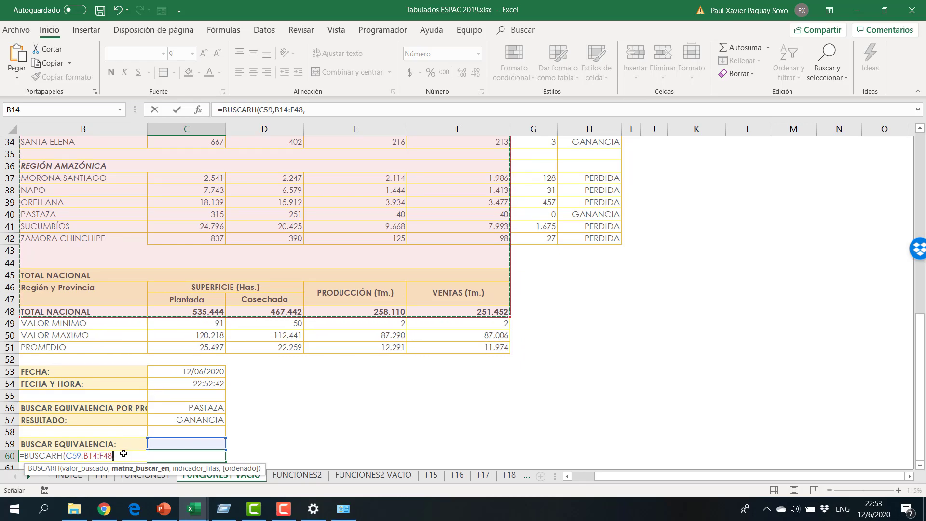
scroll(124, 453, "down", 1)
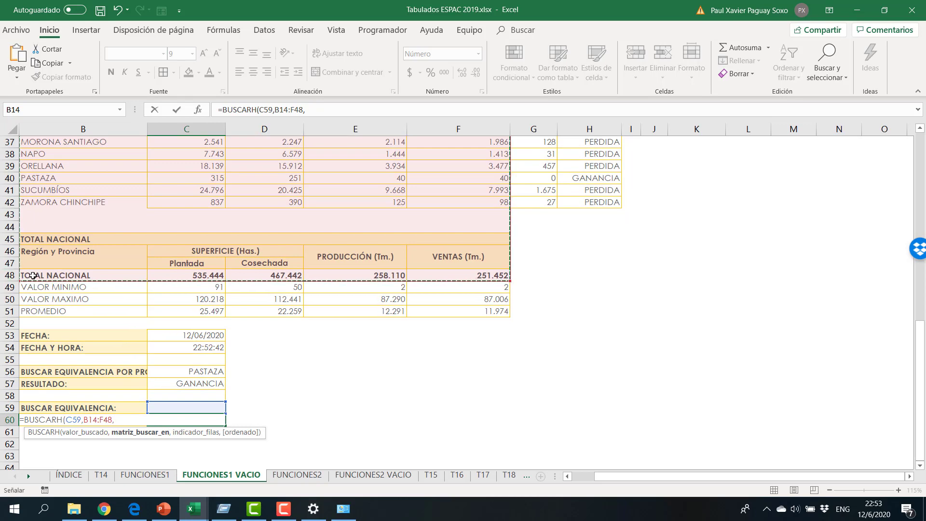
Count the rows of the table range and set the BUSCARH row index to 34.
scroll(77, 276, "up", 5)
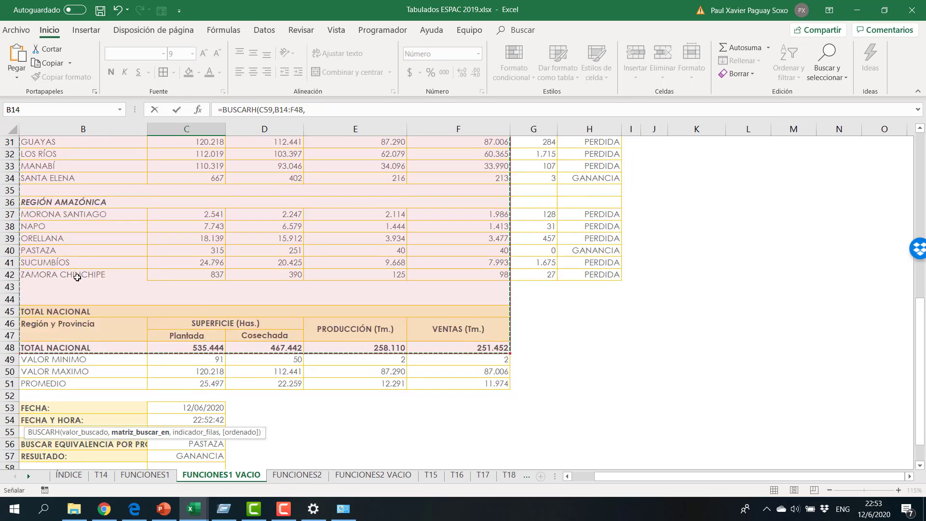
scroll(224, 355, "down", 2)
scroll(199, 388, "up", 6)
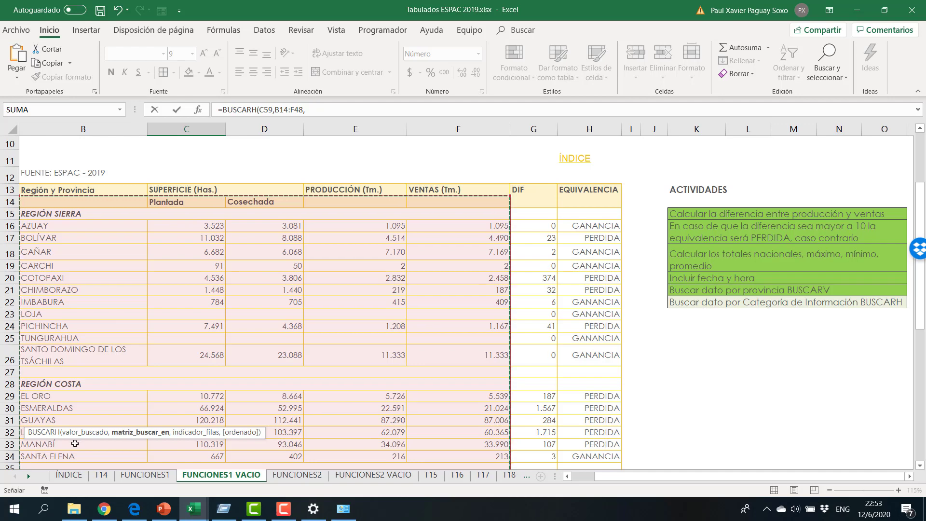
scroll(75, 445, "down", 3)
scroll(74, 445, "down", 2)
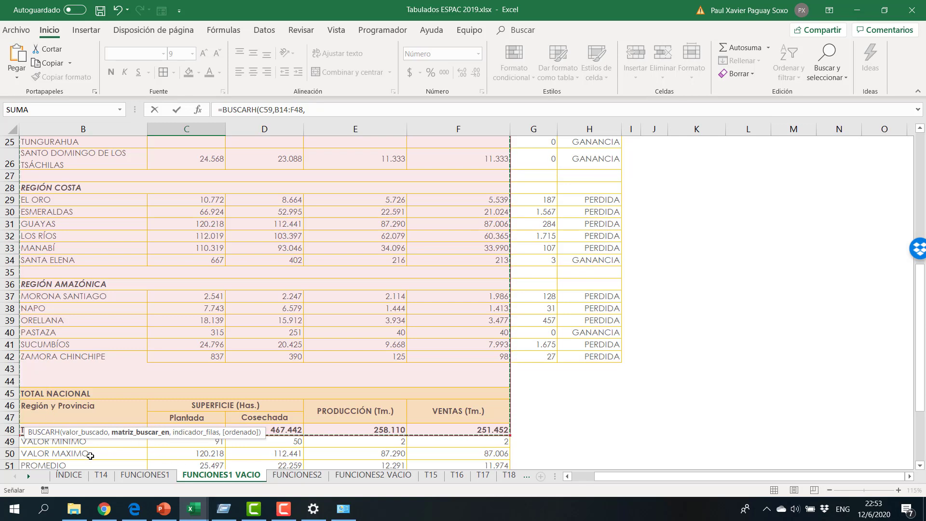
scroll(267, 410, "down", 2)
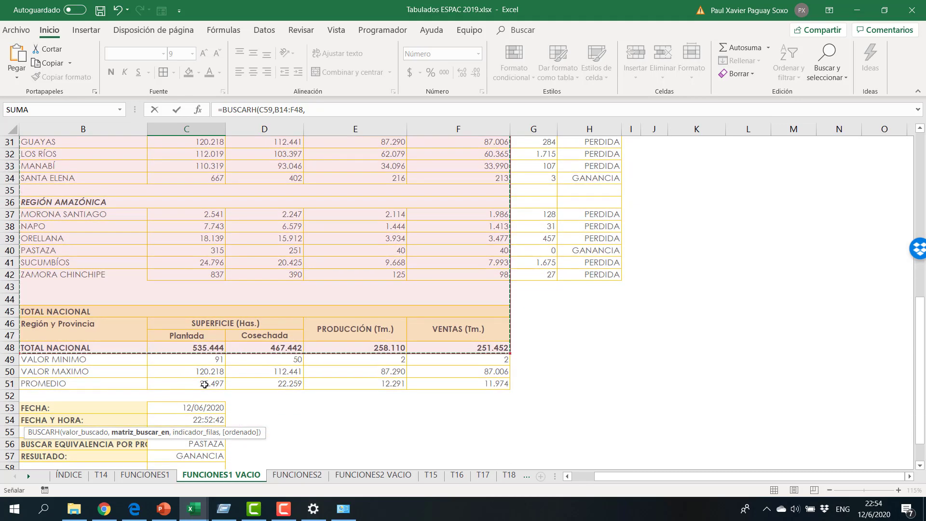
left_click(323, 108)
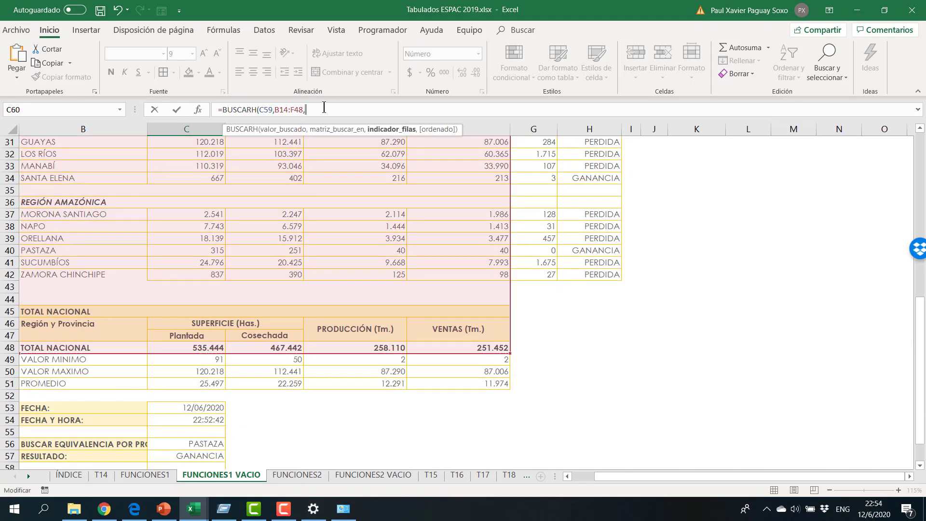
scroll(277, 357, "down", 3)
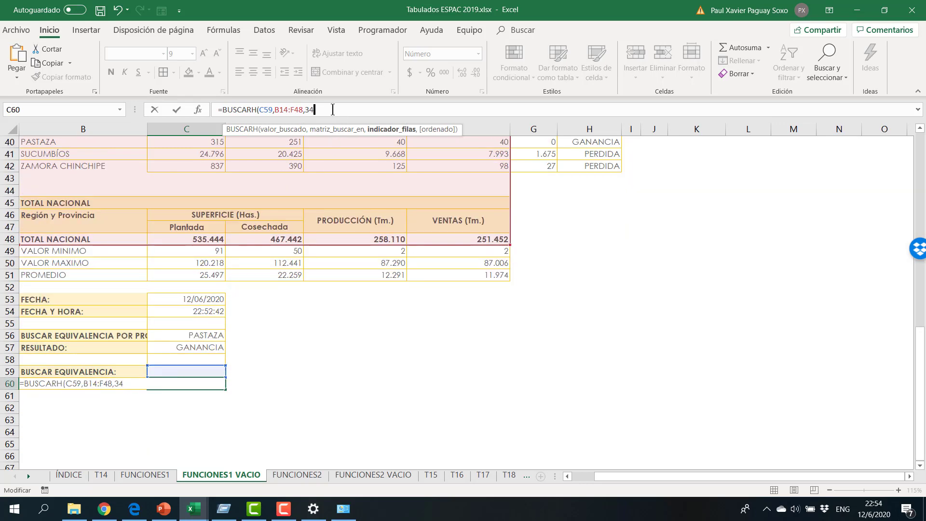
Try to add FALSO (exact match) as the last BUSCARH argument and commit the formula in C60.
type(",")
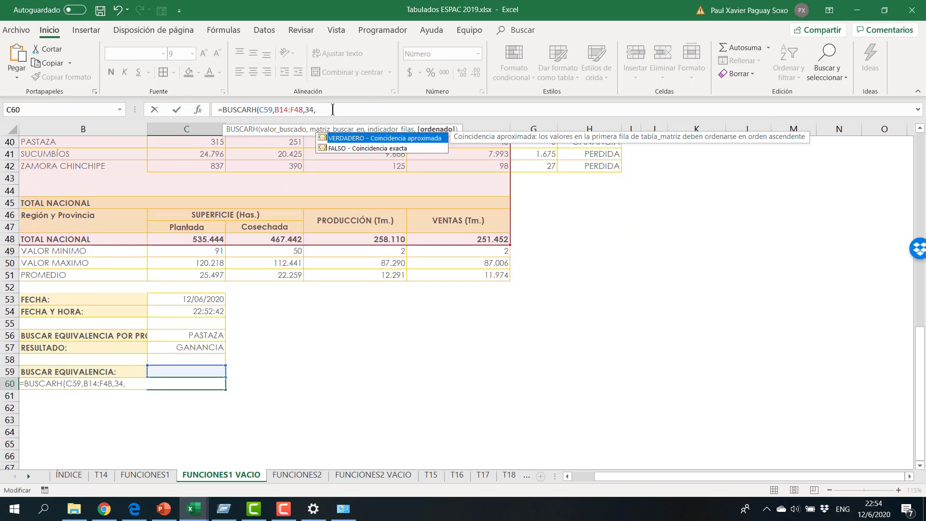
key("Down")
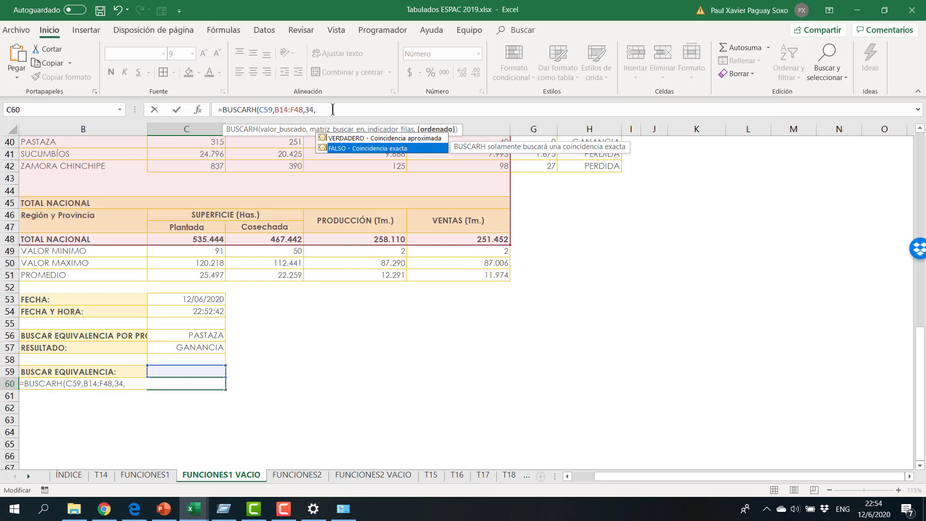
key("Tab")
key("Return")
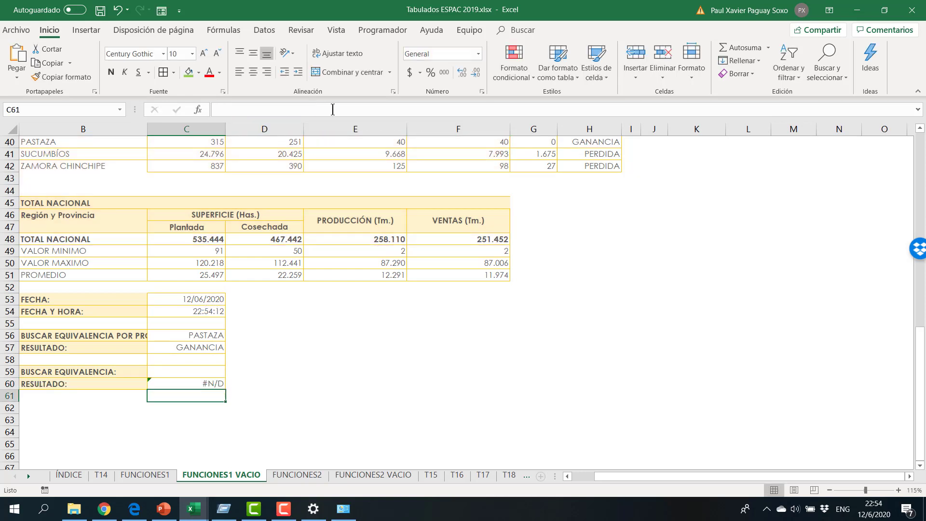
Edit the C60 formula so its last argument reads FALSO, giving =BUSCARH(C59,B14:F48,34,FALSO).
left_click(169, 382)
left_click(315, 110)
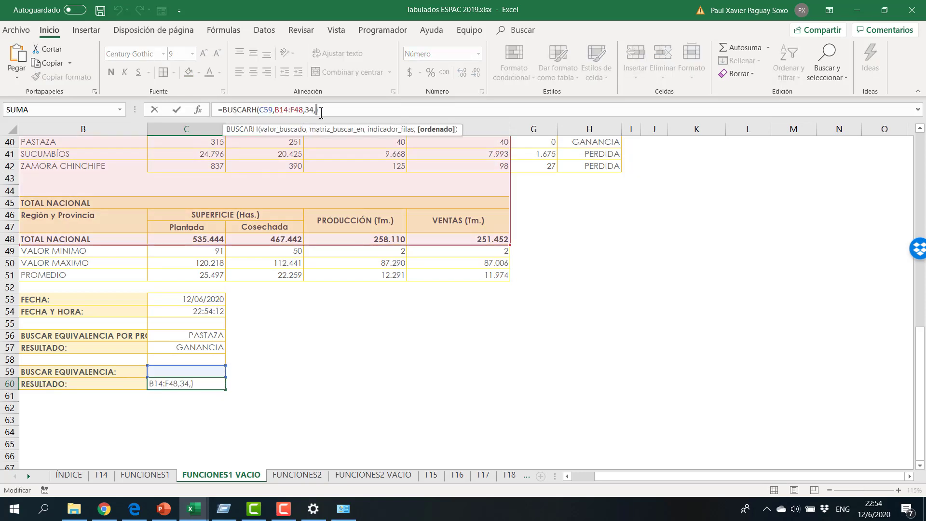
type("F")
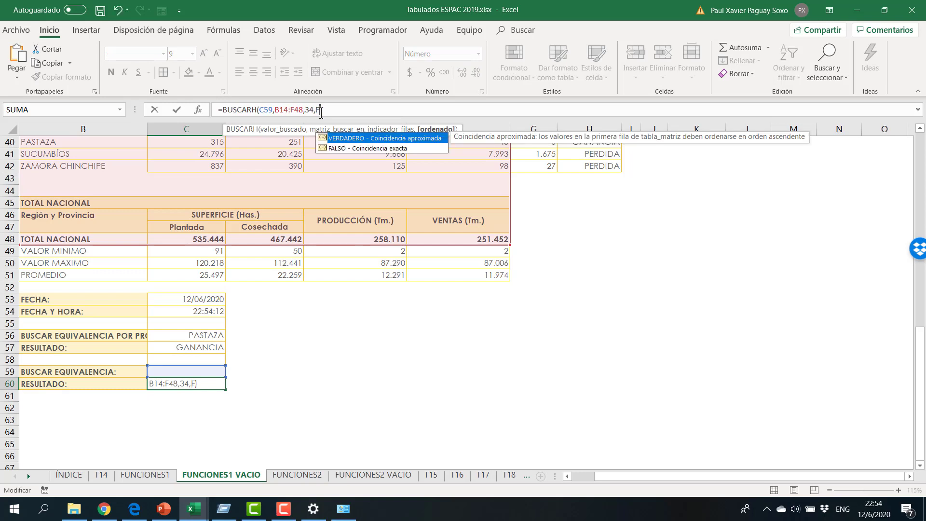
type("A")
key("Tab")
type(")")
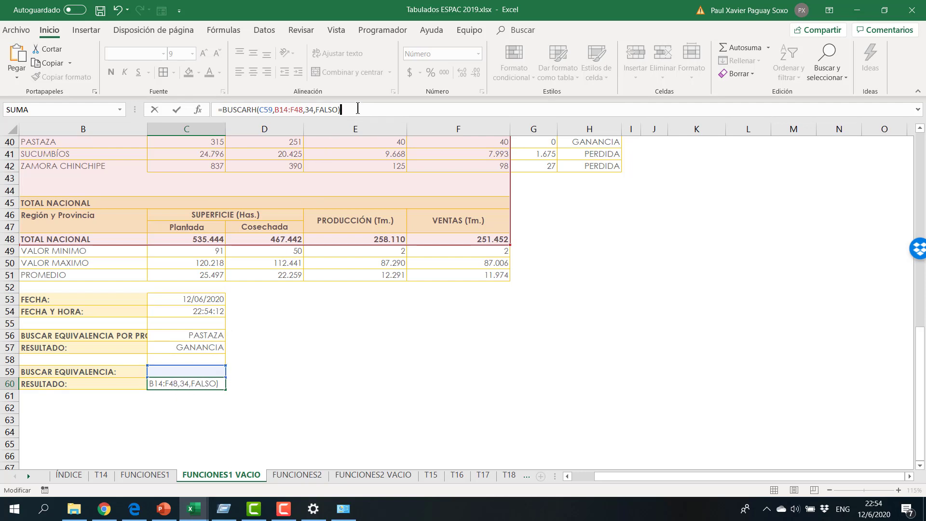
key("Return")
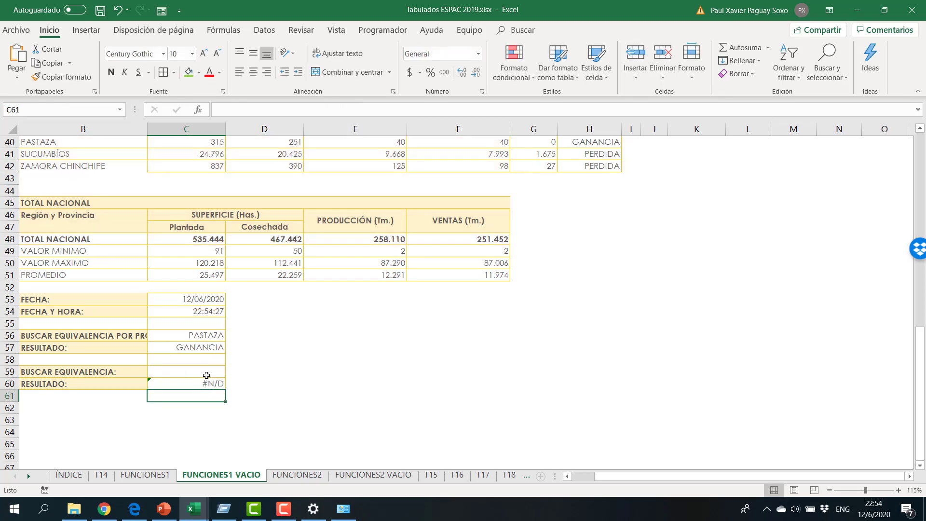
Check the category headers of the table and enter Plantada as the lookup value in C59.
scroll(248, 355, "up", 9)
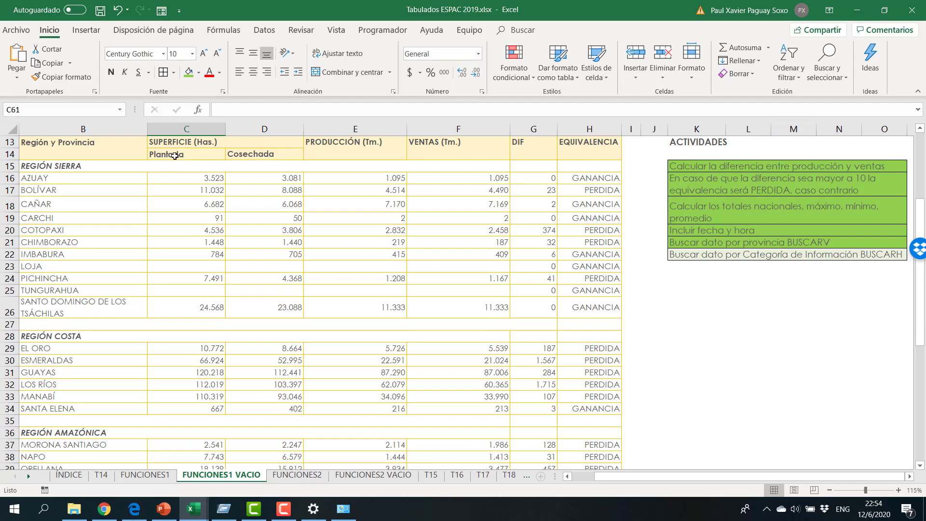
scroll(264, 398, "down", 3)
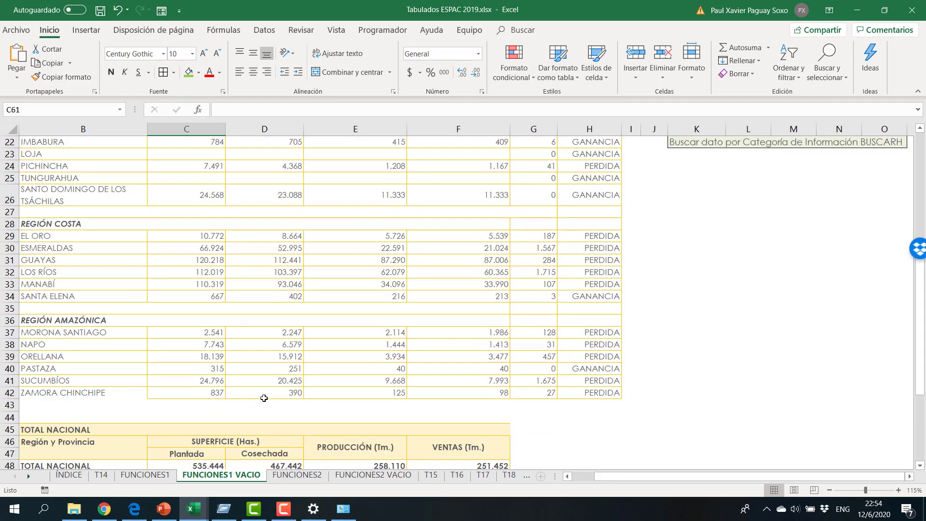
scroll(263, 398, "down", 4)
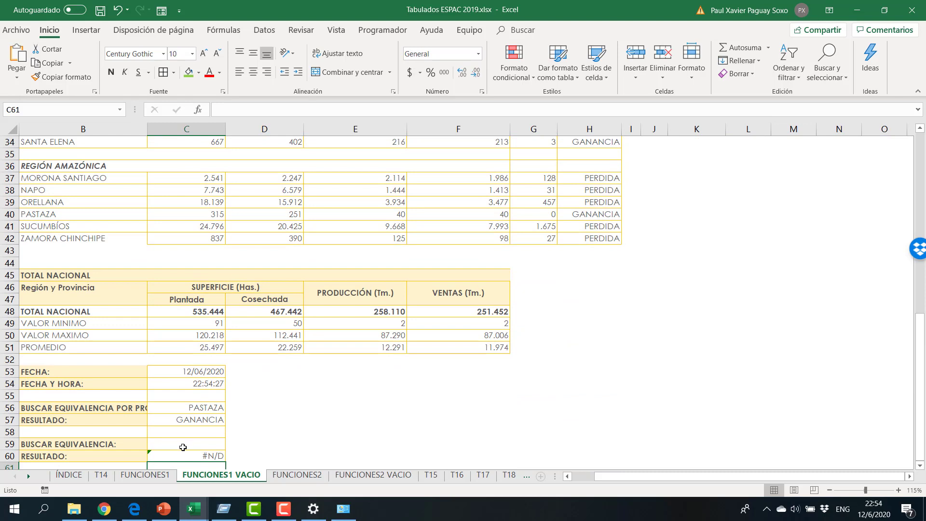
left_click(183, 446)
key("BackSpace")
type("Plantada")
key("Return")
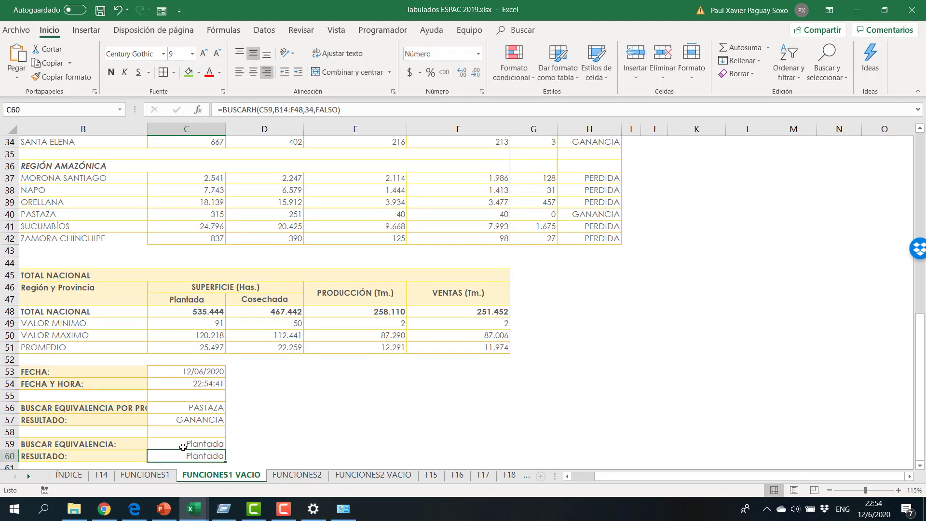
Correct the row index of the BUSCARH formula in C60 to 35, giving =BUSCARH(C59,B14:F48,35,FALSO).
scroll(231, 453, "down", 1)
left_click(200, 408)
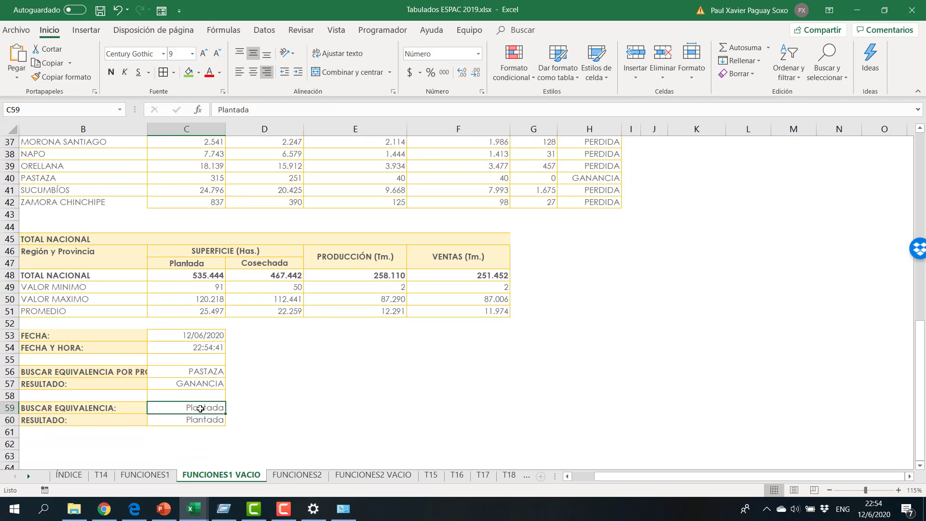
left_click(206, 421)
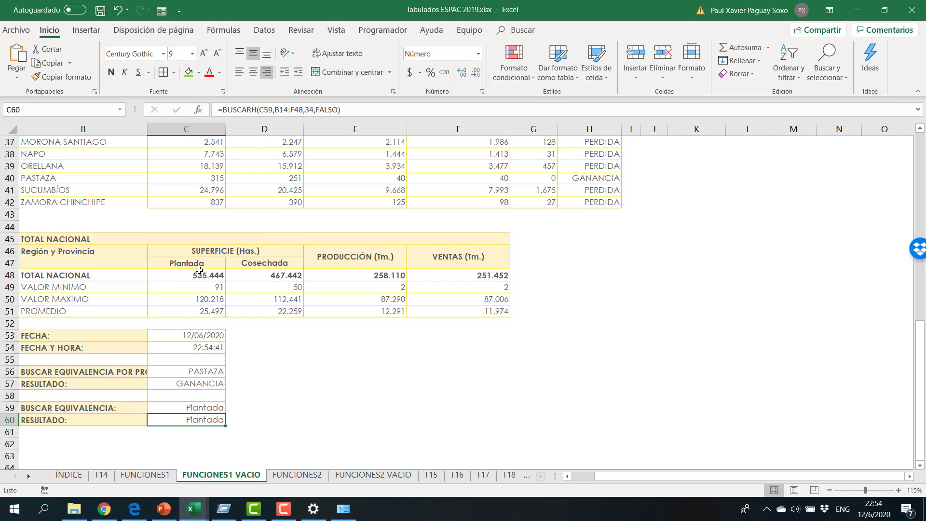
left_click(314, 110)
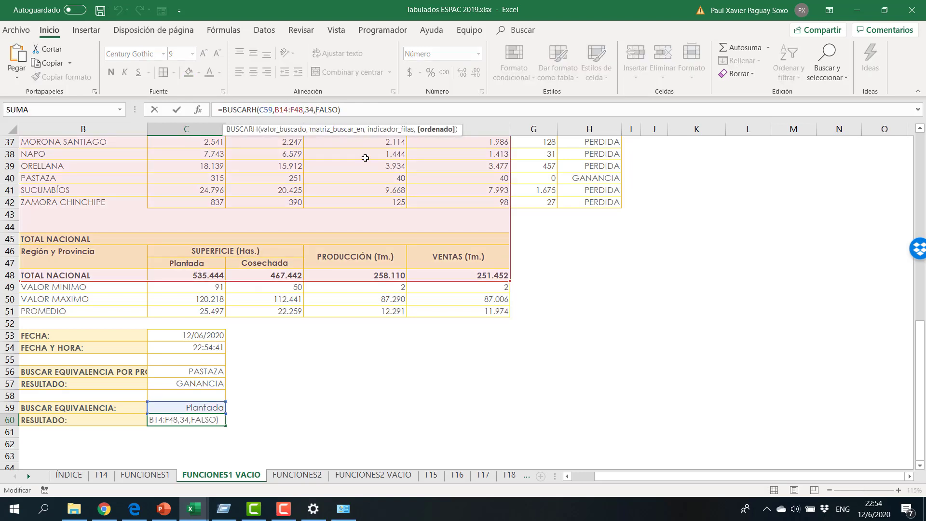
key("Left")
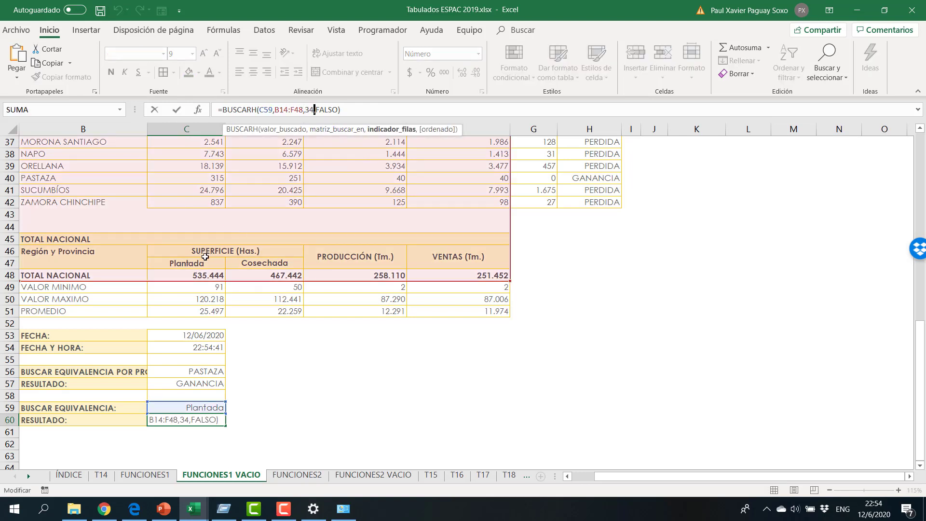
key("Delete")
key("Return")
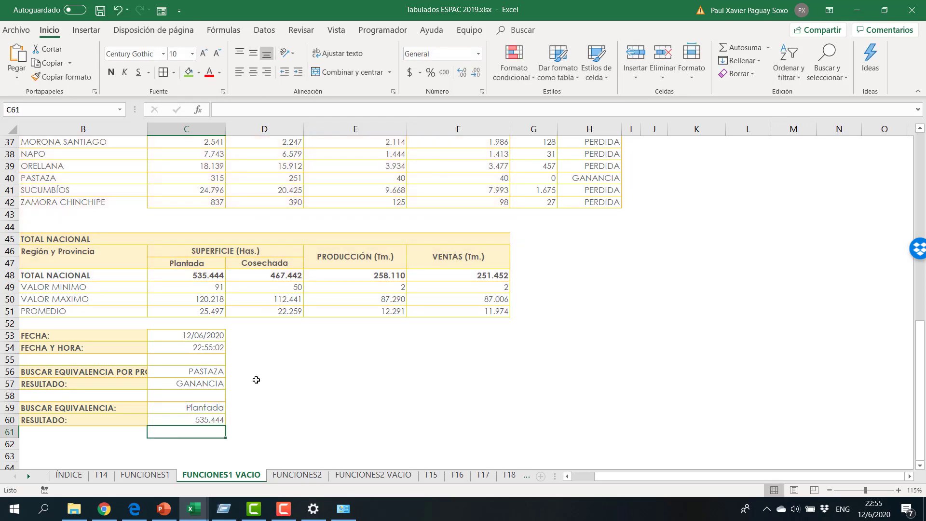
Change the lookup category in C59 to Cosechada to test the BUSCARH formula.
left_click(206, 419)
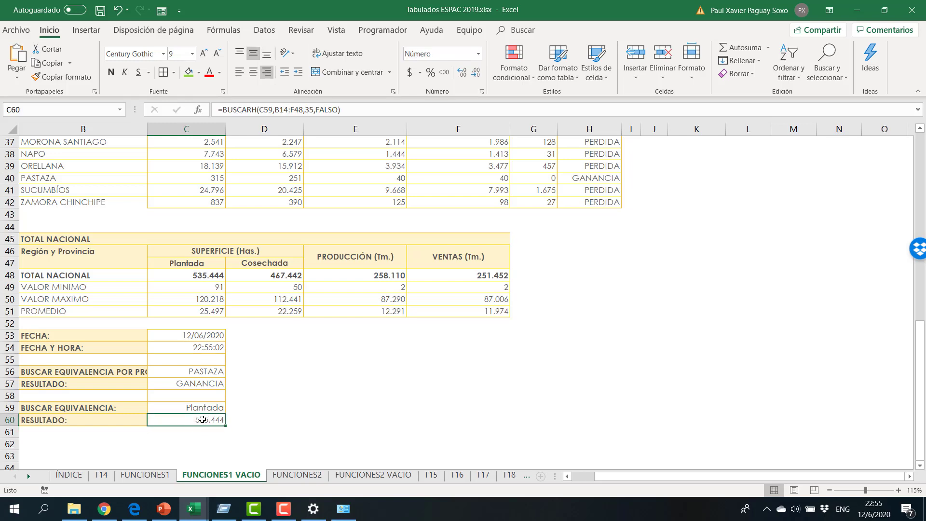
left_click(202, 408)
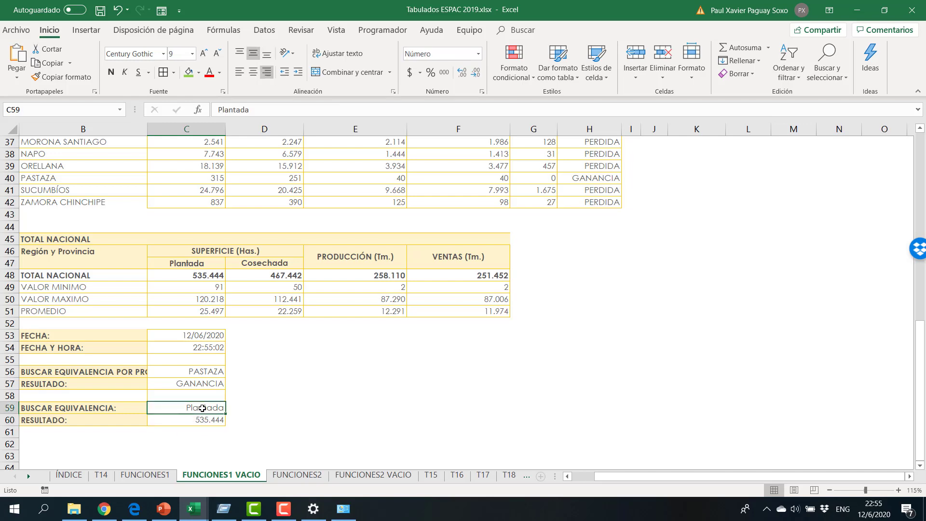
type("Cose")
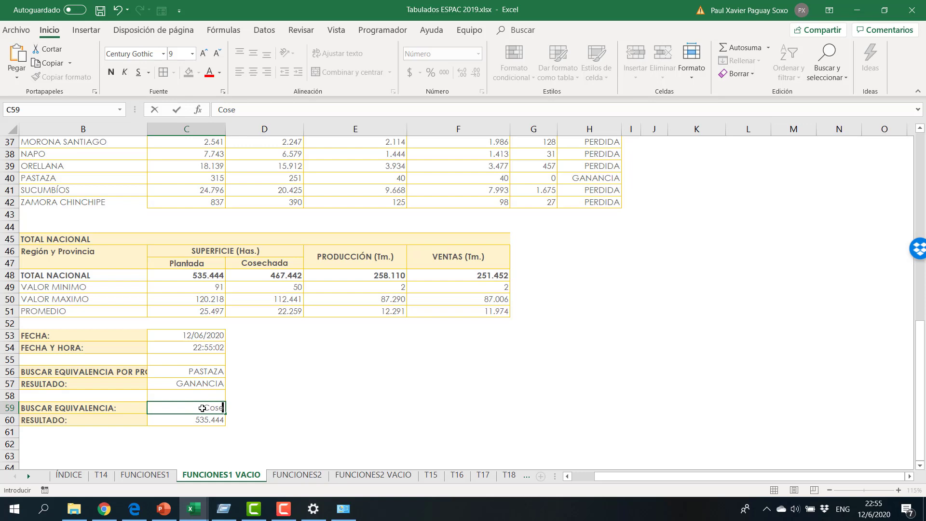
type("chada")
key("Return")
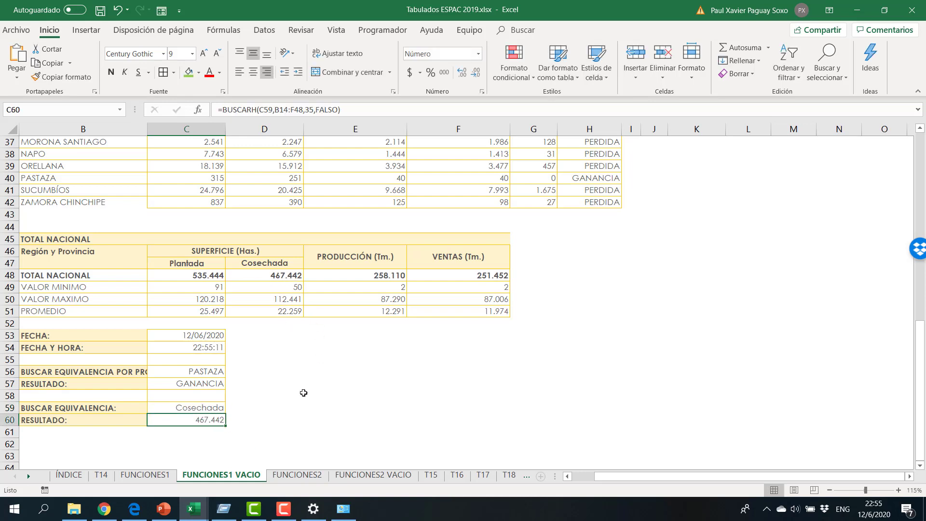
Fill the activity cell about searching by information category with BUSCARH (K22) in green to mark it as done.
scroll(293, 406, "up", 2)
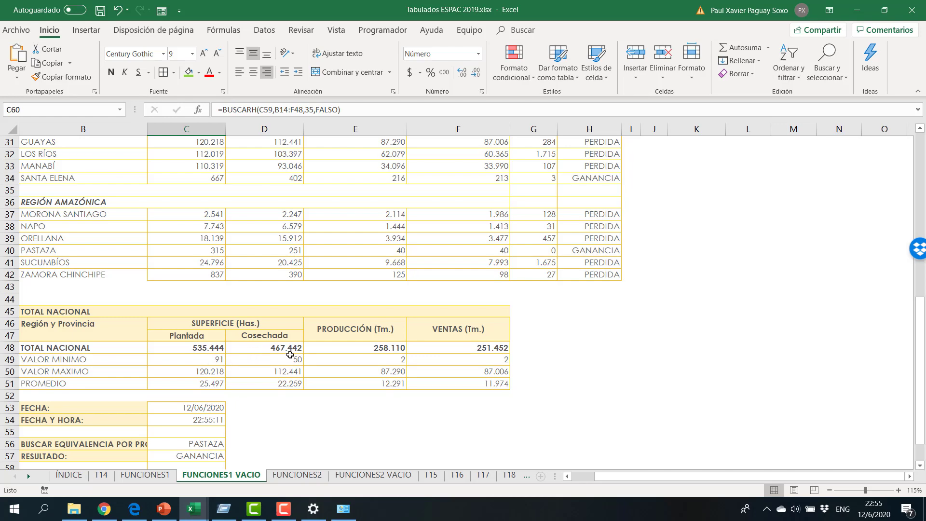
scroll(263, 362, "down", 1)
scroll(263, 362, "up", 8)
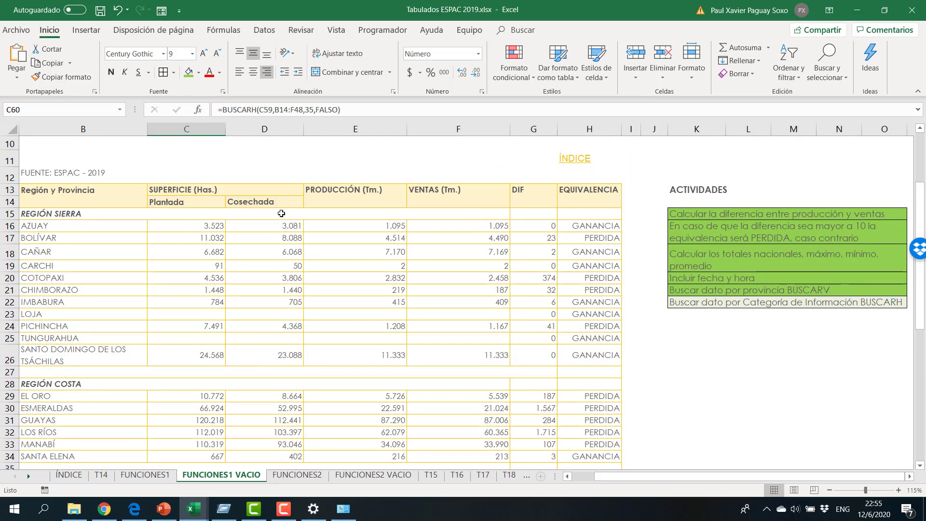
scroll(303, 316, "down", 3)
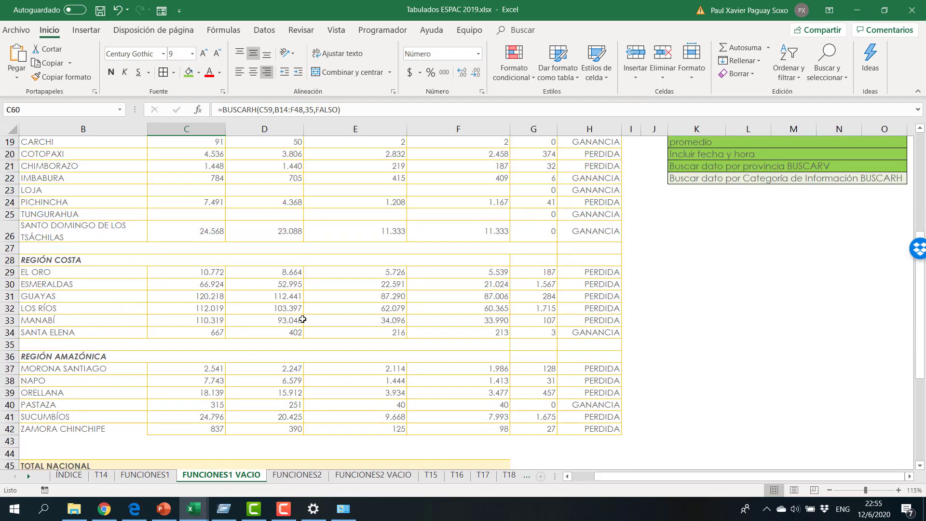
scroll(302, 320, "down", 3)
scroll(303, 319, "down", 1)
scroll(297, 322, "up", 5)
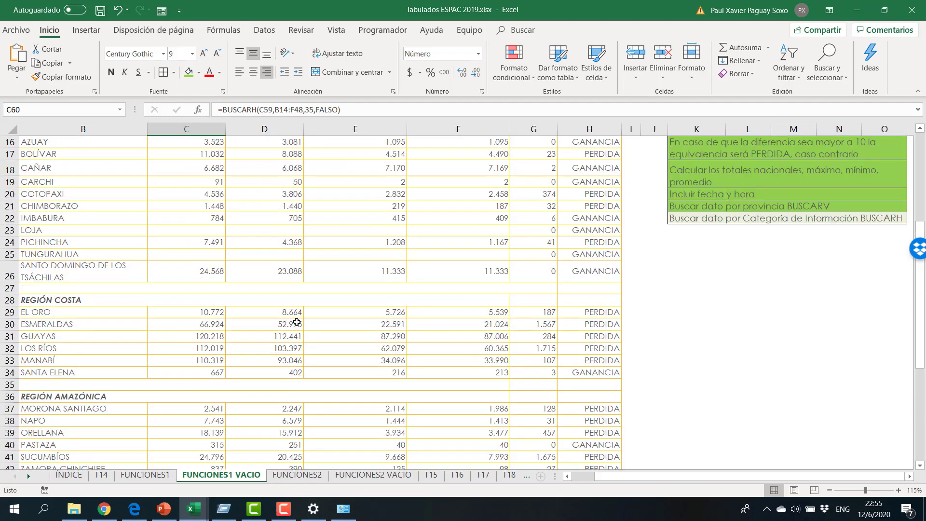
left_click(686, 220)
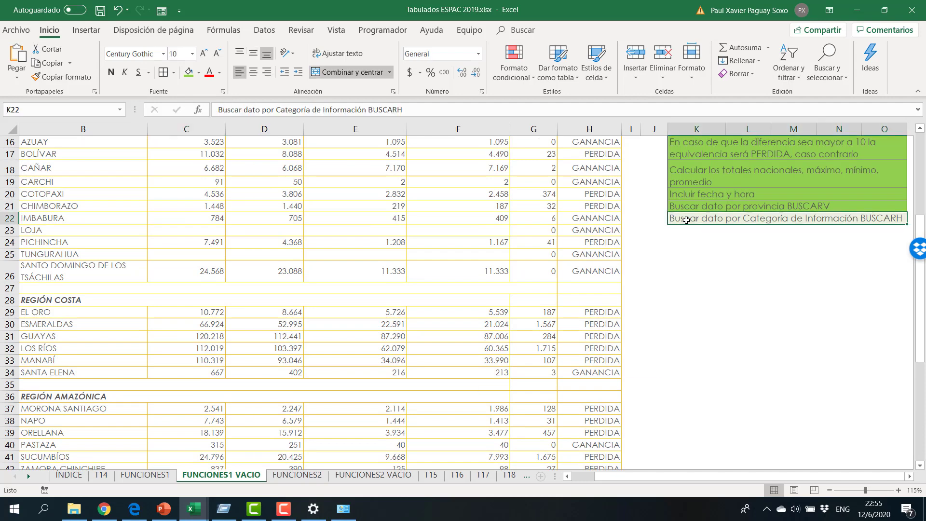
left_click(188, 72)
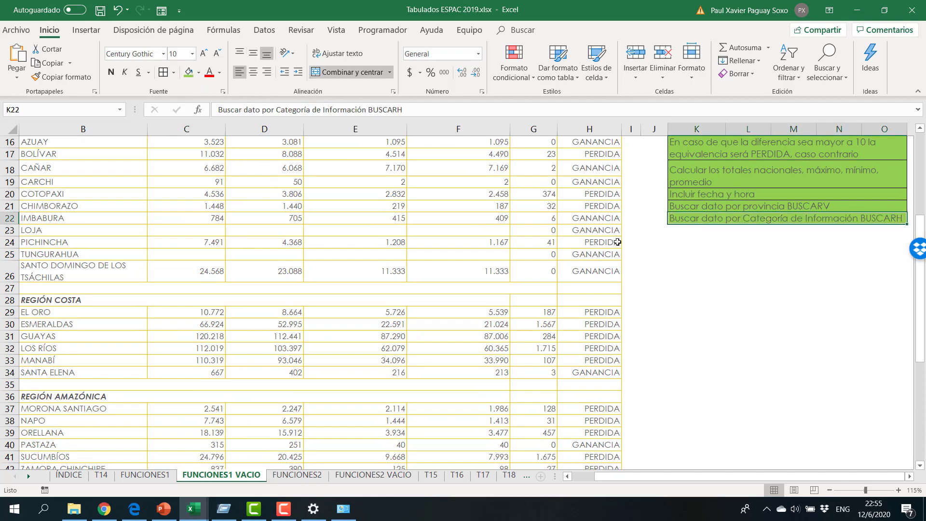
scroll(425, 289, "up", 3)
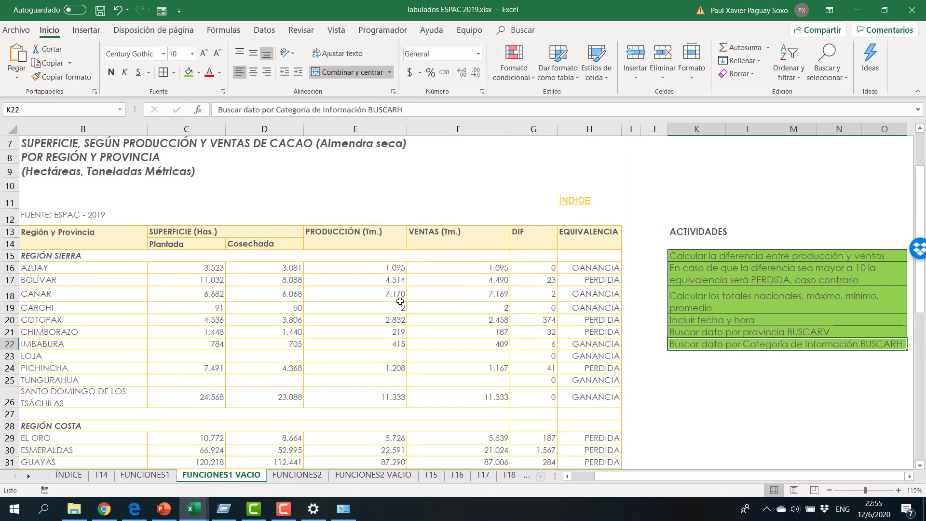
Open the FUNCIONES2 VACIO sheet and examine its activities, the Solo and Asociado rows, and the summary table.
left_click(372, 474)
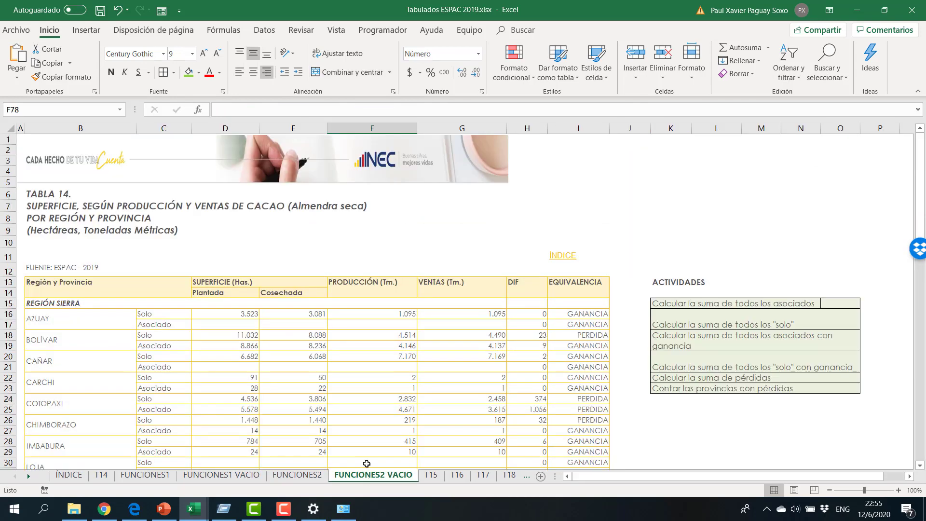
scroll(597, 229, "down", 1)
scroll(294, 261, "down", 1)
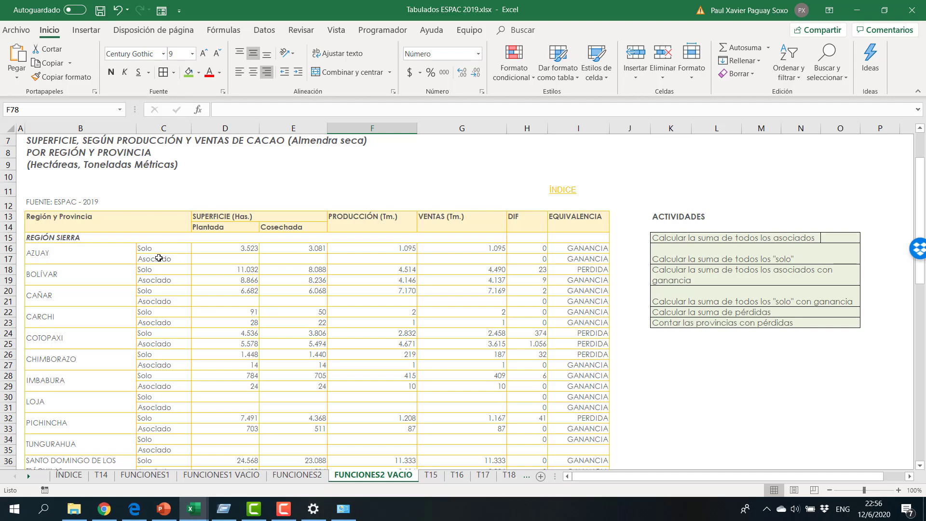
scroll(162, 250, "up", 1)
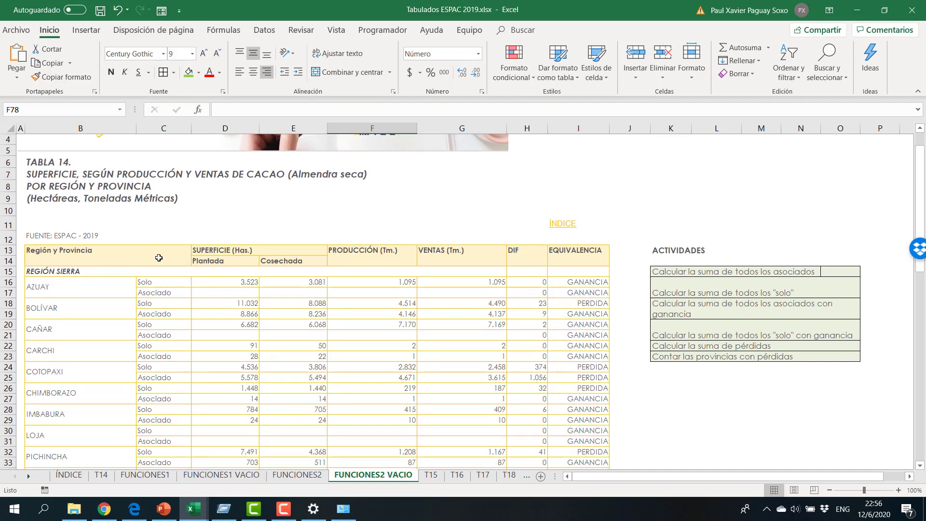
left_click(167, 292)
scroll(169, 284, "down", 2)
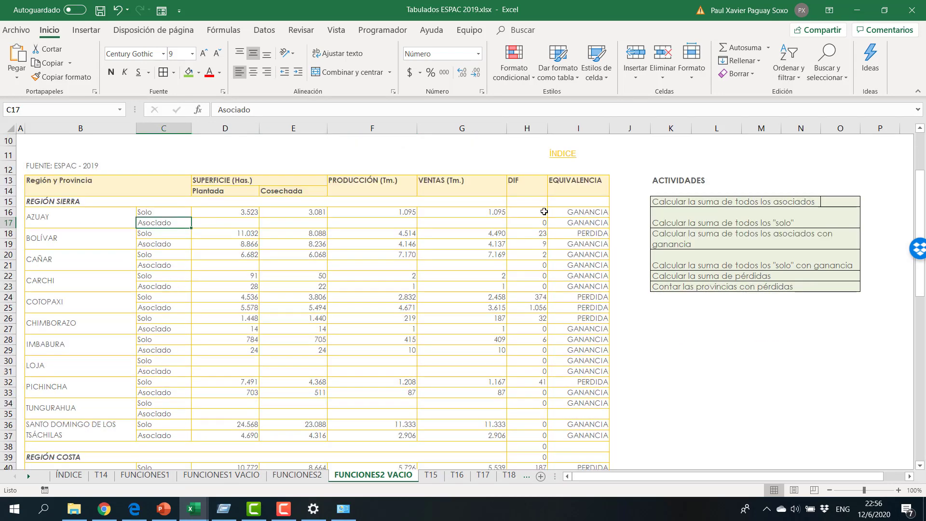
scroll(597, 260, "down", 3)
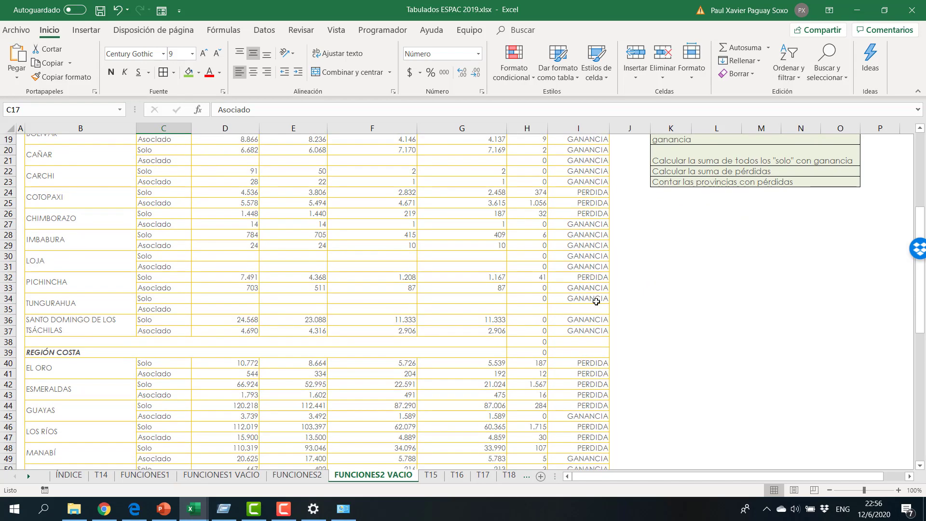
scroll(597, 299, "down", 11)
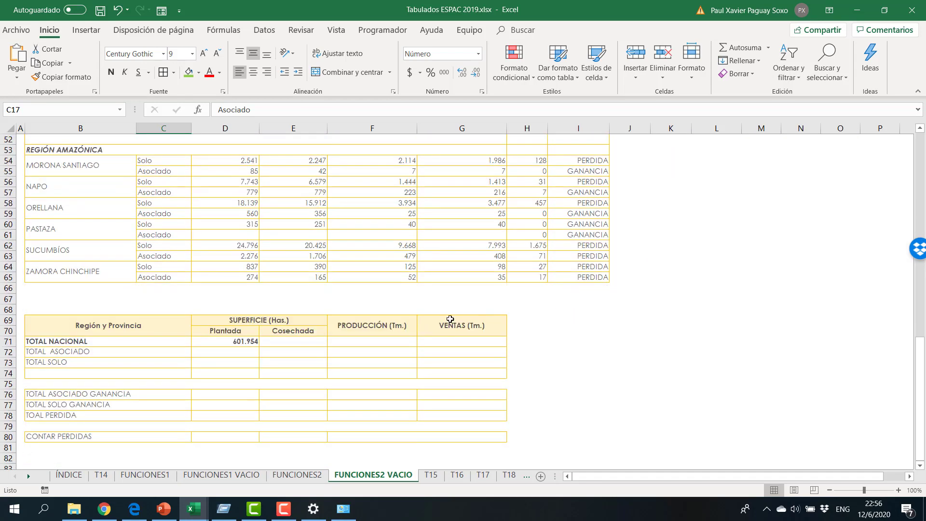
Copy the TOTAL NACIONAL sum formula from D71 across to G71.
left_click(231, 344)
left_click_drag(259, 347, 480, 347)
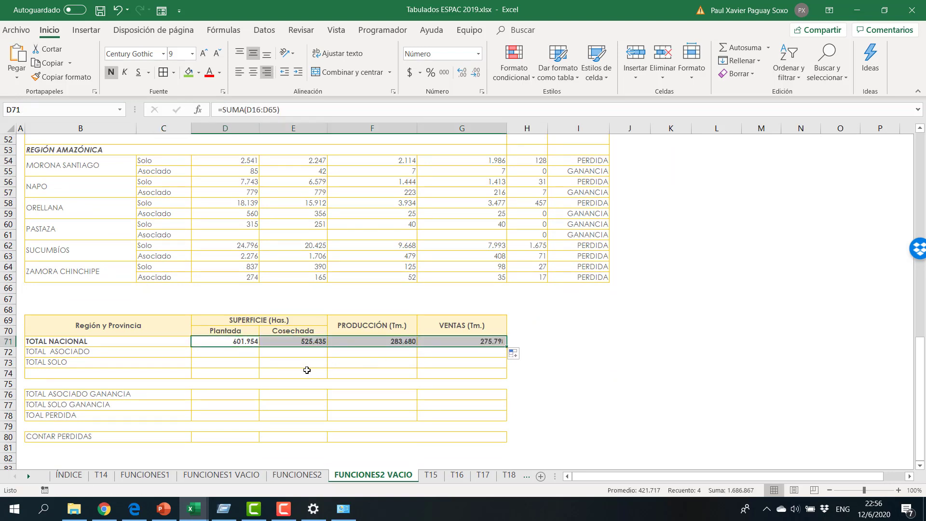
left_click(234, 343)
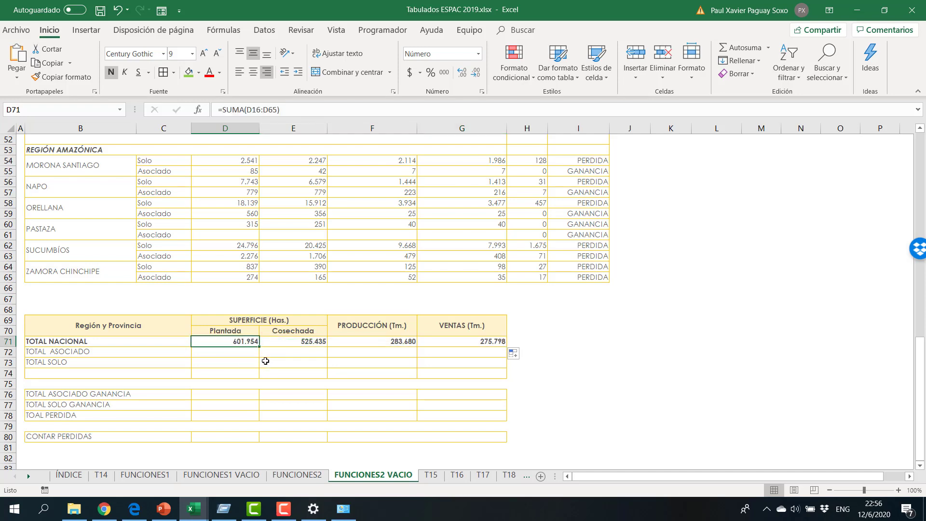
Compare the activity of summing all asociados with the TOTAL ASOCIADO row and the Plantada values of the provinces.
scroll(823, 205, "up", 10)
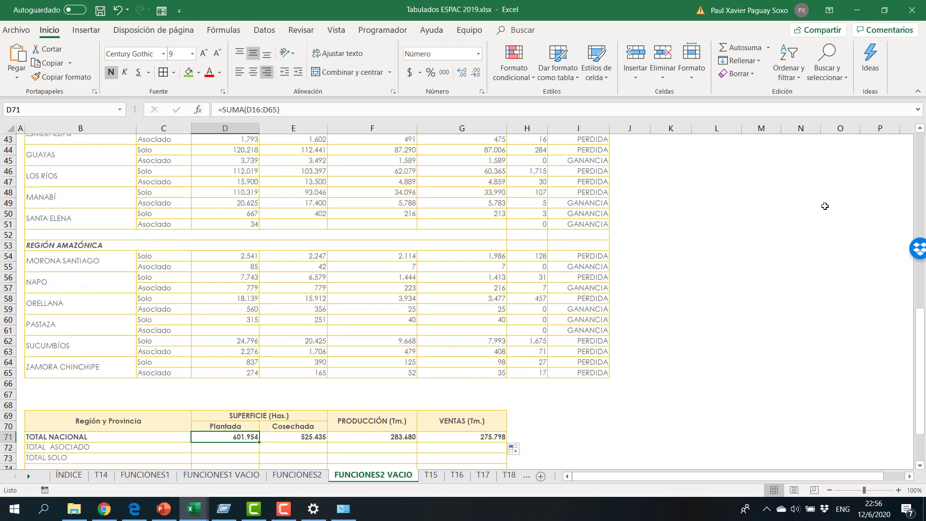
scroll(822, 206, "up", 3)
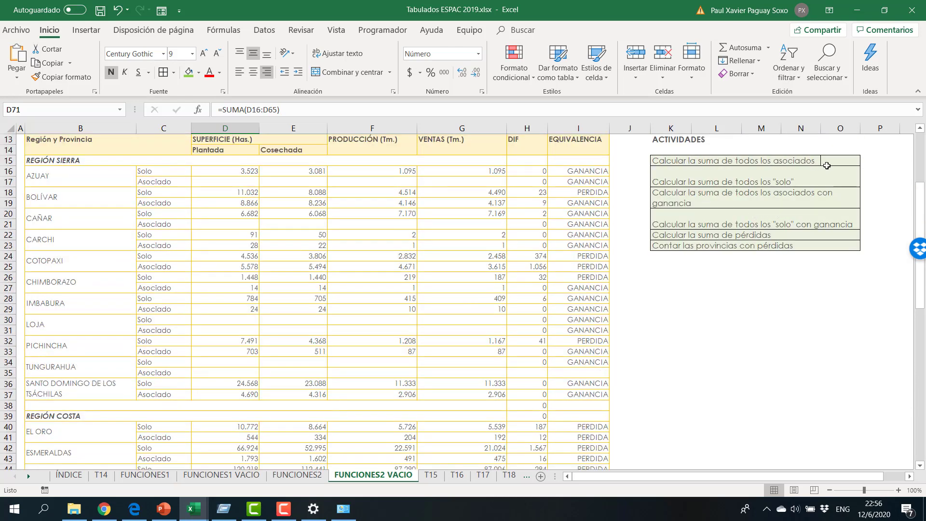
scroll(212, 390, "down", 6)
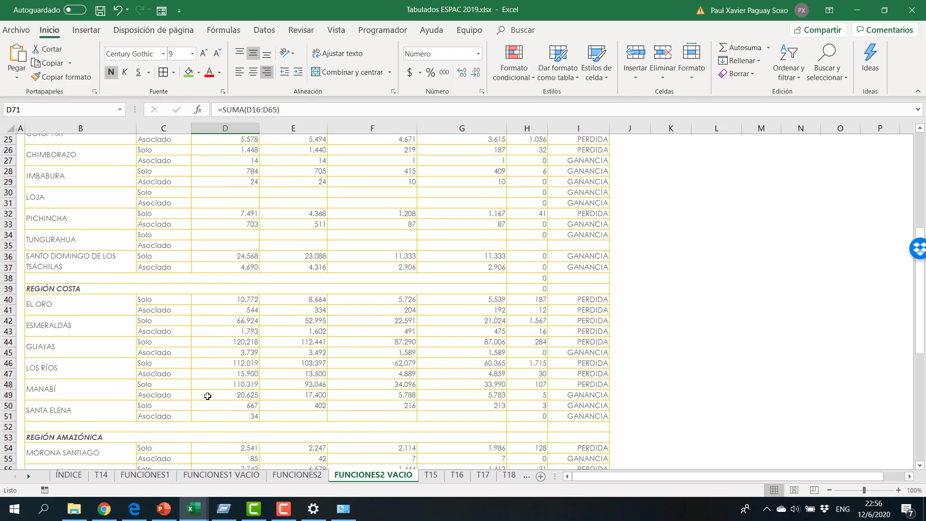
scroll(121, 409, "down", 5)
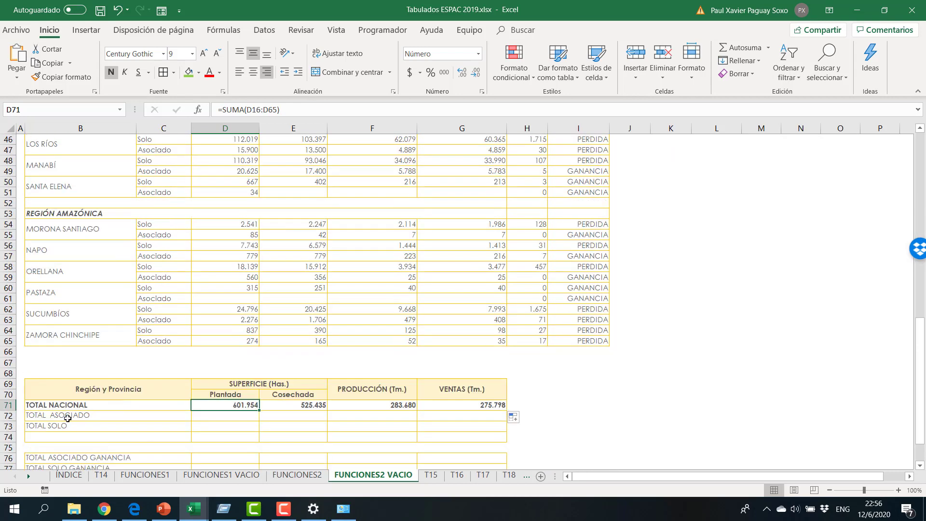
left_click(99, 417)
left_click(233, 340)
left_click(236, 321)
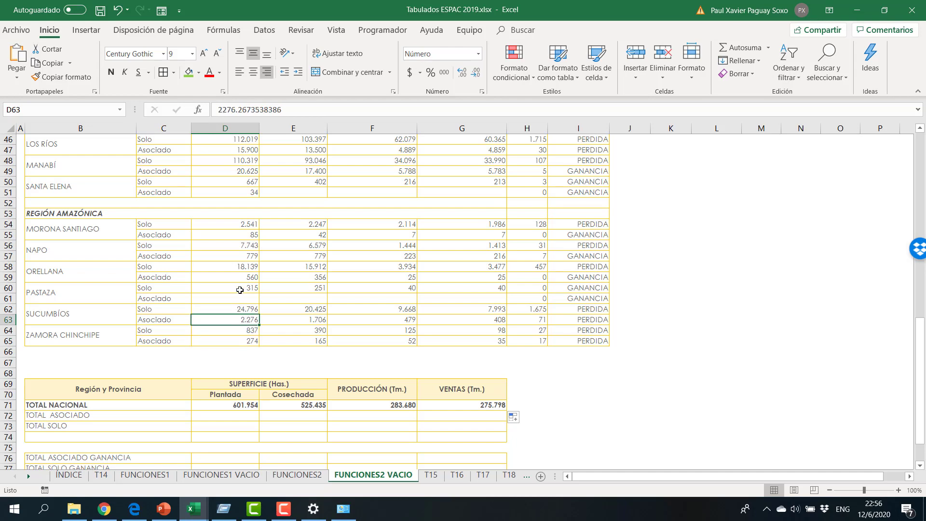
left_click(240, 288)
left_click(245, 257)
scroll(229, 317, "down", 1)
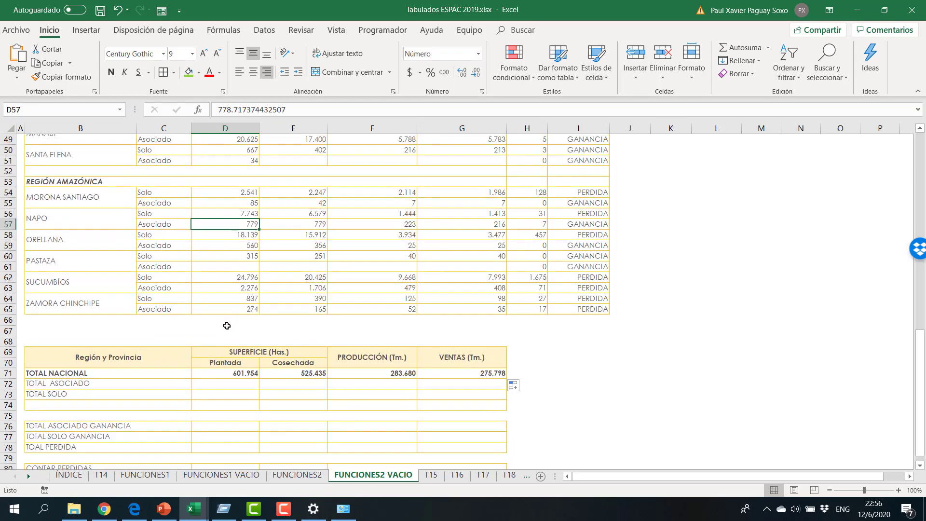
left_click(215, 385)
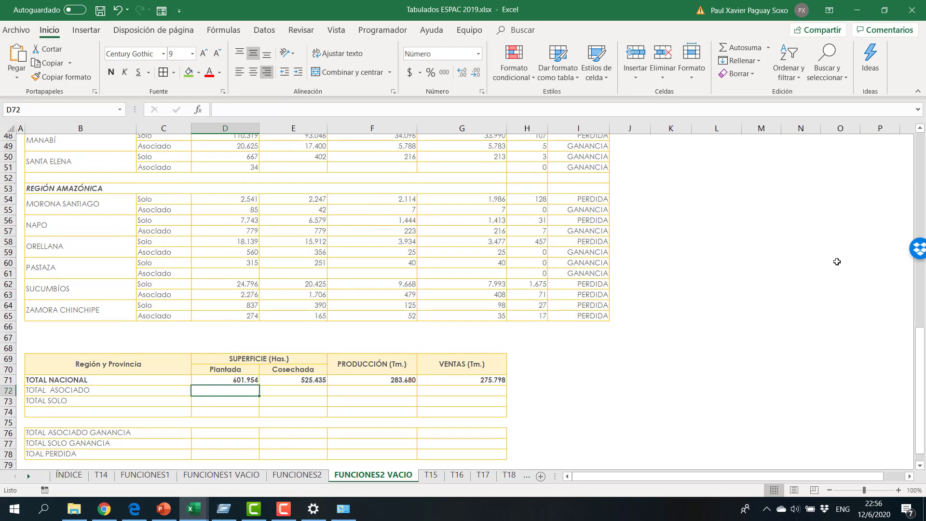
Note SUMAR.SI in O15 as the function for the activity of calculating the sum of all asociados.
scroll(831, 266, "up", 10)
scroll(855, 210, "up", 2)
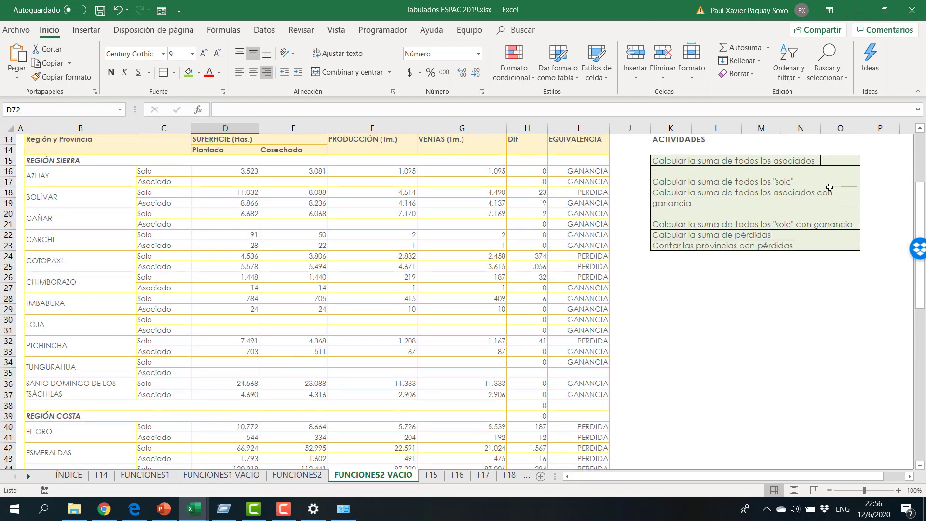
left_click(813, 179)
double_click(828, 161)
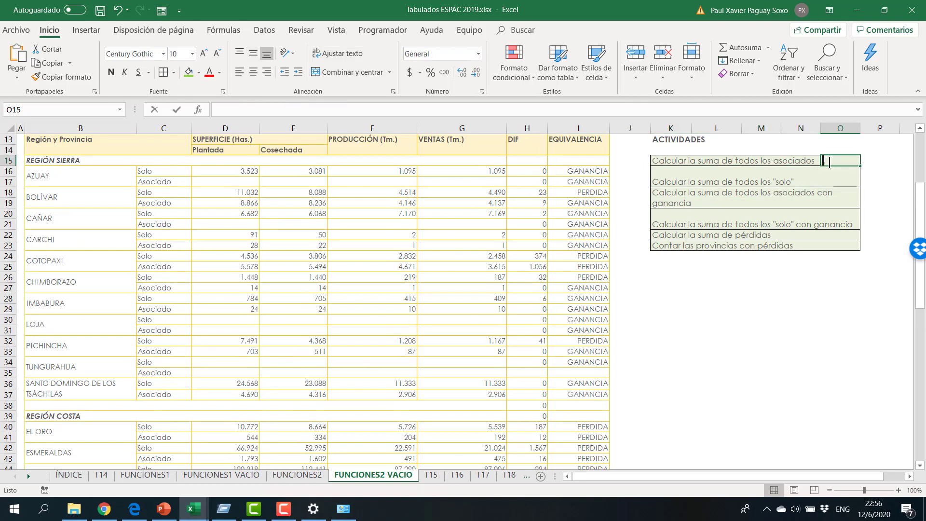
type("SU")
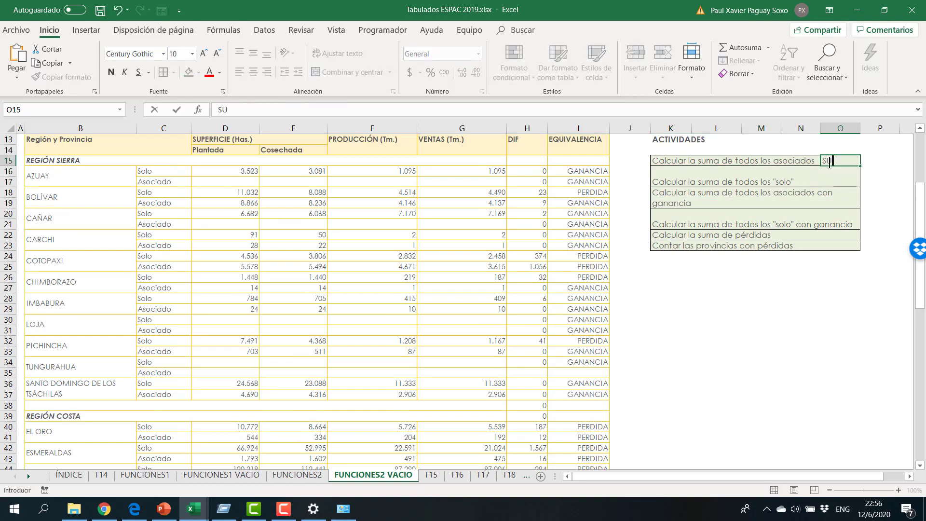
type("MAR.SI")
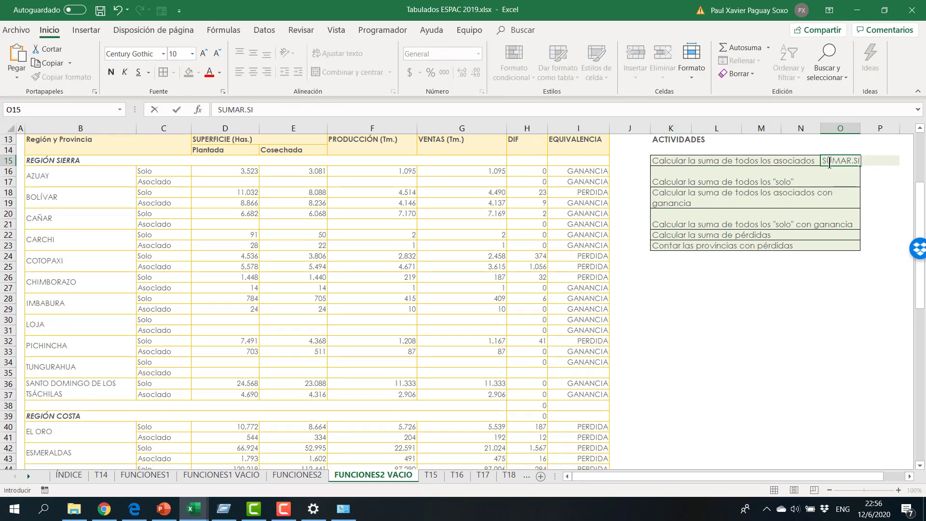
left_click(844, 266)
Start a SUMAR.SI formula in D72 for the planted TOTAL ASOCIADO, using C16:C65 as the criteria range.
scroll(125, 384, "down", 14)
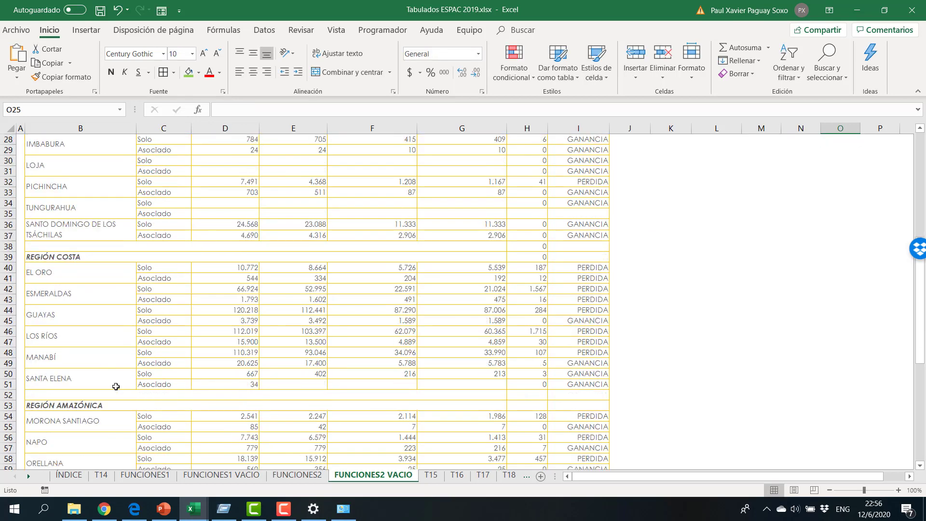
scroll(158, 391, "down", 2)
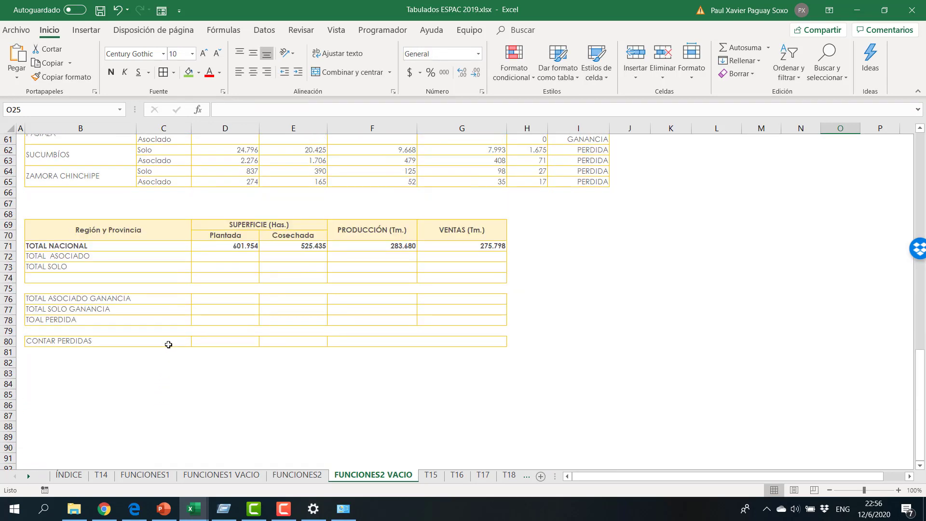
left_click(208, 256)
type(")")
type("=")
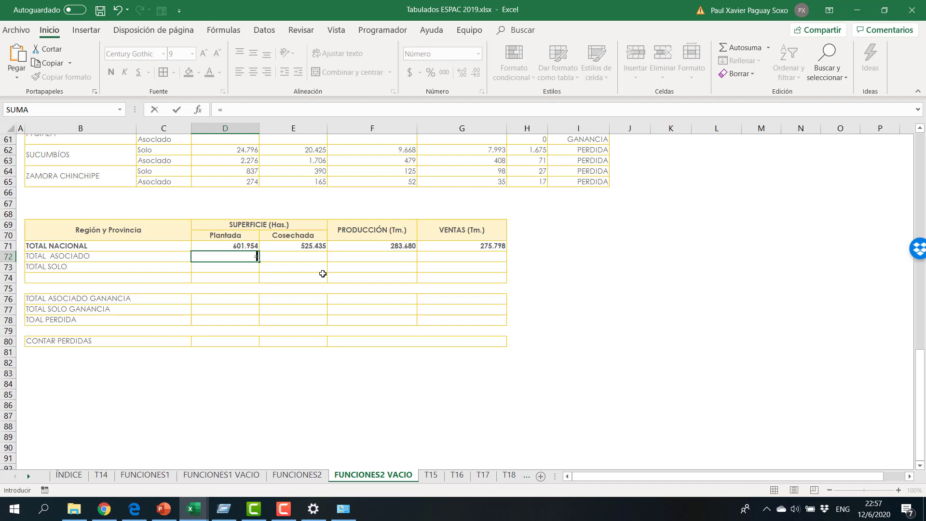
type("S")
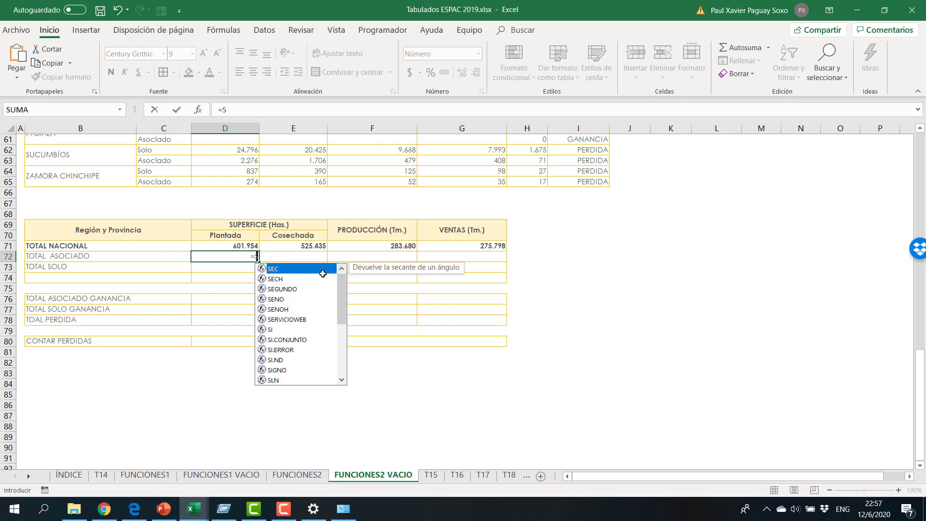
type("UMAR.SI(")
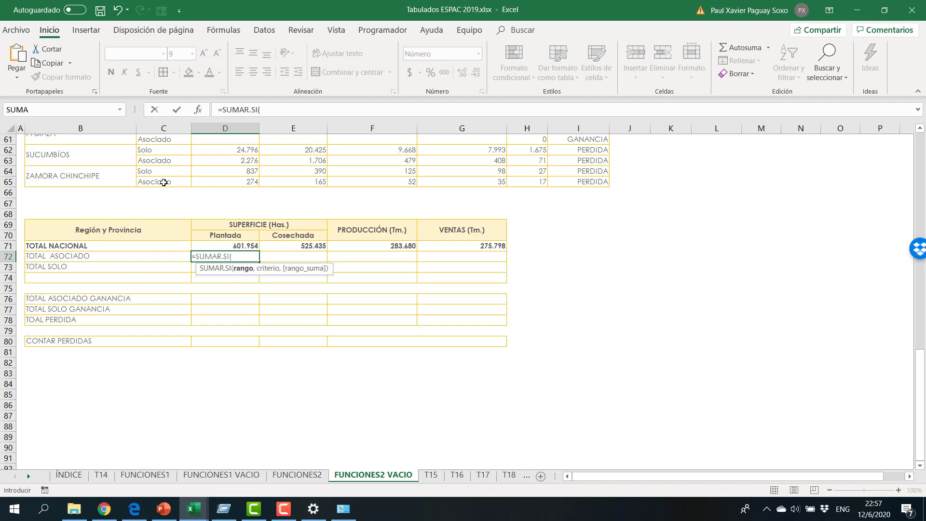
left_click_drag(161, 184, 160, 316)
scroll(256, 372, "down", 6)
scroll(256, 400, "down", 4)
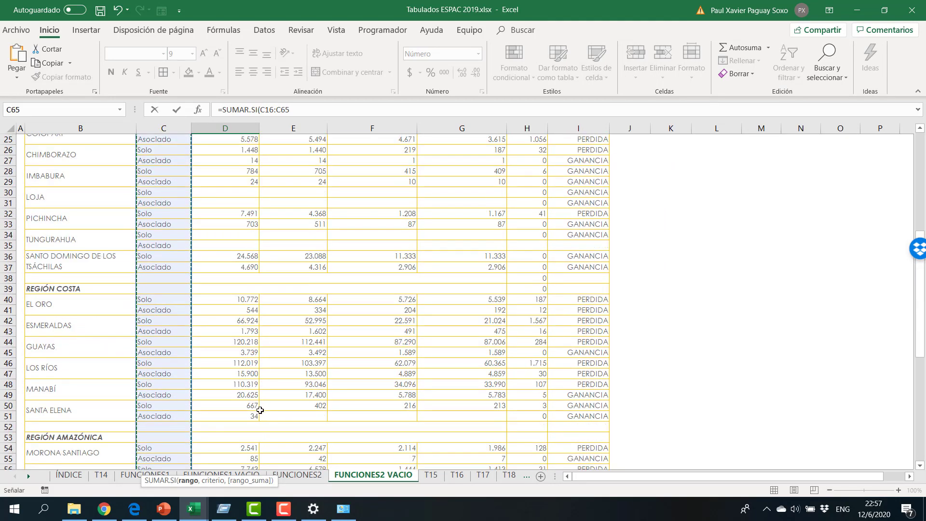
Add "Asociado" as the criterion of the SUMAR.SI formula in D72.
left_click(298, 109)
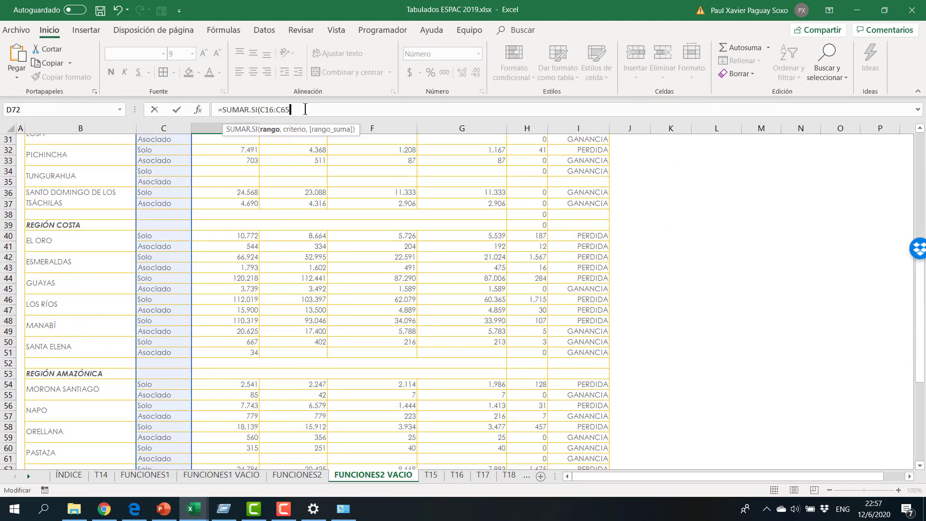
type(",")
type("@@")
key("BackSpace")
key("BackSpace")
type("Asociado\",")
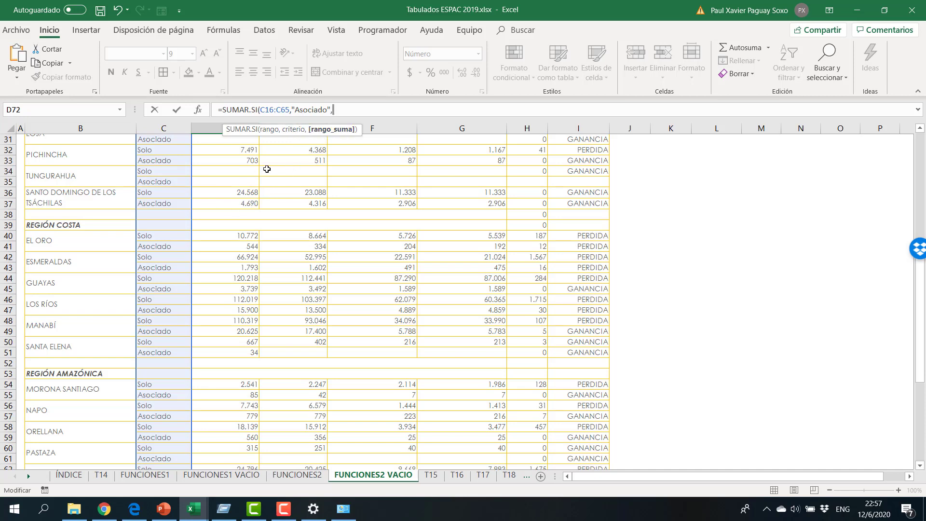
Complete the D72 formula with D16:D65 as the sum range.
scroll(246, 214, "up", 7)
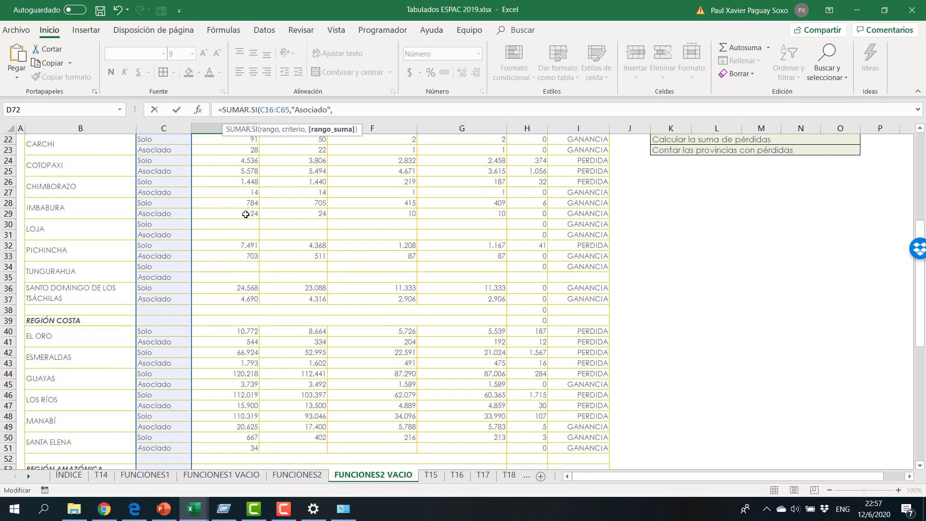
left_click_drag(240, 212, 225, 405)
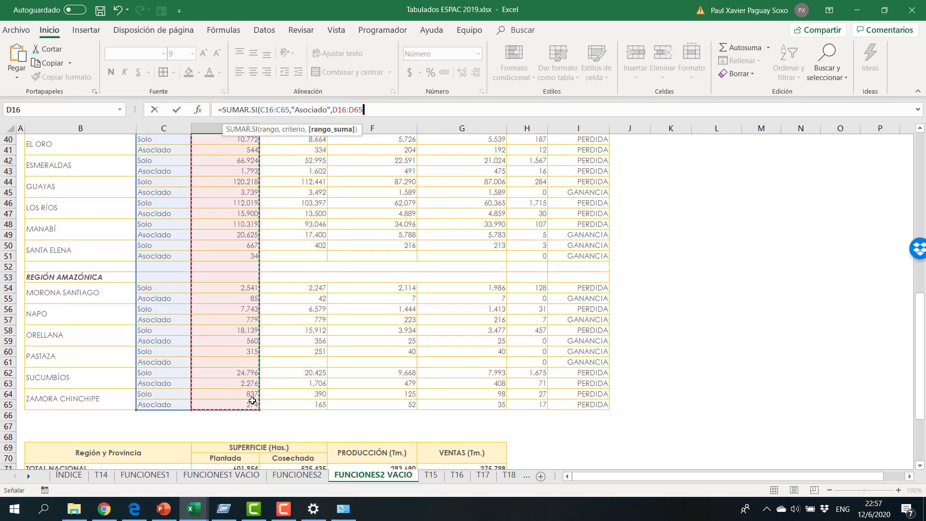
type("))")
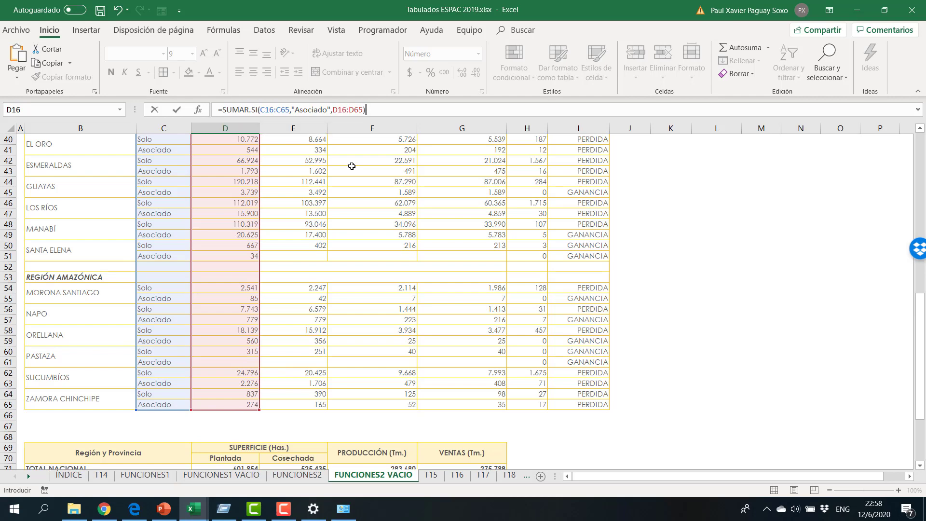
key("Return")
Check the TOTAL ASOCIADO result in D72 against the Asociado rows of the Plantada column in REGIÓN AMAZÓNICA.
left_click(243, 448)
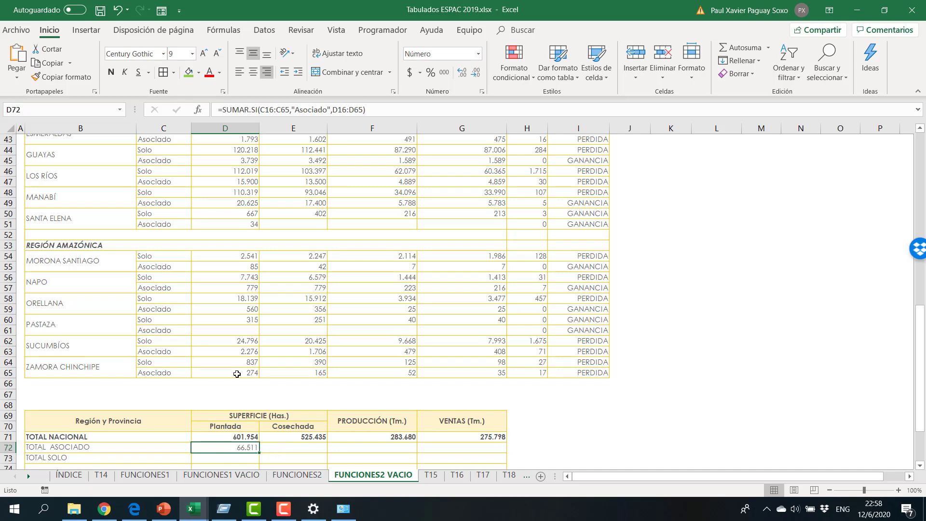
key("Up")
key("Up")
key("Up")
key("Up")
key("Up")
key("Up")
key("Up")
key("Up")
key("Up")
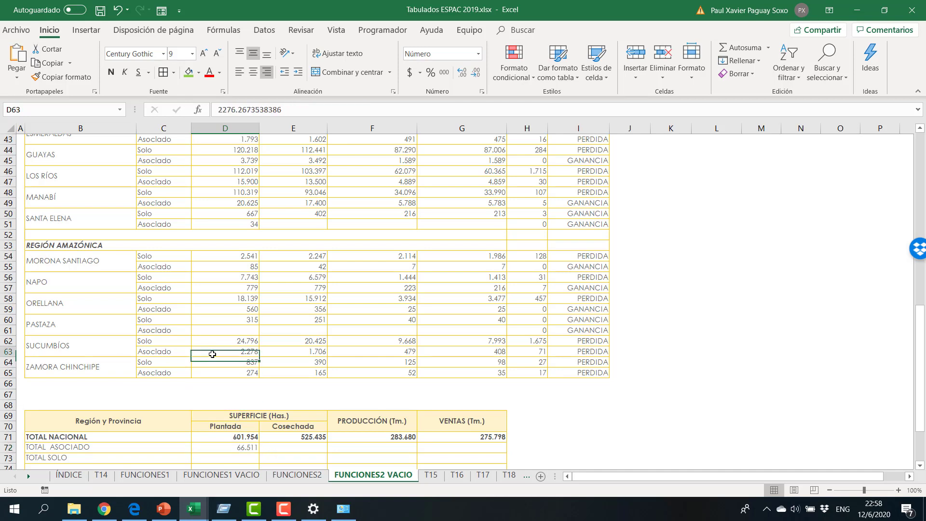
left_click(226, 307)
left_click(226, 286)
left_click(227, 268)
scroll(239, 386, "down", 2)
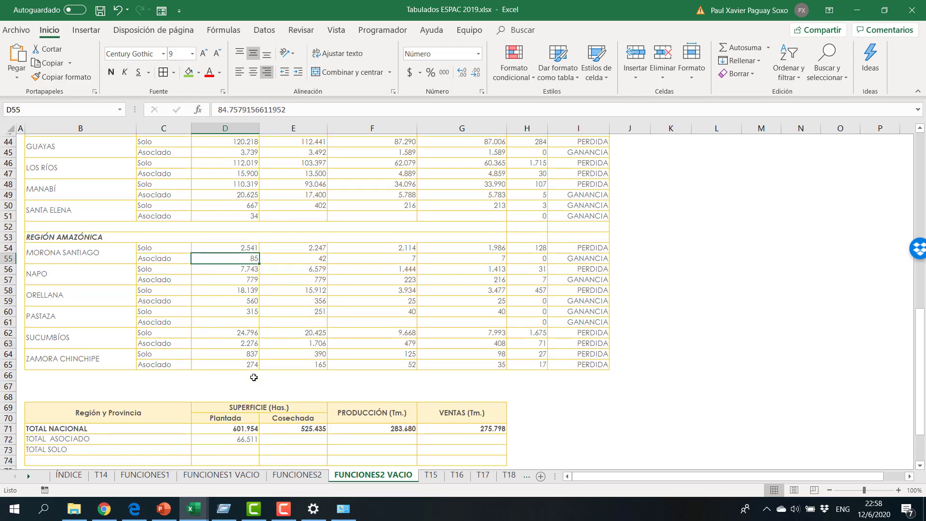
left_click(240, 388)
left_click(241, 384)
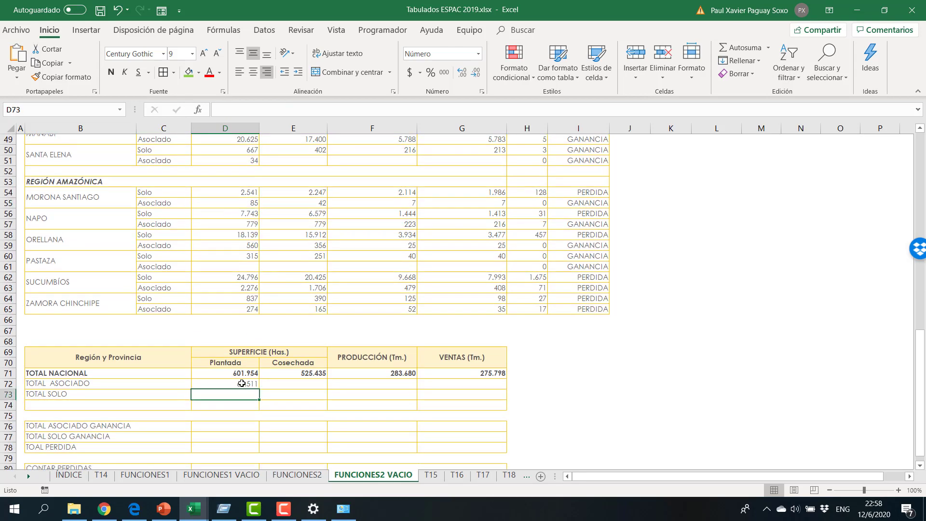
Start a SUMAR.SI formula in D73 for the planted TOTAL SOLO, using C16:C65 as the criteria range.
left_click(239, 396)
type(")")
type("=")
type("sumar")
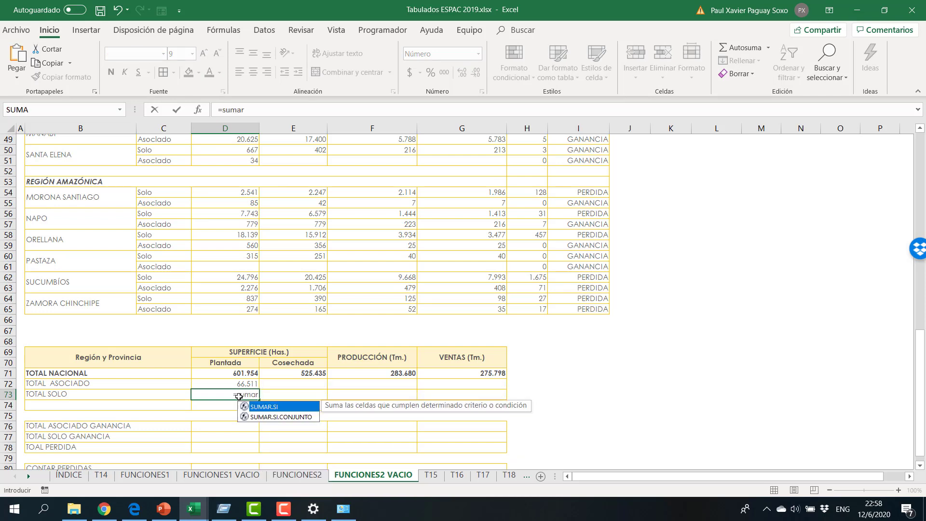
key("Tab")
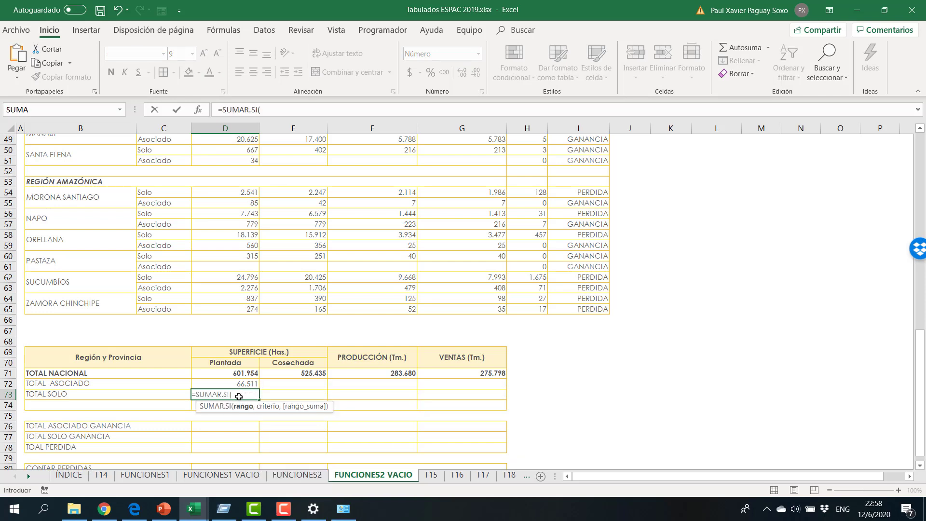
mouse_move(159, 309)
left_mouse_down()
mouse_move(145, 152)
mouse_move(171, 54)
mouse_move(149, 275)
mouse_move(162, 311)
left_mouse_up()
scroll(305, 371, "down", 8)
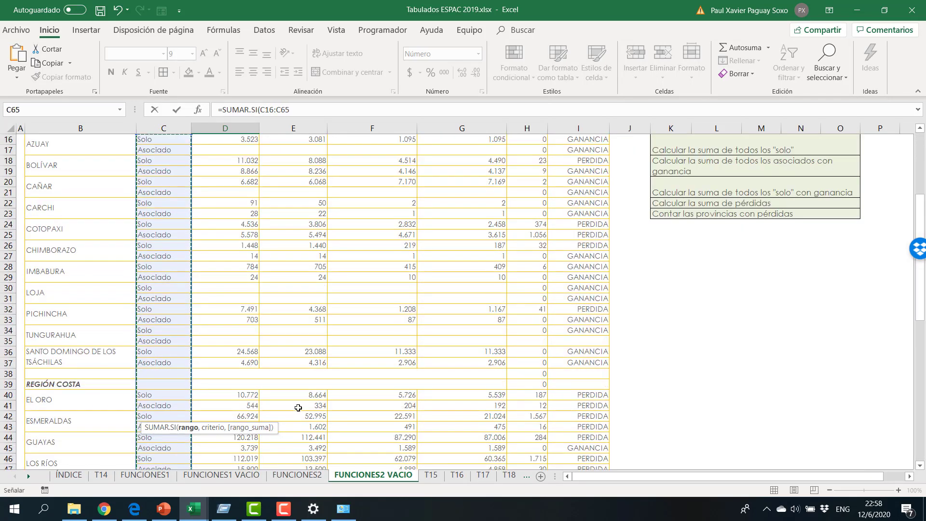
scroll(288, 417, "down", 9)
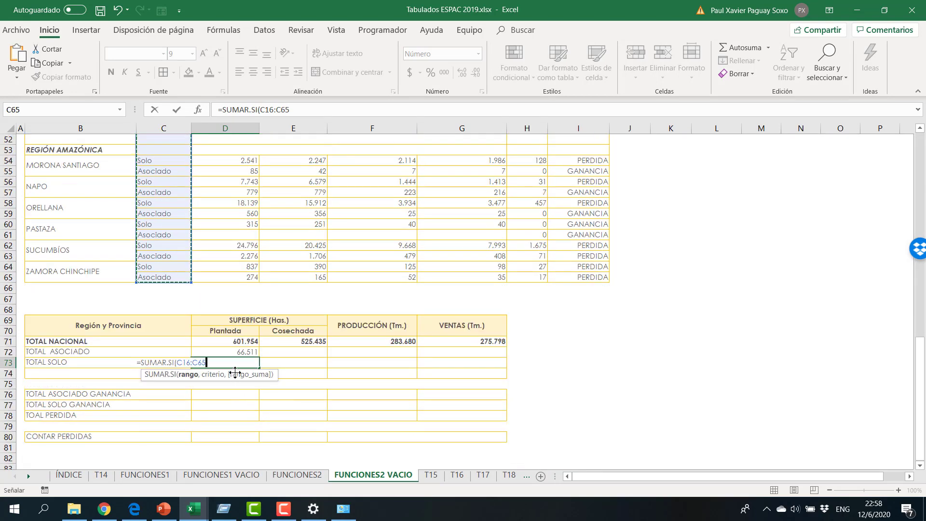
Complete the D73 formula with "Solo" as the criterion and the provinces' Plantada values as the sum range.
type(",\"Solo")
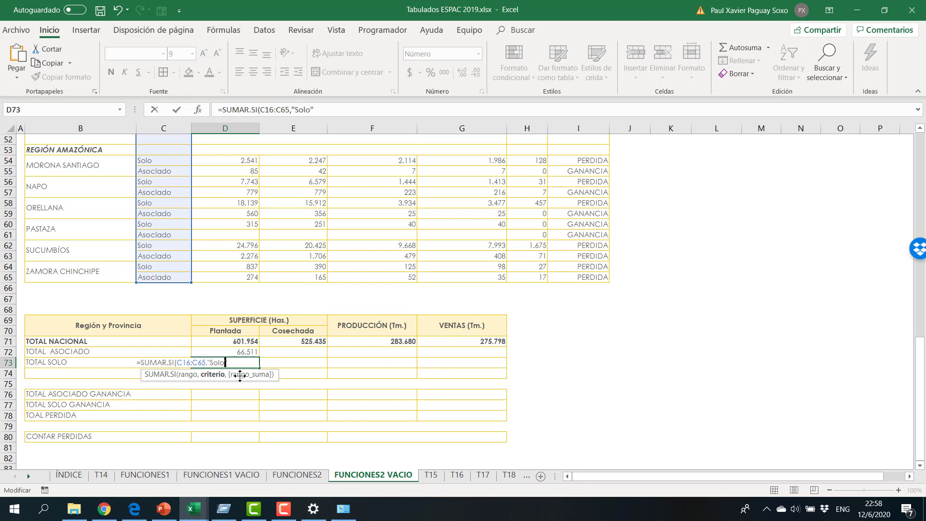
type(",")
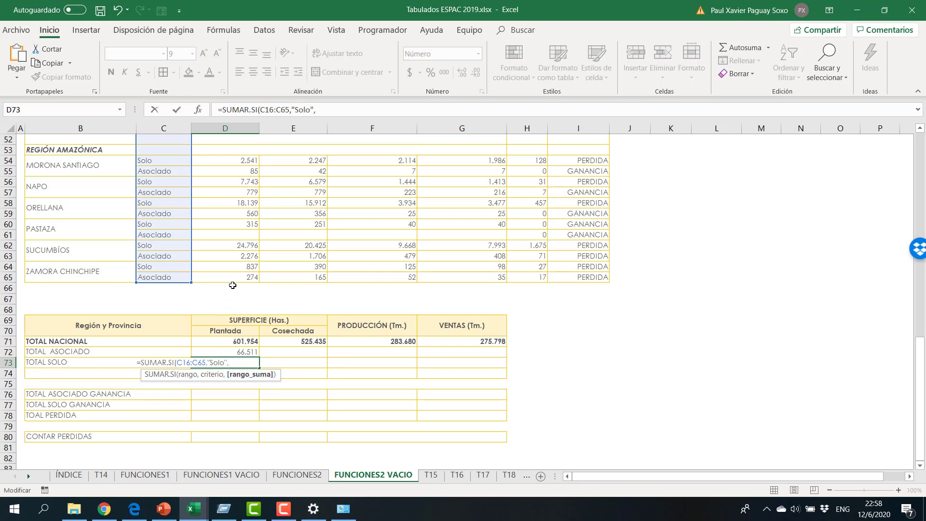
left_click_drag(226, 277, 226, 200)
key("Return")
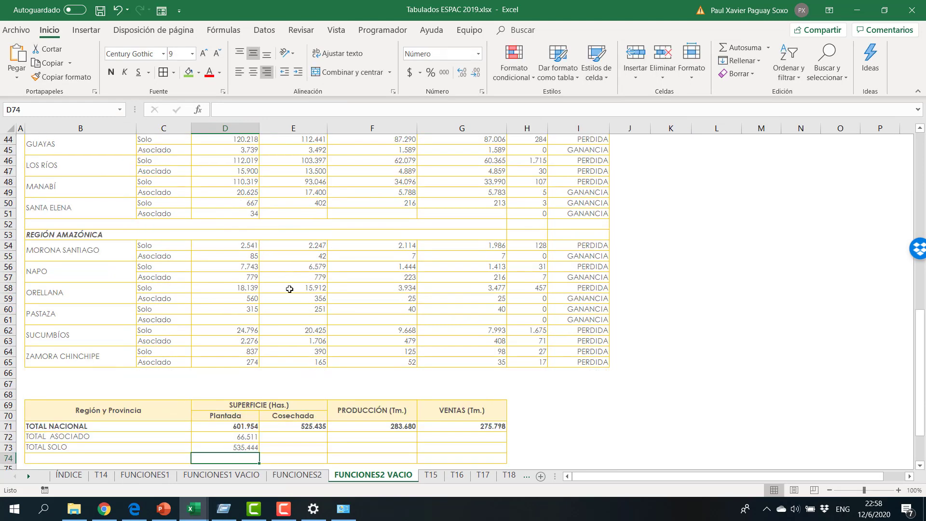
Try to copy the TOTAL ASOCIADO and TOTAL SOLO formulas from D72:D73 across to column G, and undo the fill.
scroll(289, 287, "down", 3)
left_click_drag(238, 341, 238, 351)
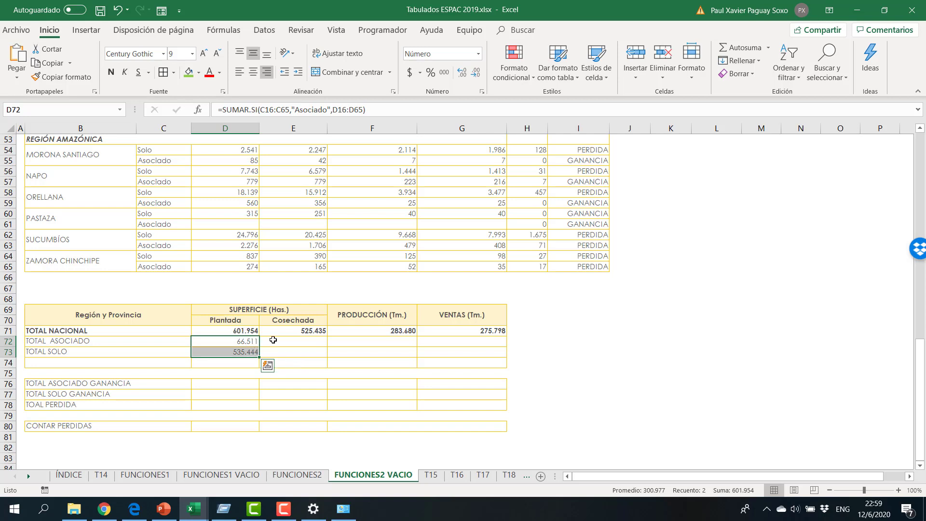
left_click(293, 340)
left_click(250, 343)
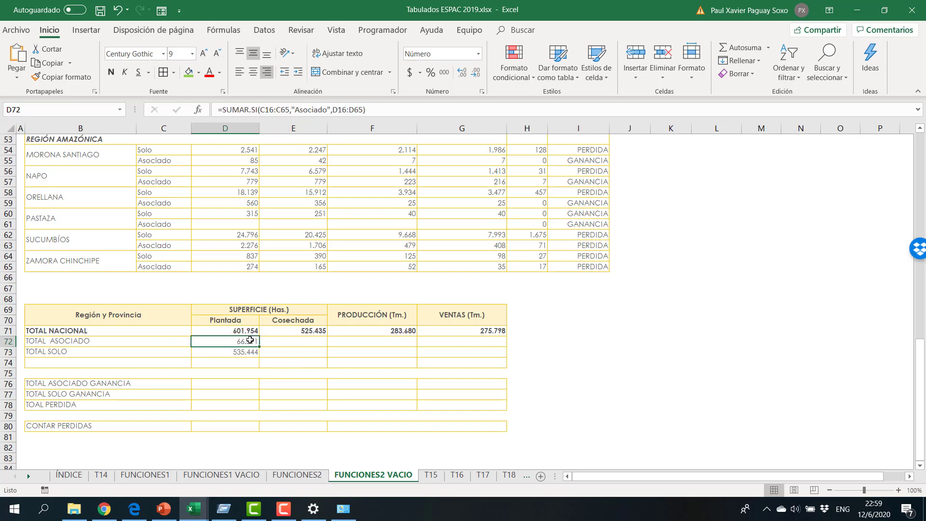
left_click_drag(250, 342, 477, 358)
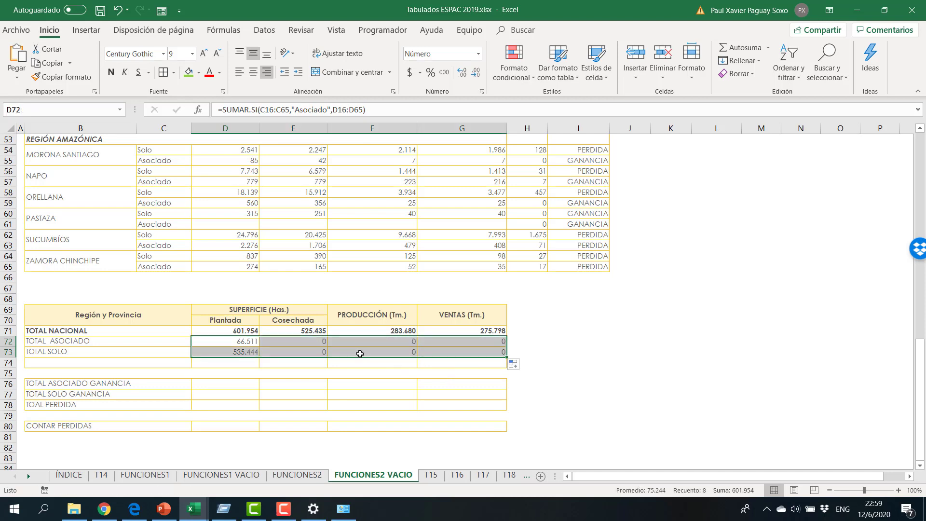
key("ctrl+z")
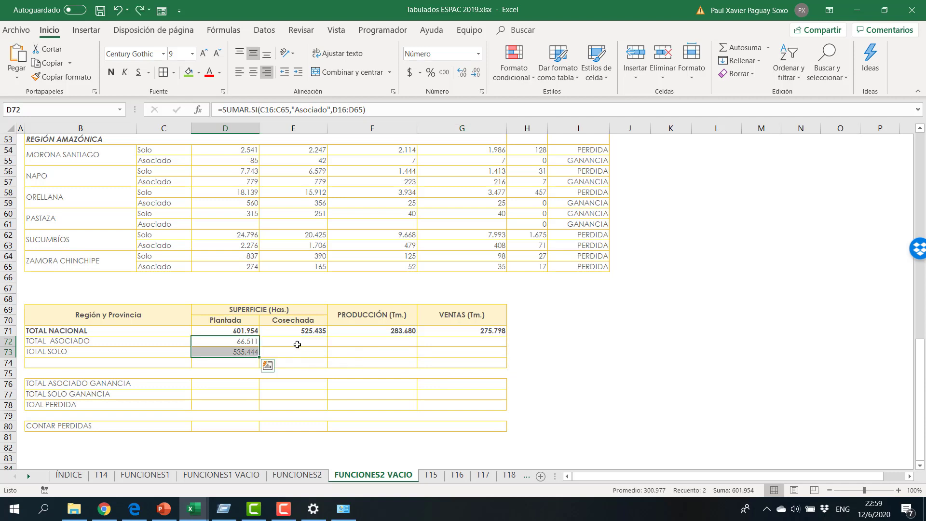
Copy the TOTAL ASOCIADO formula from D72 across to G72 and compare the range references in E72 and D72.
left_click(298, 343)
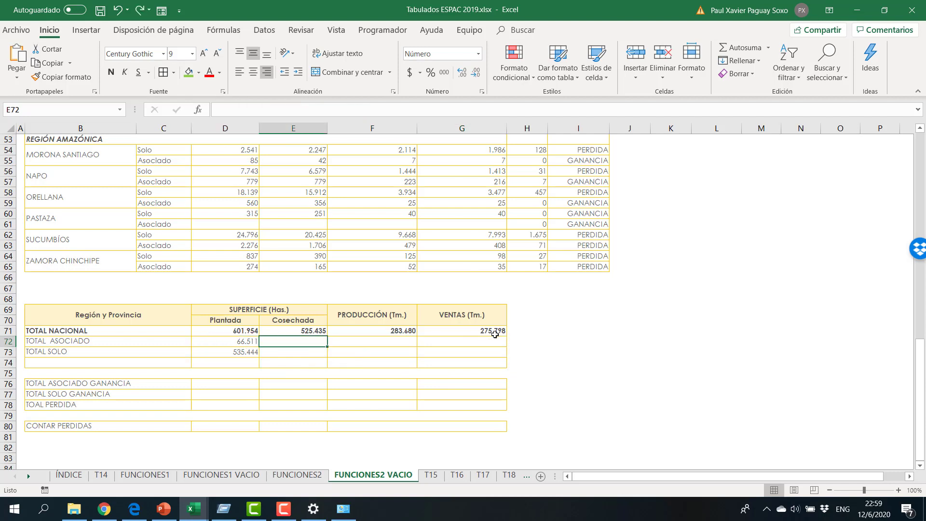
left_click(247, 343)
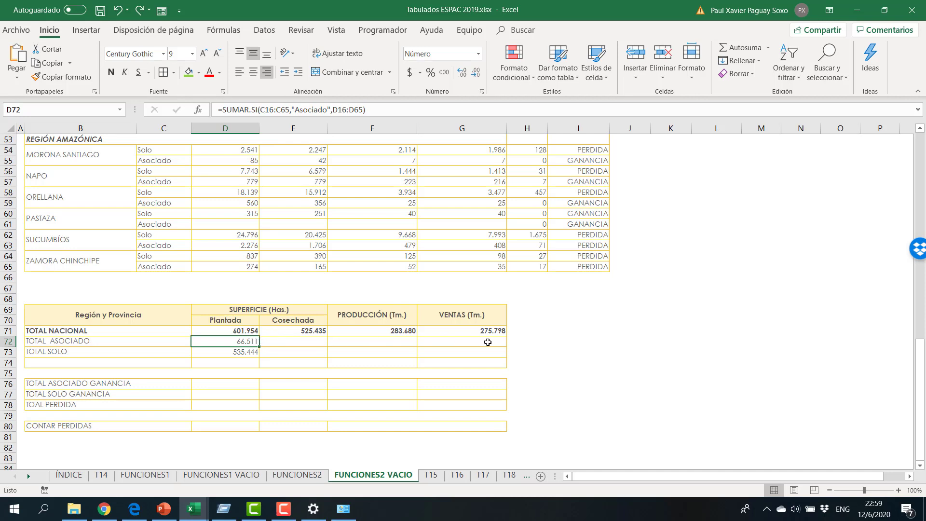
left_click_drag(260, 348, 475, 345)
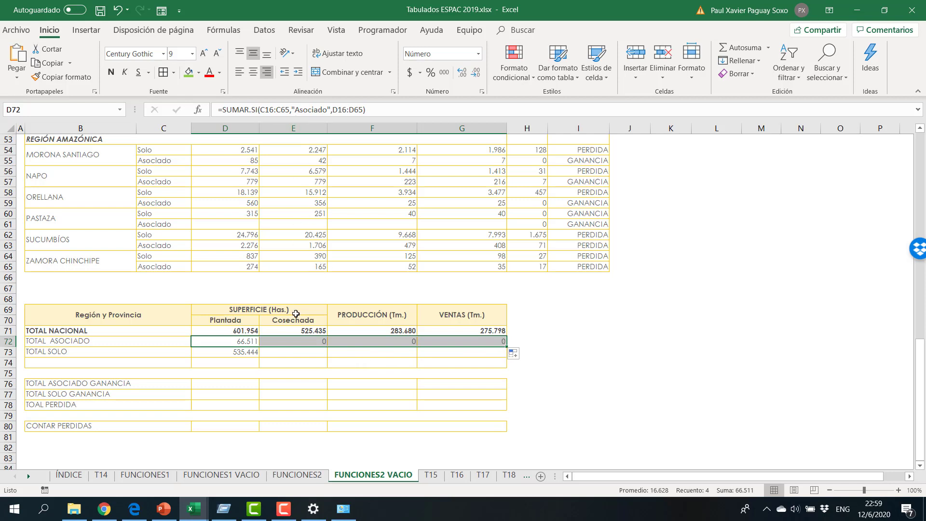
left_click(318, 343)
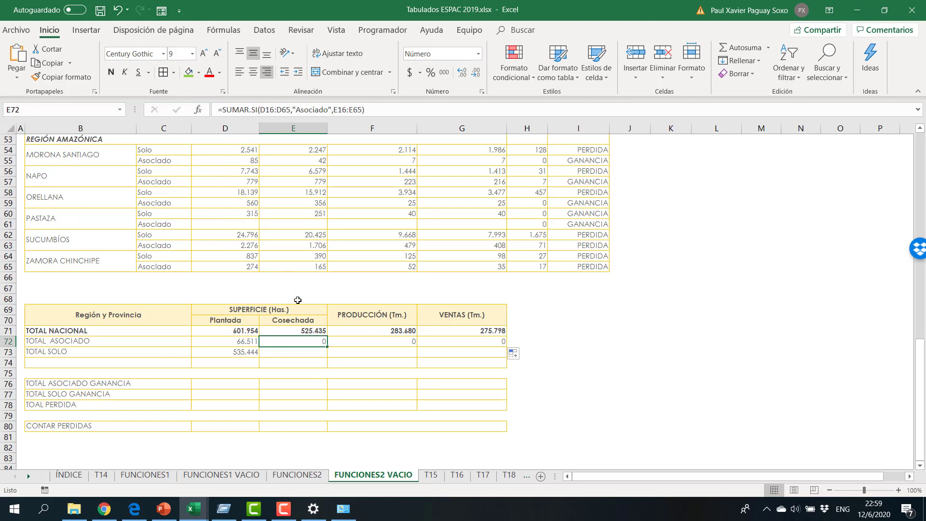
left_click(244, 341)
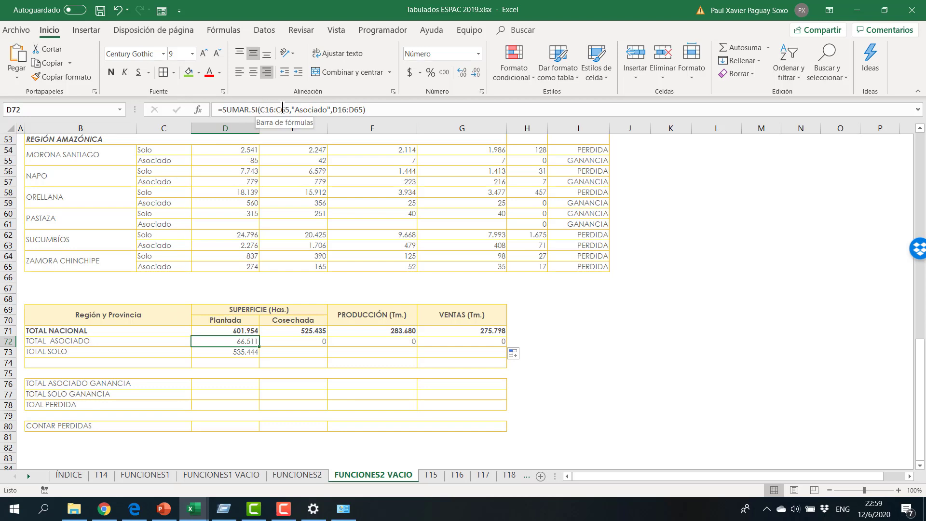
Make the column of the criteria range absolute in the D72 TOTAL ASOCIADO formula, changing it to $C16:$C65.
left_click(261, 110)
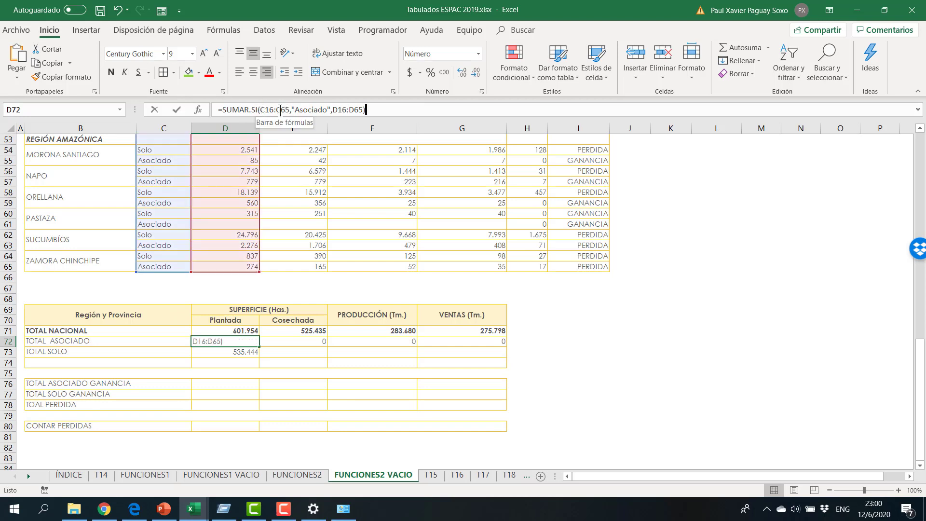
type("$")
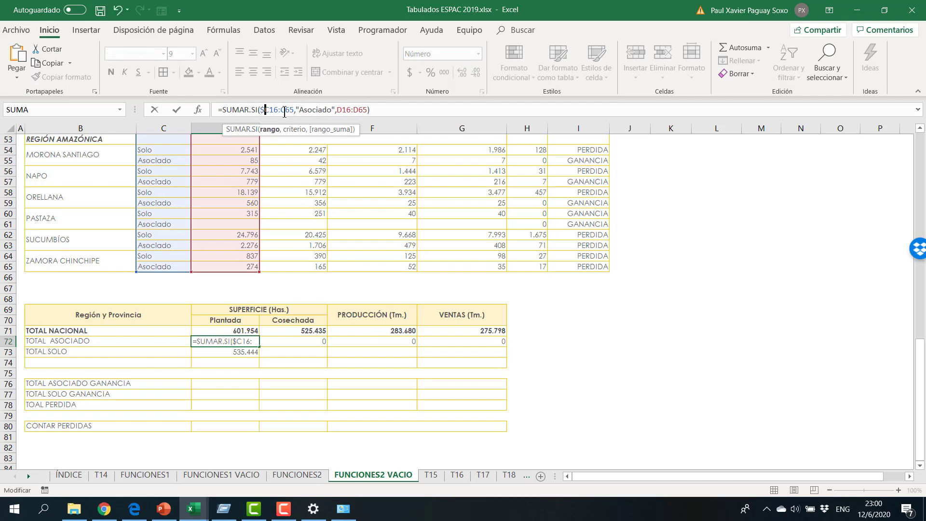
left_click(281, 109)
type("$")
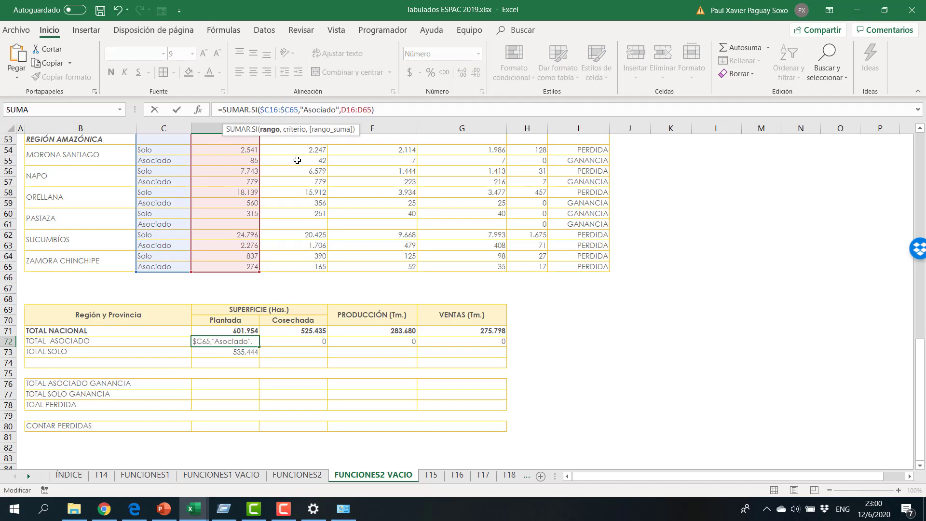
key("Return")
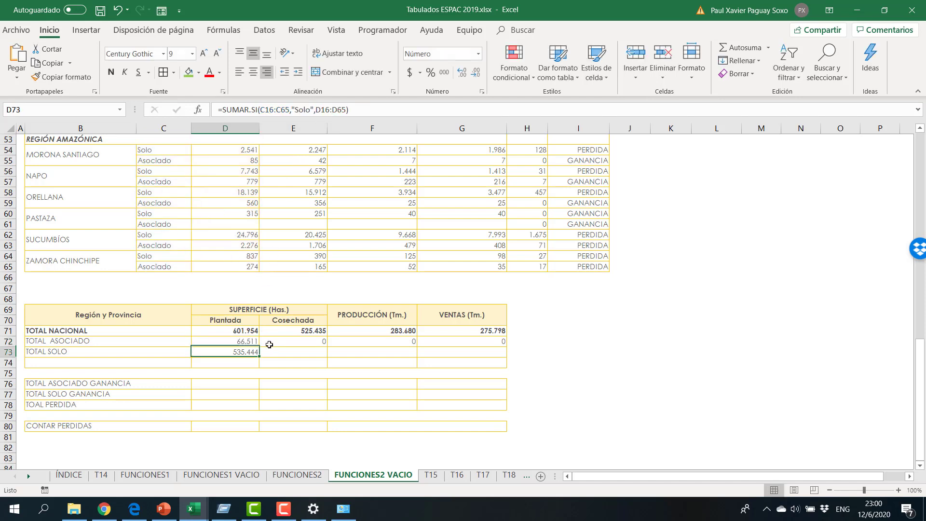
Copy the corrected TOTAL ASOCIADO formula from D72 across to G72 and check the range references in E72 and F72.
key("Up")
left_click_drag(260, 347, 468, 359)
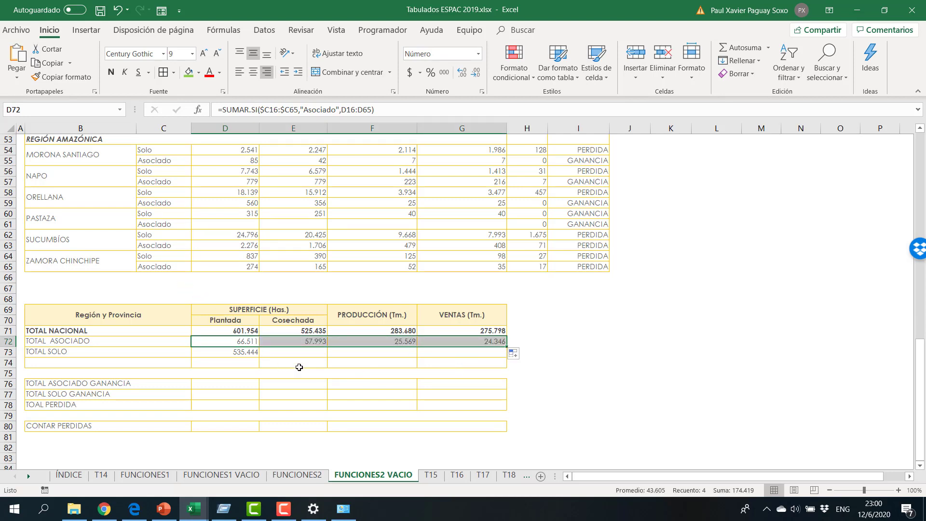
left_click_drag(300, 370, 305, 360)
left_click(309, 343)
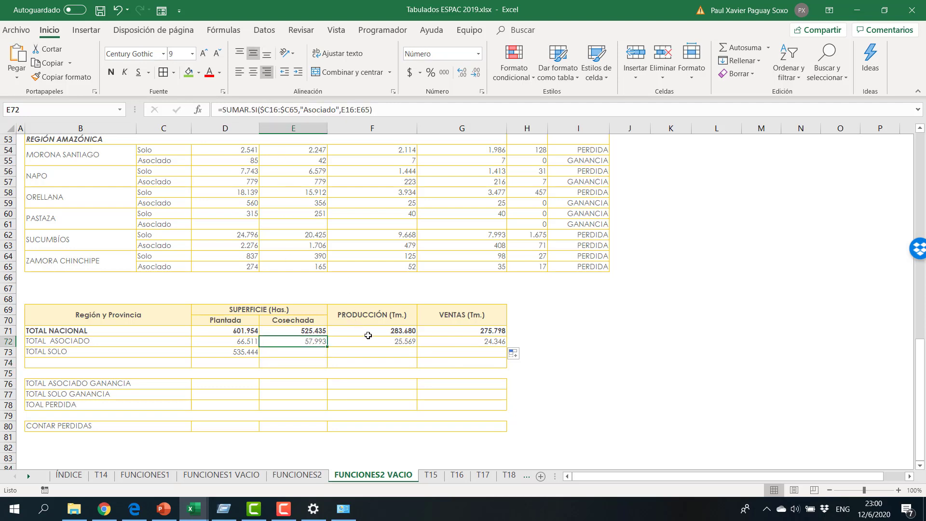
left_click(367, 341)
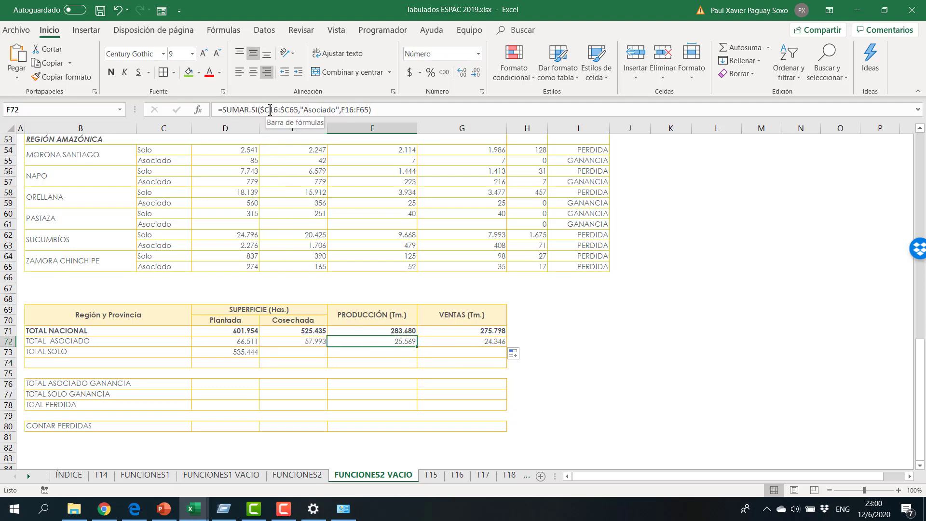
Make the column of the criteria range absolute in the D73 TOTAL SOLO formula, changing it to $C16:$C65.
left_click(248, 351)
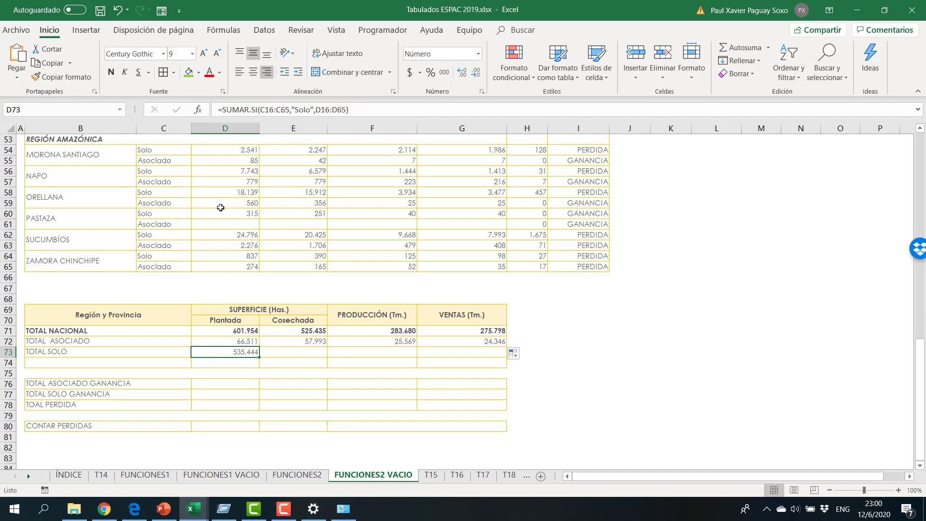
left_click(260, 110)
type("$")
left_click(281, 107)
type("$")
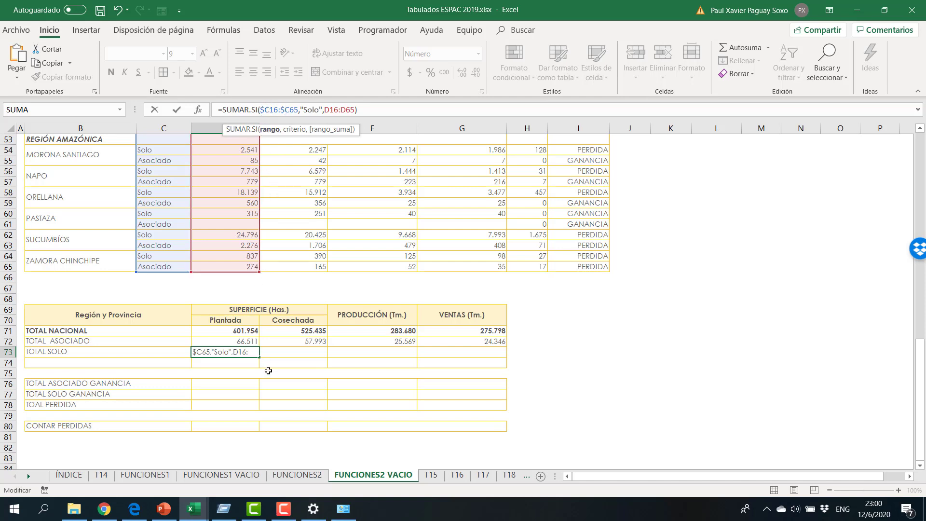
key("Return")
Copy the TOTAL SOLO formula from D73 across to G73 and check the Cosechada and Producción sums against TOTAL NACIONAL.
left_click(253, 352)
left_click_drag(259, 357, 499, 353)
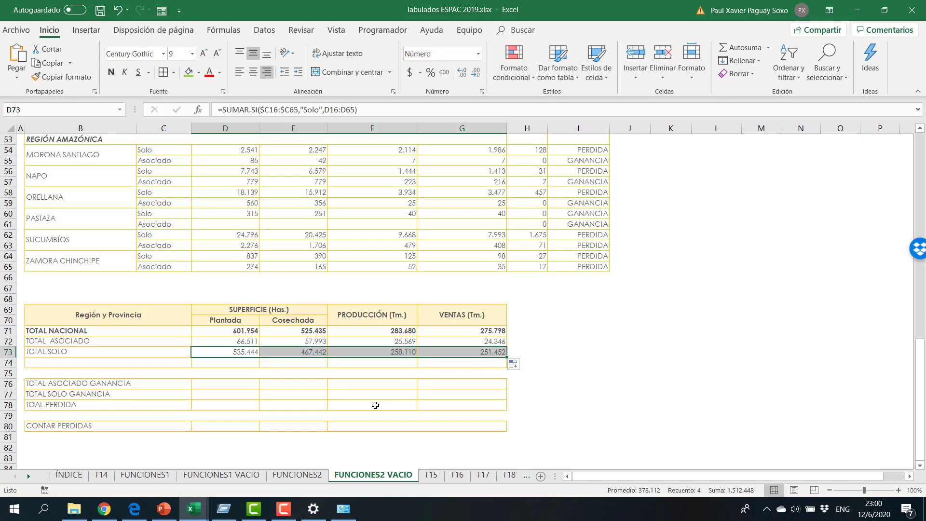
left_click(330, 374)
left_click_drag(316, 341, 318, 360)
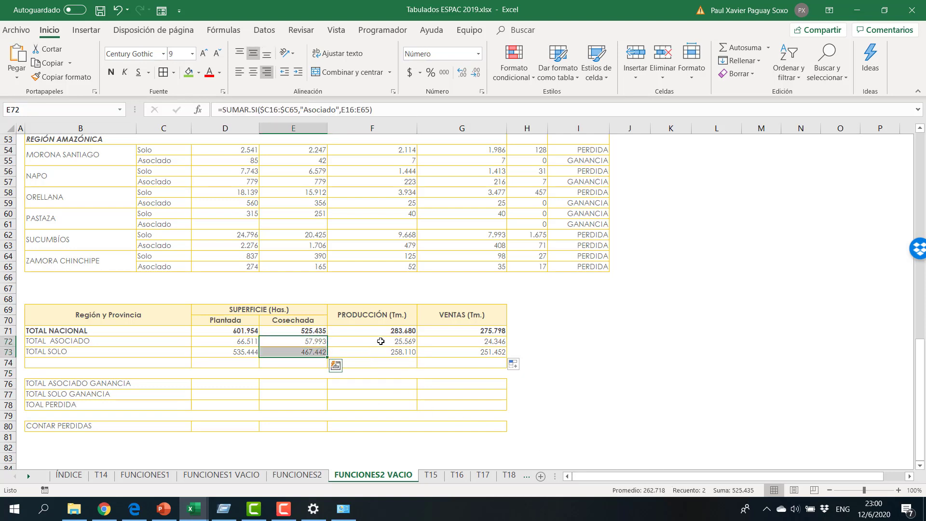
left_click_drag(380, 341, 382, 352)
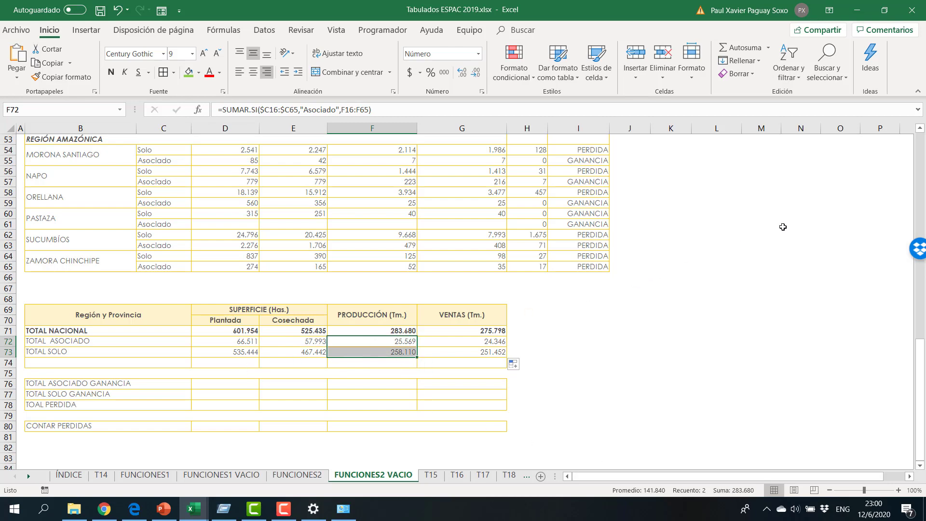
Mark the "todos los asociados" and "todos los solo" sum activities as done with a green fill over K15:O15 and the K16 cell.
scroll(783, 227, "up", 14)
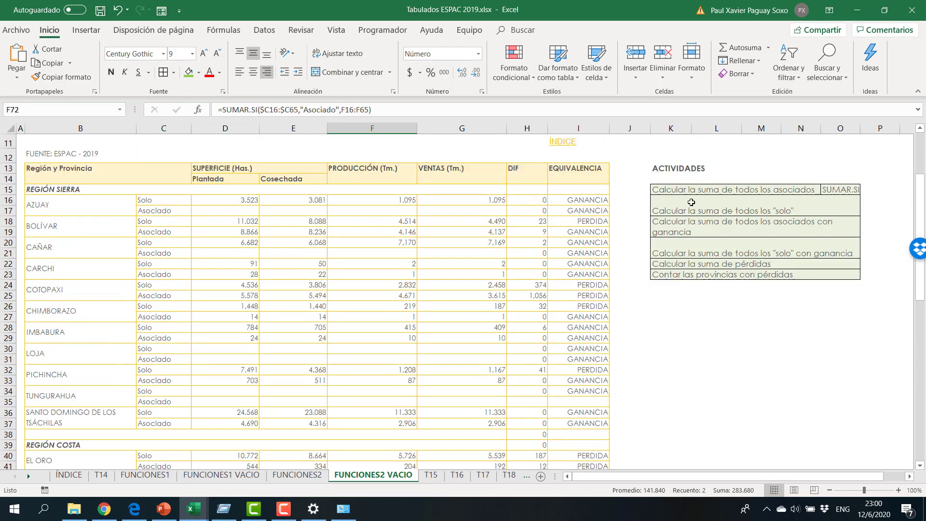
left_click(687, 189)
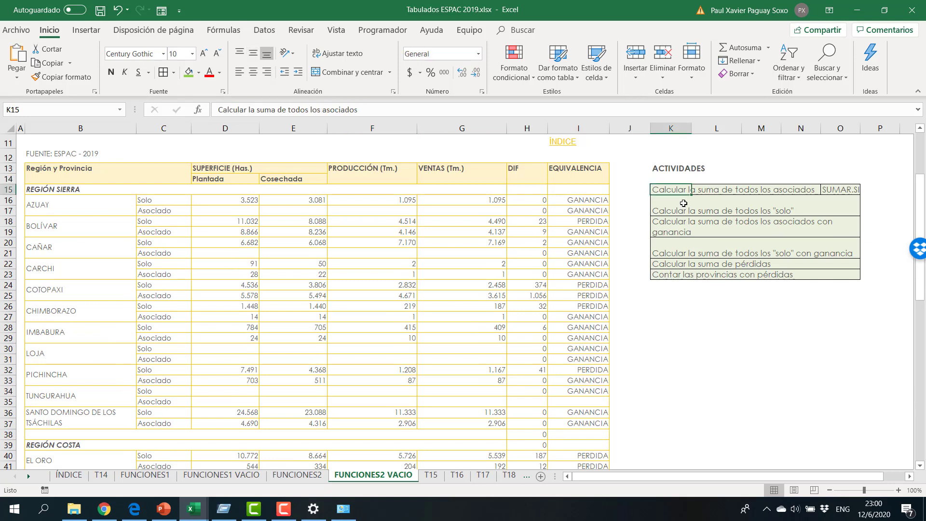
left_click(188, 74)
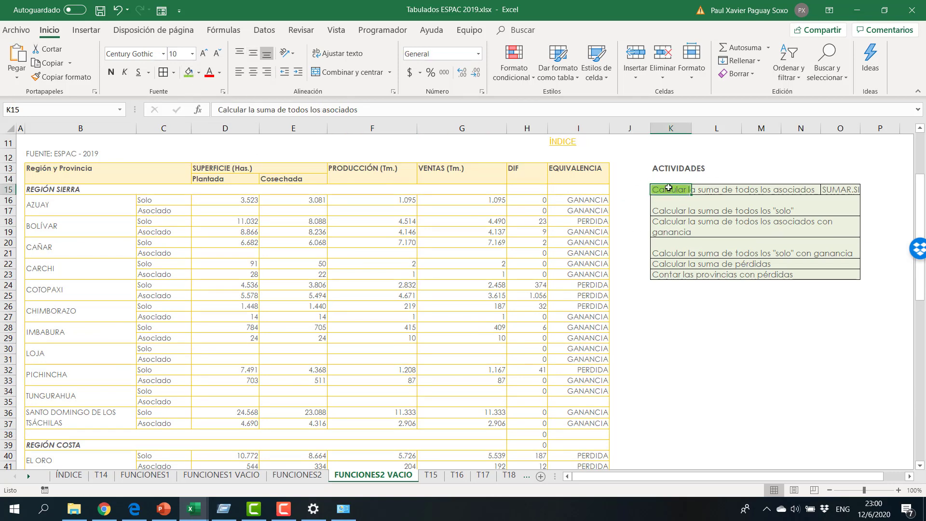
left_click_drag(667, 191, 841, 190)
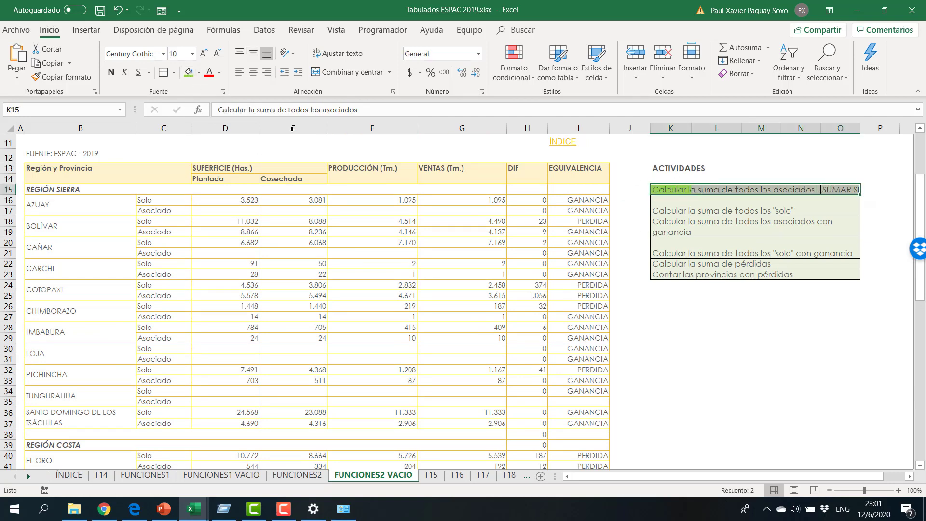
left_click(188, 73)
left_click(706, 206)
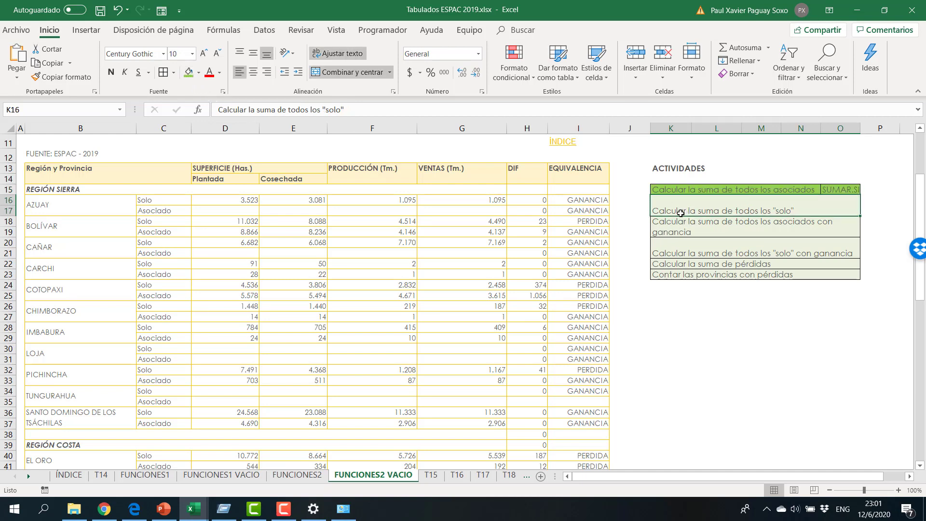
mouse_move(670, 216)
left_mouse_down()
mouse_move(706, 212)
mouse_move(661, 214)
left_mouse_up()
left_click(188, 73)
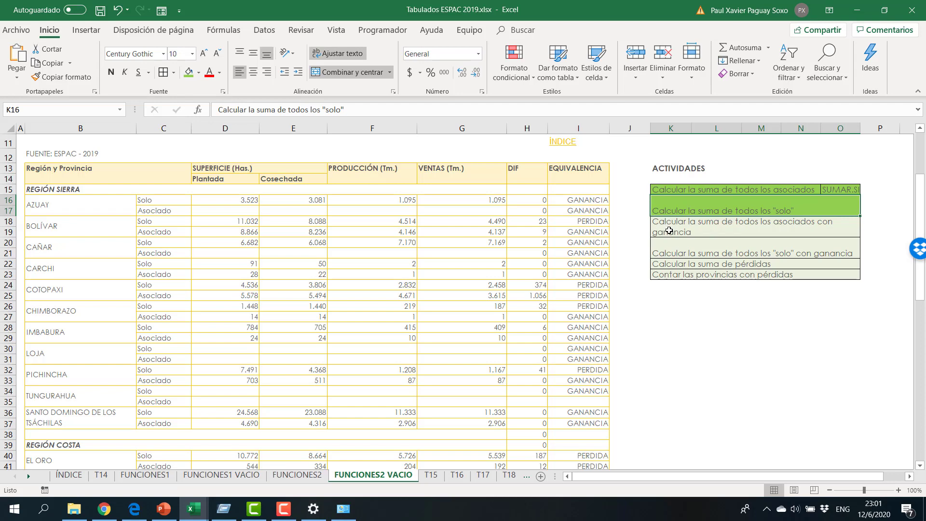
Examine the TOTAL ASOCIADO GANANCIA row and the Asociado and GANANCIA entries in columns C and I that it depends on.
scroll(145, 418, "down", 9)
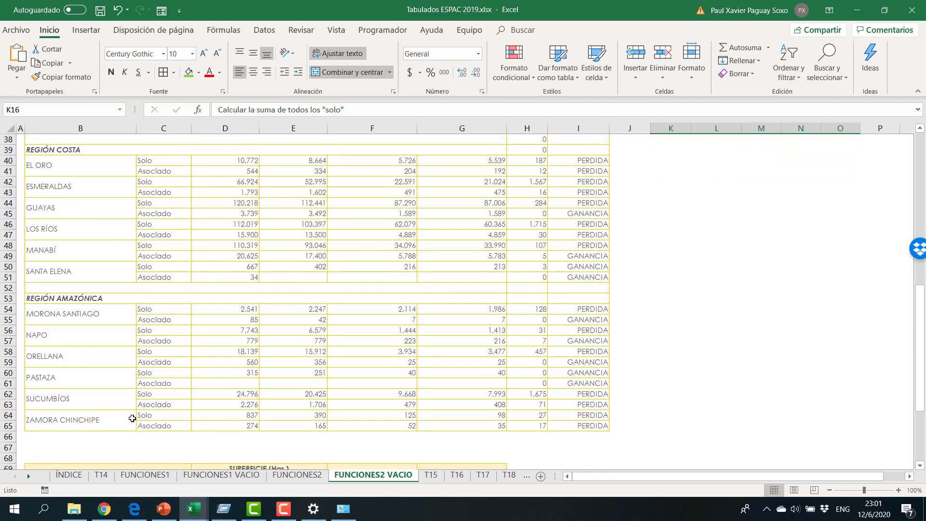
scroll(132, 418, "down", 7)
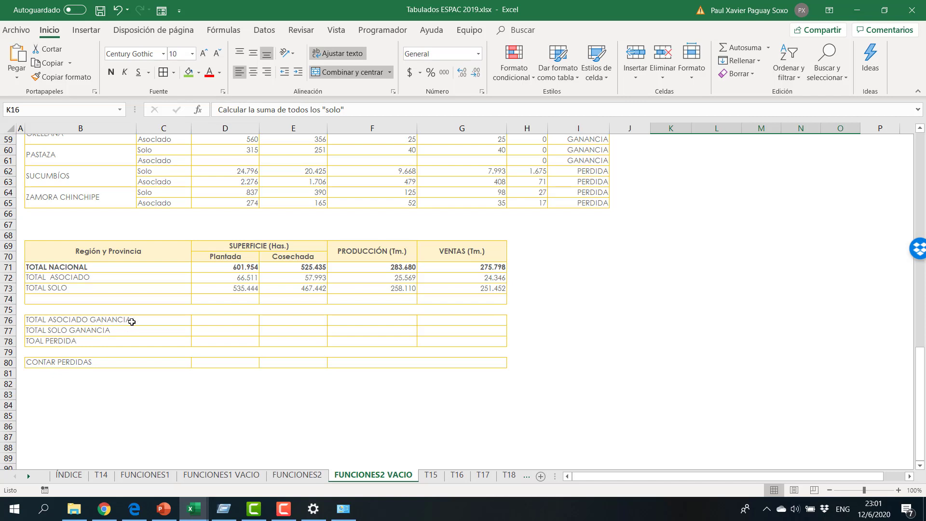
left_click(217, 320)
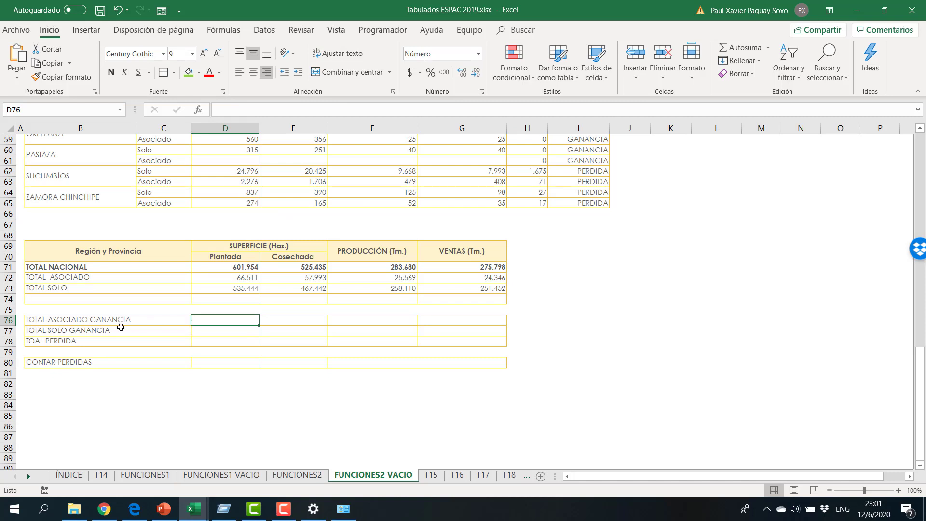
scroll(249, 312, "up", 3)
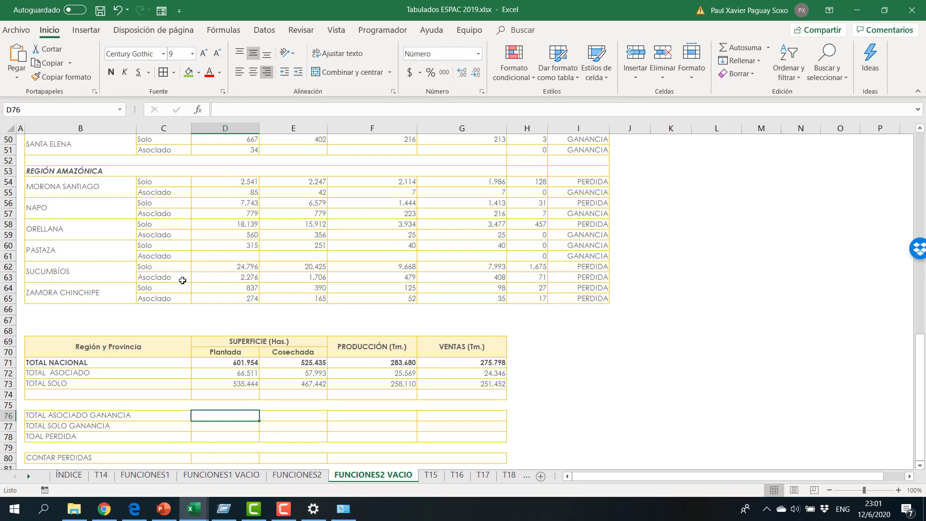
scroll(167, 290, "up", 15)
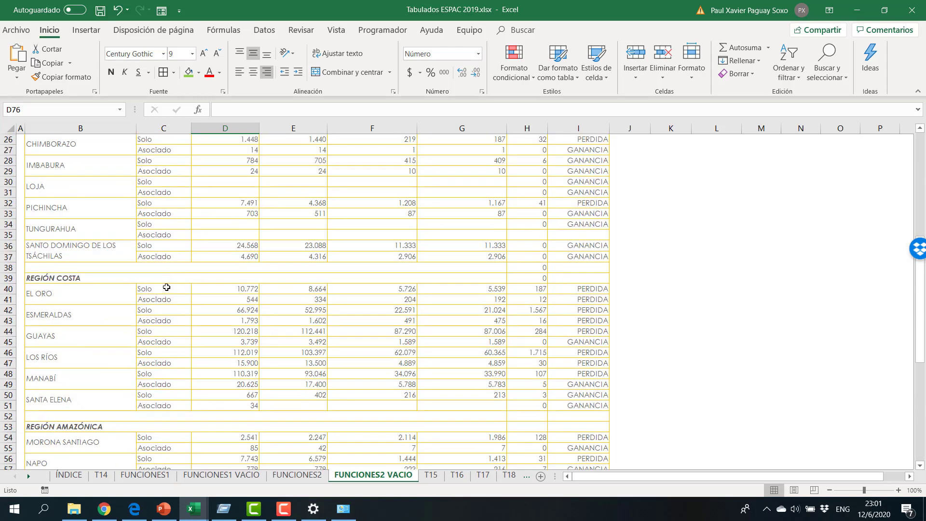
scroll(163, 263, "down", 13)
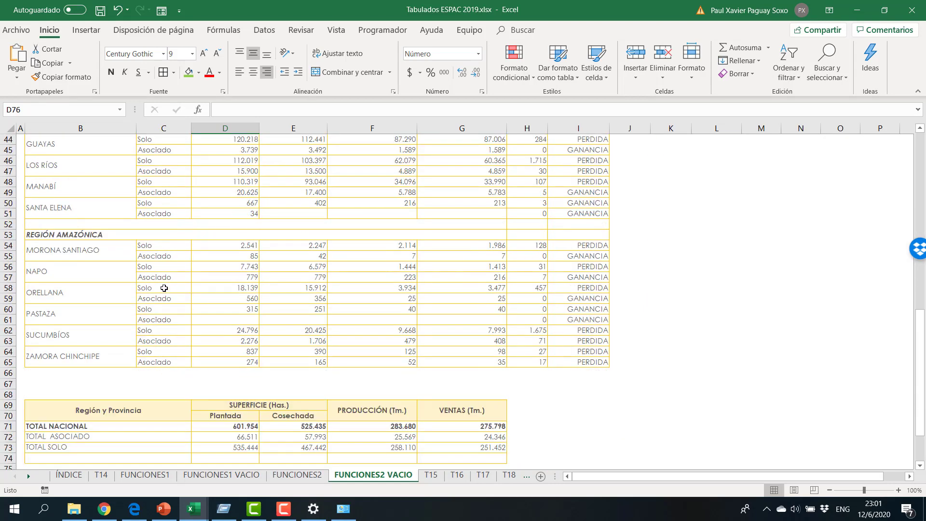
left_click(166, 258)
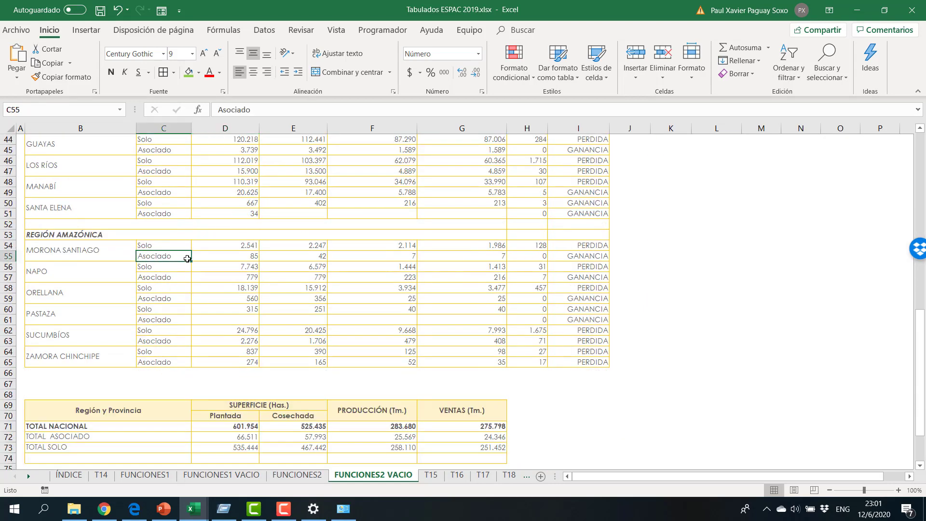
left_click(585, 257)
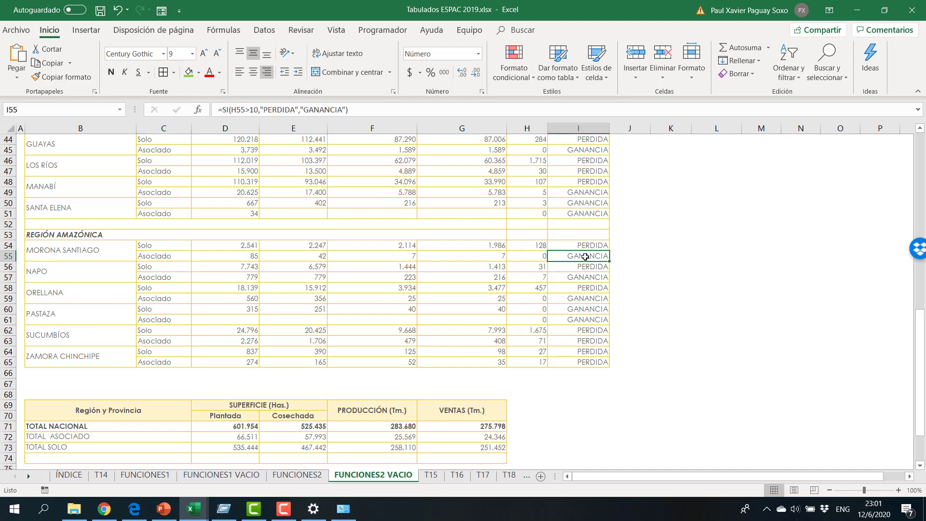
scroll(186, 338, "down", 5)
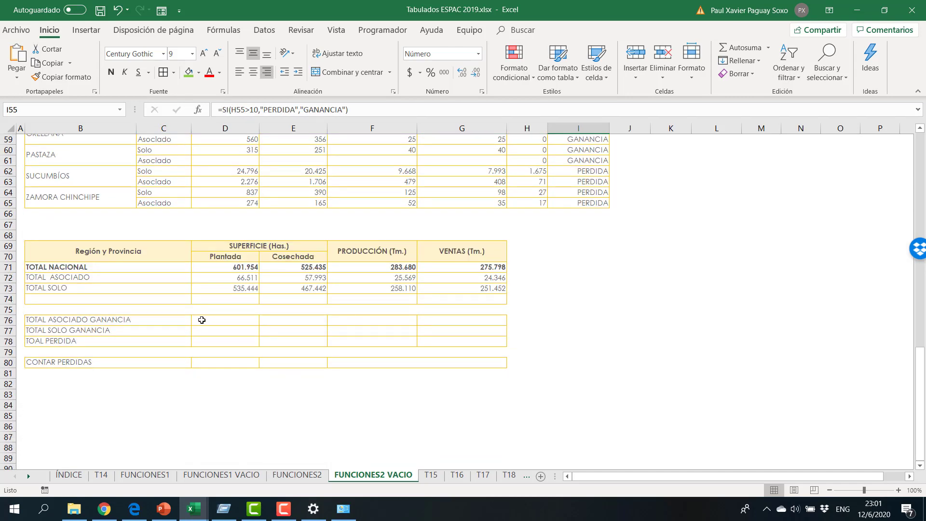
Start a SUMAR.SI.CONJUNTO formula in D76 for the planted TOTAL ASOCIADO GANANCIA, using D16:D65 as the sum range.
left_click(207, 323)
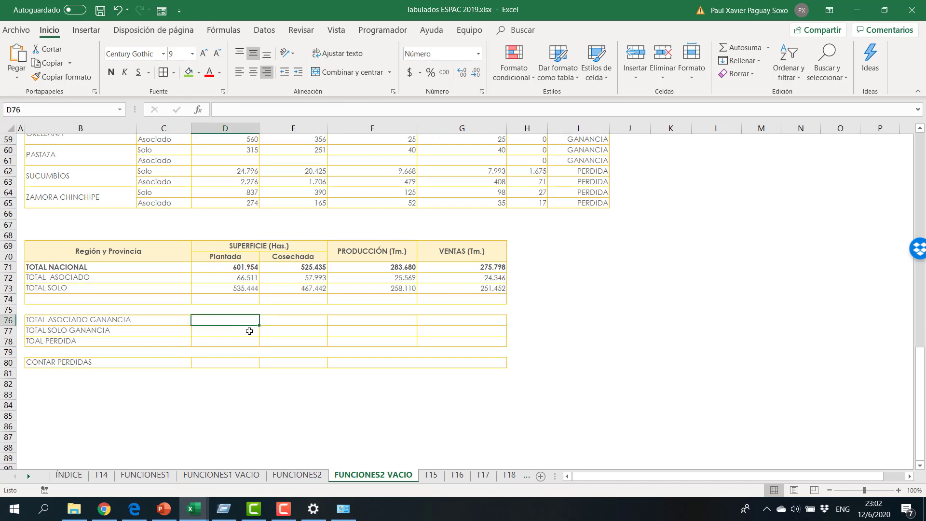
type("=")
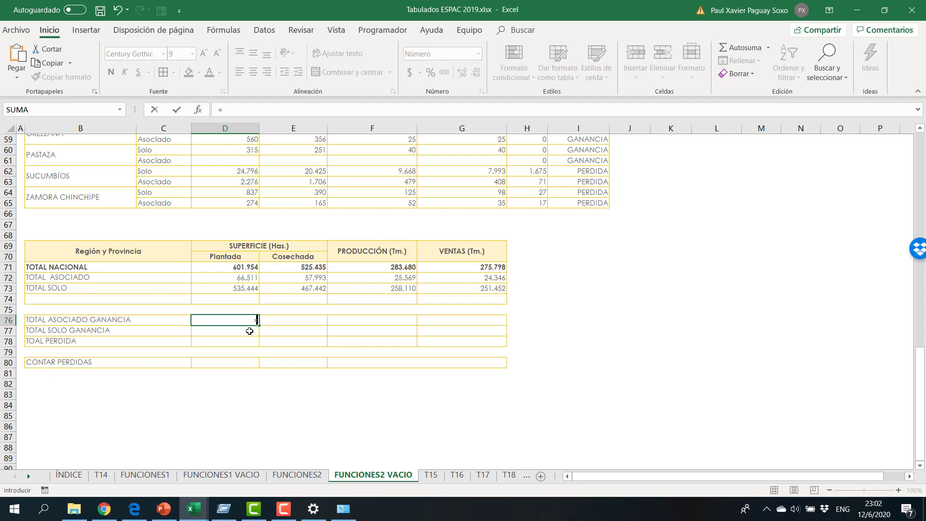
type("sumar")
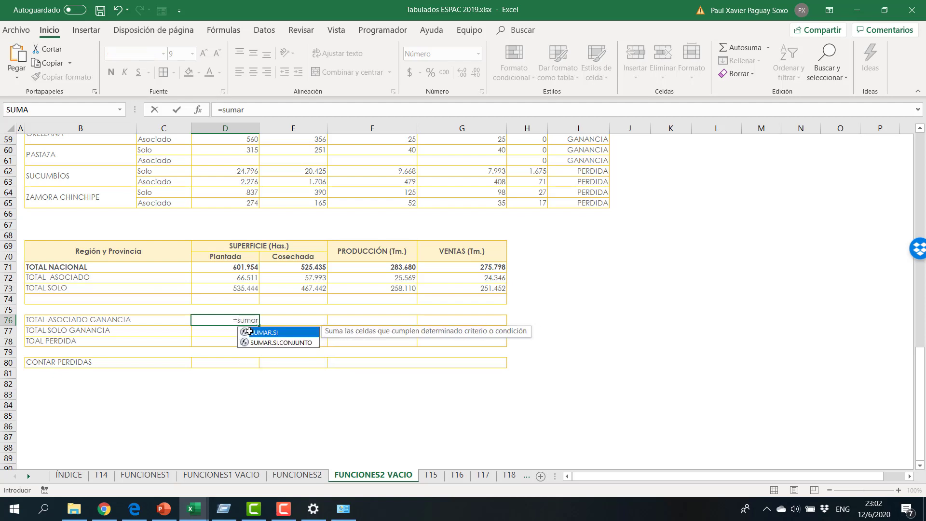
key("Down")
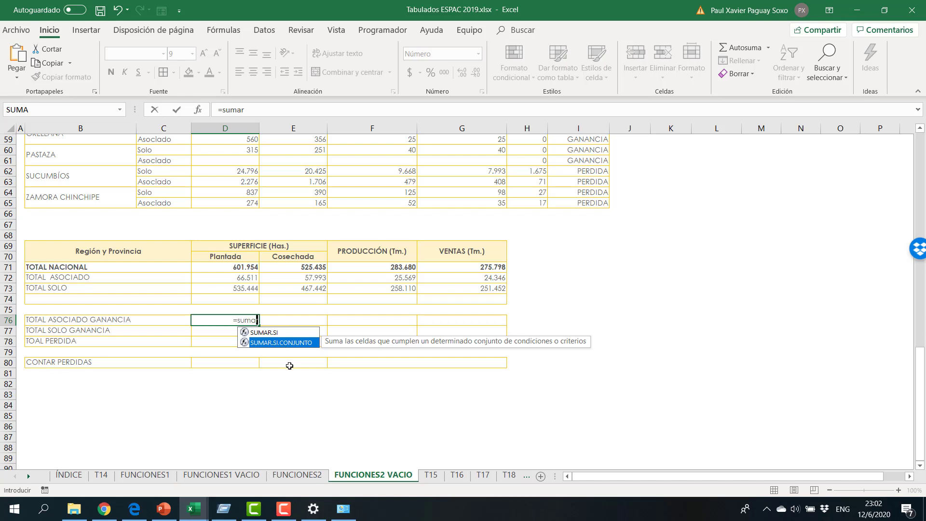
key("Tab")
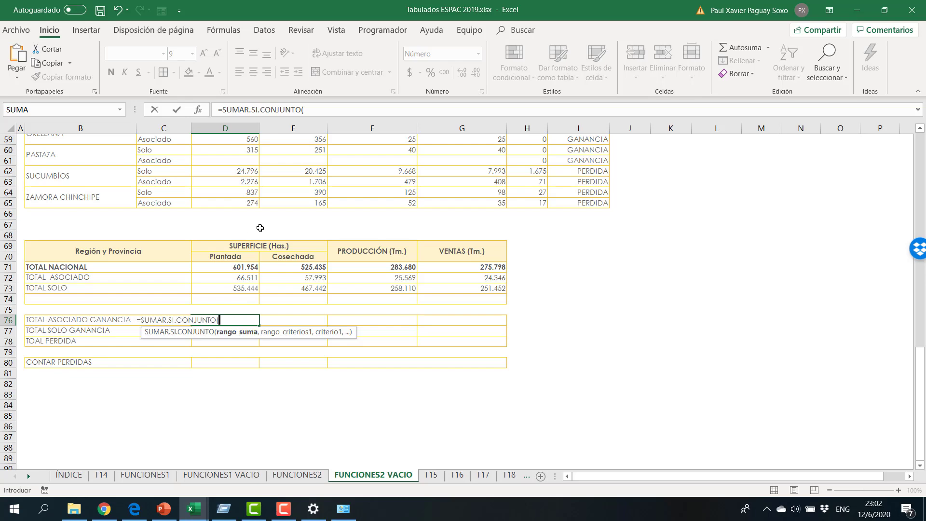
left_click_drag(240, 203, 263, 352)
scroll(268, 438, "down", 1)
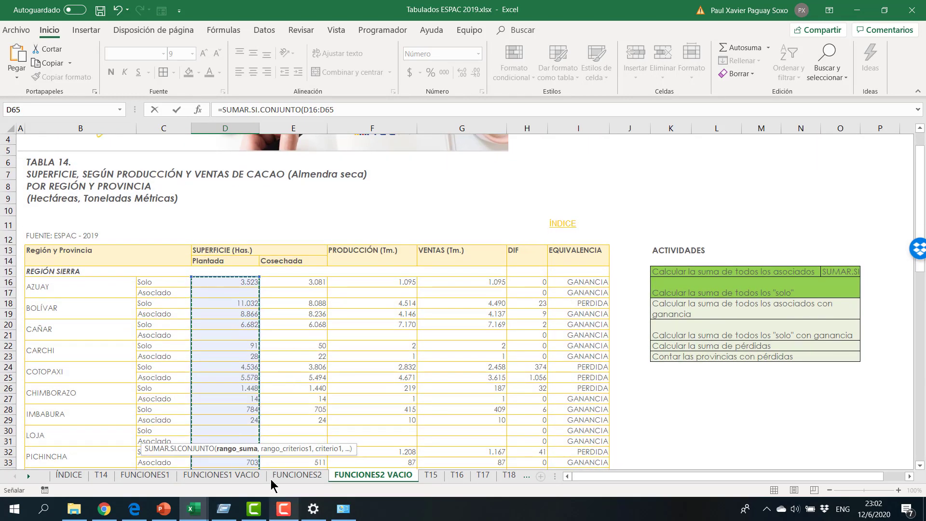
scroll(270, 431, "down", 4)
scroll(270, 431, "down", 11)
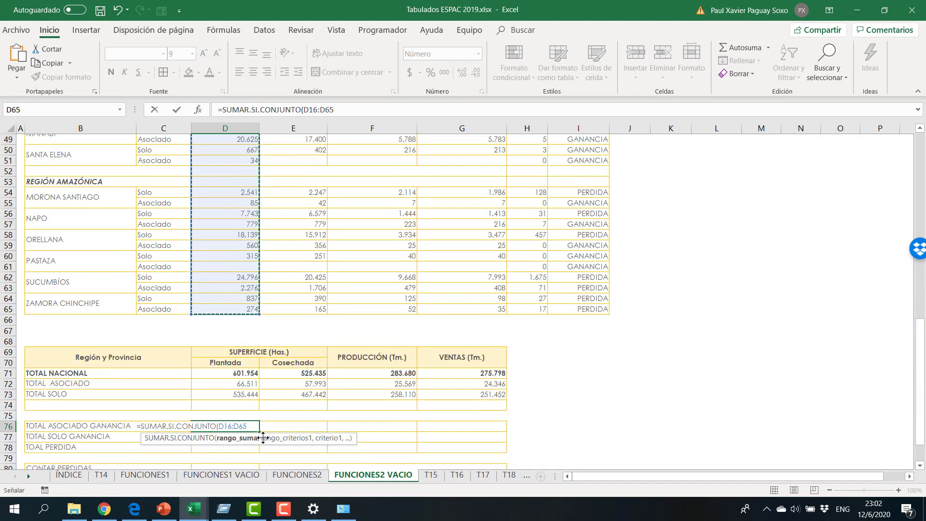
type(",")
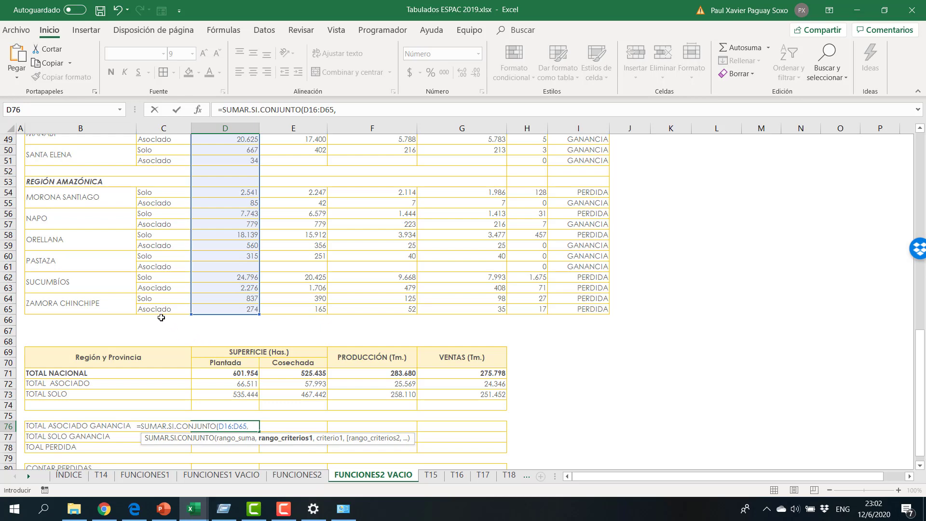
Add C16:C65 as the first criteria range of the SUMAR.SI.CONJUNTO formula in D76.
left_click_drag(163, 311, 166, 240)
scroll(330, 356, "down", 7)
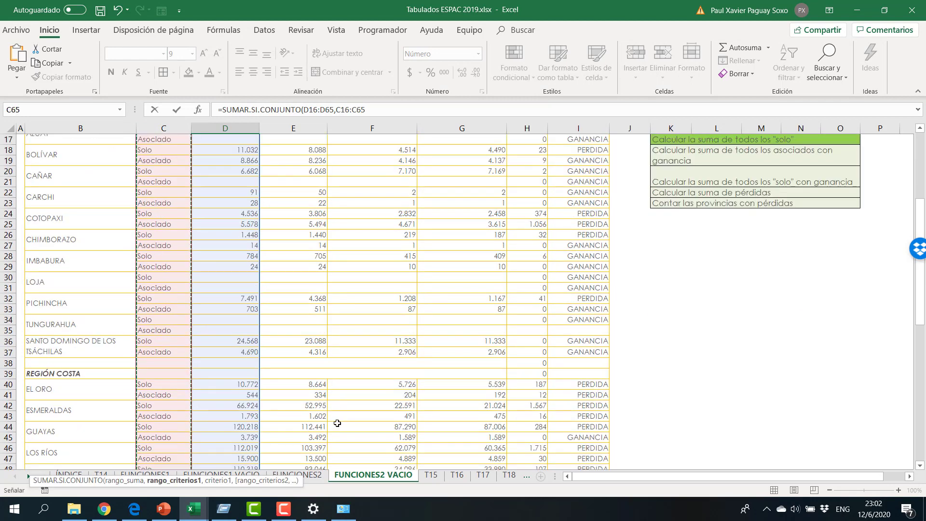
scroll(331, 428, "down", 9)
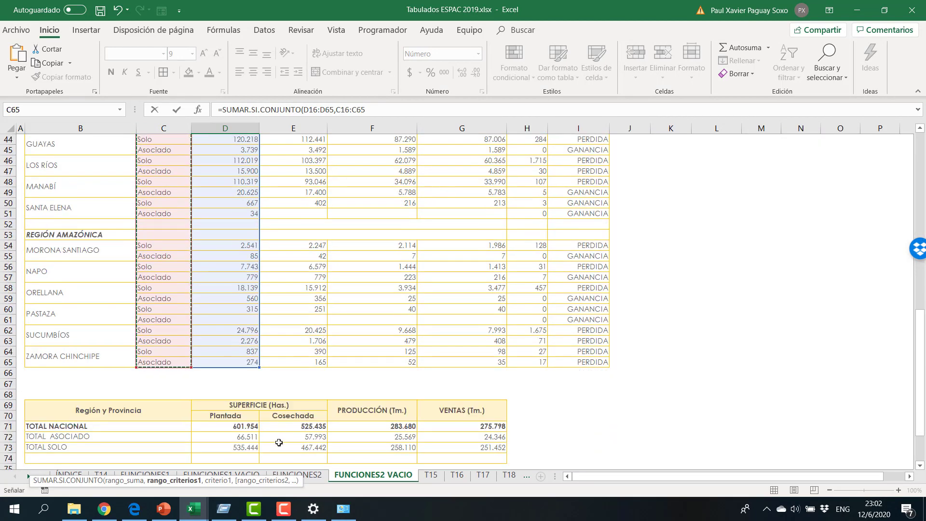
type(",")
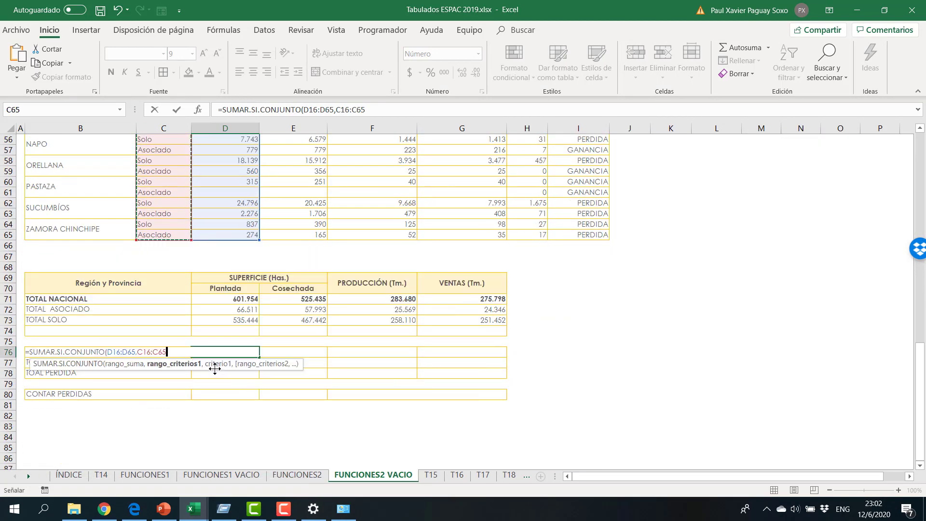
Set the first criterion of the D76 formula to "Asociado".
type("@@")
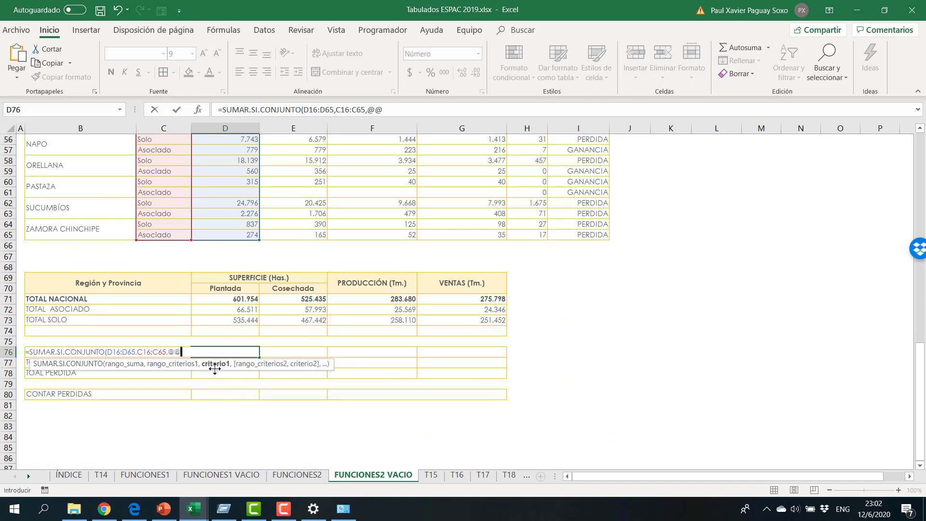
key("BackSpace")
key("BackSpace")
key("Escape")
key("Left")
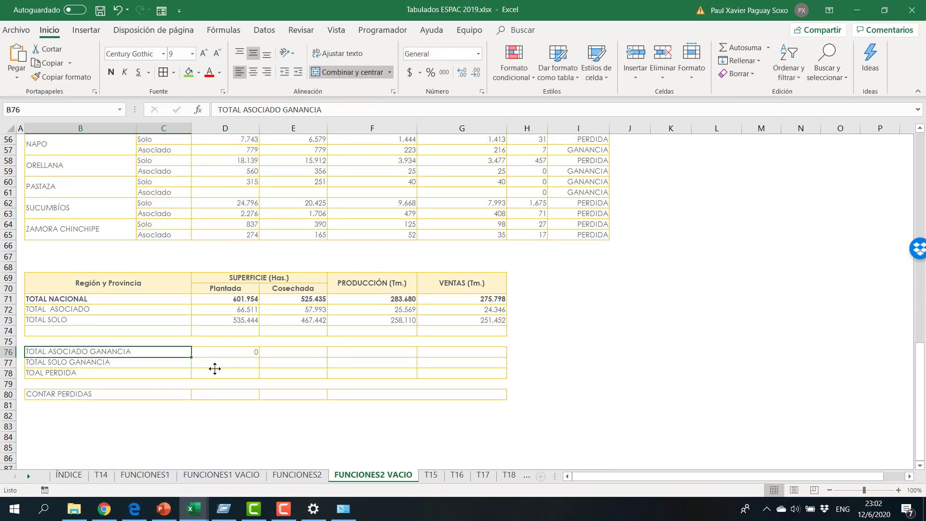
left_click(231, 350)
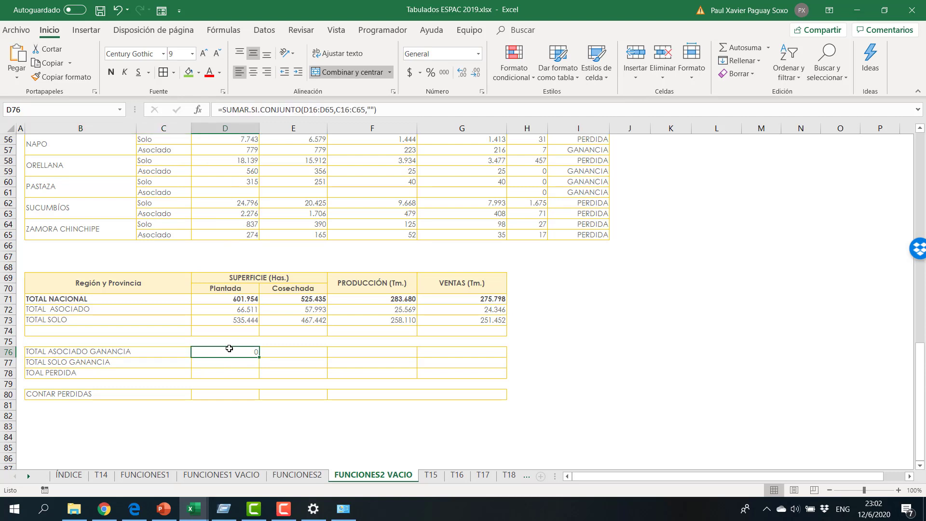
left_click(372, 109)
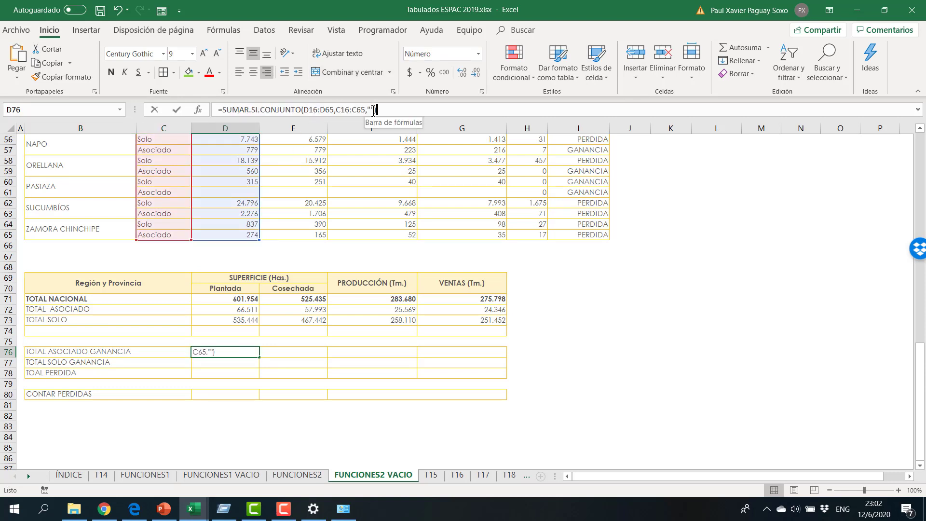
type("Asoci")
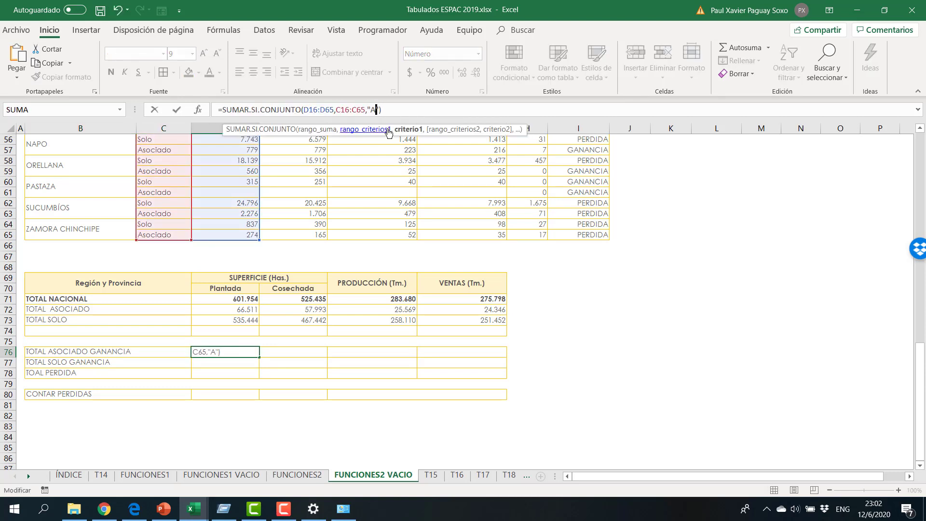
type("ado\",")
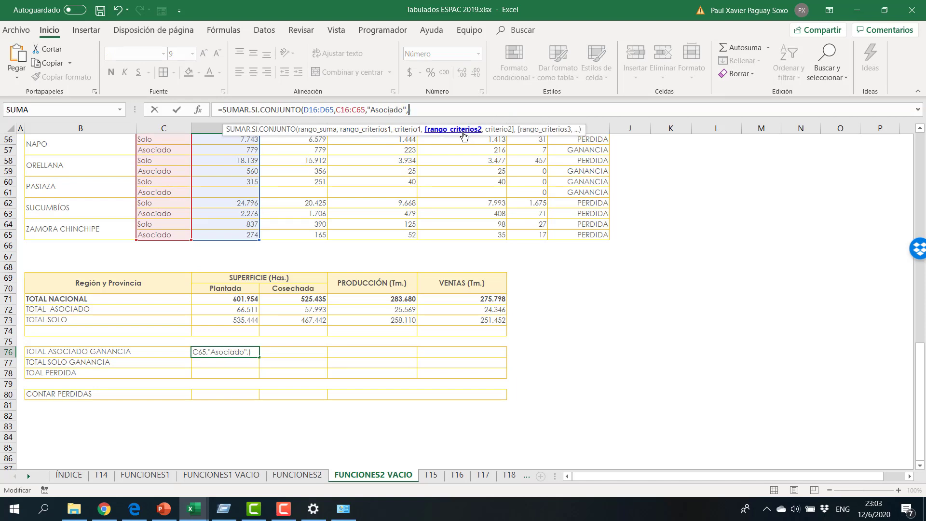
Complete the D76 formula with I16:I65 and "GANANCIA" as the second condition, and anchor the criteria ranges as $C16:$C65 and $I16:$I65.
left_click_drag(588, 236, 583, 314)
type(",")
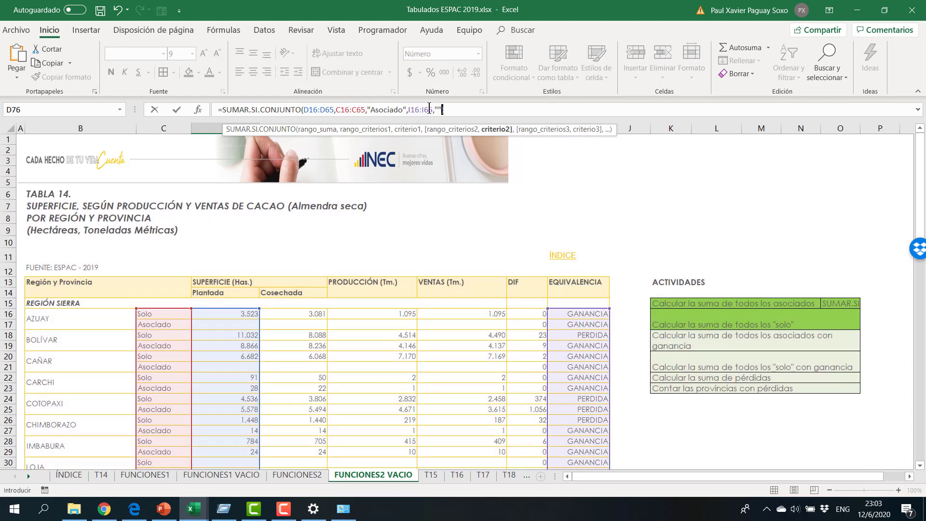
left_click(438, 110)
type("g")
key("BackSpace")
type("GANANCIA")
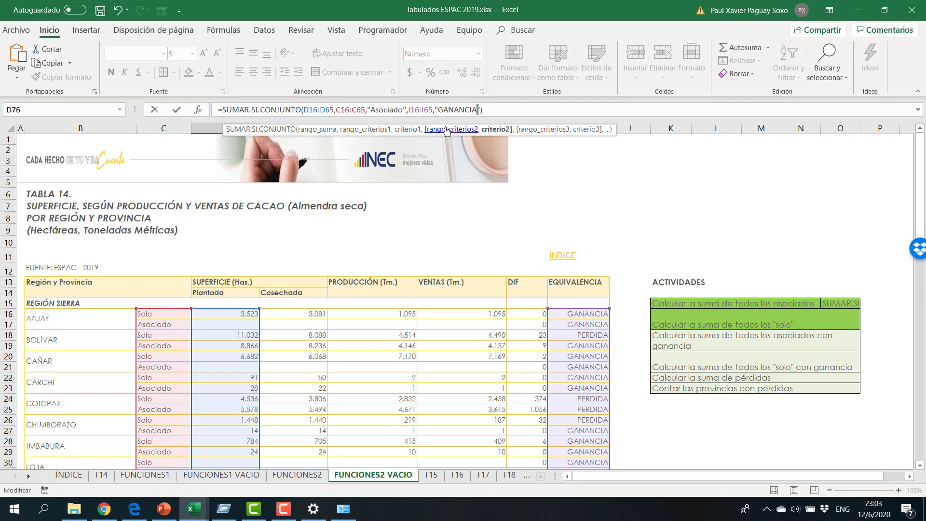
type(")")
key("Return")
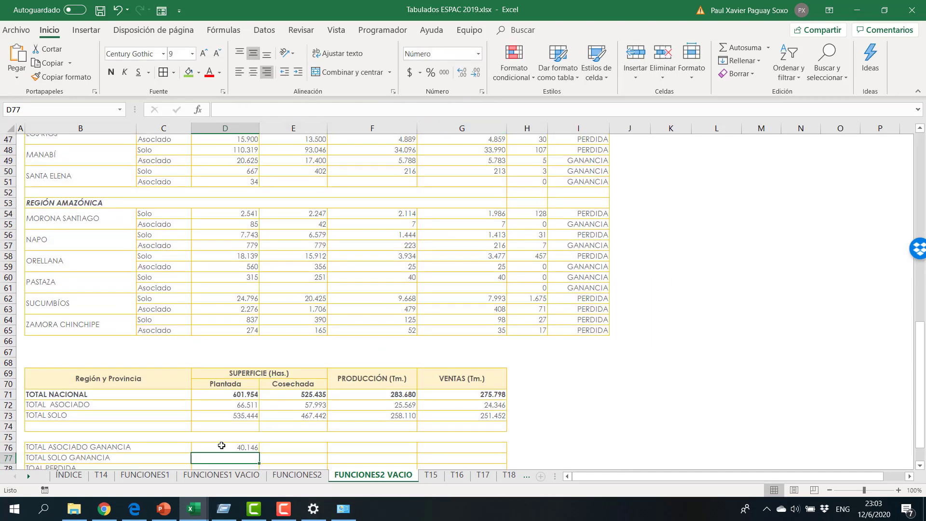
left_click(224, 449)
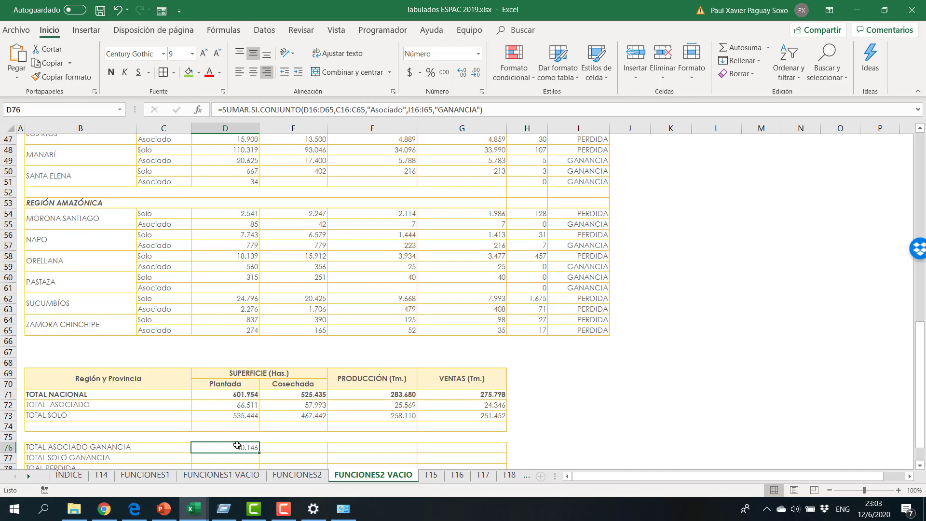
scroll(239, 446, "down", 1)
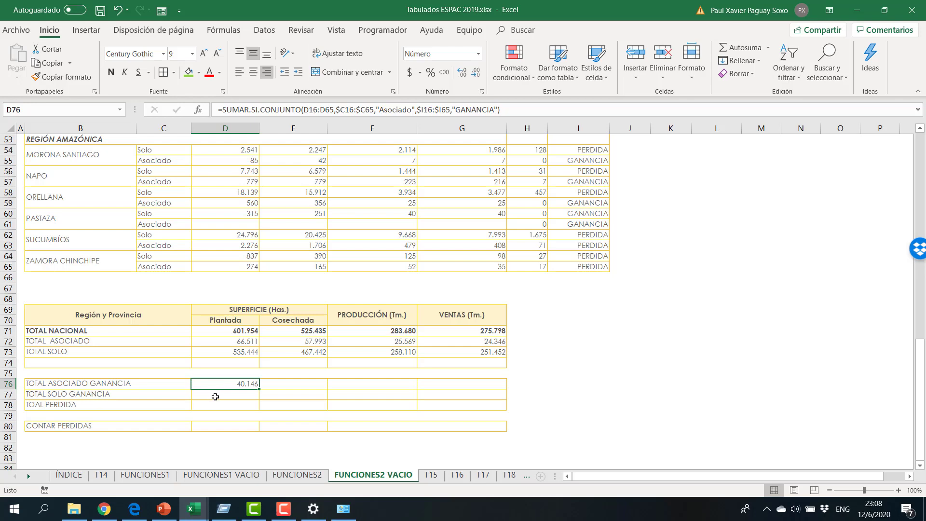
Mark the activity for the sum of all "asociados con ganancia" in K18 as done with a green fill.
scroll(768, 238, "up", 15)
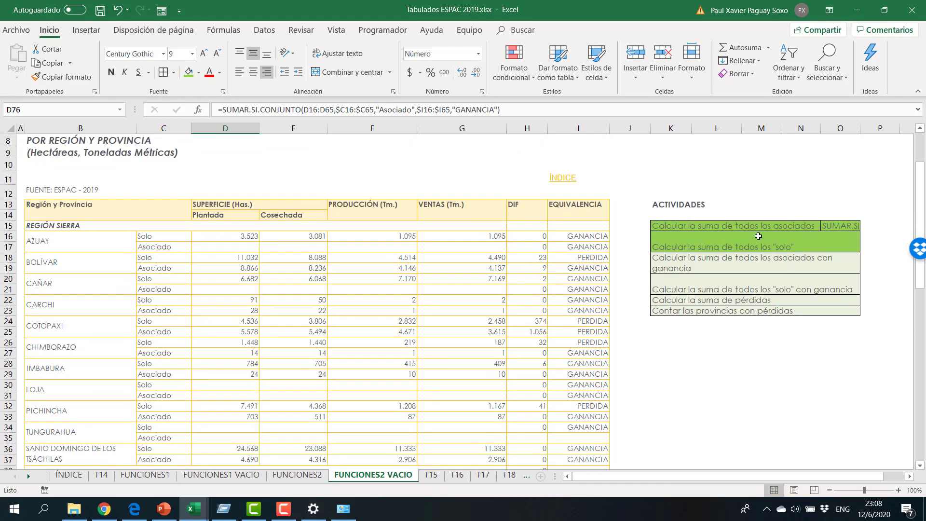
scroll(646, 274, "down", 9)
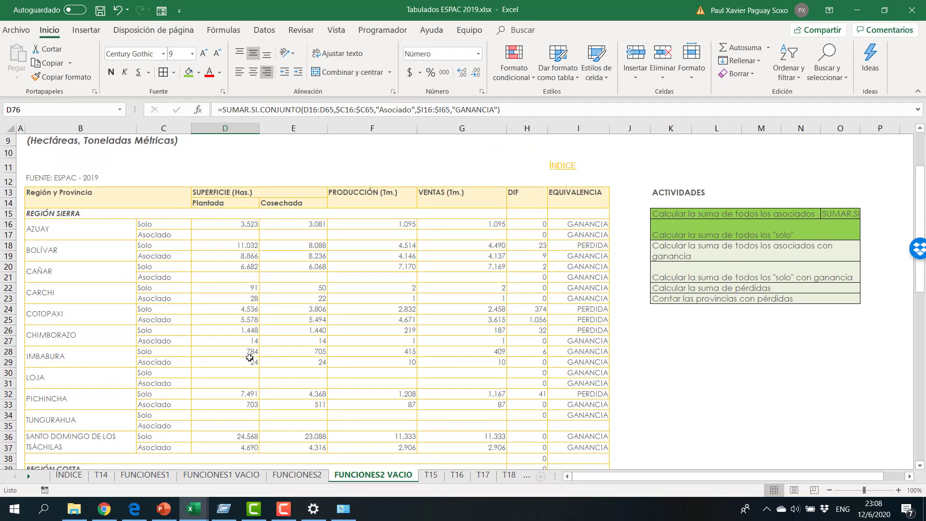
scroll(615, 289, "up", 2)
scroll(843, 259, "up", 5)
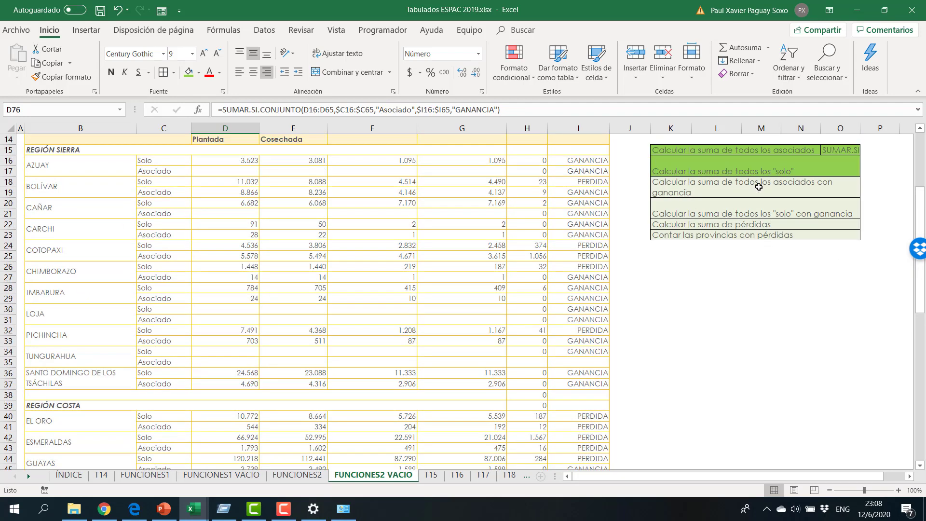
left_click(702, 192)
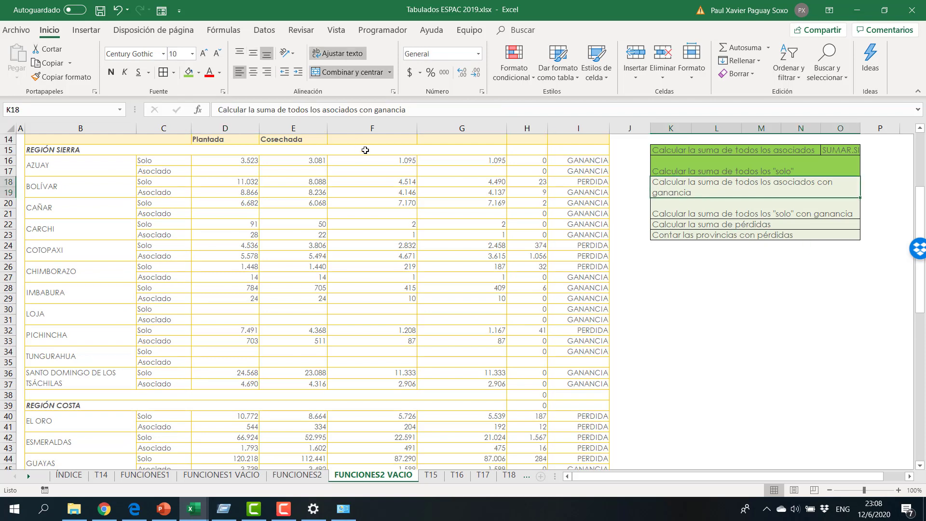
left_click(189, 72)
Copy the TOTAL ASOCIADO GANANCIA formula from D76 into D77 for the TOTAL SOLO GANANCIA row.
left_click(731, 213)
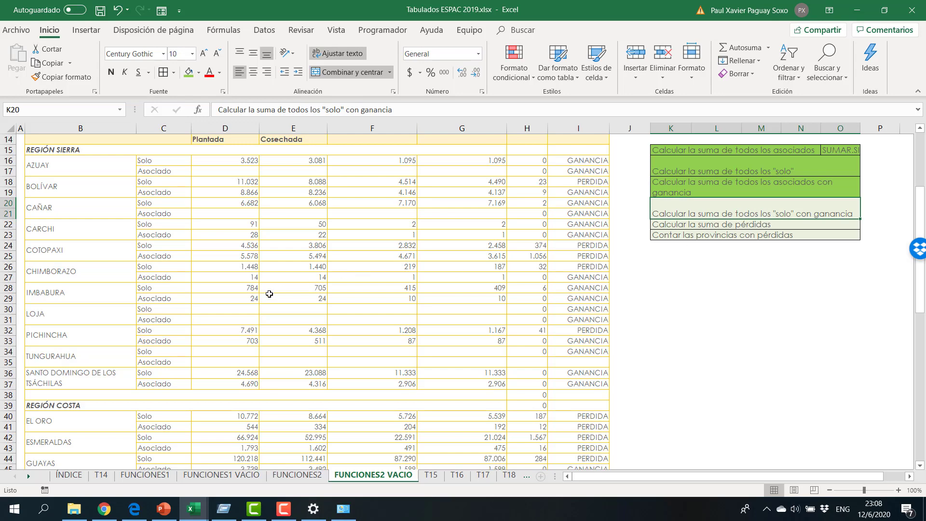
scroll(202, 358, "down", 13)
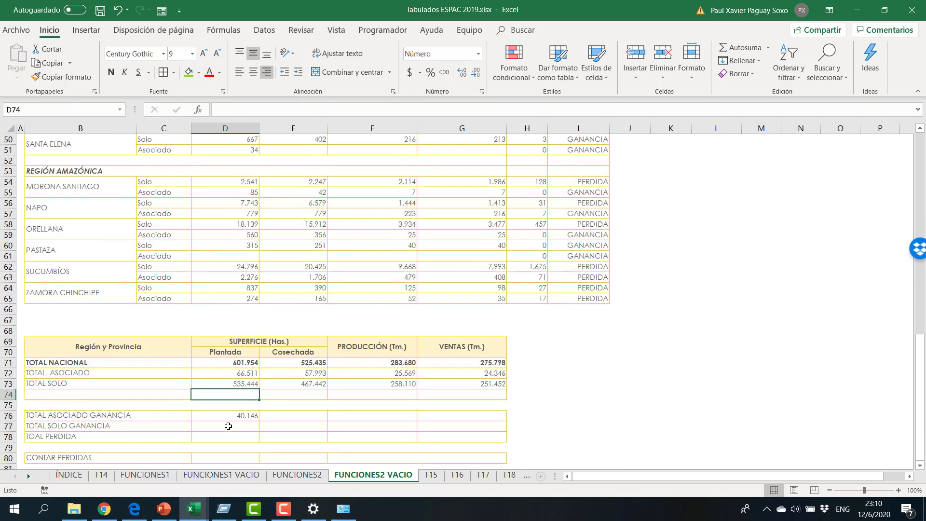
left_click(228, 425)
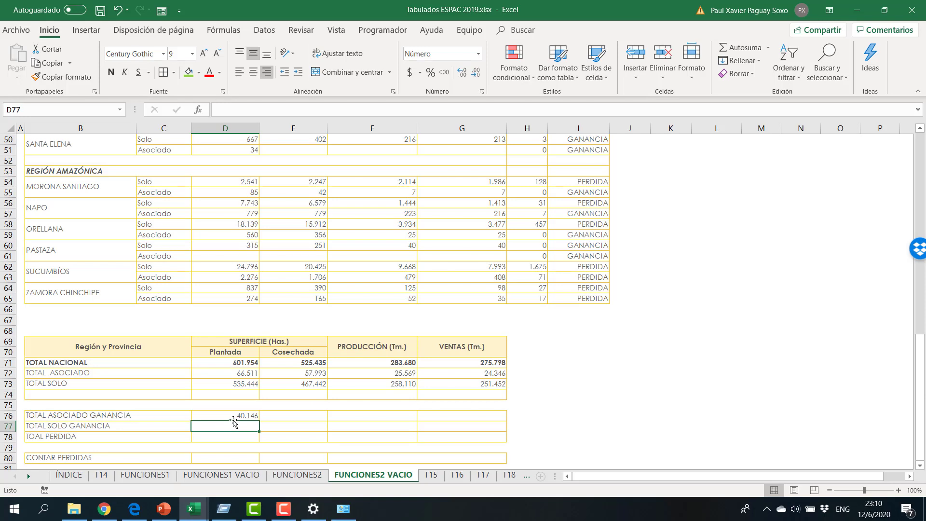
left_click(233, 415)
key("ctrl+c")
left_click(225, 426)
key("ctrl+v")
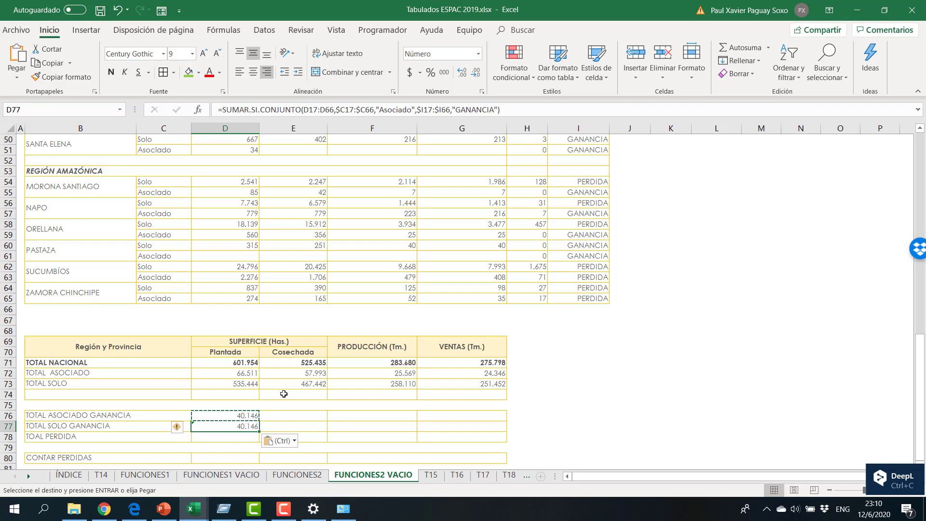
Check the ranges shifted by the copied D77 formula and correct its sum range to D16:D65.
left_click(502, 110)
scroll(322, 260, "up", 13)
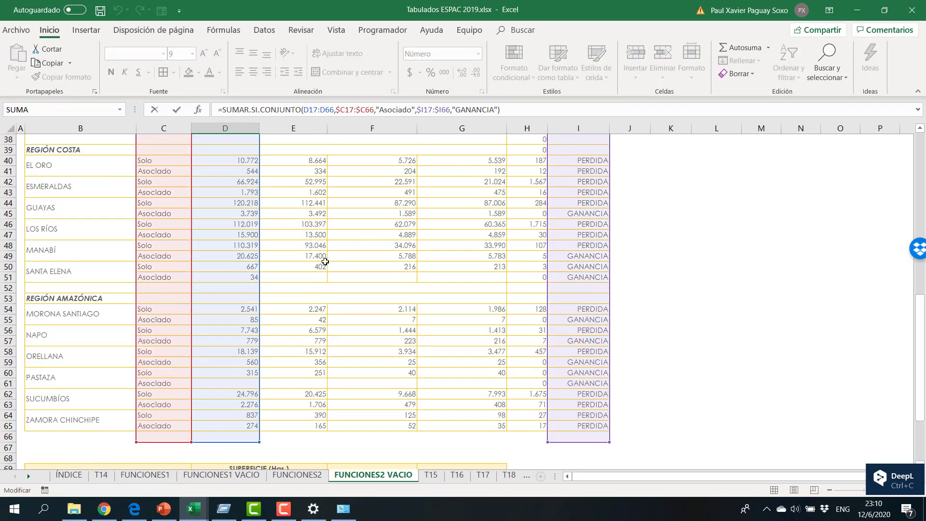
scroll(314, 263, "up", 1)
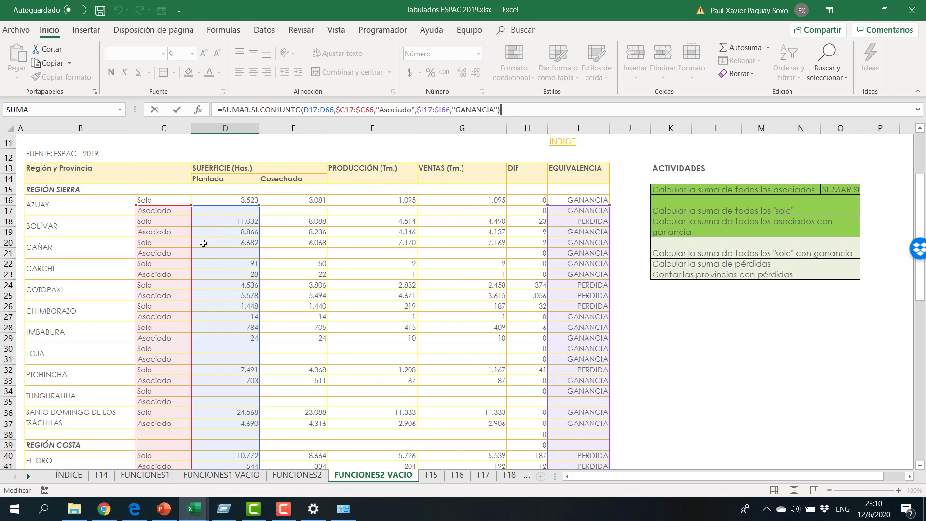
scroll(202, 239, "up", 1)
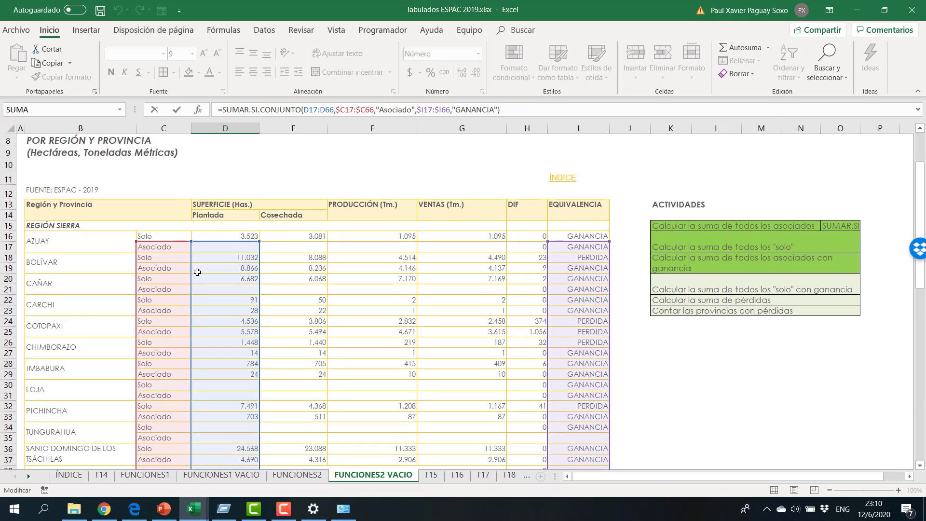
scroll(212, 264, "down", 8)
left_click(317, 109)
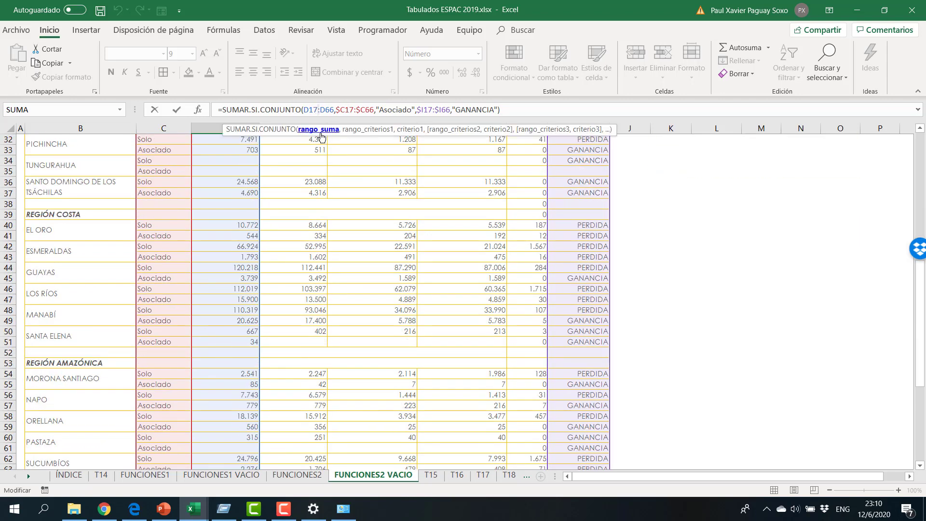
key("BackSpace")
type("6")
left_click(334, 110)
key("Right")
key("Left")
key("Left")
key("Left")
key("BackSpace")
type("5")
key("Right")
key("Right")
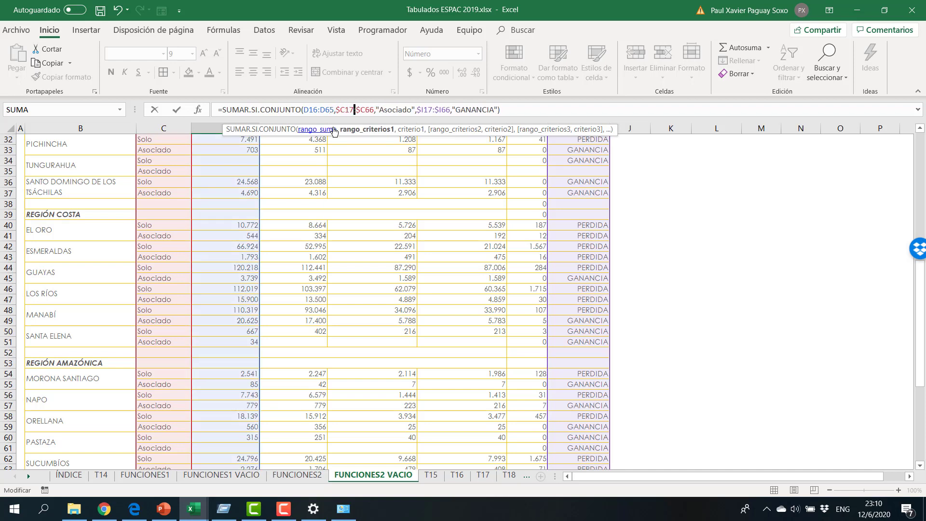
Correct the two criteria ranges of the D77 formula to $C16:$C65 and $I16:$I65.
key("BackSpace")
type("5")
key("Right")
key("Right")
key("Right")
key("Right")
key("Right")
key("Right")
key("Right")
key("Right")
key("Right")
key("BackSpace")
type("6")
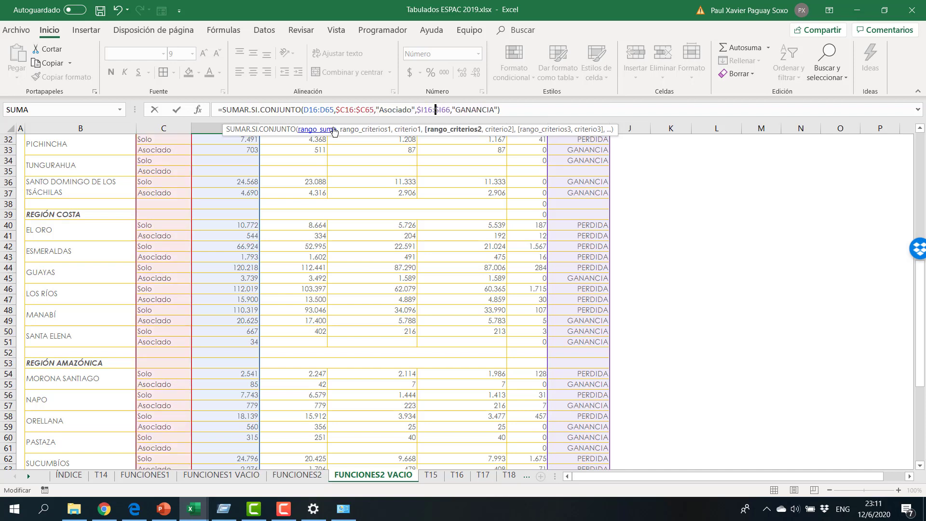
key("BackSpace")
type("5")
Replace the "Asociado" criterion in the D77 formula with "Solo" and accept the formula.
key("Right")
key("Right")
key("Left")
key("Left")
key("Left")
key("Left")
key("Left")
key("Left")
key("Left")
key("Left")
key("Left")
key("Left")
key("Left")
key("Left")
key("Left")
key("Left")
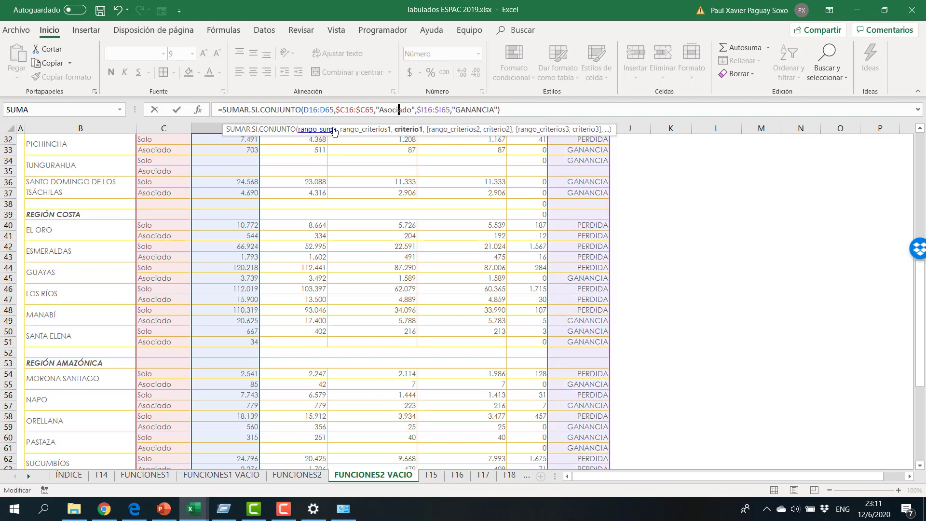
key("shift+Left")
key("shift+Left")
key("shift+Left")
key("shift+Left")
key("shift+Left")
key("shift+Left")
key("shift+Left")
key("shift+Left")
type("Solo")
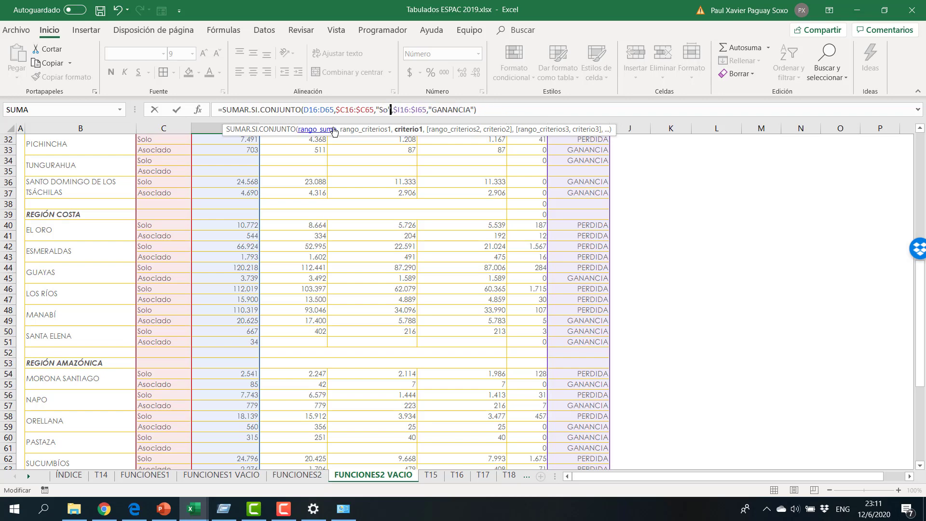
key("Return")
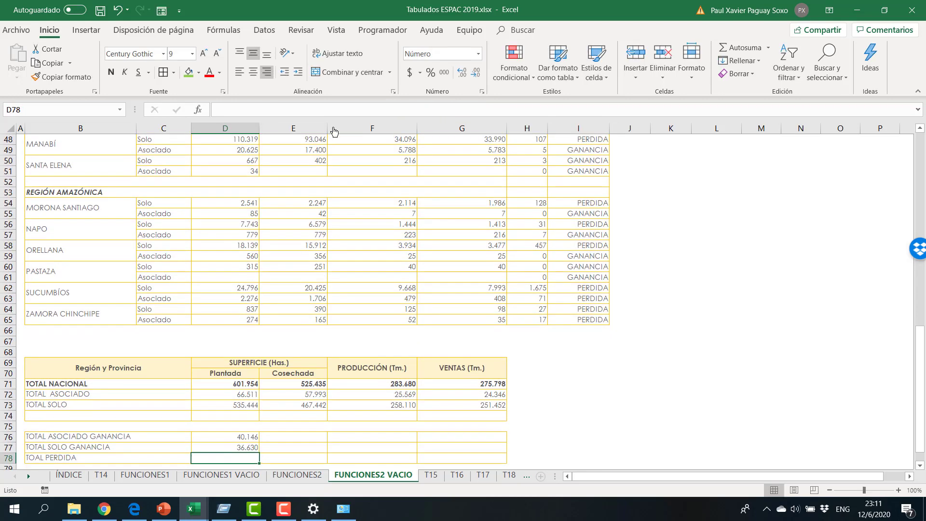
Review the D77 formula and mark the "solo" con ganancia activity in K20 as done with a green fill.
left_click(240, 448)
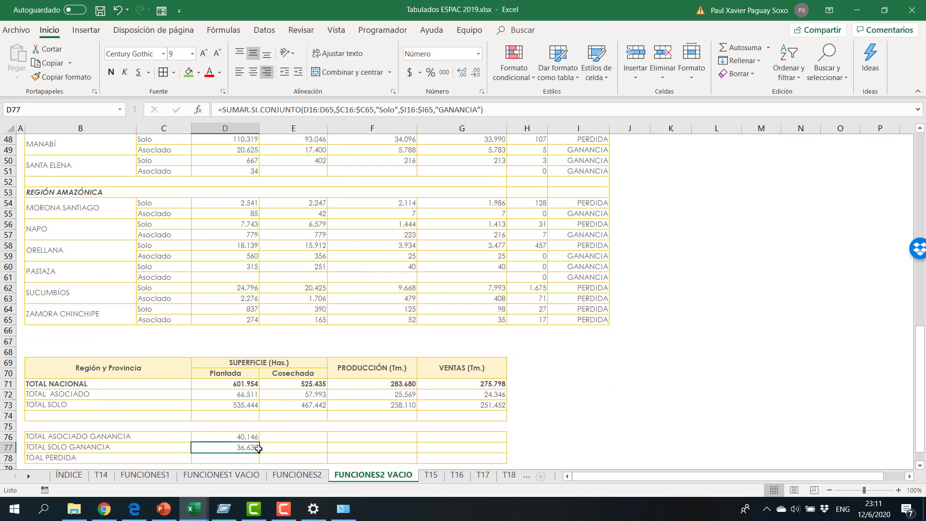
left_click(502, 110)
scroll(268, 260, "up", 4)
scroll(268, 259, "up", 8)
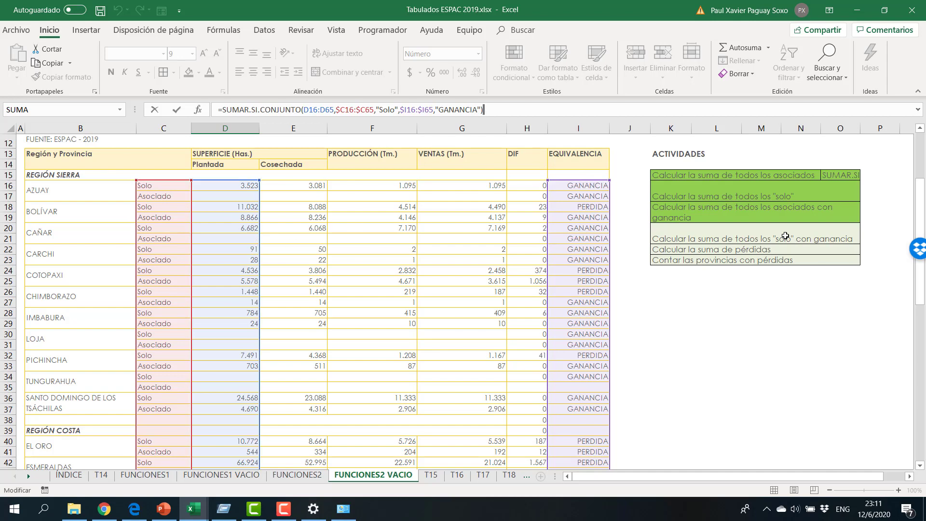
left_click(721, 233)
left_click(188, 72)
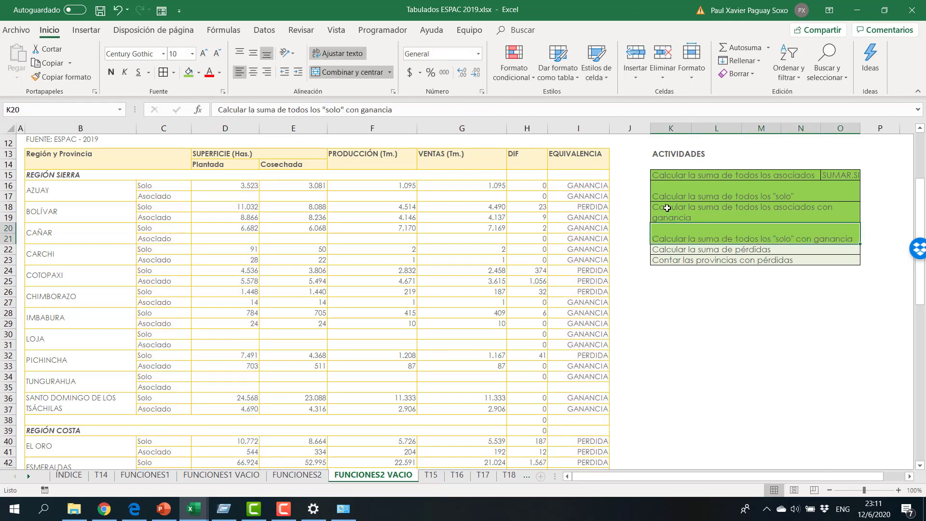
left_click(779, 251)
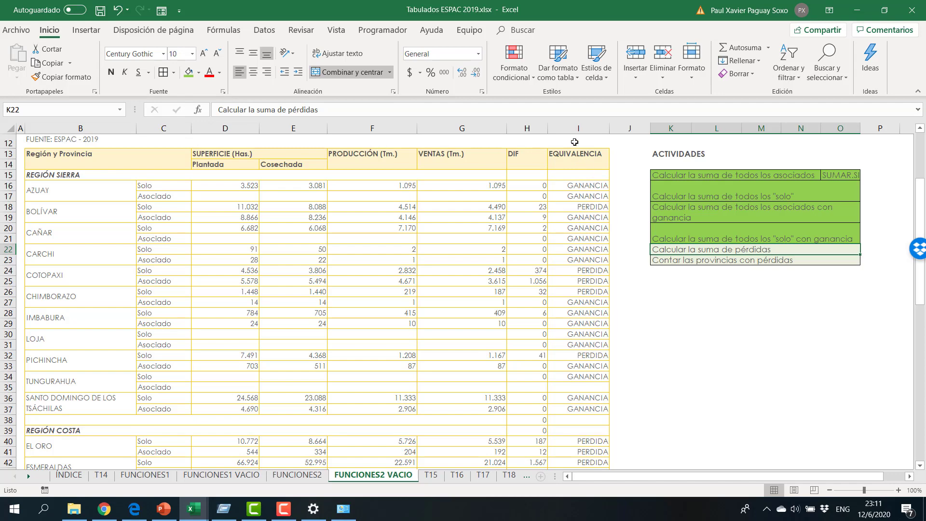
Go to the TOAL PERDIDA row of the summary table and select its Plantada cell D78.
scroll(240, 285, "down", 12)
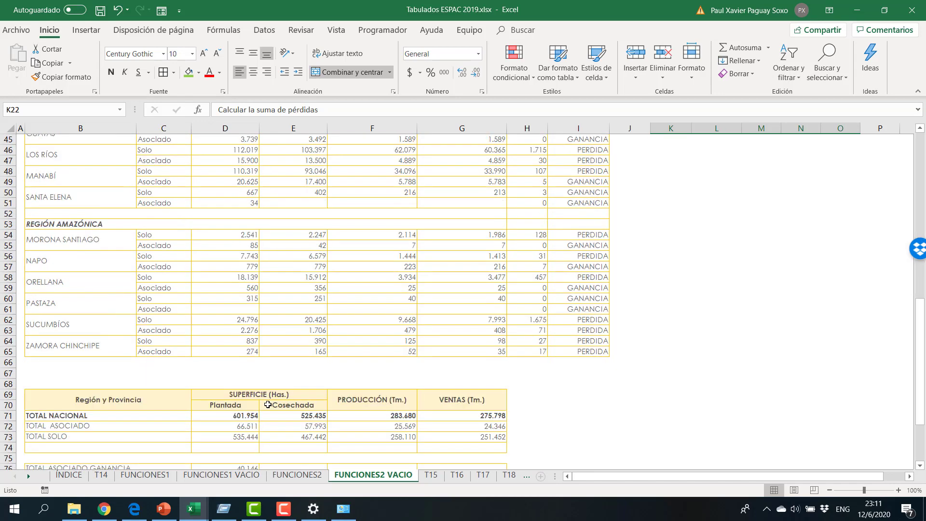
scroll(259, 403, "down", 3)
left_click(217, 364)
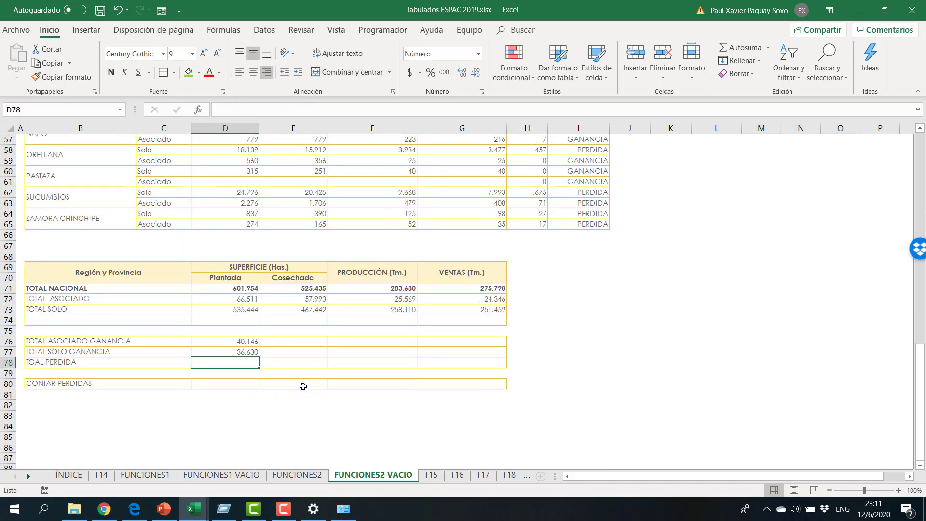
type("suma")
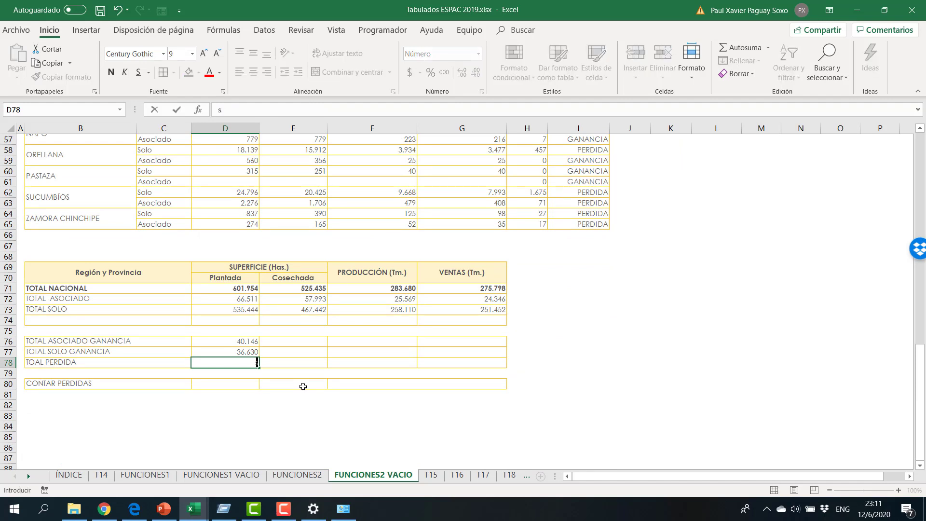
key("BackSpace")
key("BackSpace")
key("BackSpace")
key("BackSpace")
Start a SUMAR.SI formula in D78 with the EQUIVALENCIA range I16:I65 as its criteria range.
type("=")
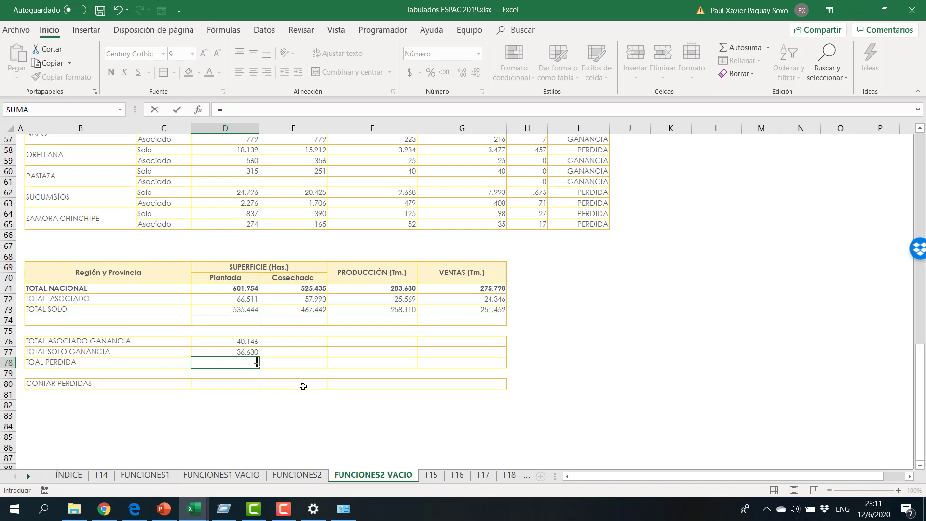
type("sumar.si")
key("Tab")
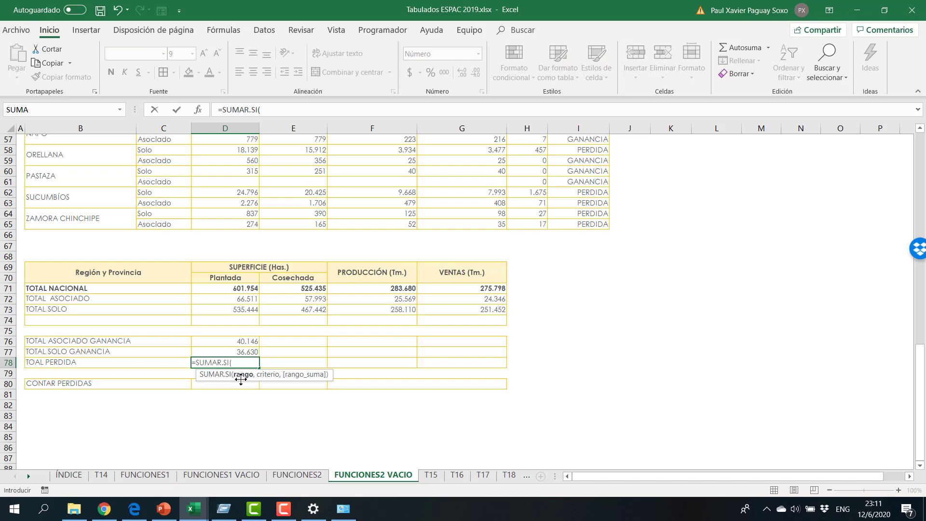
left_click(580, 226)
left_click_drag(580, 226, 584, 314)
scroll(371, 331, "down", 13)
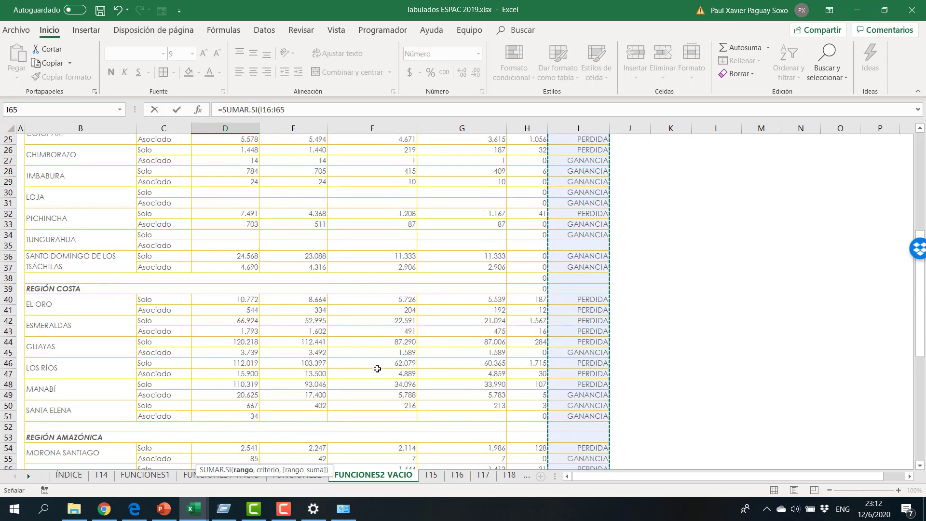
scroll(359, 385, "down", 5)
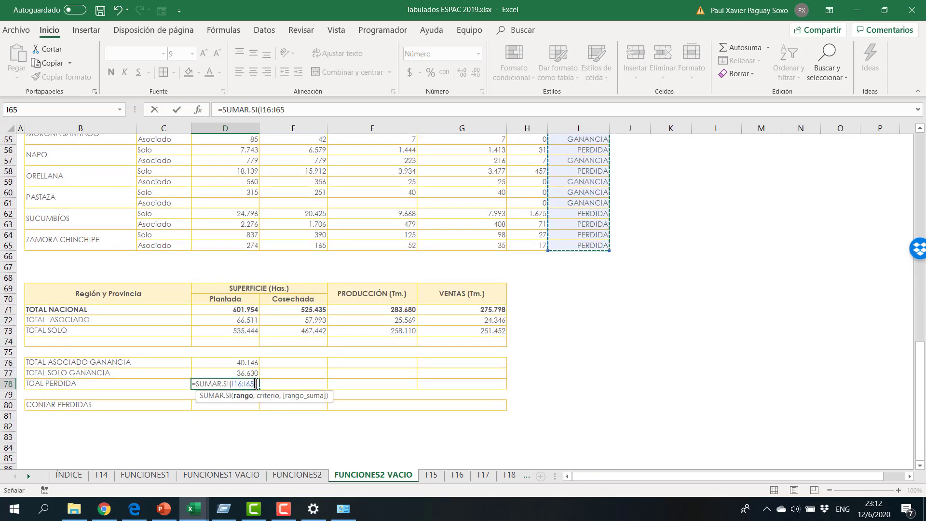
type(",")
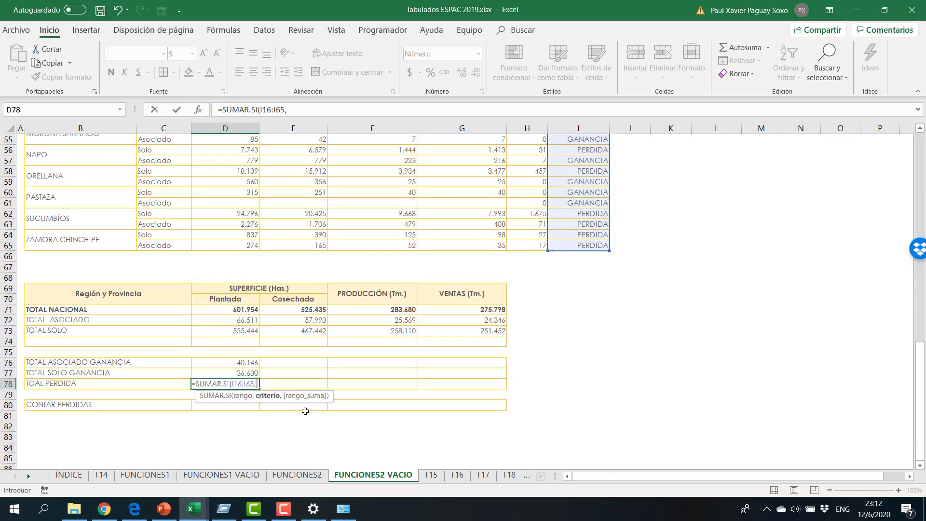
Enter "PERDIDA" as the criterion of the D78 formula and continue to the sum range argument.
type("@")
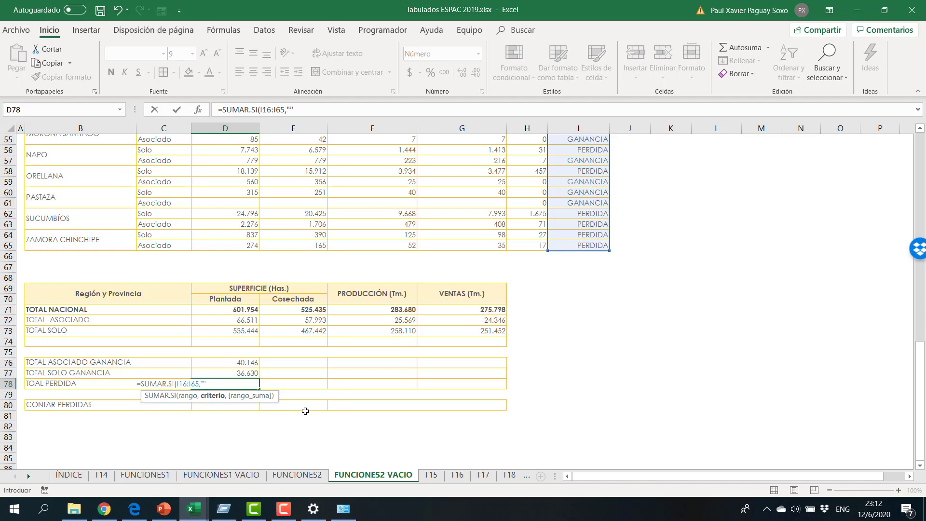
left_click(204, 383)
type("PERDIDA")
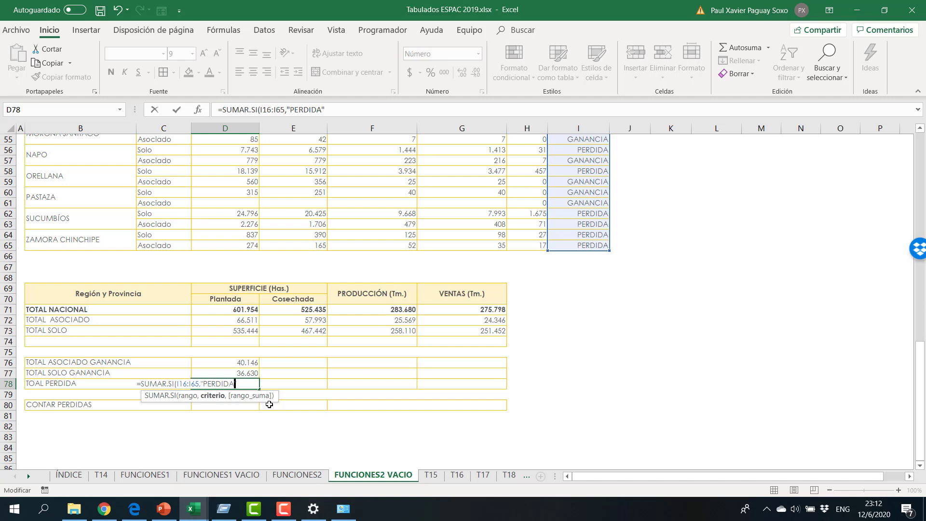
type(",F")
key("BackSpace")
Complete the D78 formula with the sum range D16:D65 and check the sum of D76:D78.
left_click_drag(241, 245, 232, 310)
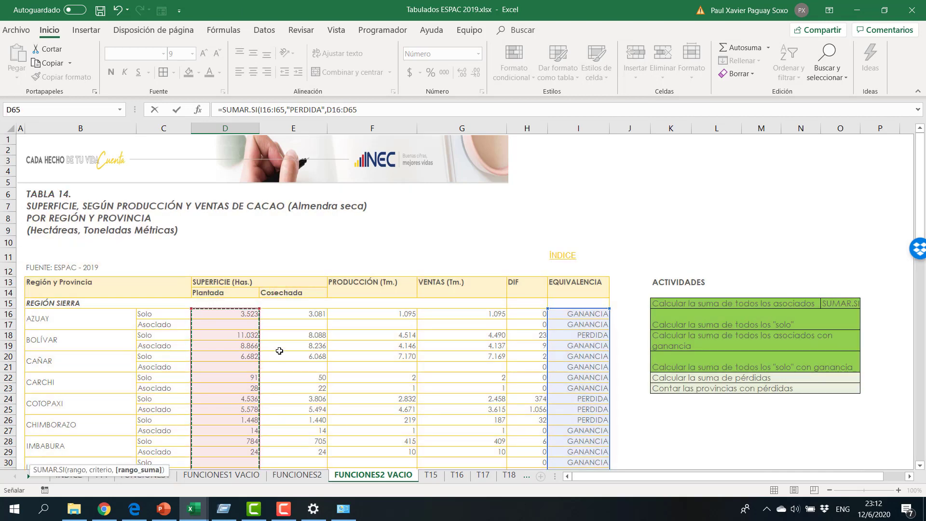
left_click(362, 110)
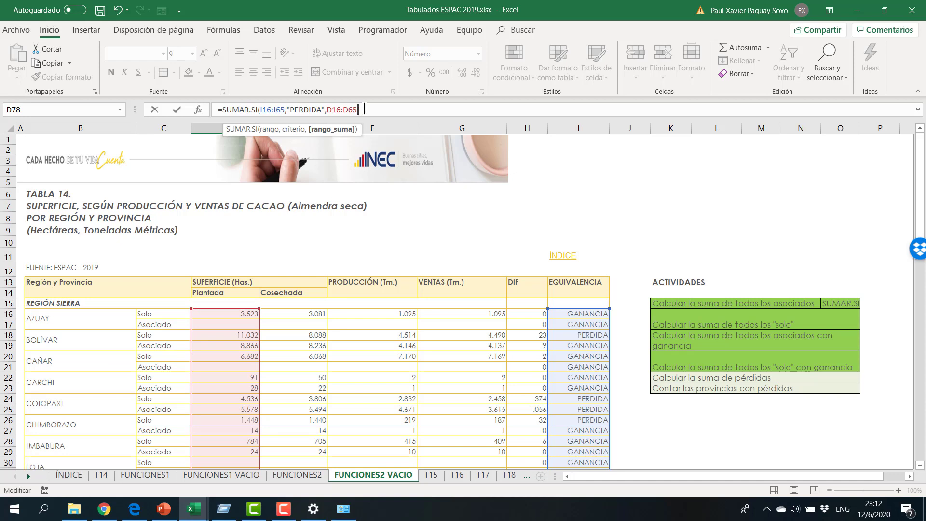
type(")")
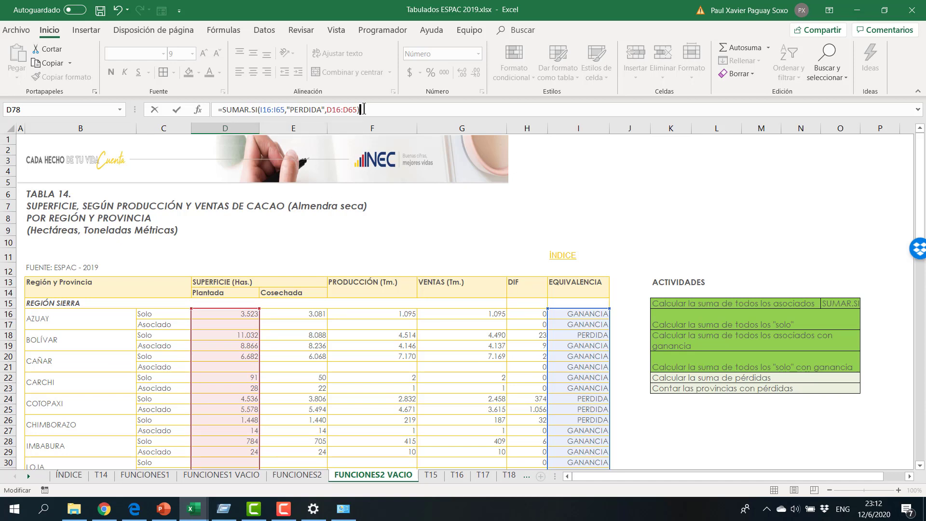
key("Return")
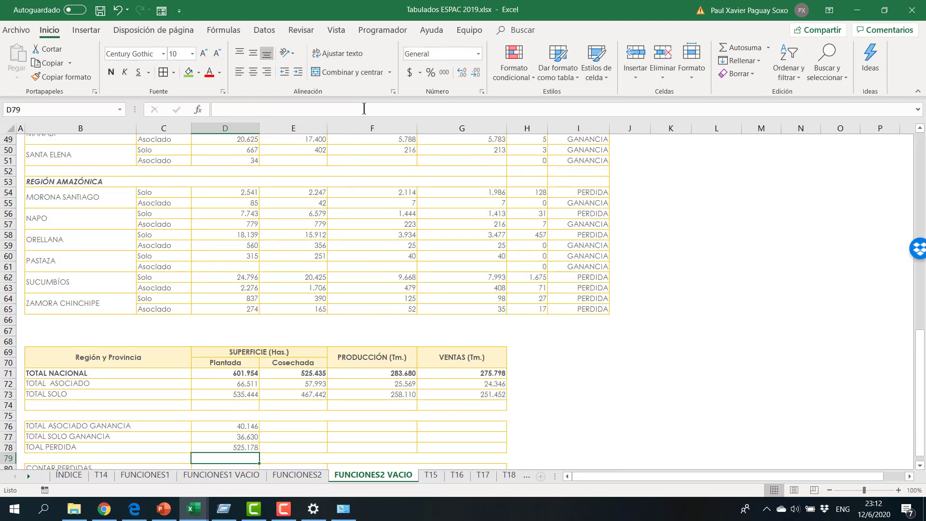
left_click_drag(246, 424, 246, 448)
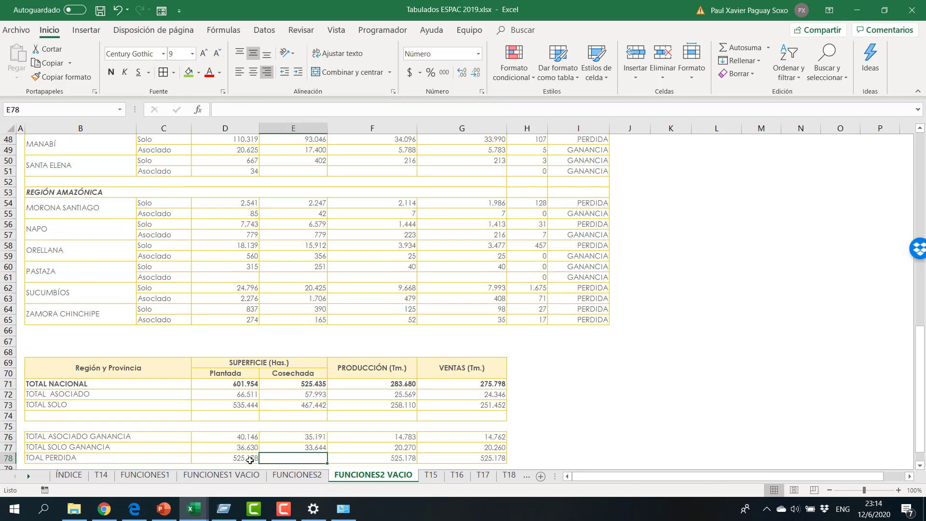
Remove the absolute column references from the D78 sum range so that it reads D16:D65.
left_click(251, 460)
left_click(336, 109)
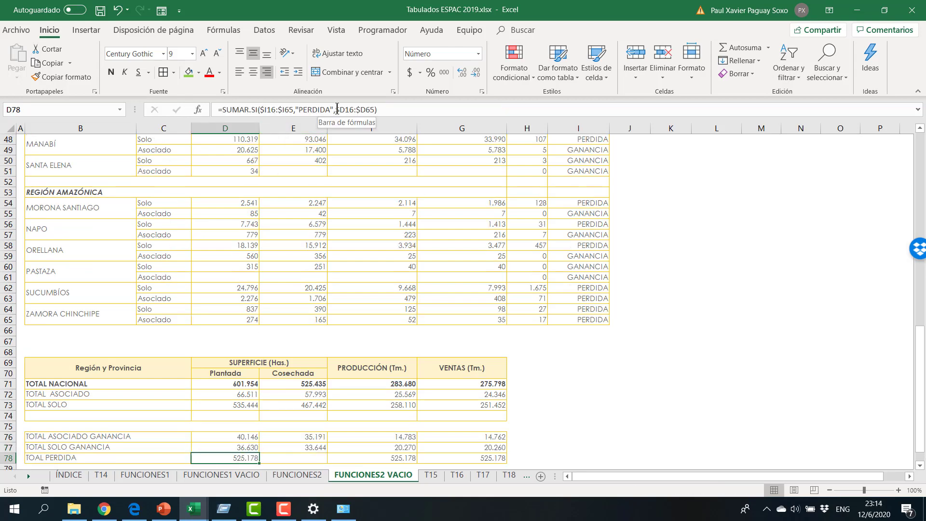
key("Delete")
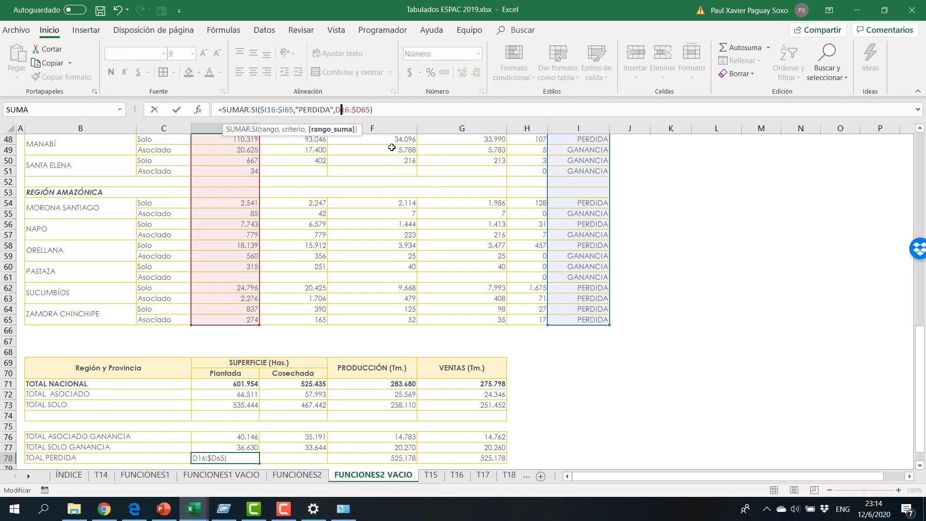
key("BackSpace")
key("Return")
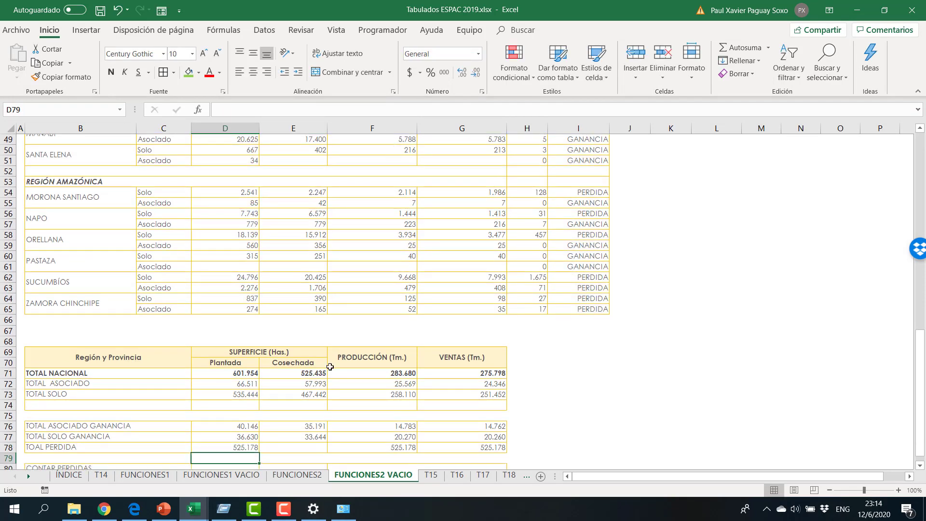
Copy the D78 formula across the TOAL PERDIDA row to E78:G78.
left_click(248, 446)
left_click_drag(259, 450, 506, 450)
scroll(351, 420, "down", 1)
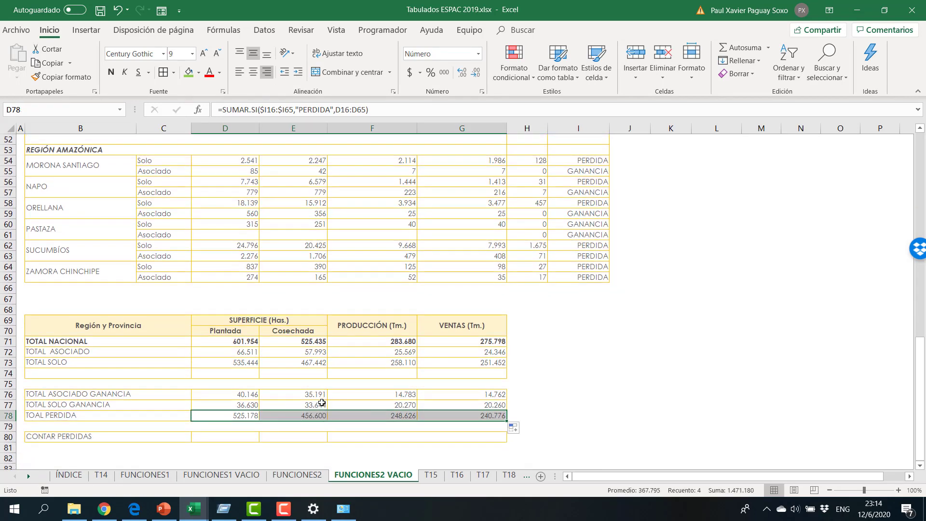
Check the sums of rows 76 to 78 in the Cosechada, Producción and Ventas columns against the national totals.
left_click_drag(309, 393, 311, 415)
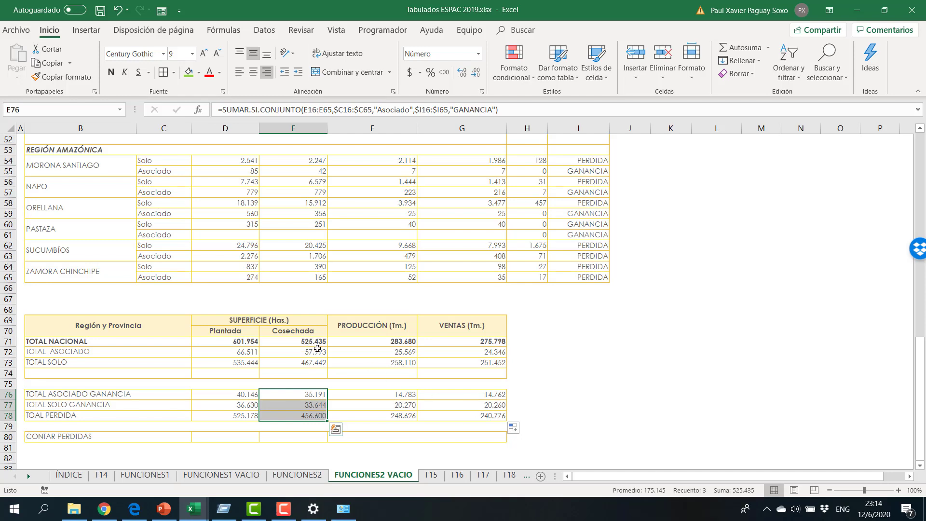
left_click_drag(395, 390, 398, 415)
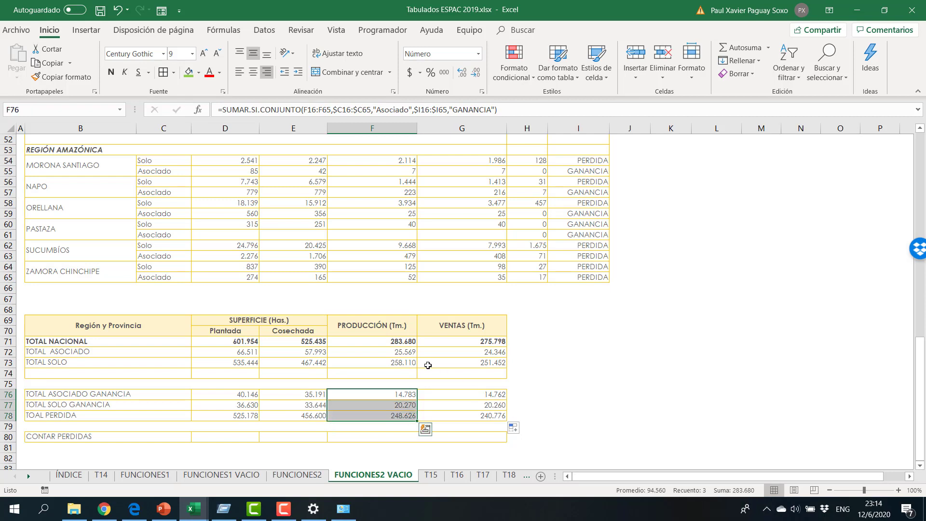
left_click_drag(486, 394, 487, 417)
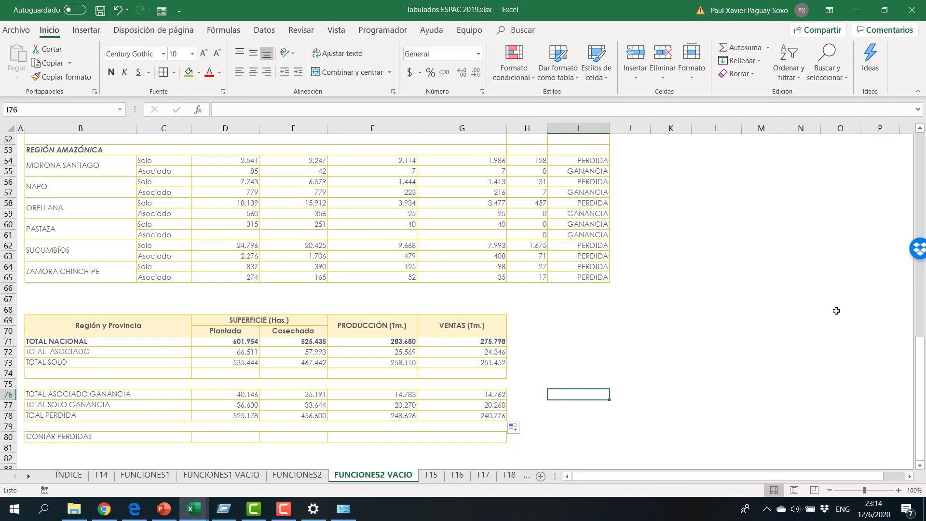
Mark the "Calcular la suma de pérdidas" activity in K22 as done with a green fill.
scroll(823, 316, "up", 12)
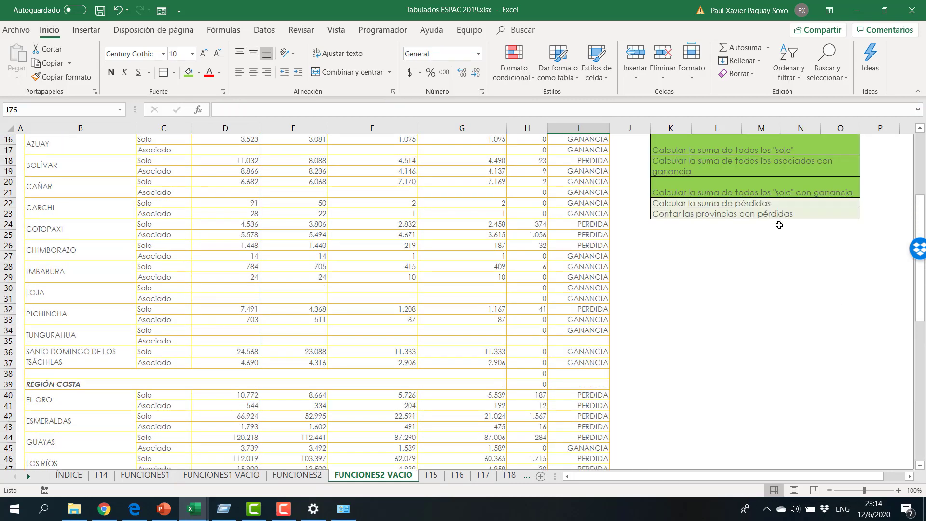
left_click(711, 206)
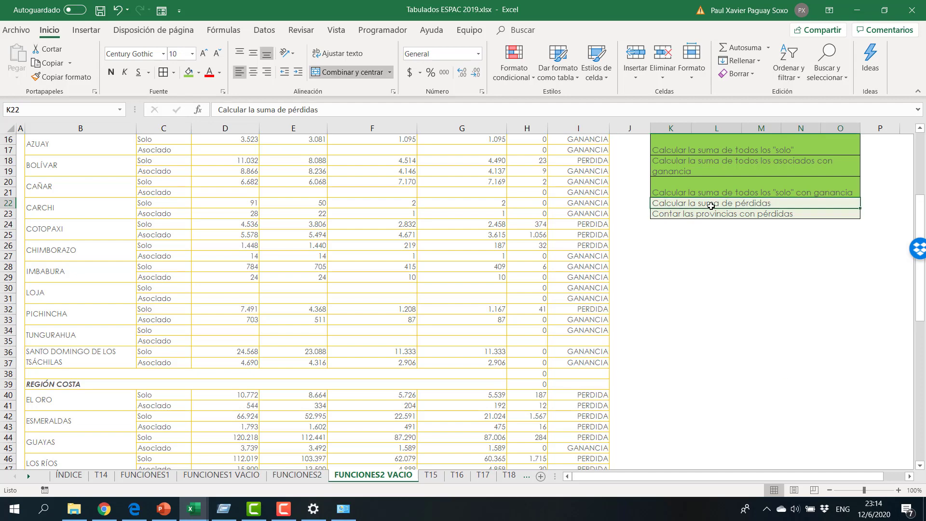
left_click(188, 72)
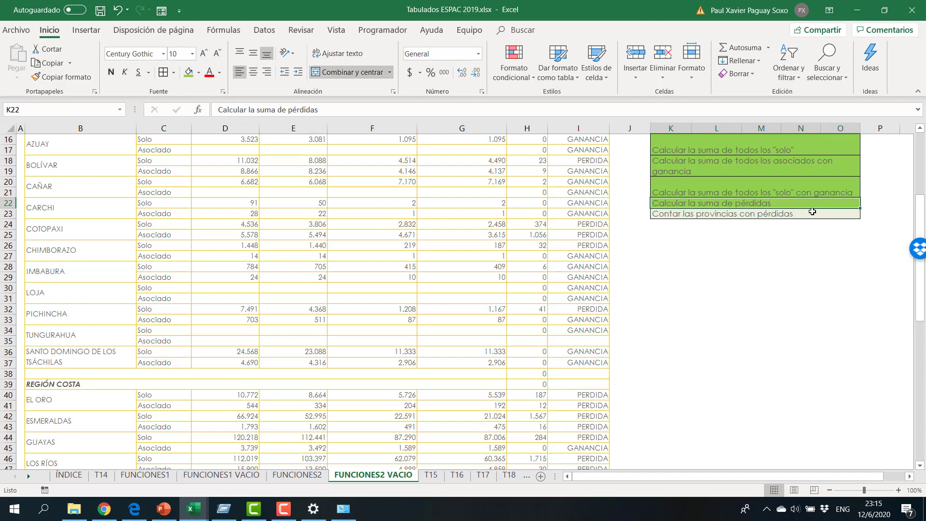
Start a CONTAR.SI formula in D80 of the CONTAR PERDIDAS row with the EQUIVALENCIA range I16:I65 as its range.
scroll(282, 319, "down", 3)
scroll(219, 338, "down", 8)
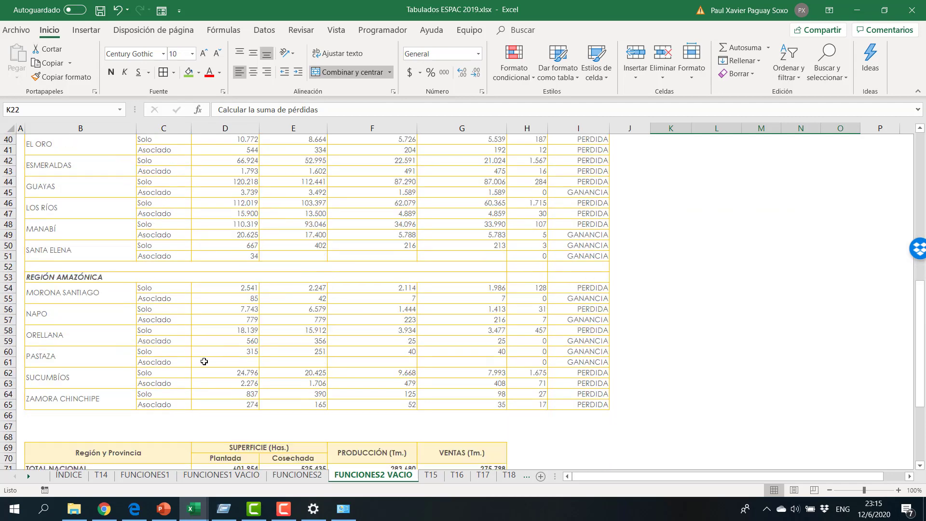
scroll(877, 259, "up", 10)
scroll(877, 259, "up", 3)
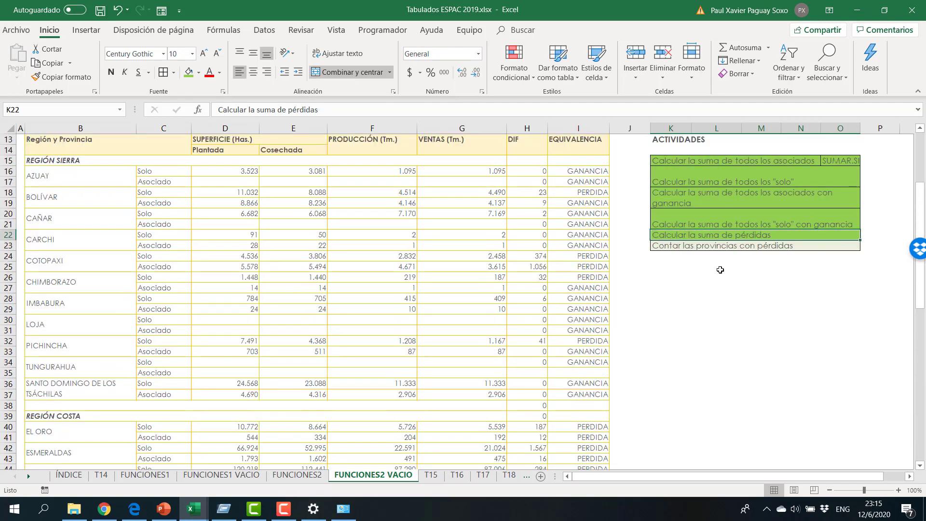
scroll(58, 326, "down", 7)
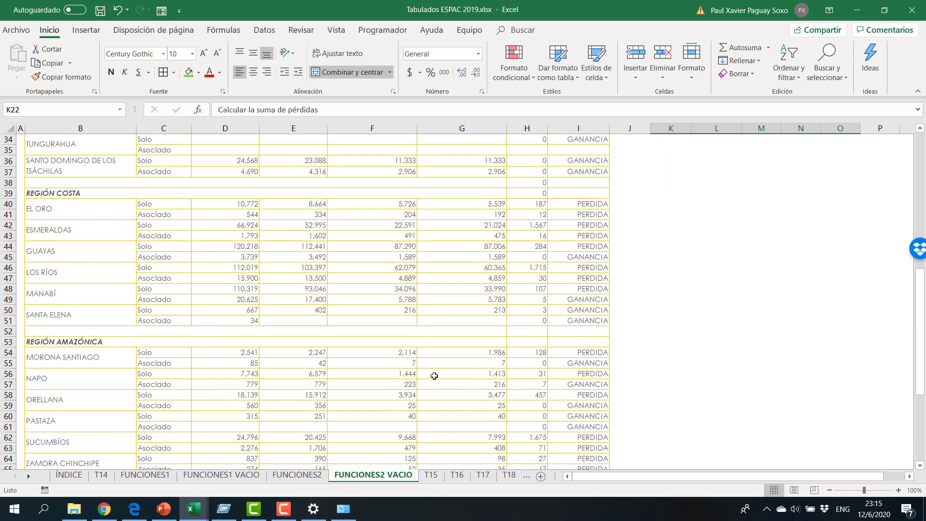
scroll(62, 408, "down", 8)
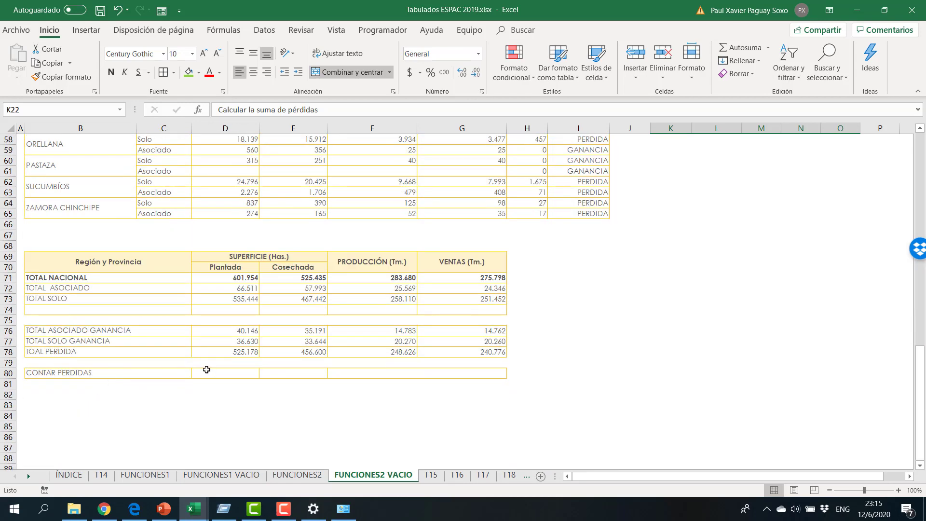
left_click(222, 375)
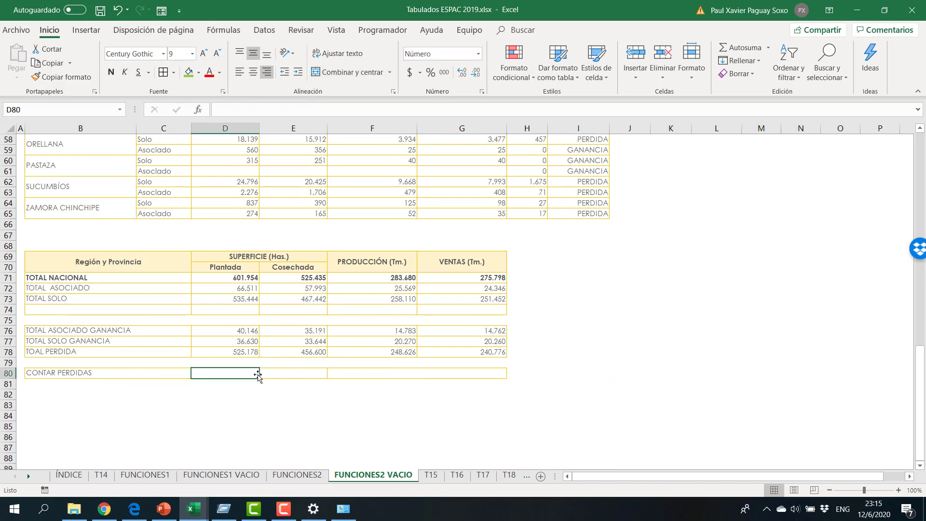
type("=CONTAR.SI")
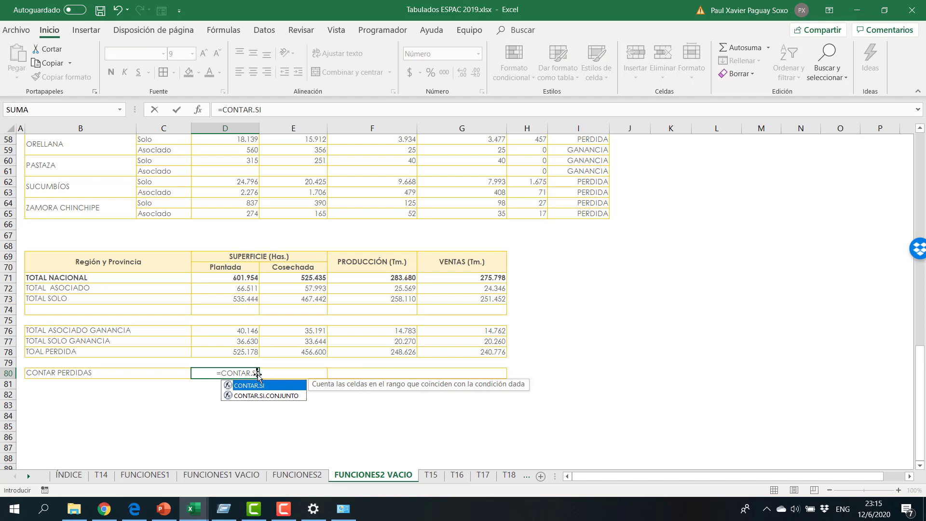
type("(")
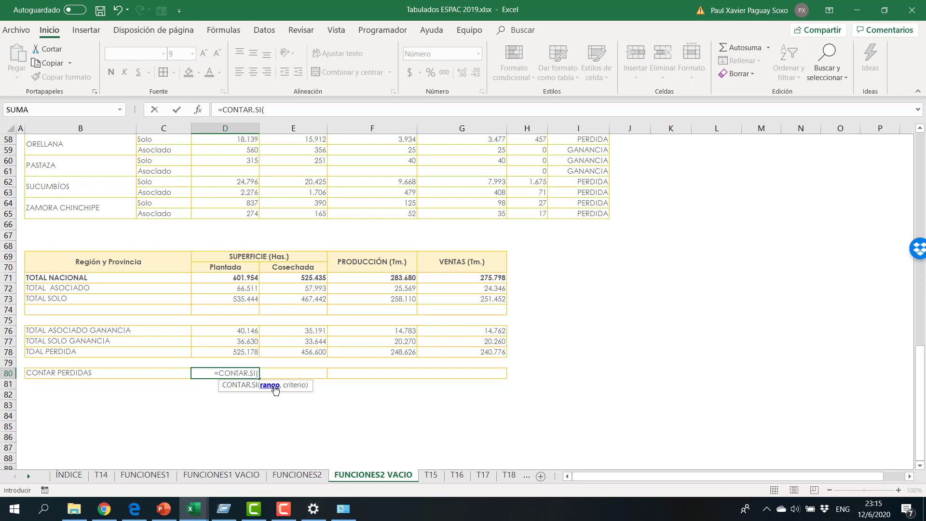
left_click_drag(587, 217, 579, 316)
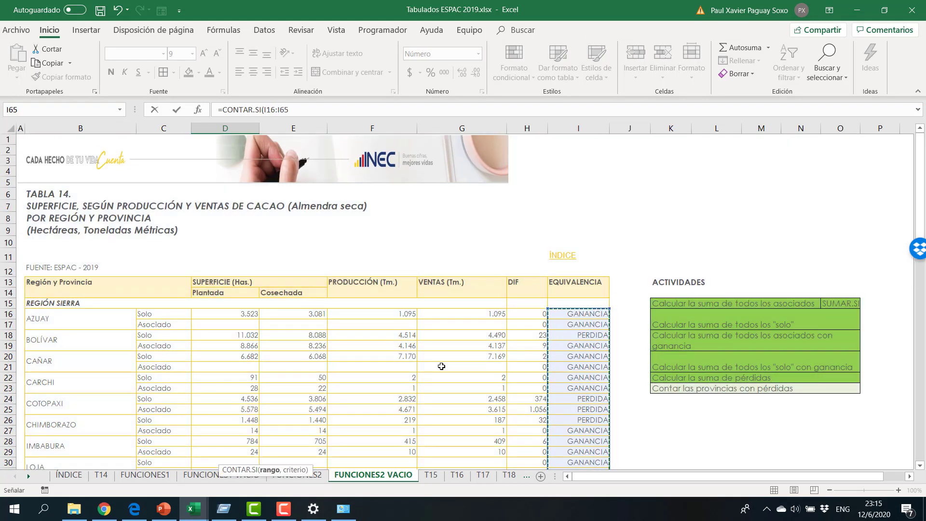
left_click_drag(919, 205, 920, 453)
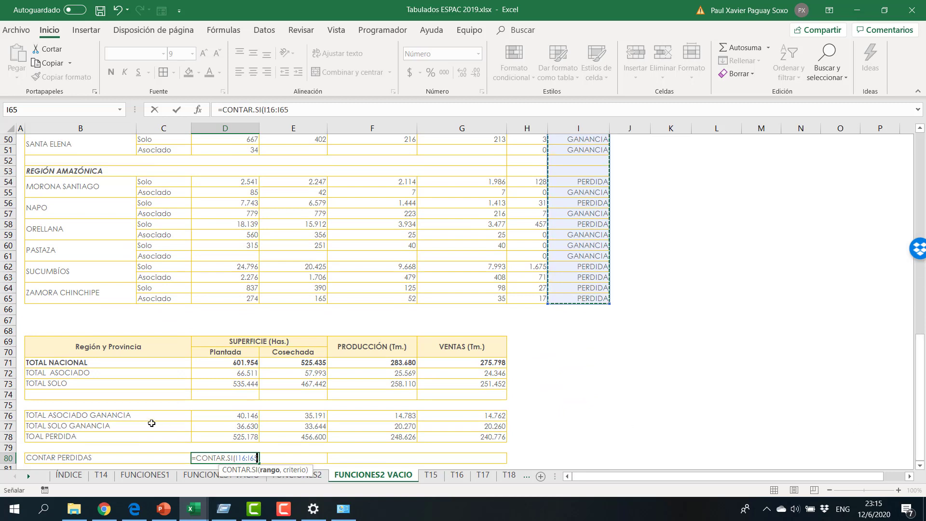
type(",")
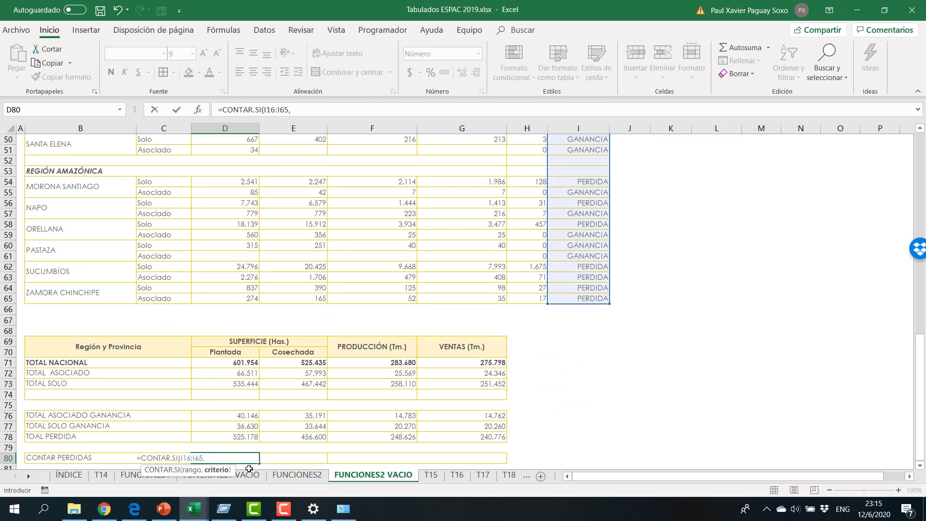
Complete the D80 count formula with an empty text criterion as =CONTAR.SI(I16:I65,"").
type("@")
key("BackSpace")
type("\"\"")
key("Return")
key("Up")
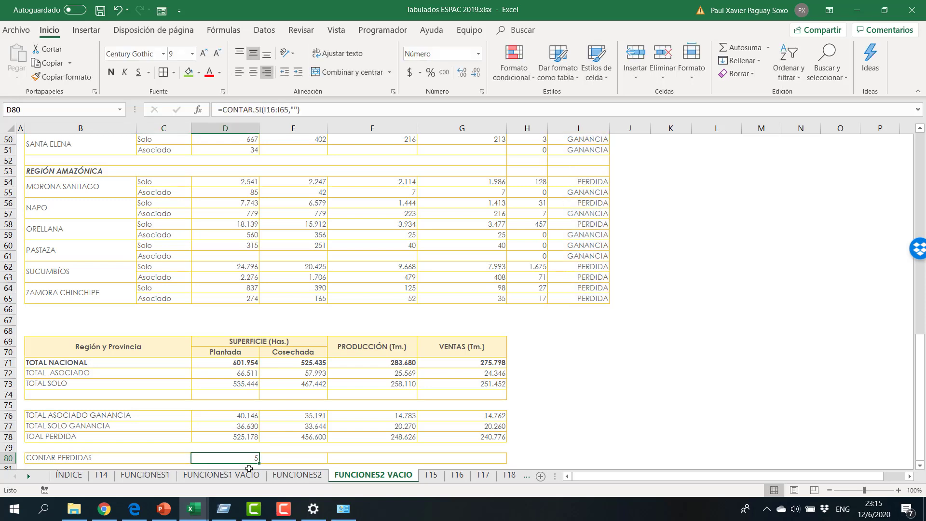
Fill in the criterion of the D80 formula so that it reads =CONTAR.SI(I16:I65,"PERDIDA").
left_click(309, 108)
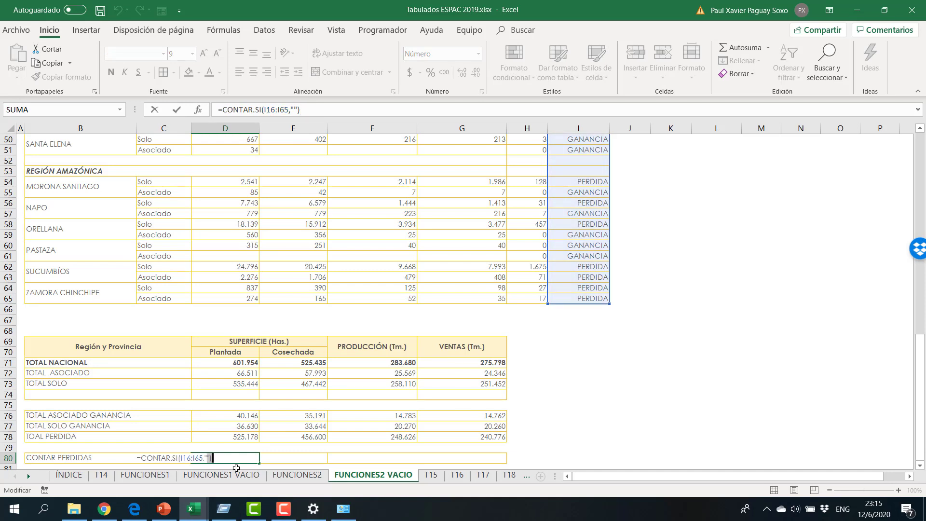
key("Left")
key("Left")
type("P")
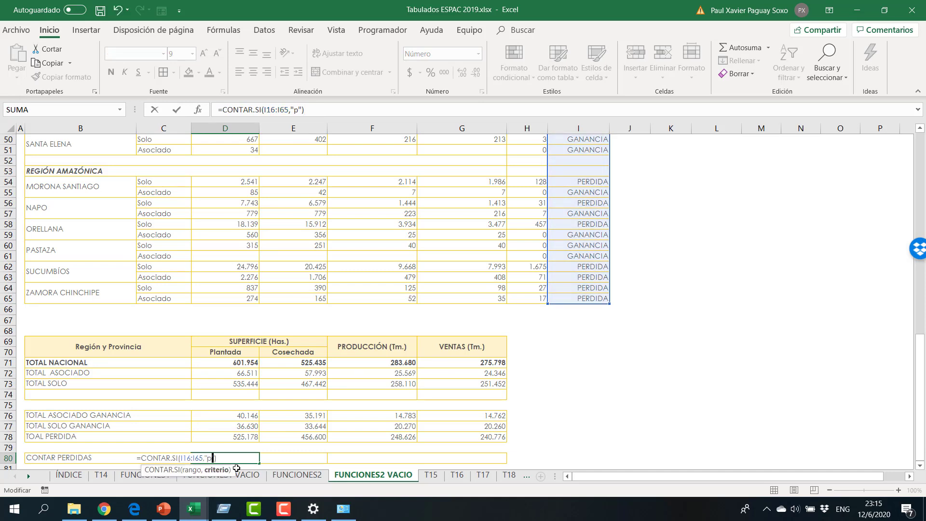
type("ERDIDA")
key("ctrl+Return")
Review the province table, the ACTIVIDADES list and the summary rows 71 to 80 of the finished exercise.
scroll(575, 409, "down", 2)
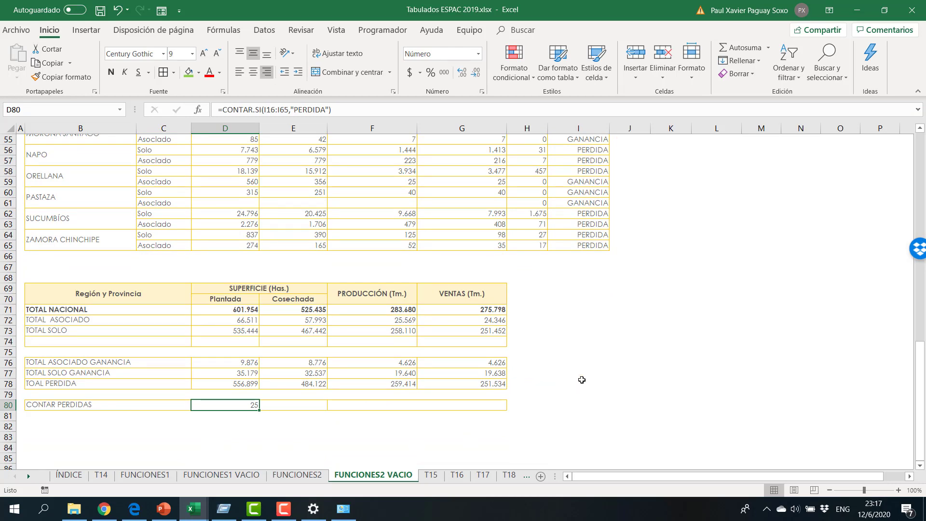
scroll(446, 373, "up", 7)
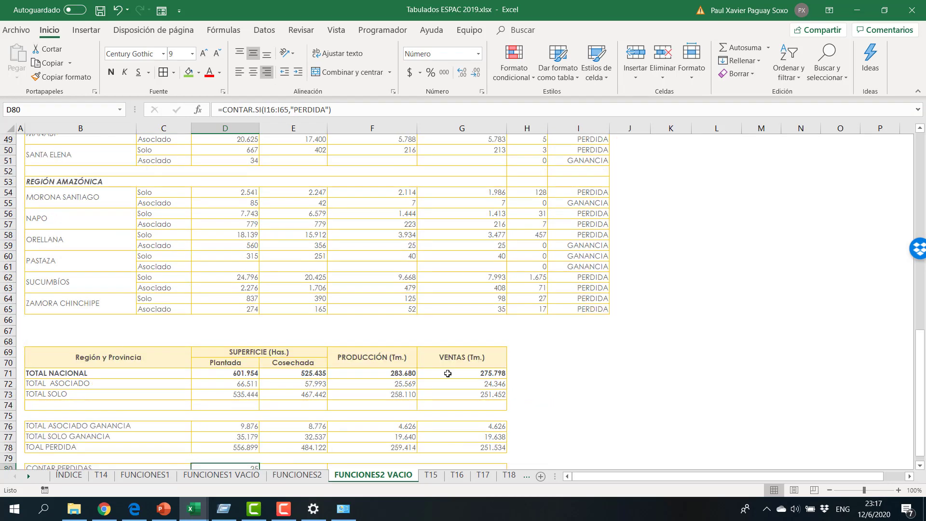
scroll(446, 373, "up", 10)
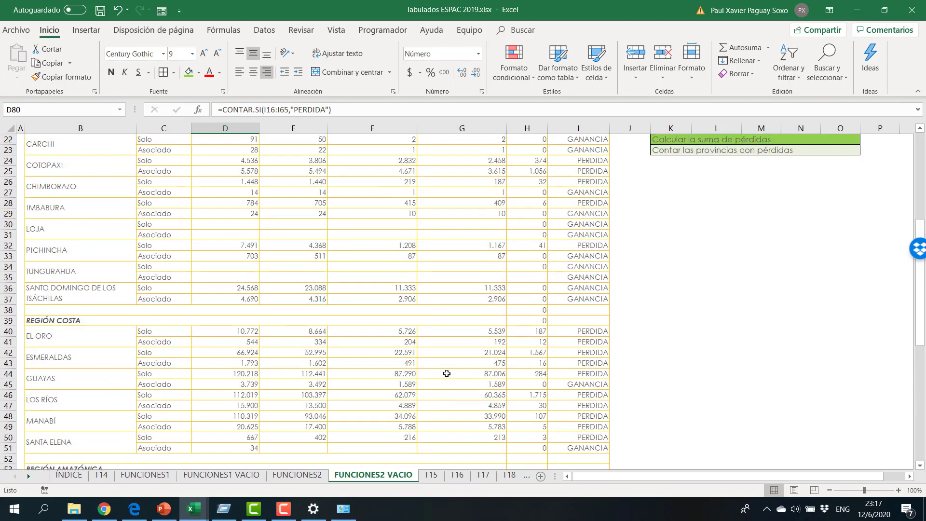
scroll(447, 373, "up", 1)
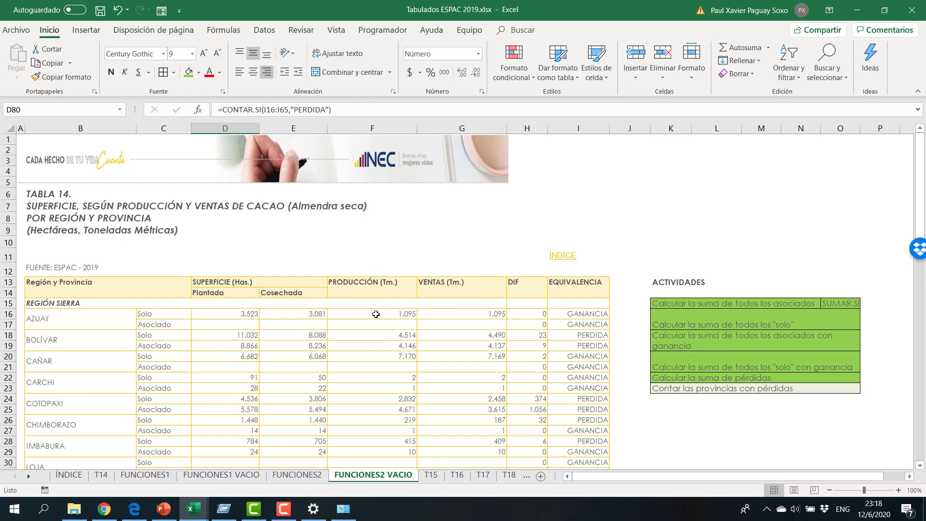
scroll(128, 289, "down", 10)
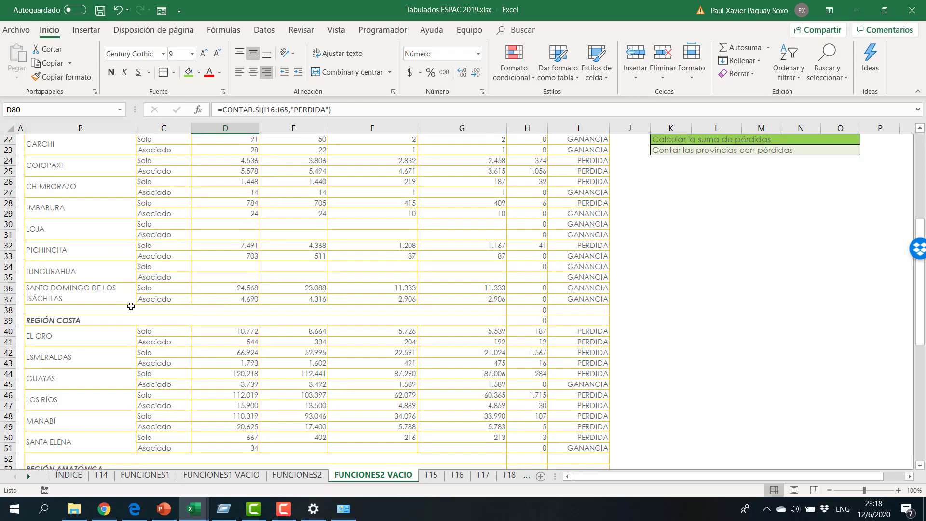
scroll(131, 317, "down", 10)
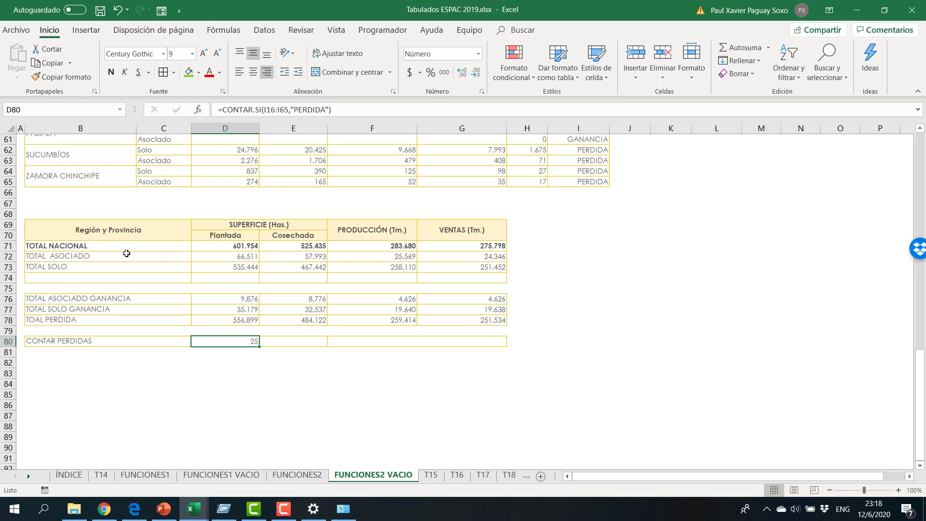
scroll(578, 399, "up", 2)
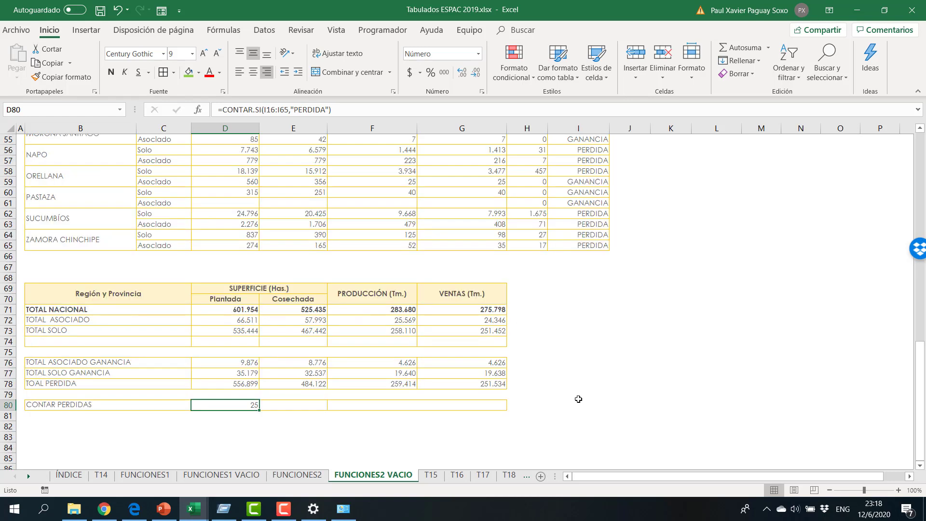